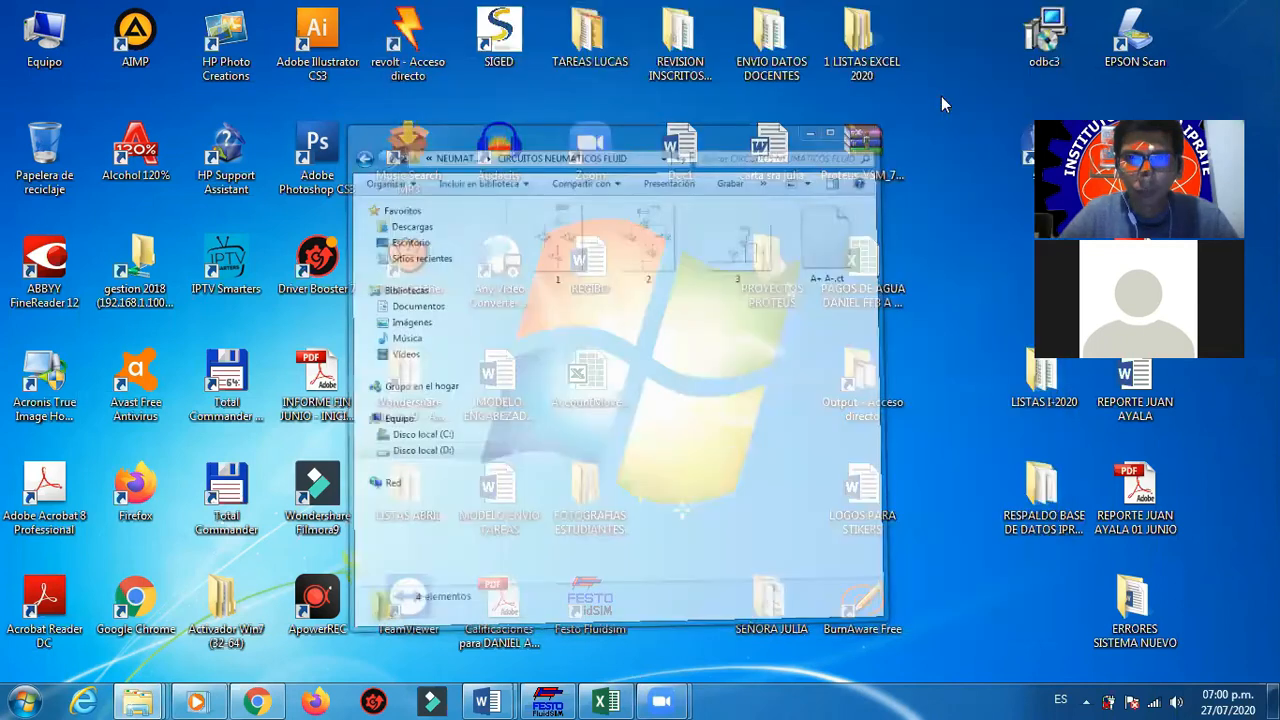
Step: Switch to FluidSIM and examine the A+ A- circuit's 3/2 valves, 4/2 valve, cylinder and flow restrictor one by one
mouse_move(597, 698)
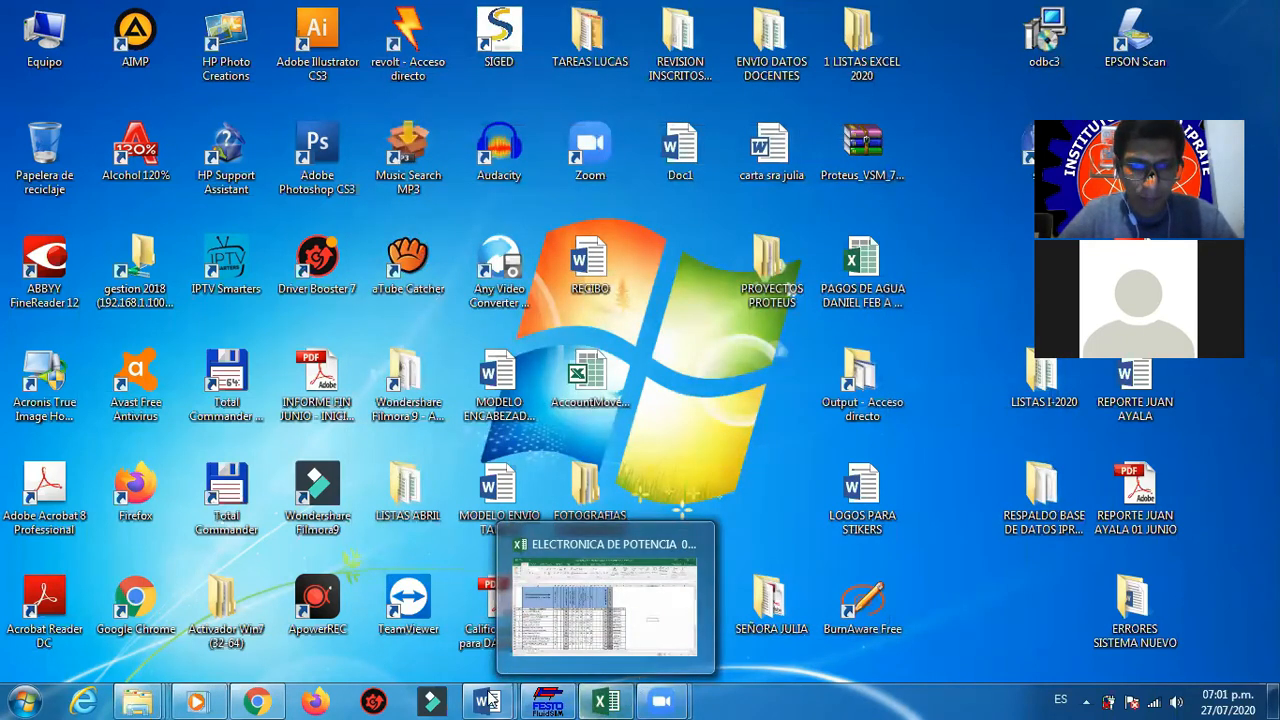
mouse_move(495, 700)
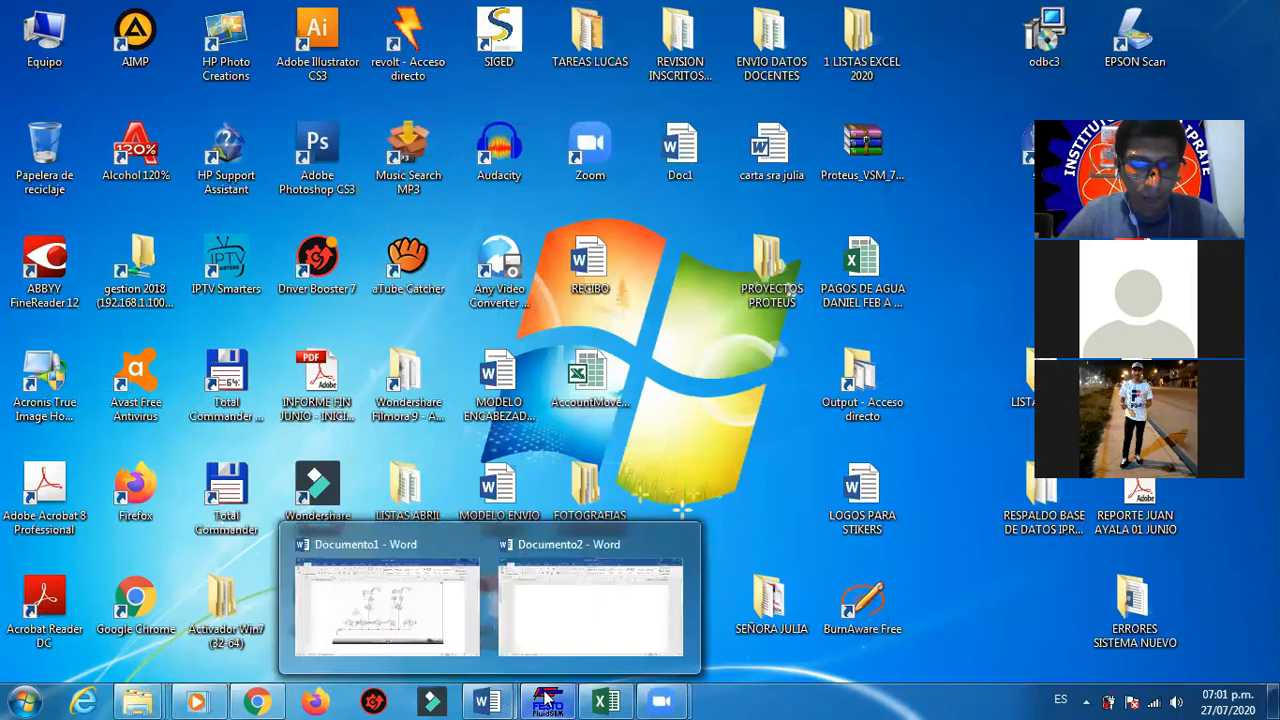
click(547, 700)
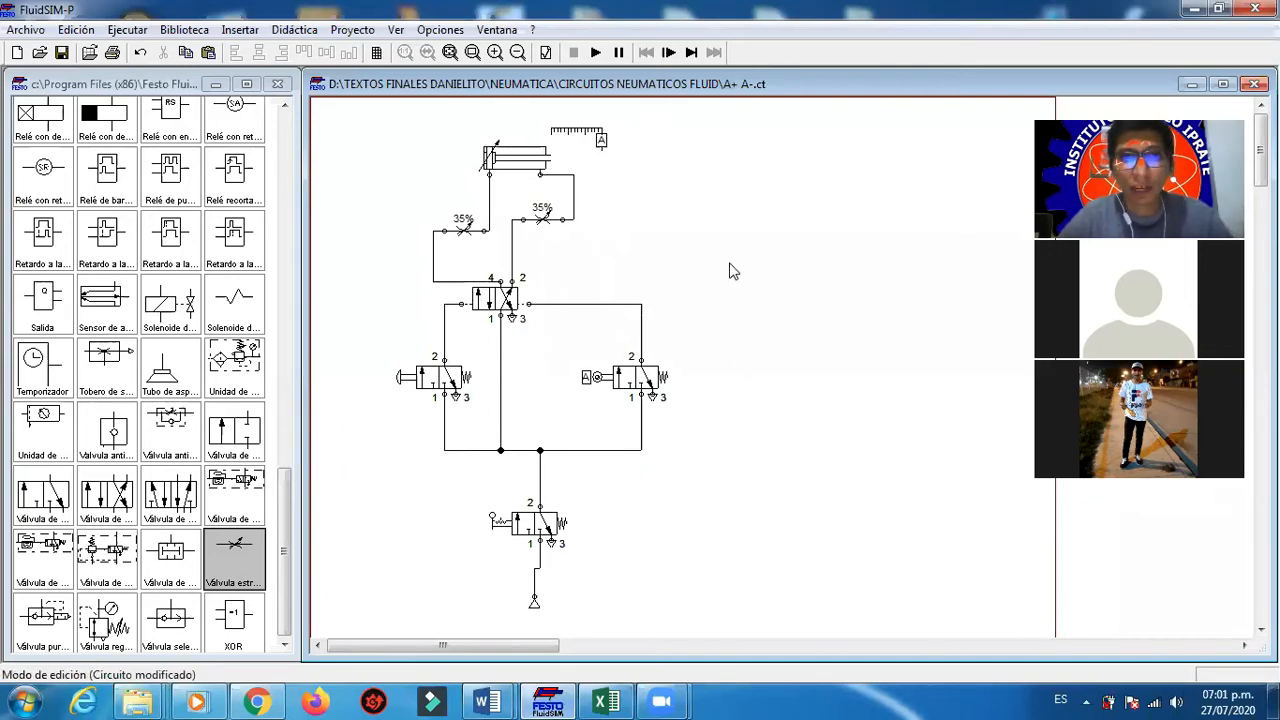
click(542, 532)
click(443, 382)
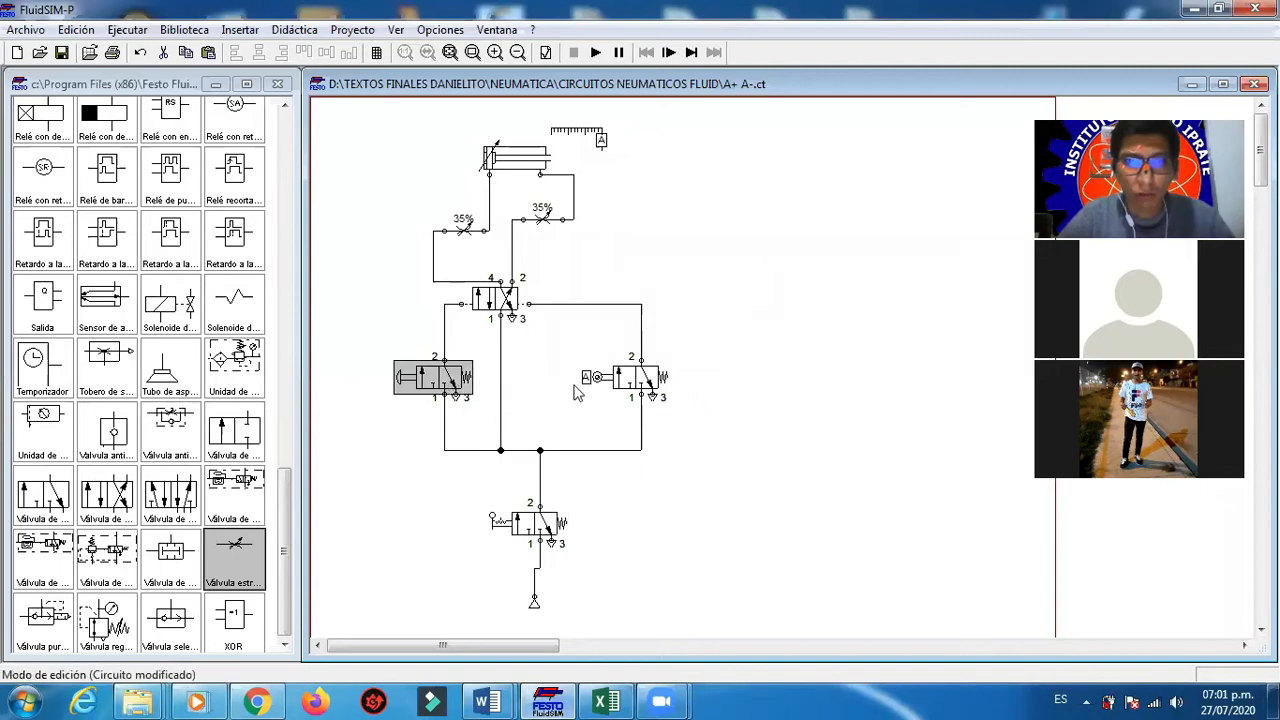
click(632, 386)
click(510, 316)
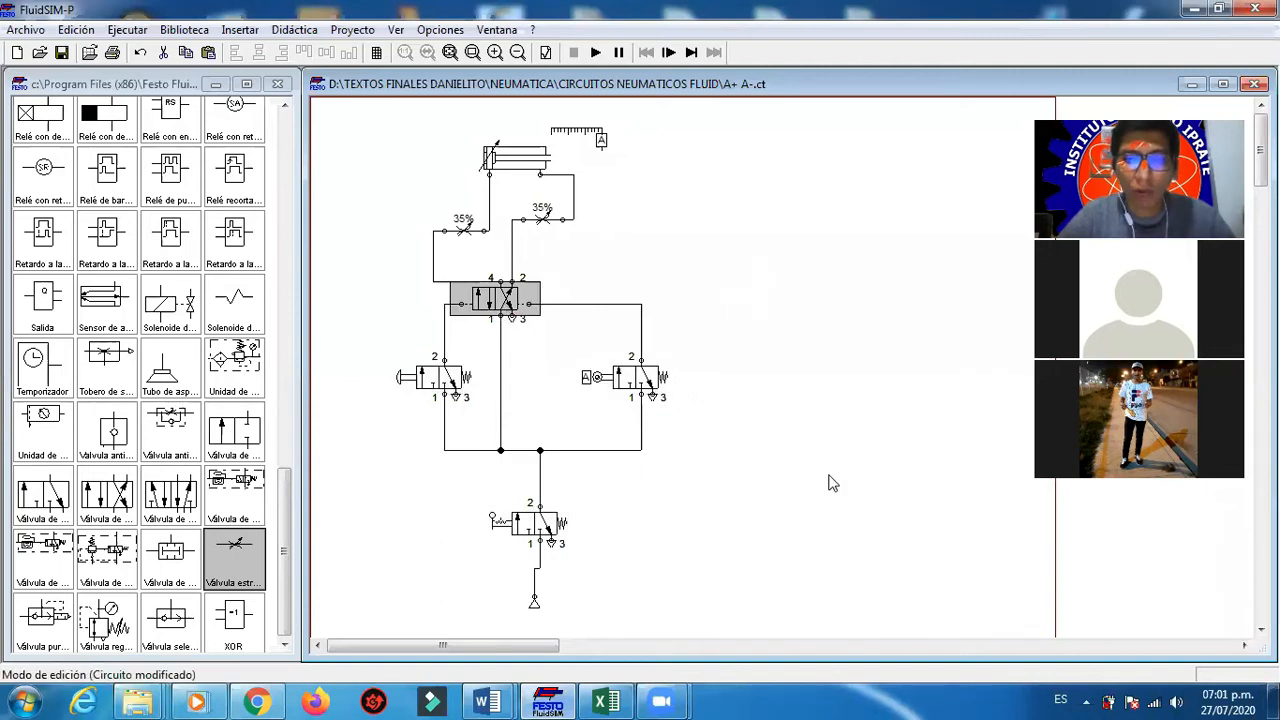
click(524, 171)
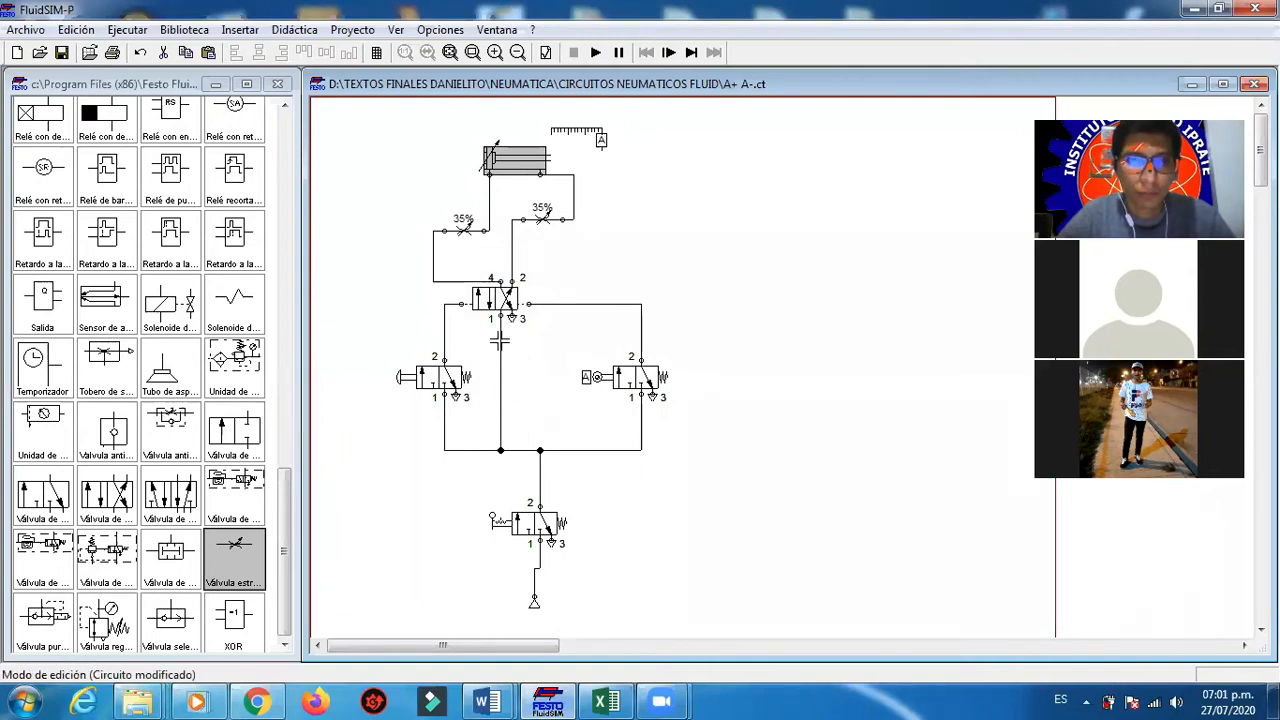
click(458, 228)
click(458, 228)
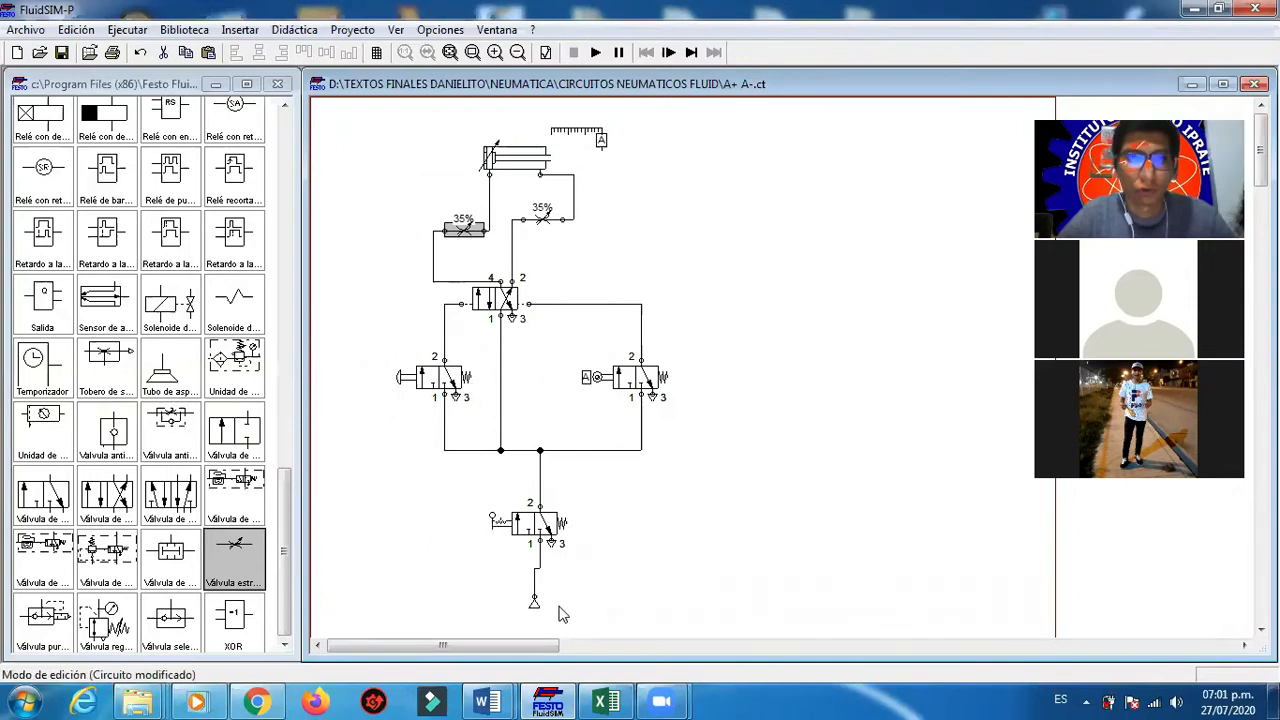
click(716, 240)
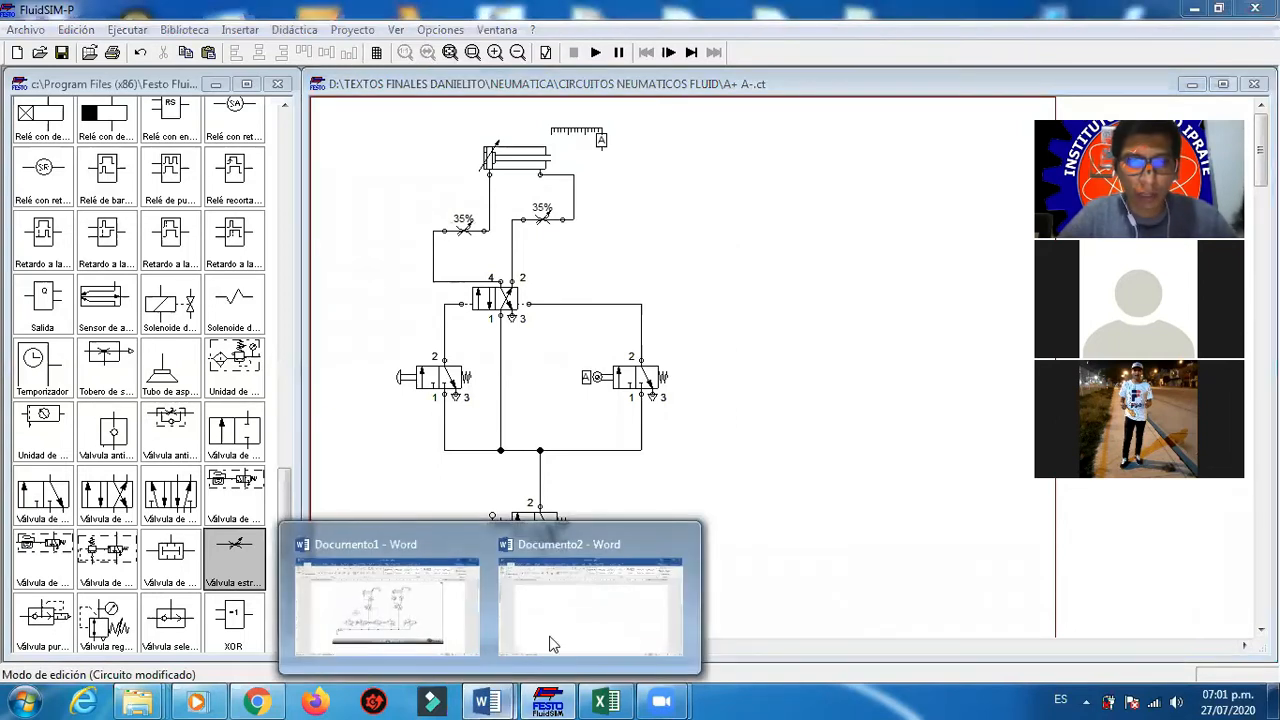
Step: Switch to the blank Word document Documento2 and write the sequence "A+ A-" at 500 % zoom
click(538, 630)
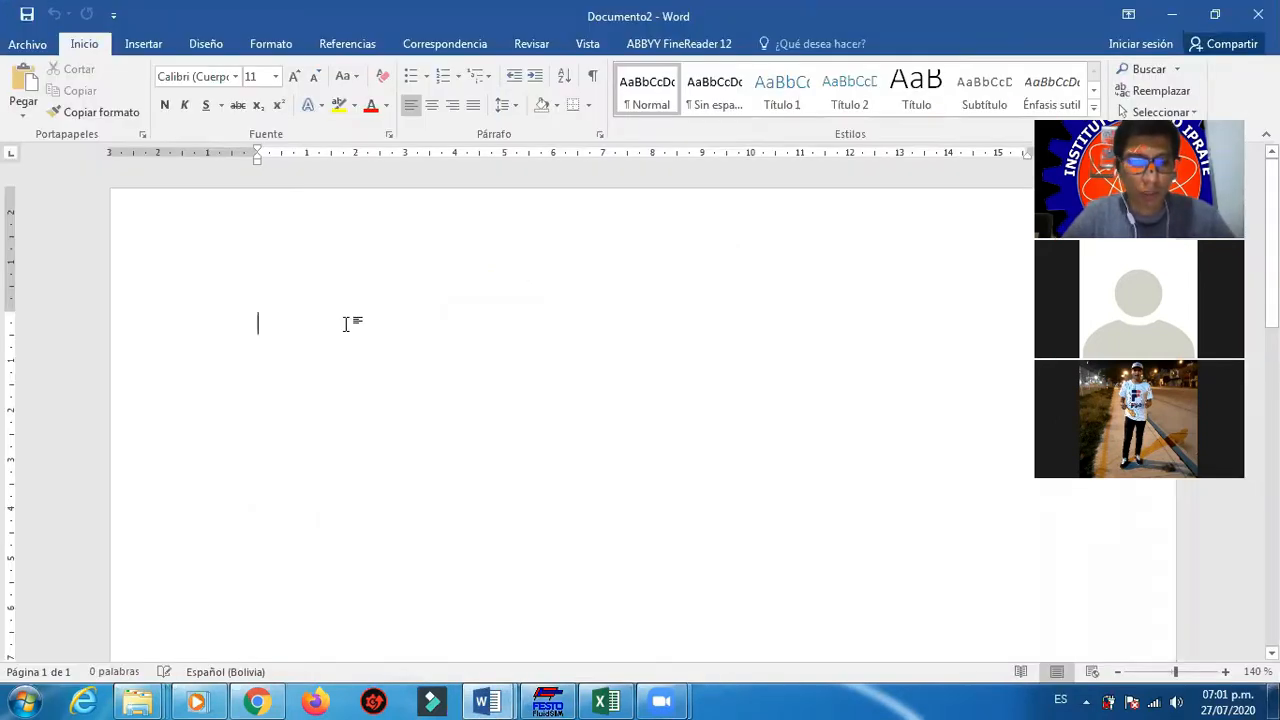
ctrl+scroll(414, 309, up, 15)
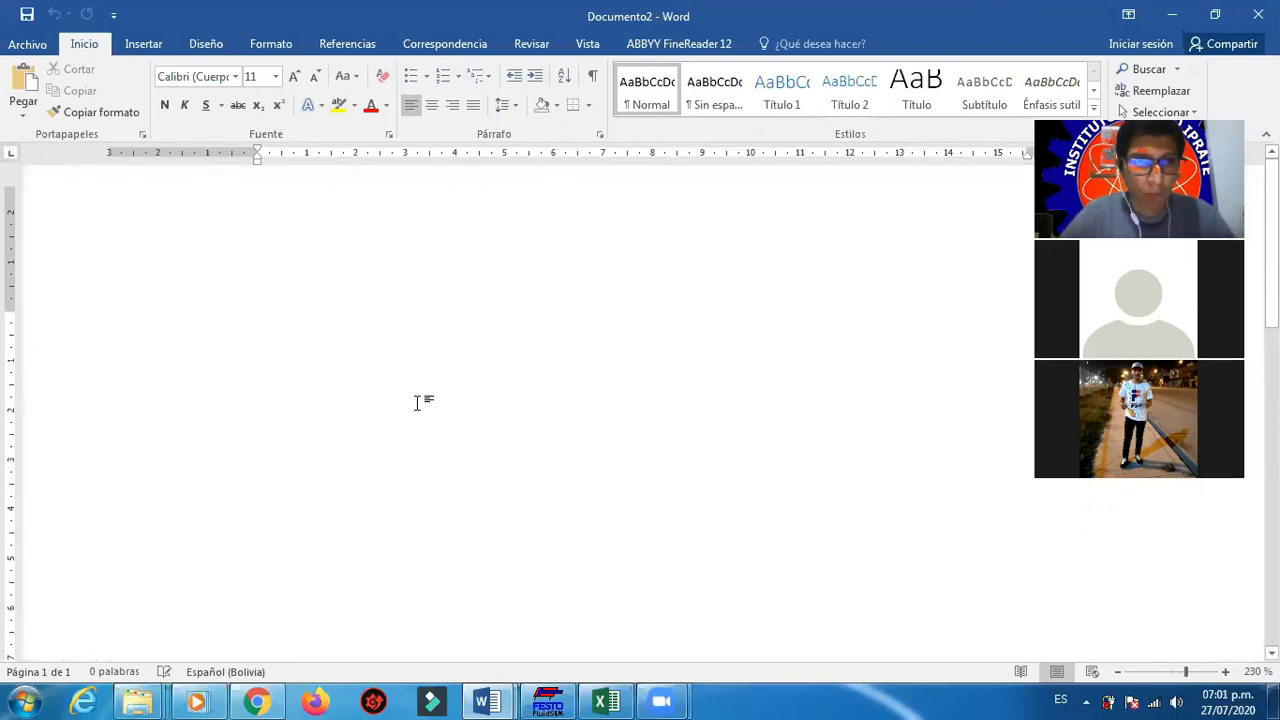
text(A)
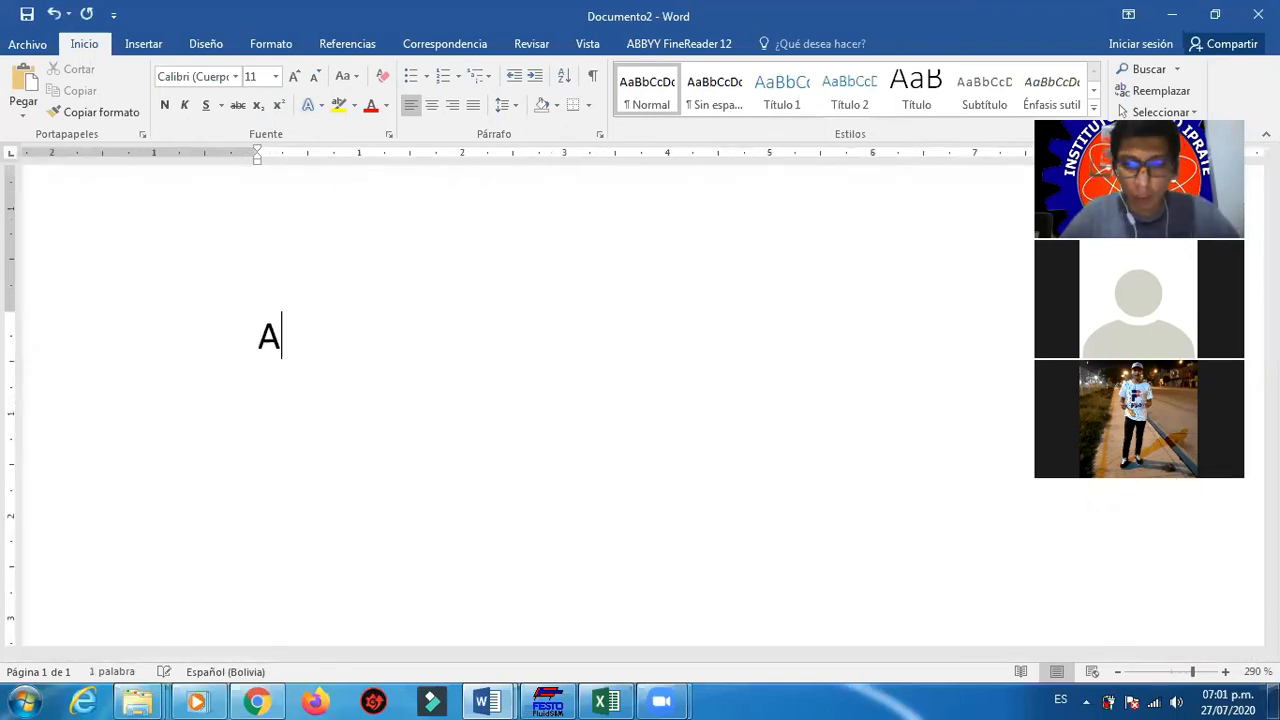
text(+ A-)
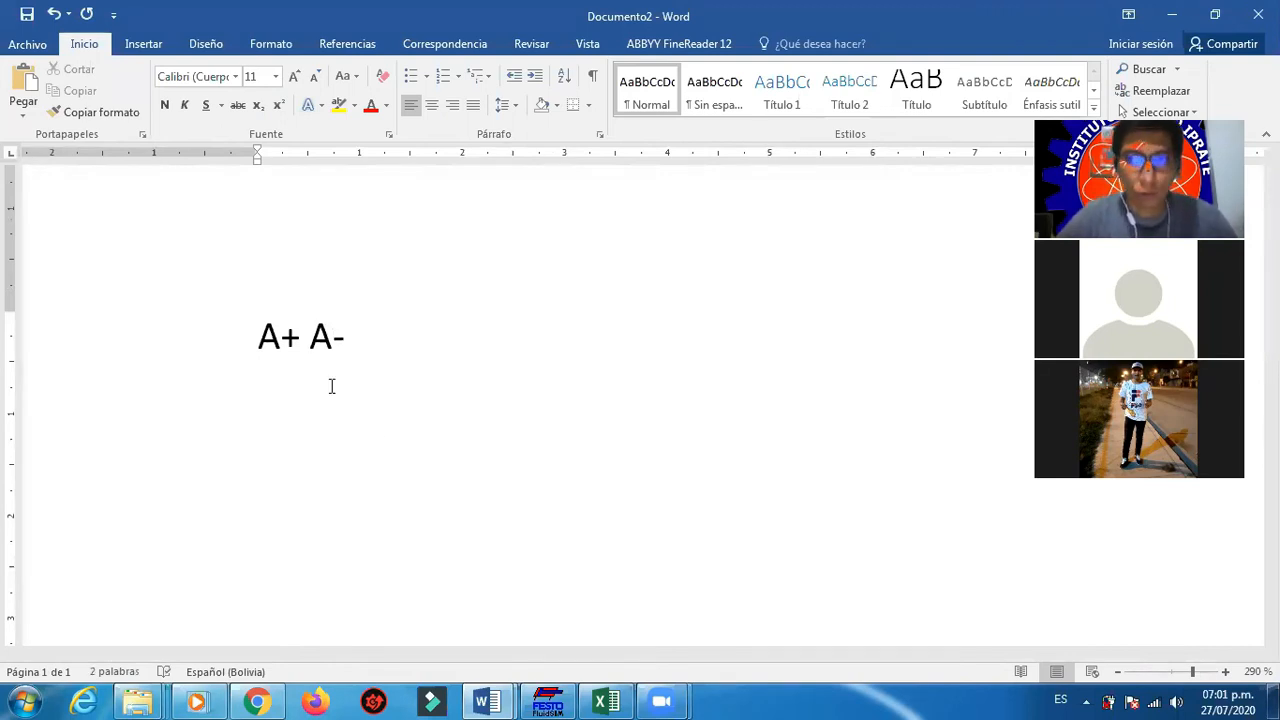
scroll(350, 385, up, 17)
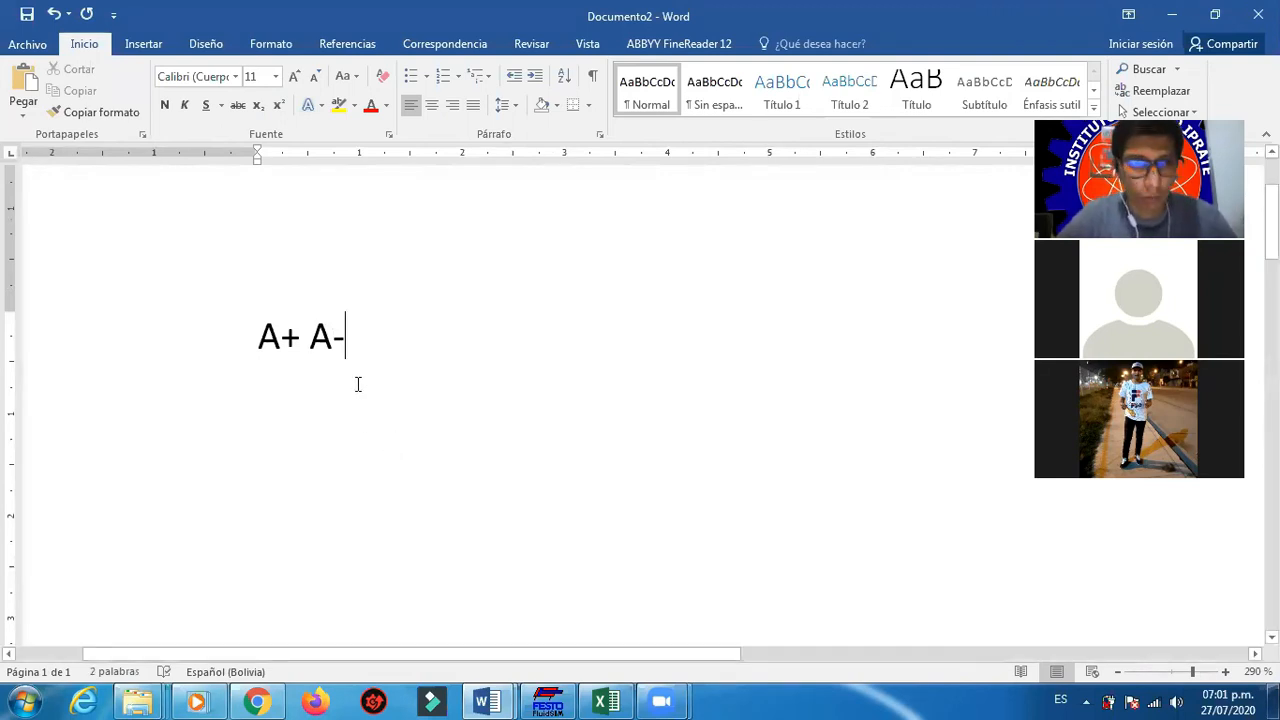
scroll(350, 388, up, 4)
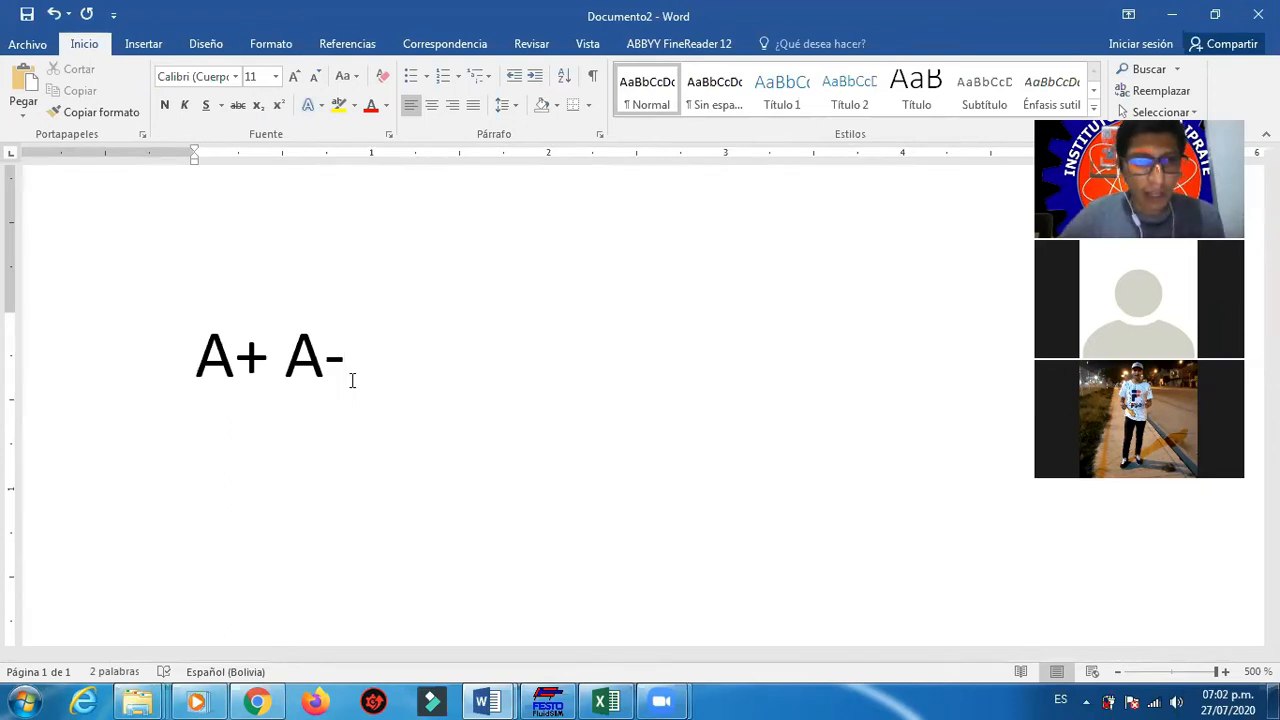
drag(188, 366, 350, 366)
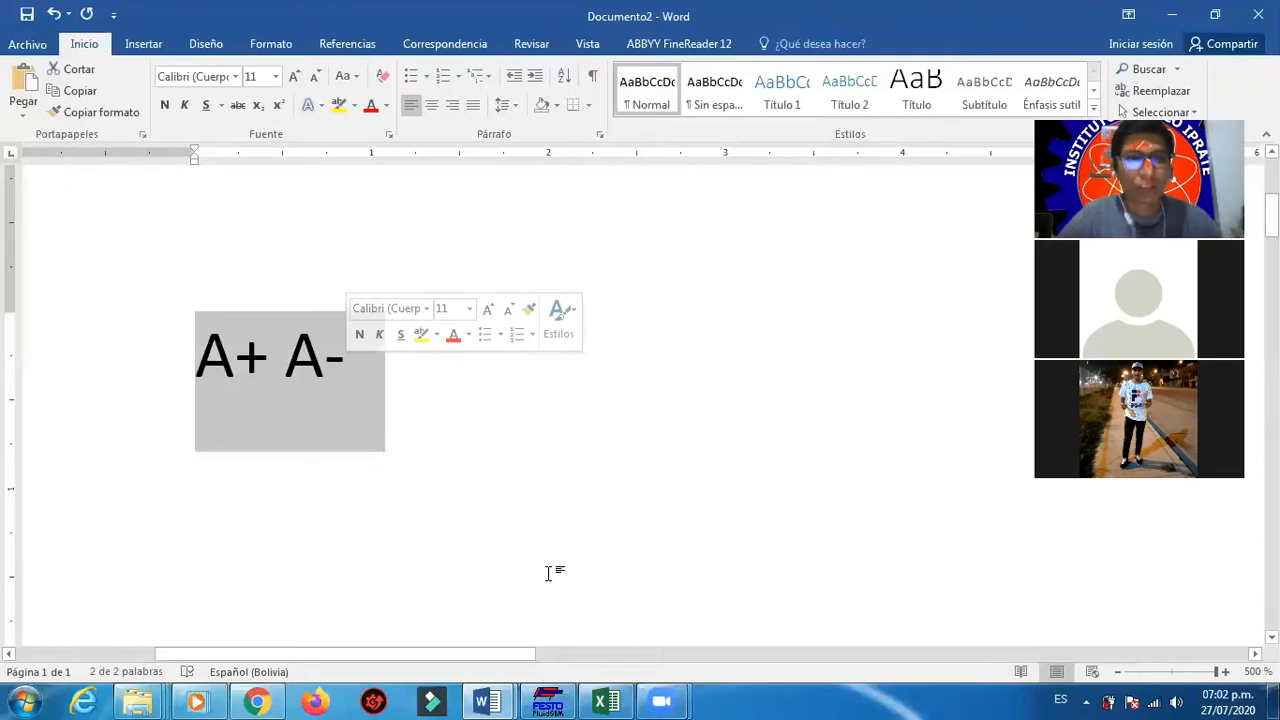
click(287, 456)
drag(192, 366, 366, 360)
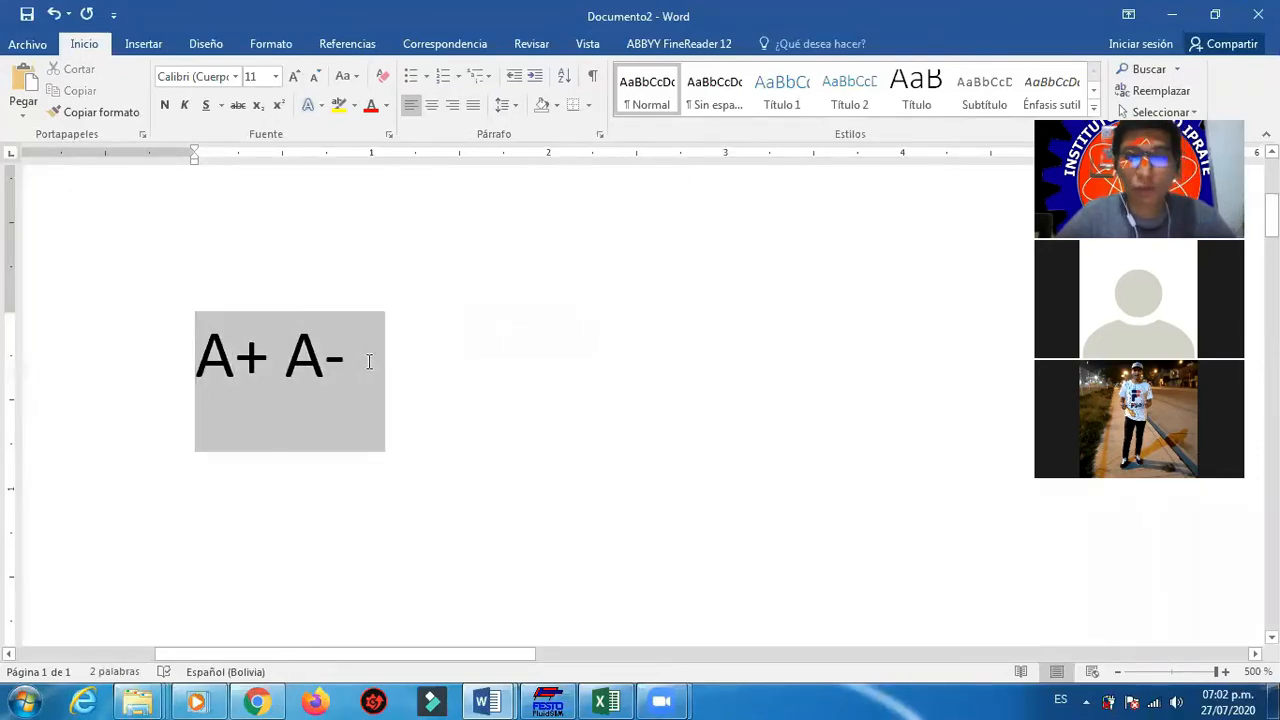
Step: Add a second line with the sequence "A+ B+ A- B-" below the first one
click(468, 438)
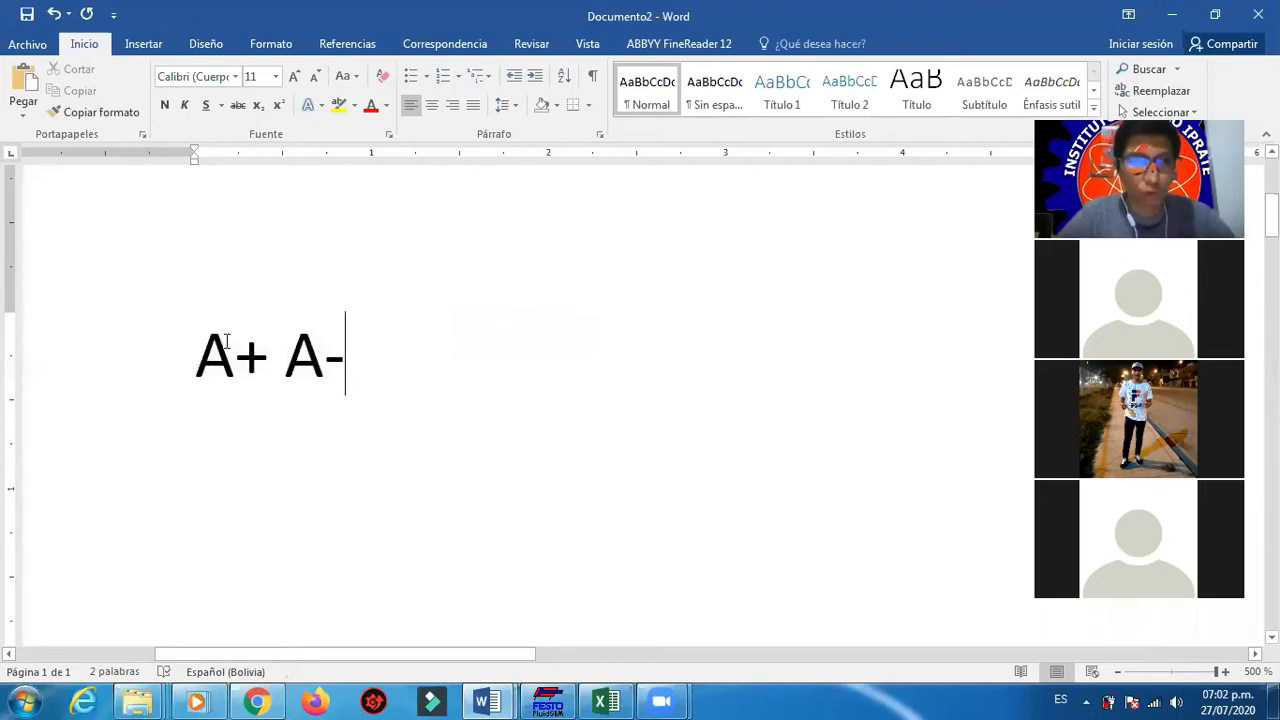
key(Return)
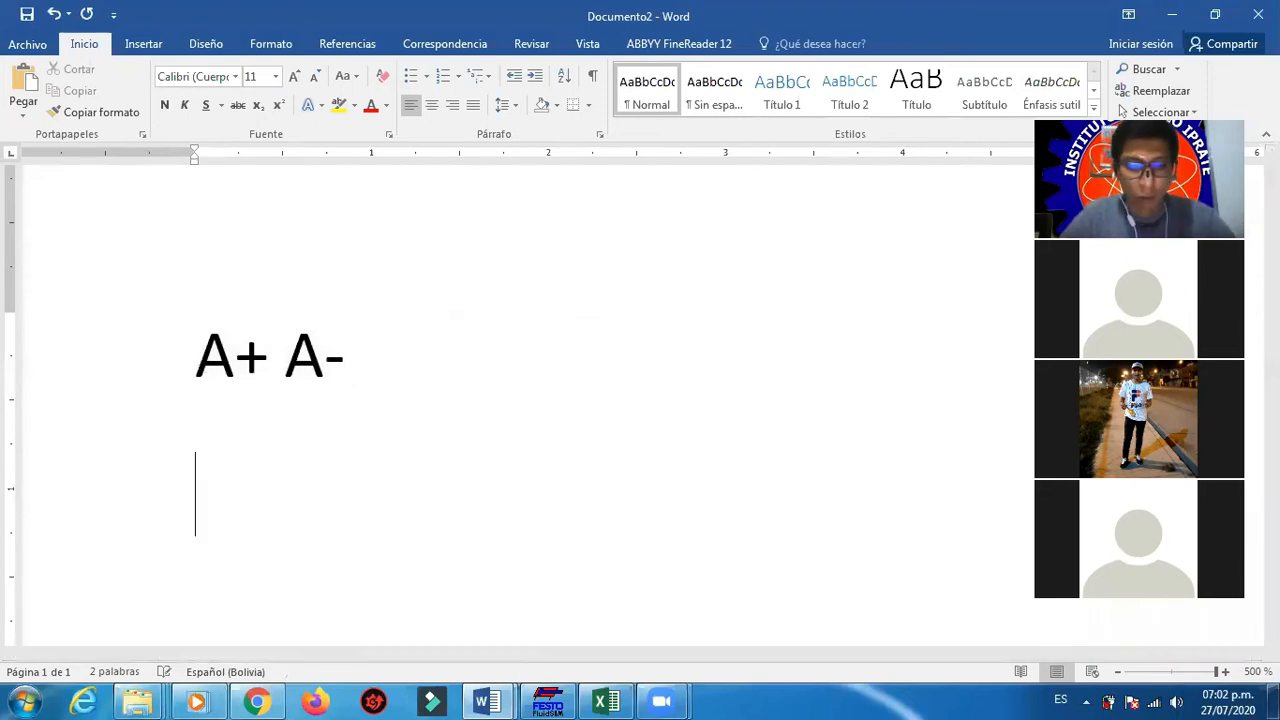
text(A+)
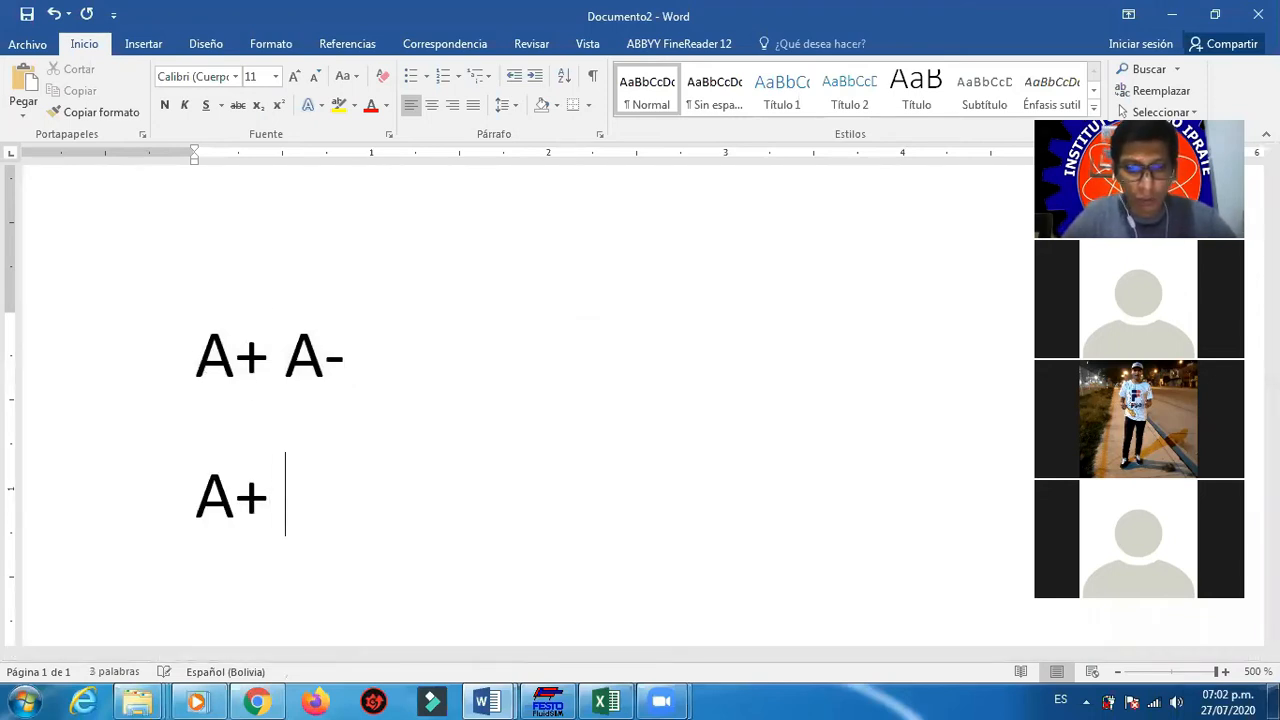
text( B+ A-)
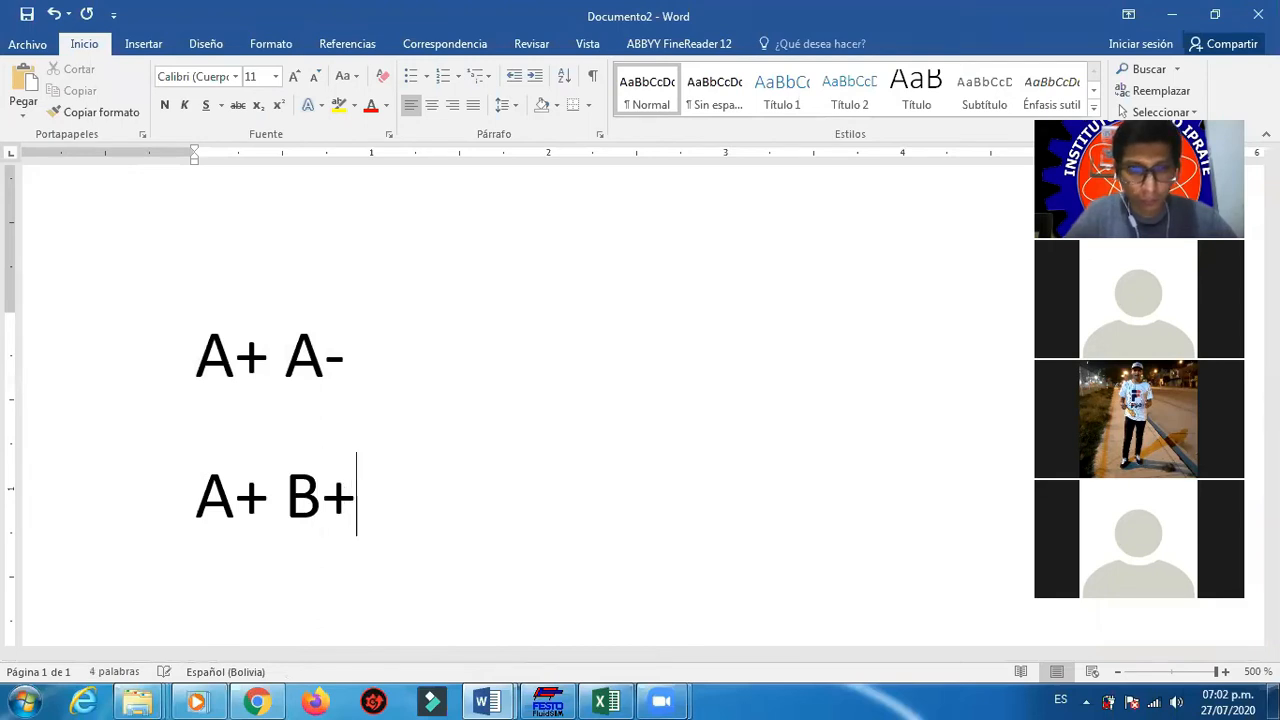
text( B-)
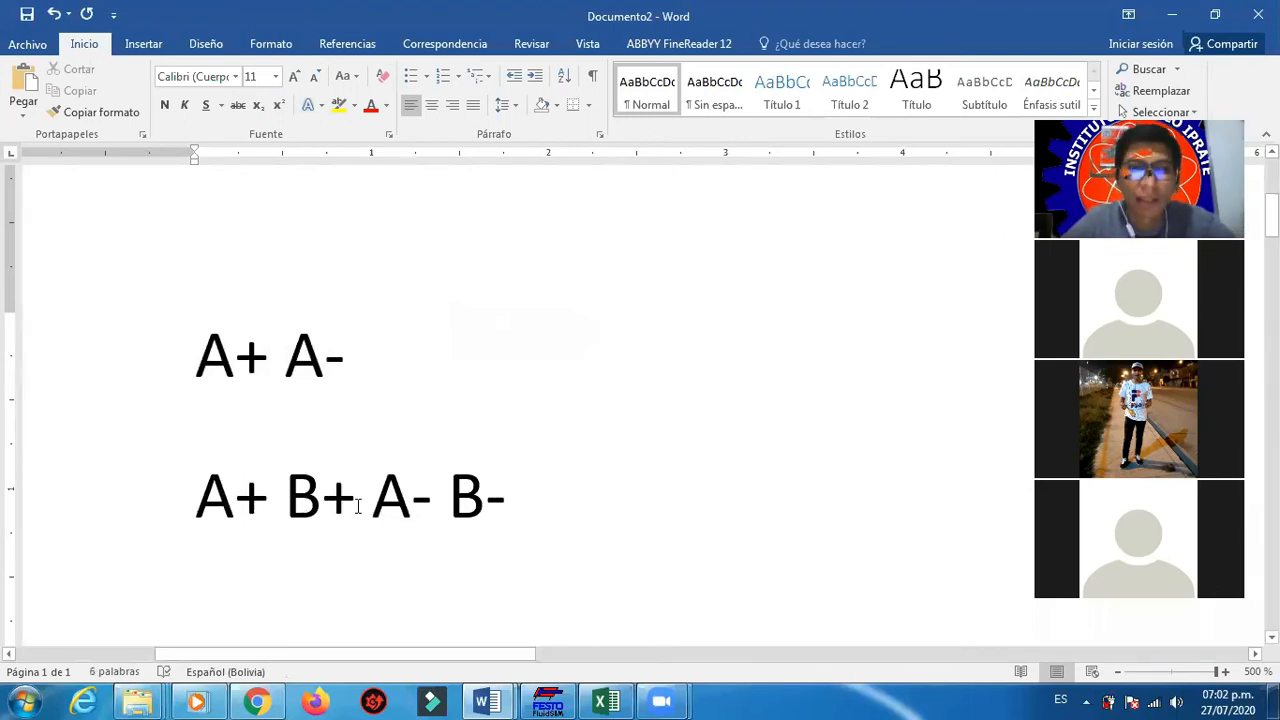
Step: Highlight the plus sign of the first sequence "A+ A-" in yellow
drag(580, 509, 257, 543)
click(257, 543)
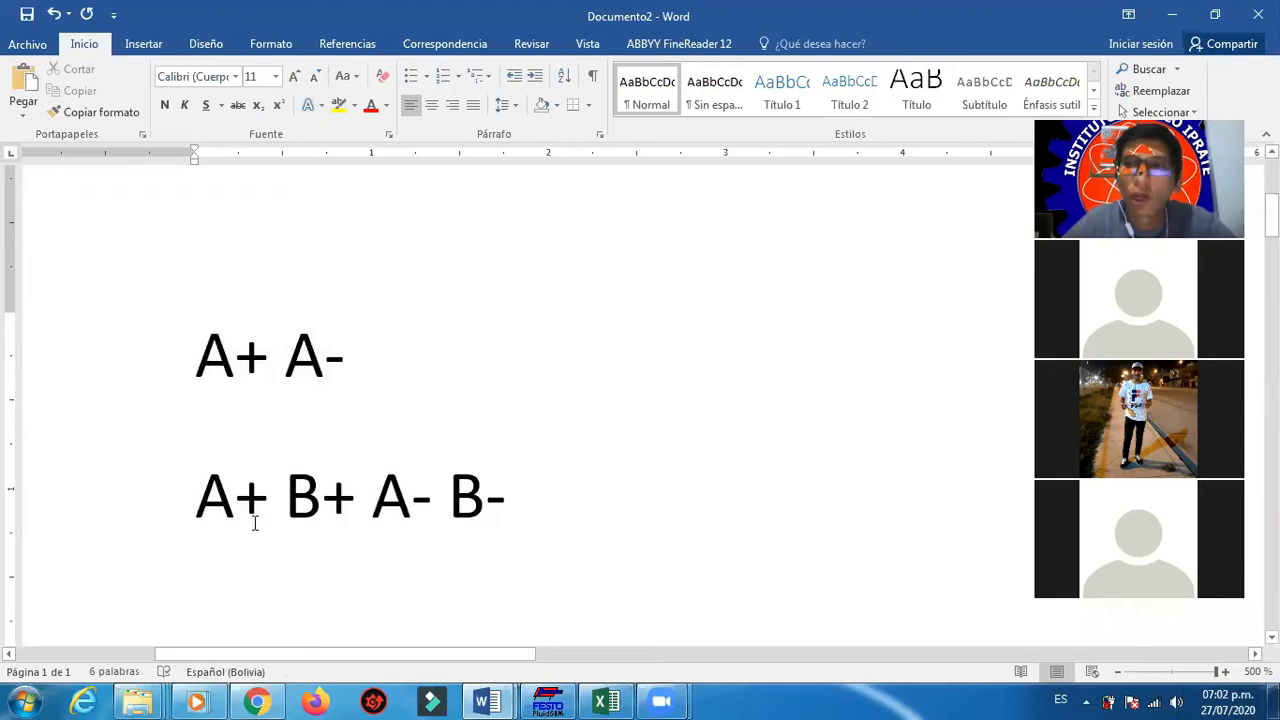
click(394, 437)
click(220, 357)
mouse_move(258, 357)
mouse_down()
mouse_move(306, 373)
mouse_move(256, 360)
mouse_up()
click(209, 368)
click(338, 105)
click(440, 351)
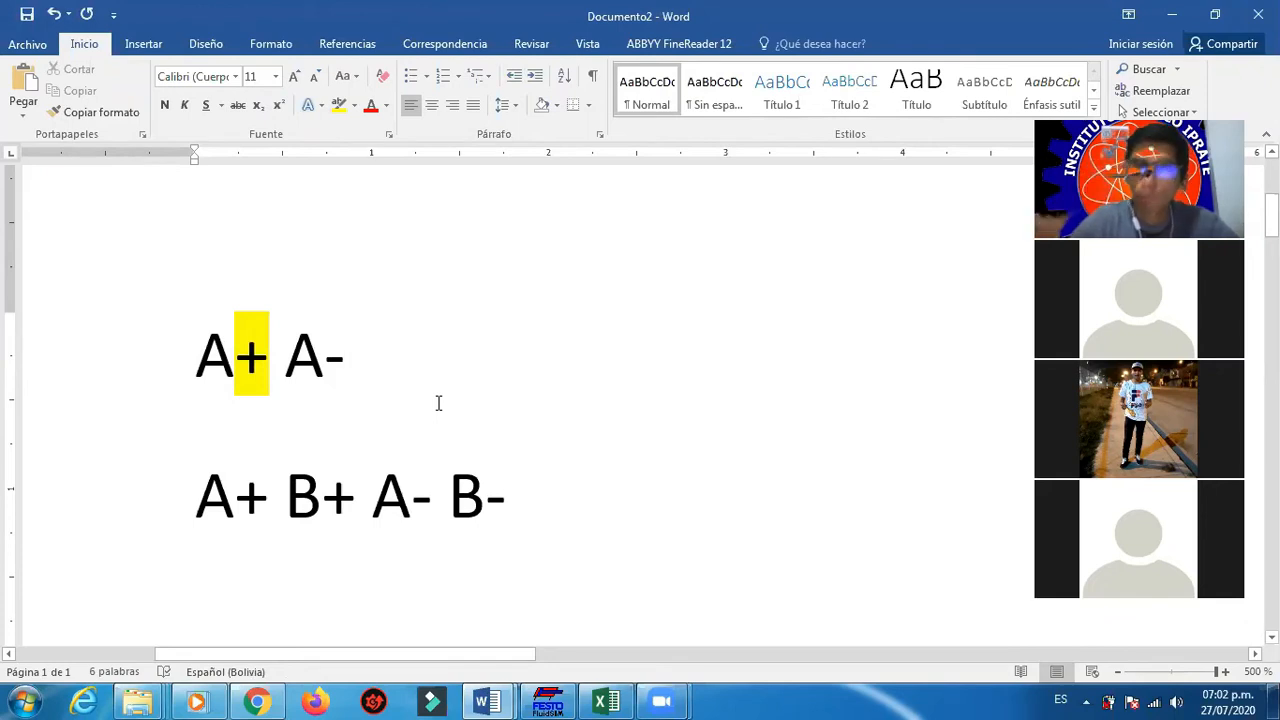
drag(326, 360, 348, 357)
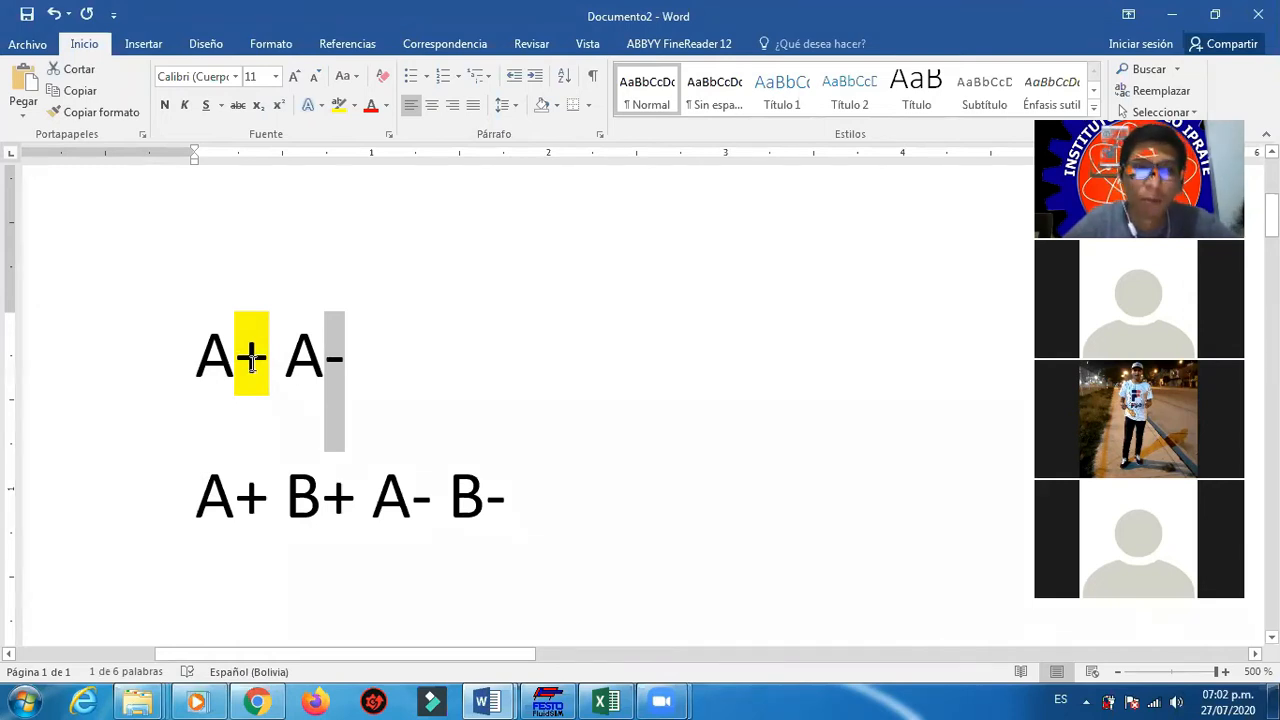
drag(245, 363, 350, 365)
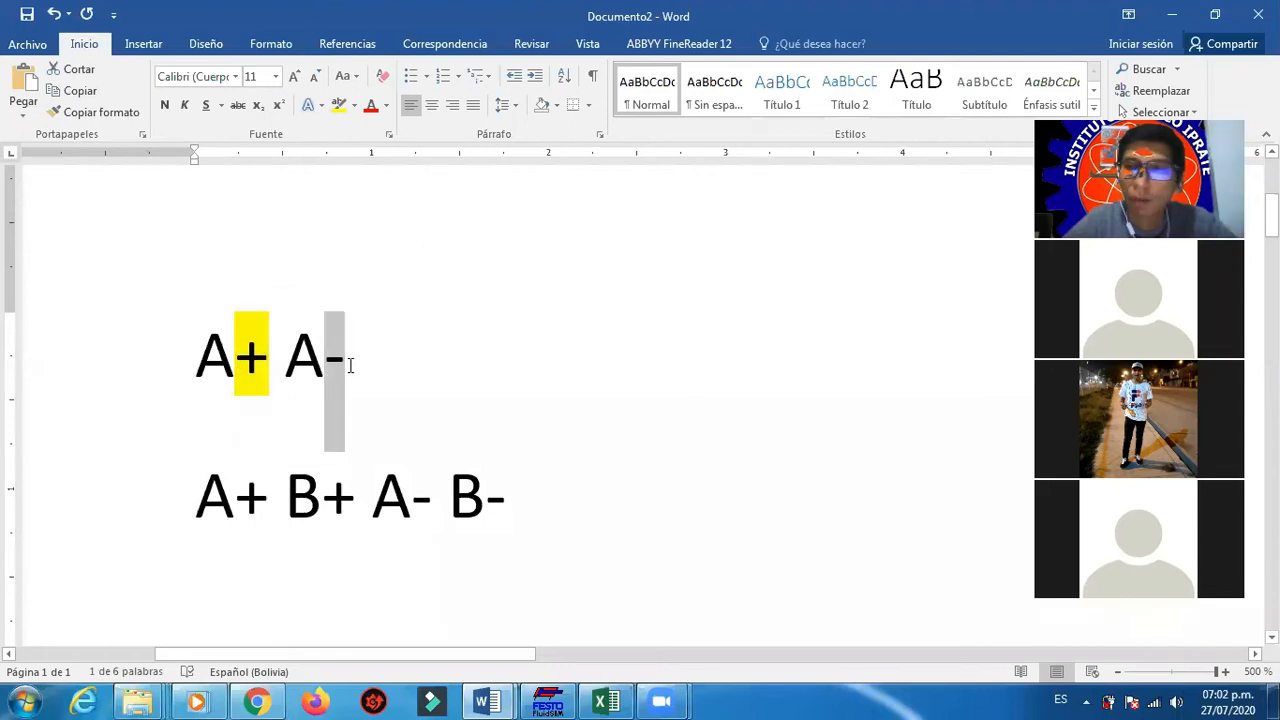
click(198, 370)
drag(198, 370, 385, 365)
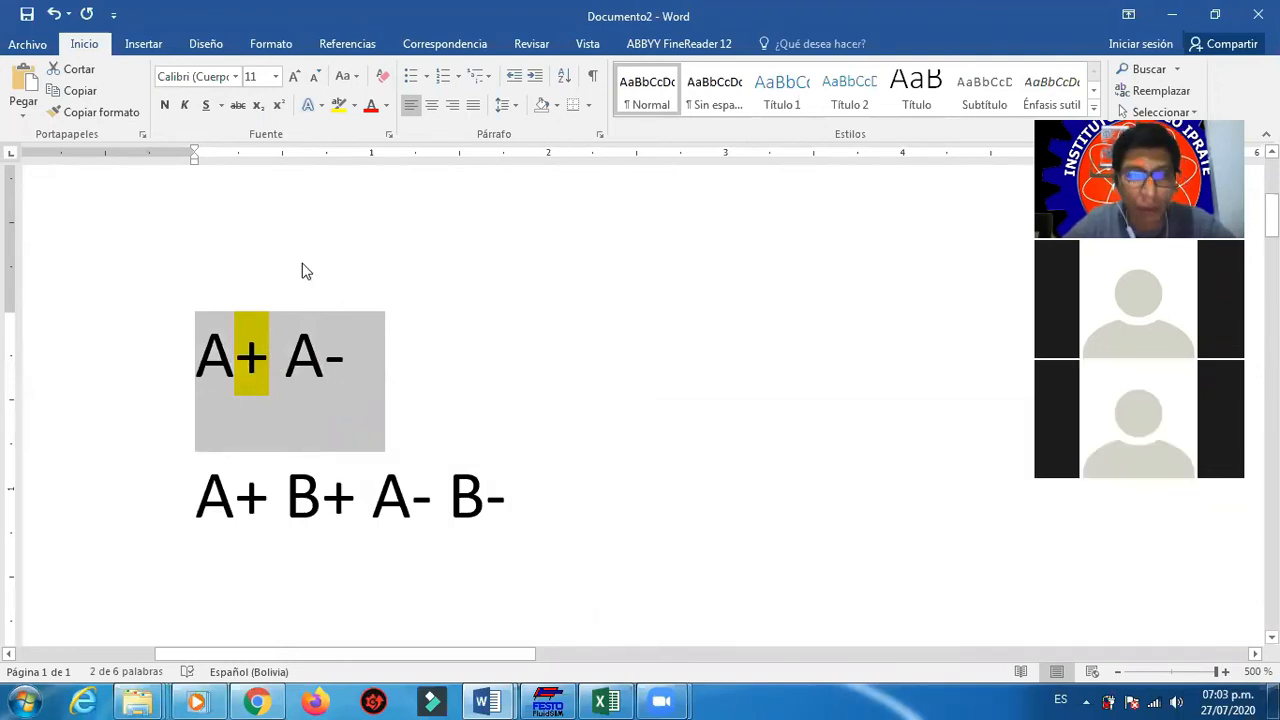
Step: Switch to FluidSIM and examine the A+ A- circuit up close, from the cylinder and its sensor mark A down to the roller and supply valves
click(548, 700)
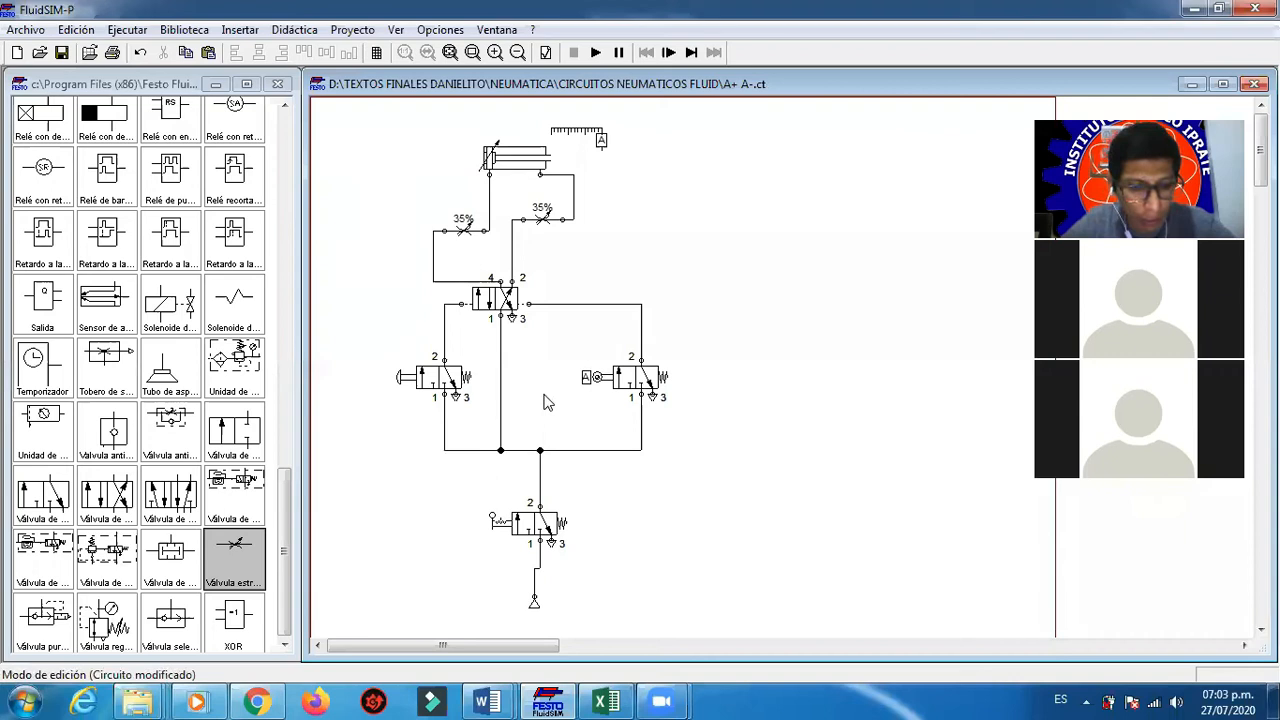
scroll(615, 404, up, 3)
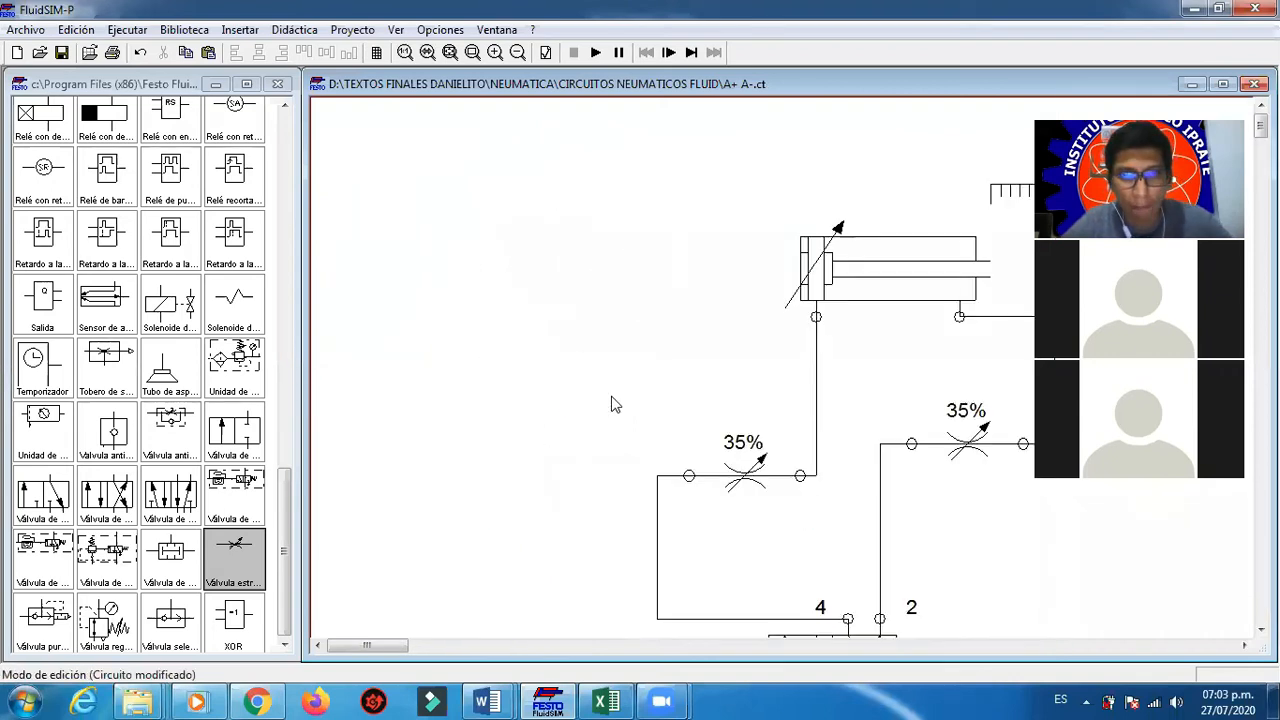
scroll(727, 412, down, 1)
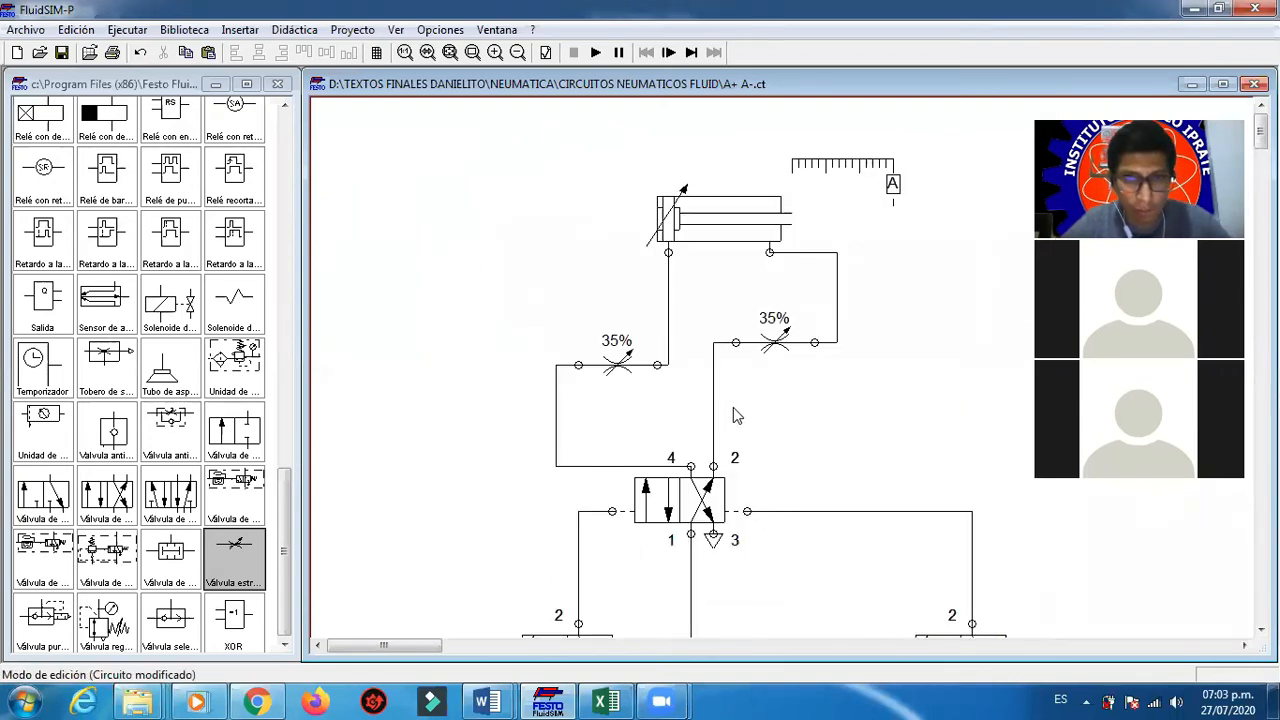
scroll(755, 418, down, 3)
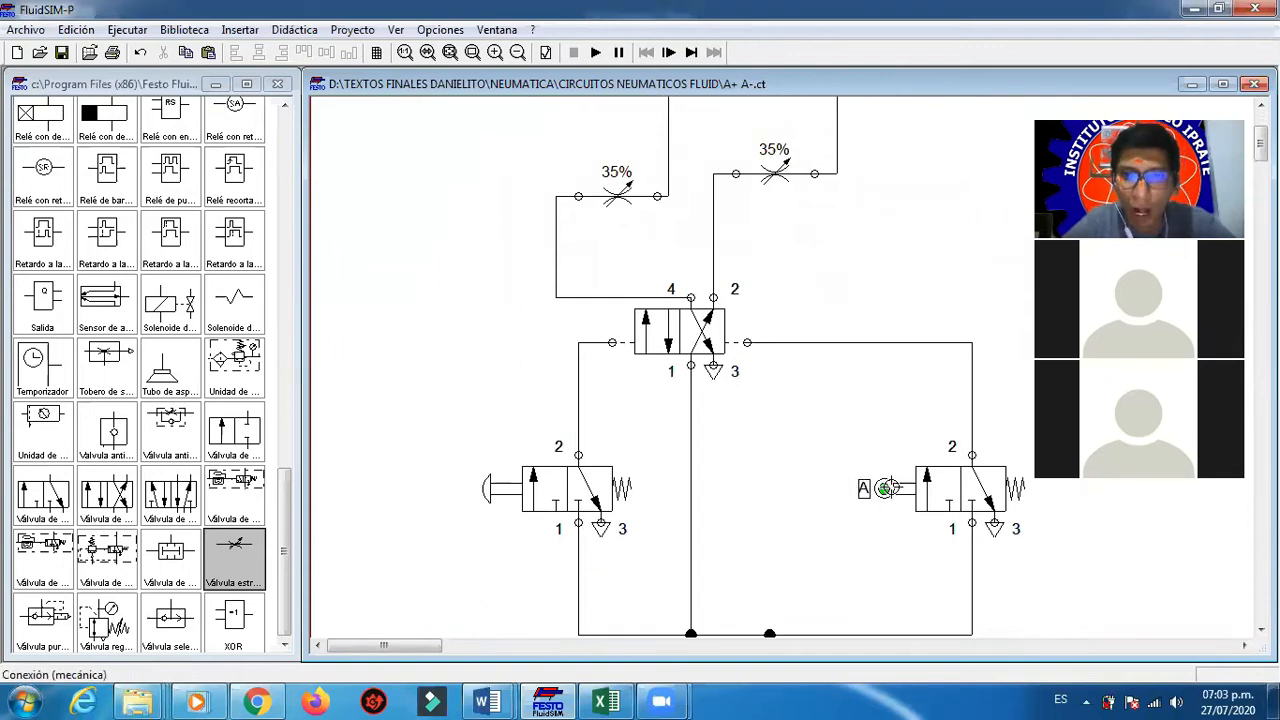
scroll(888, 490, down, 1)
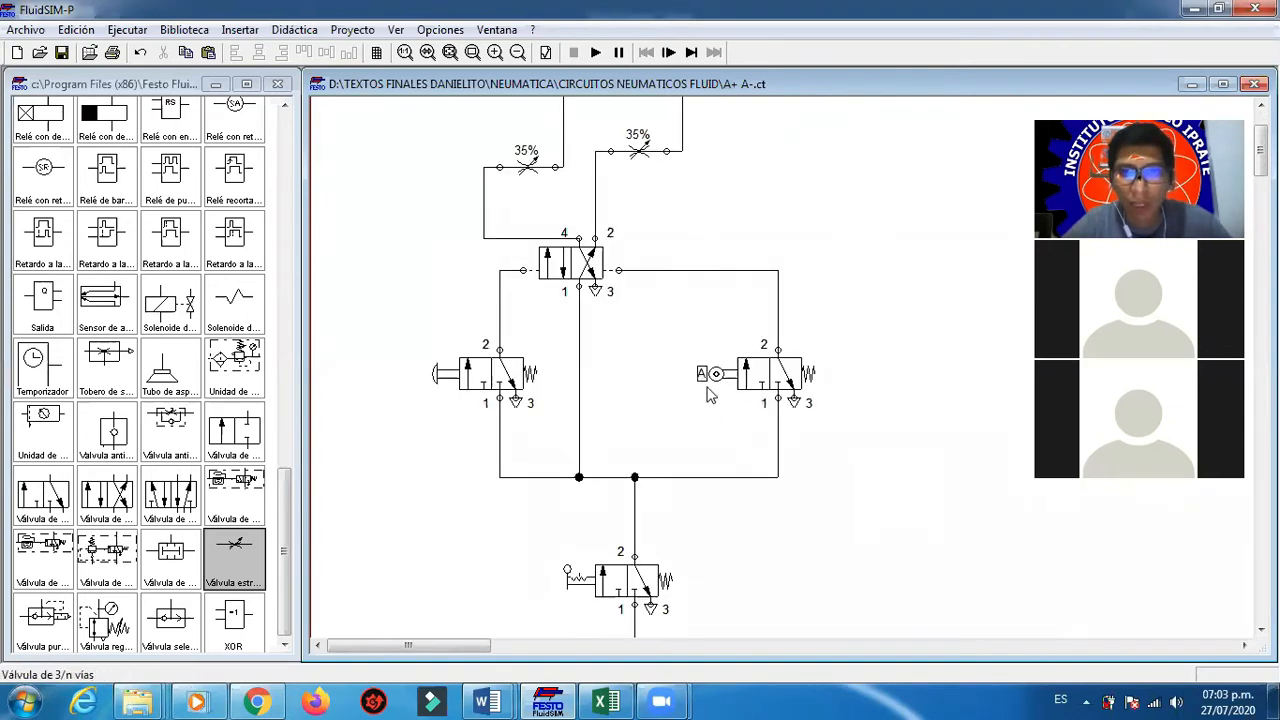
scroll(707, 395, up, 2)
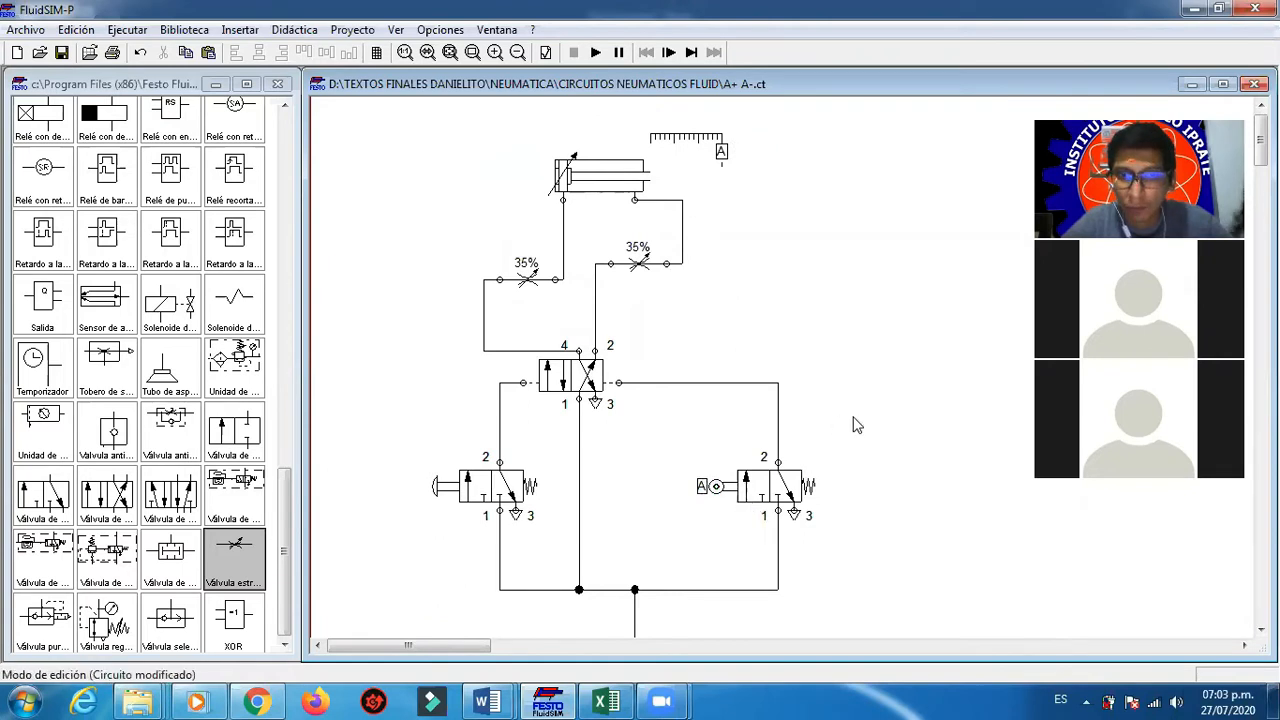
scroll(853, 417, down, 1)
click(546, 519)
click(675, 534)
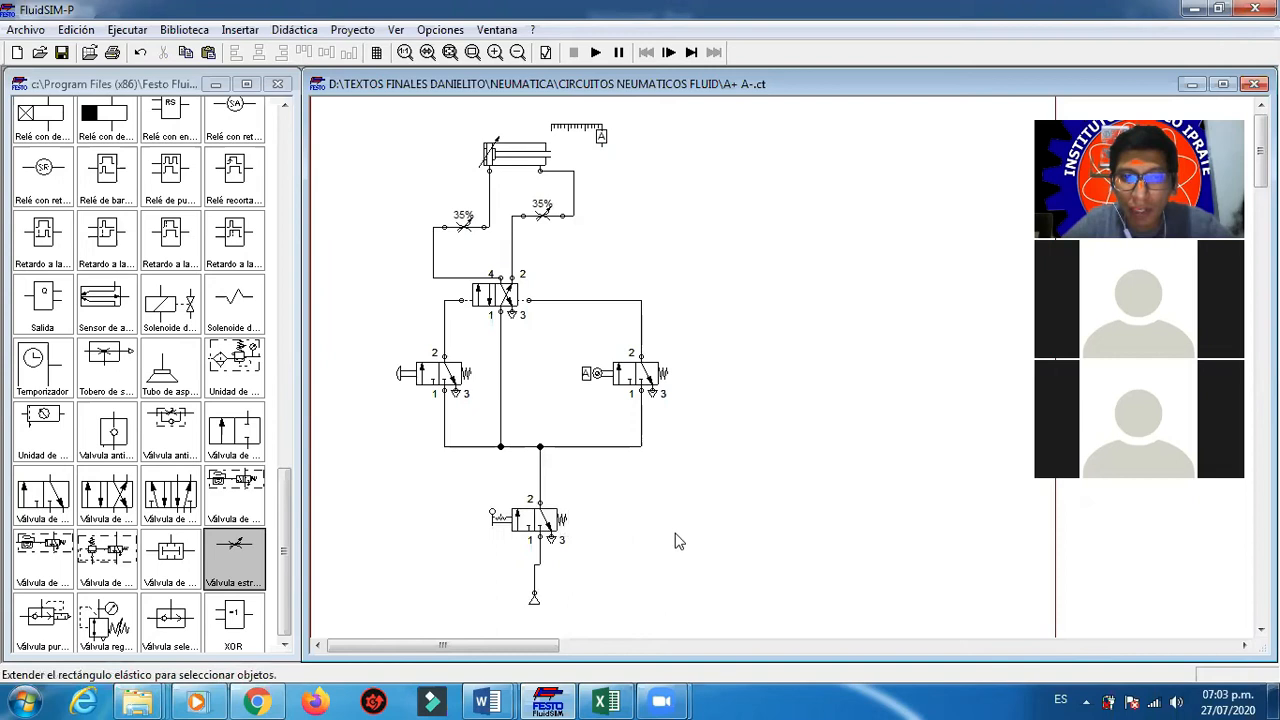
Step: Start the simulation and actuate the detented 3/2 supply valve above the compressed air source
click(596, 53)
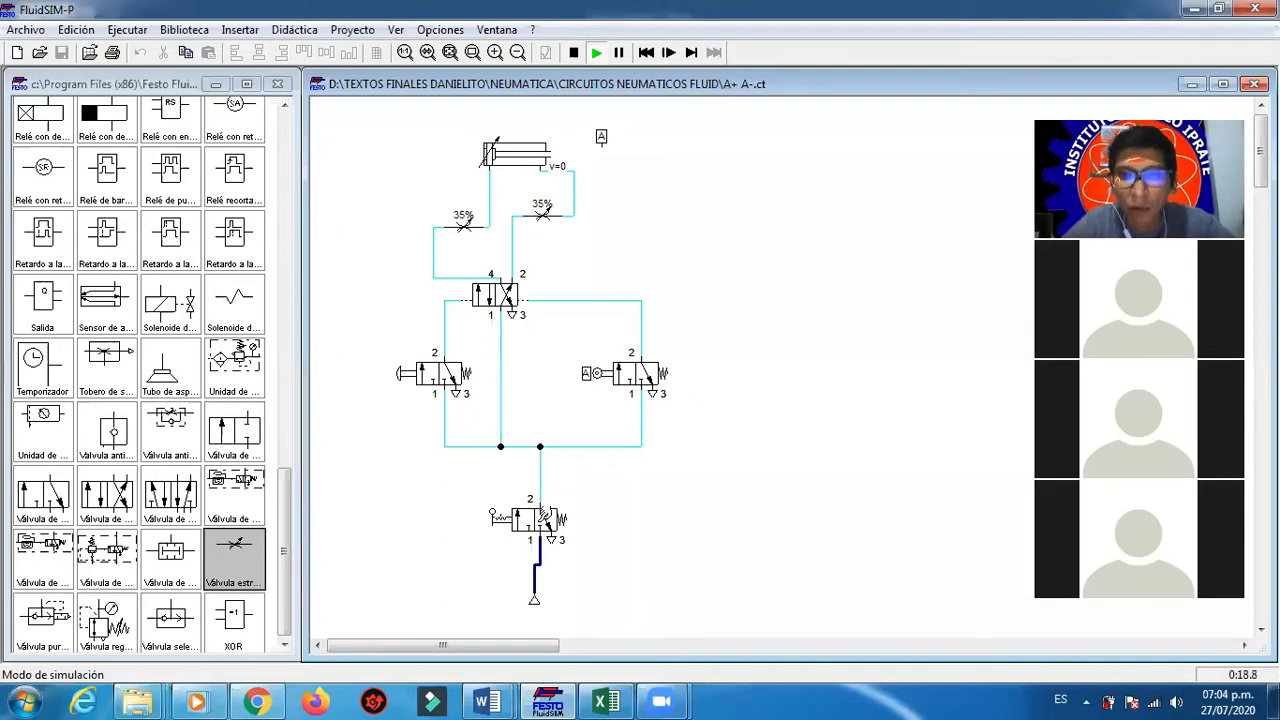
click(530, 511)
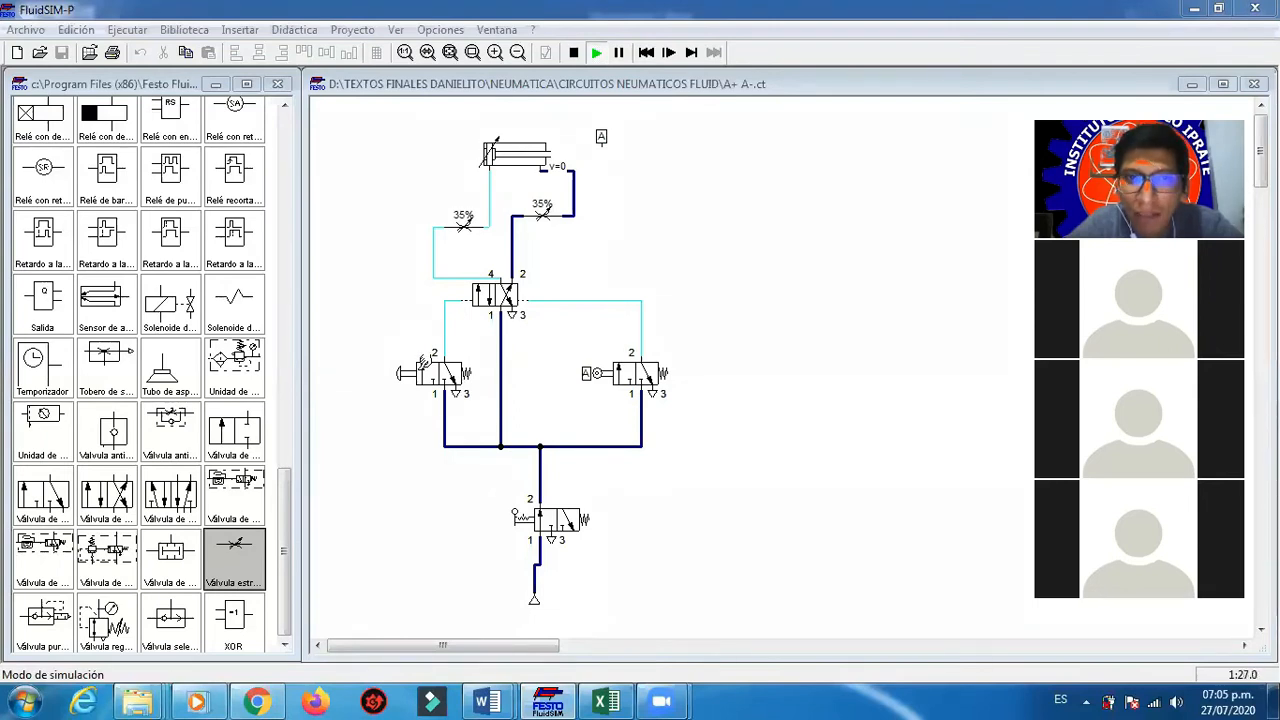
Step: Actuate the manual 3/2 valve on the left pilot branch and stop the simulation
click(424, 364)
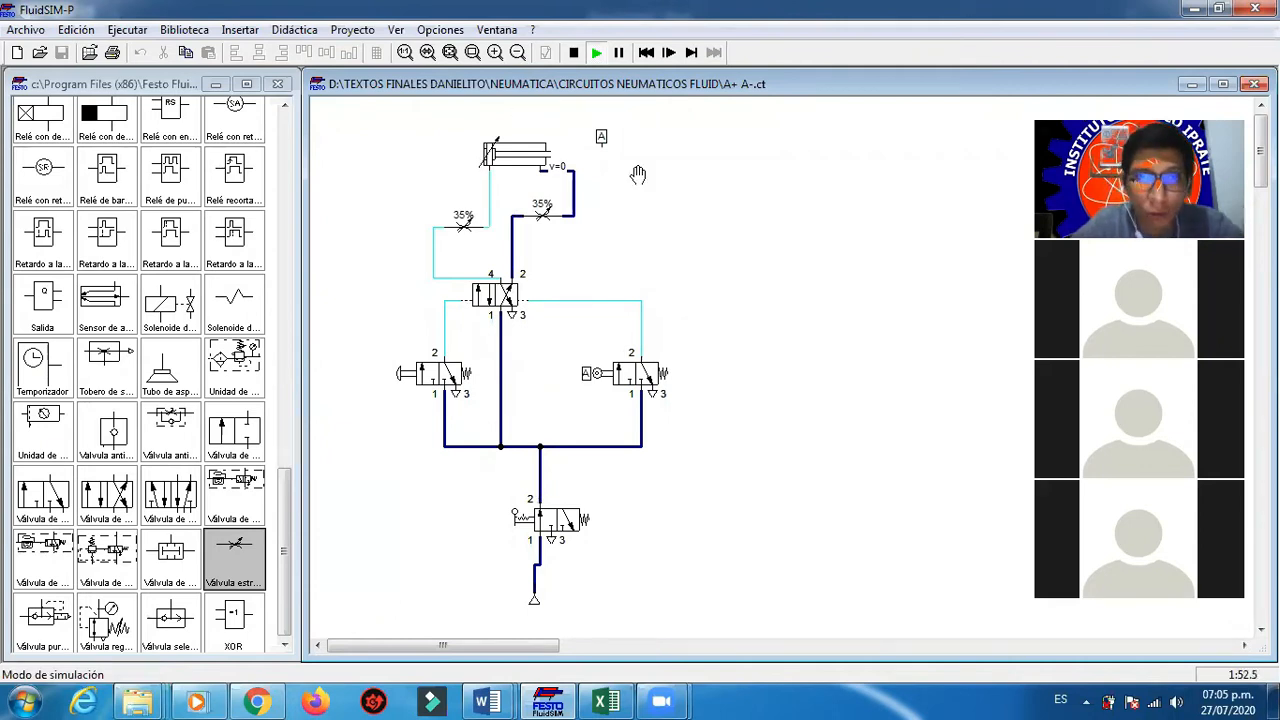
click(572, 53)
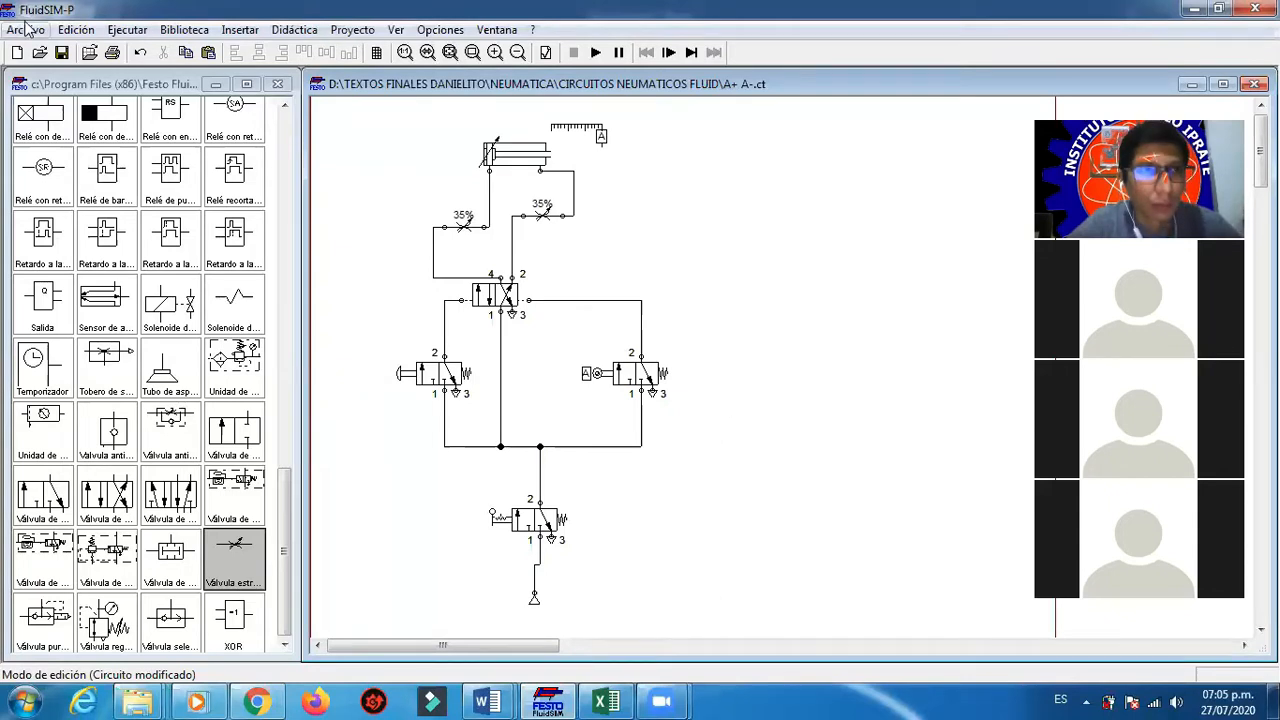
Step: Create a new blank circuit and place a compressed air source in its lower area
click(17, 52)
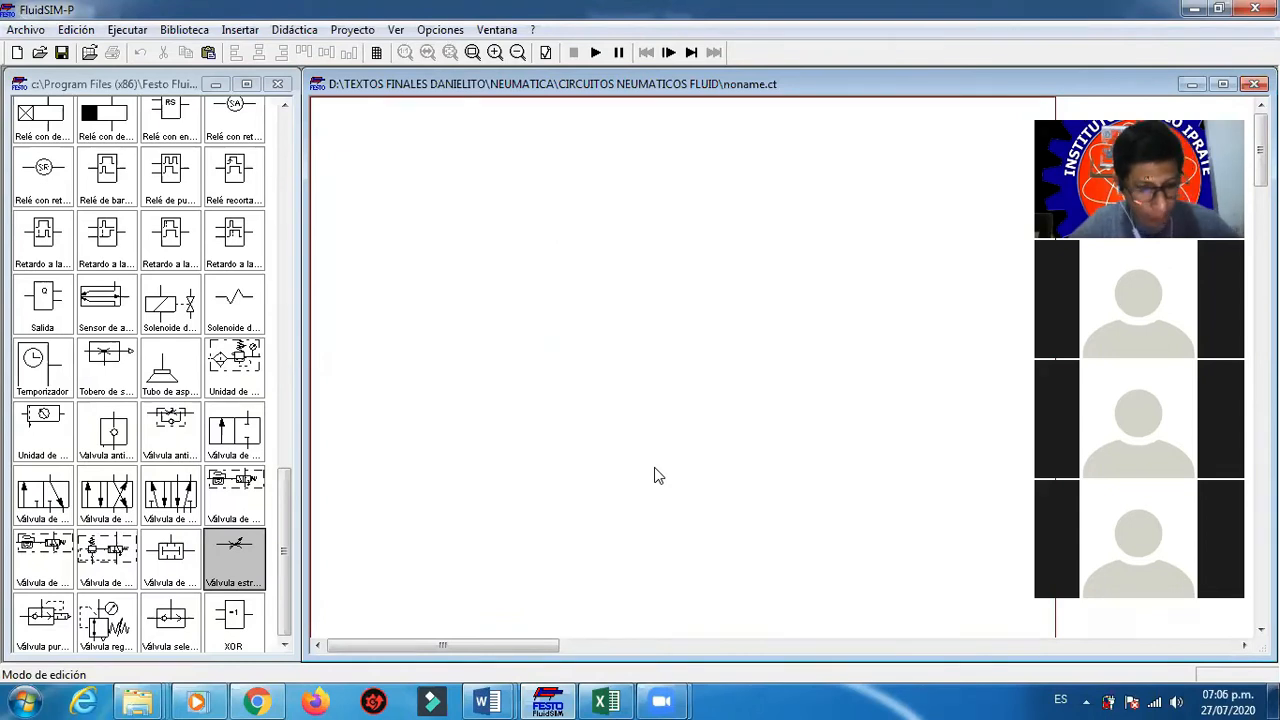
click(287, 554)
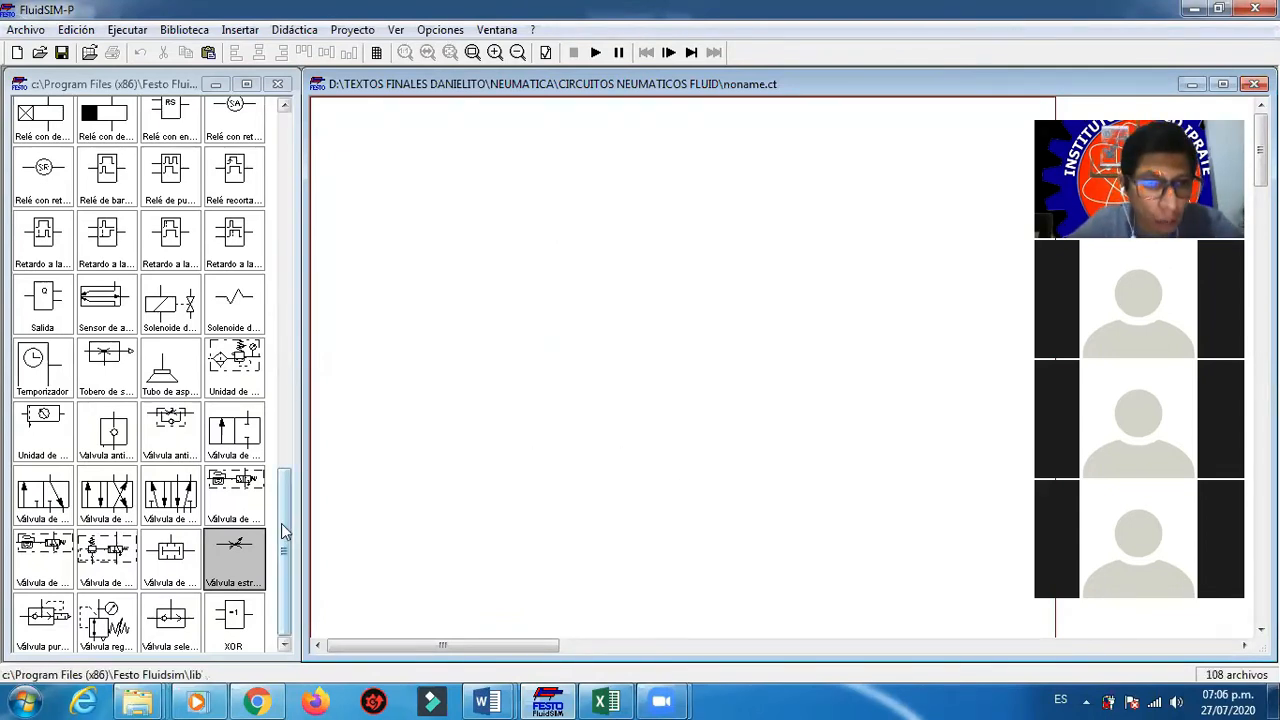
drag(289, 548, 296, 244)
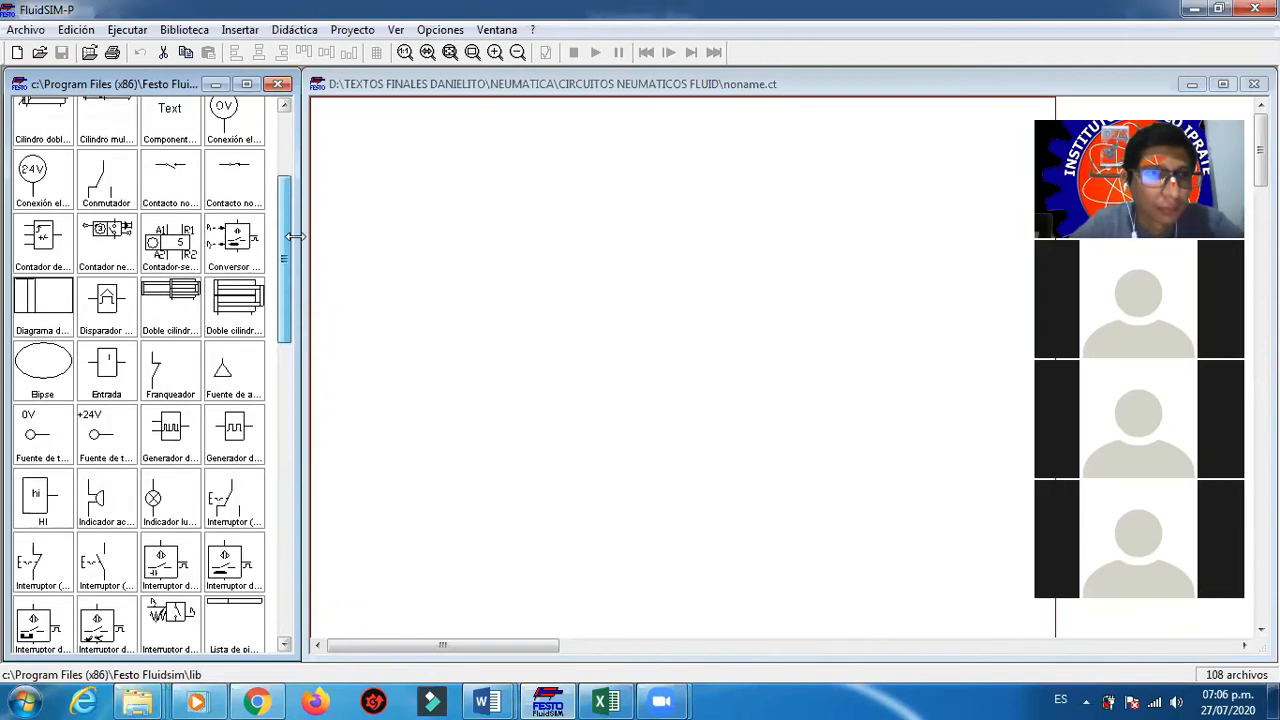
click(230, 385)
drag(228, 385, 484, 533)
Step: Place a 3/n-way valve above the compressed air source and align its port 1 with the source
drag(287, 347, 287, 648)
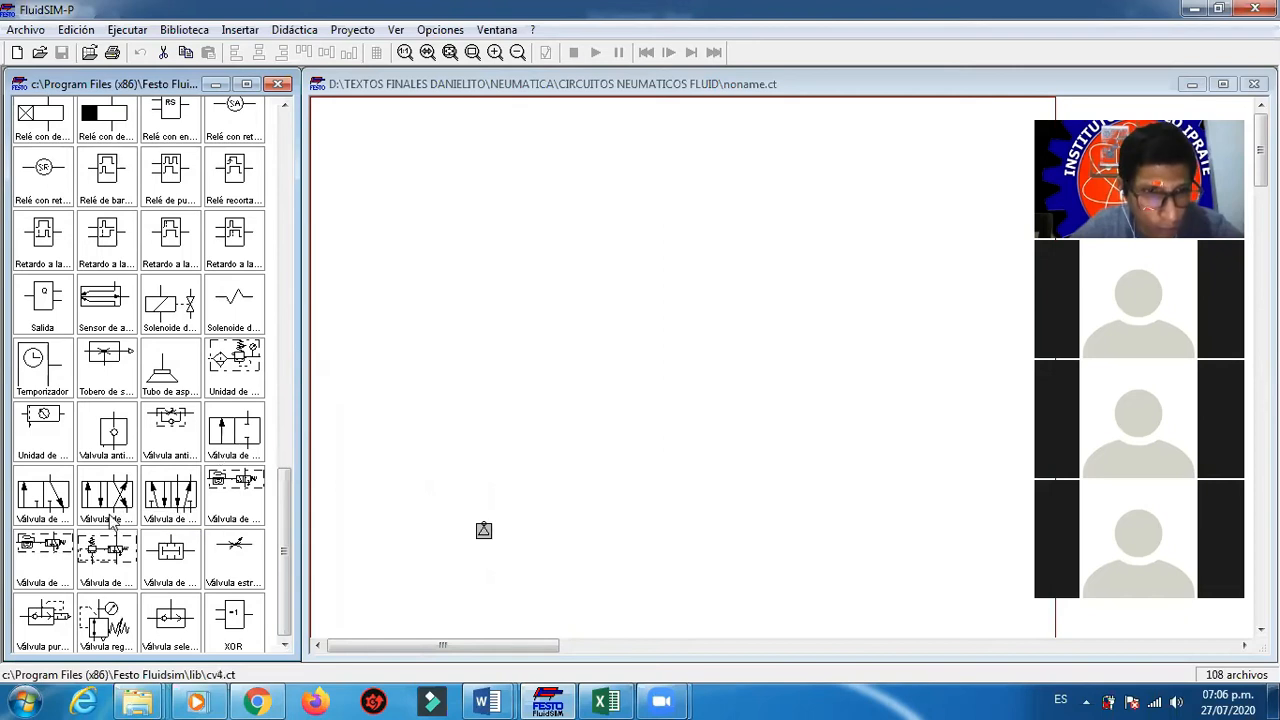
drag(48, 498, 497, 434)
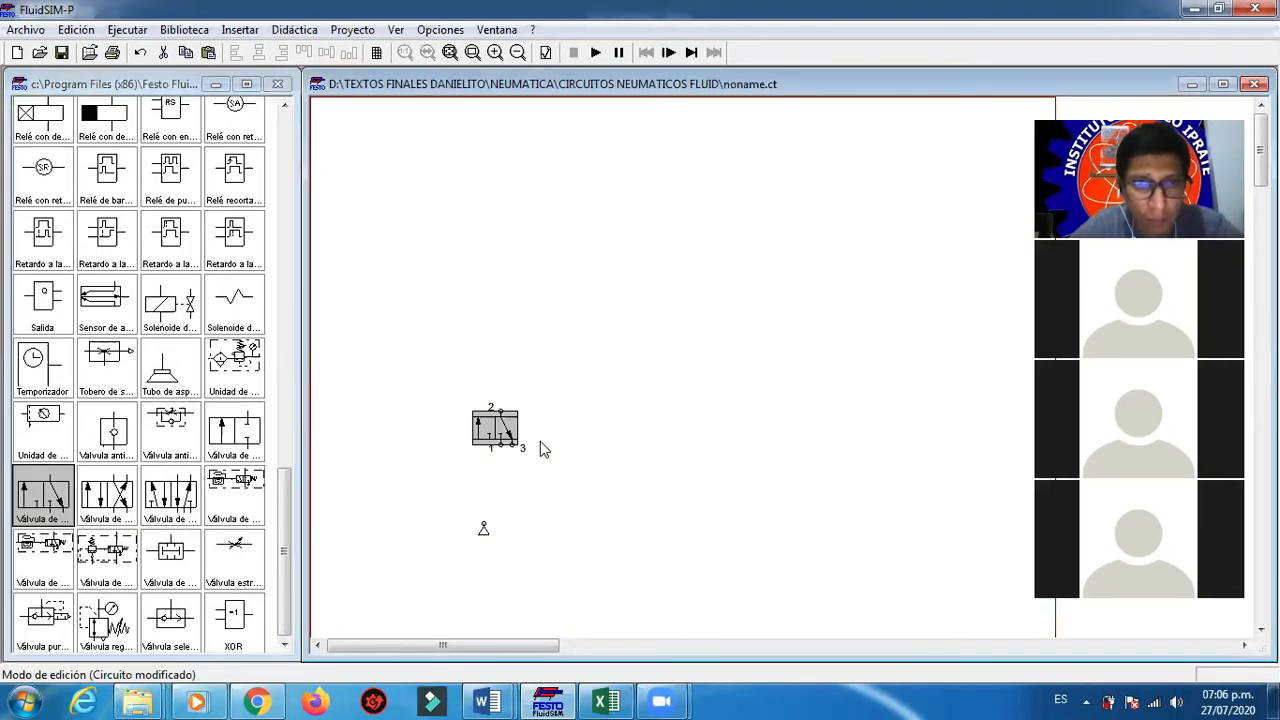
click(494, 54)
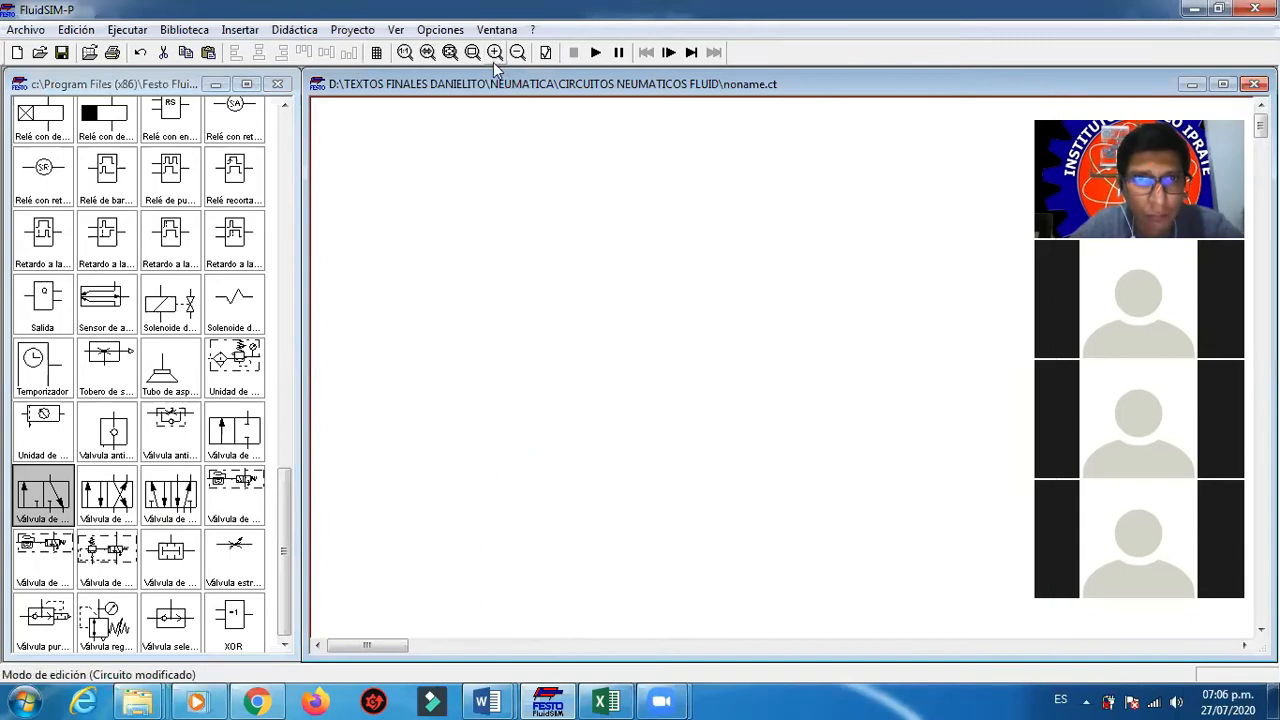
scroll(653, 511, down, 2)
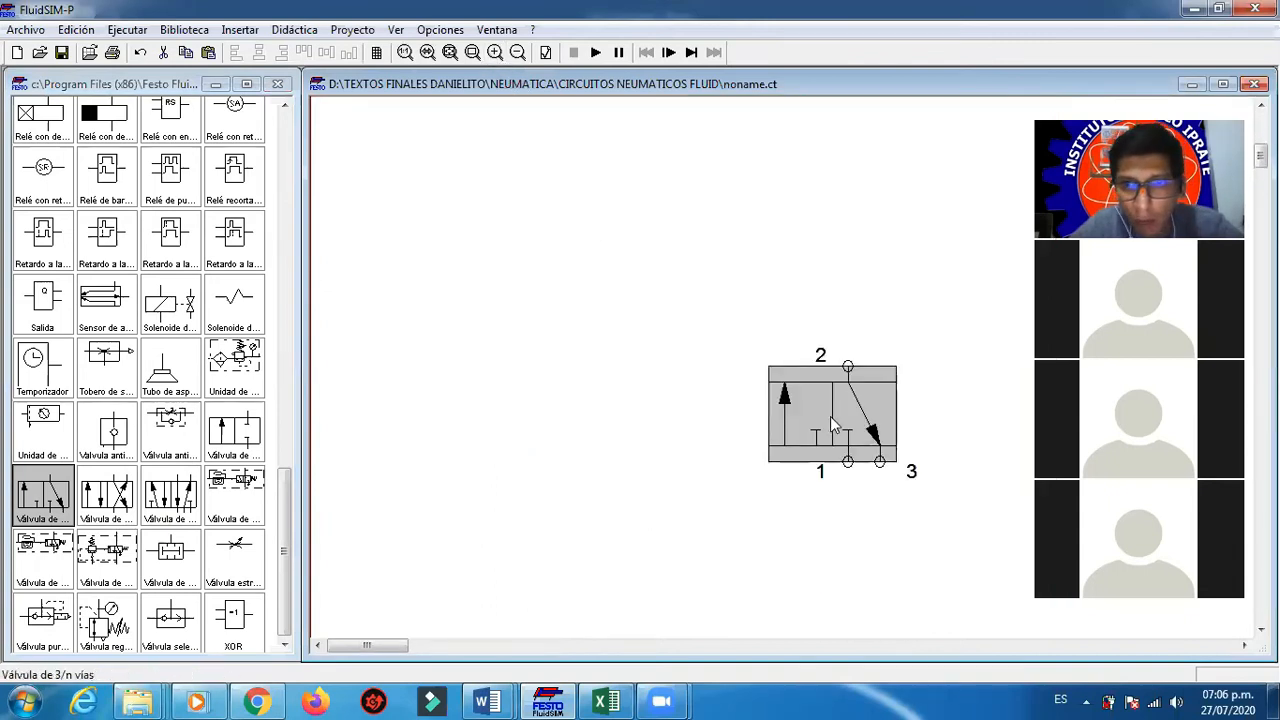
click(966, 423)
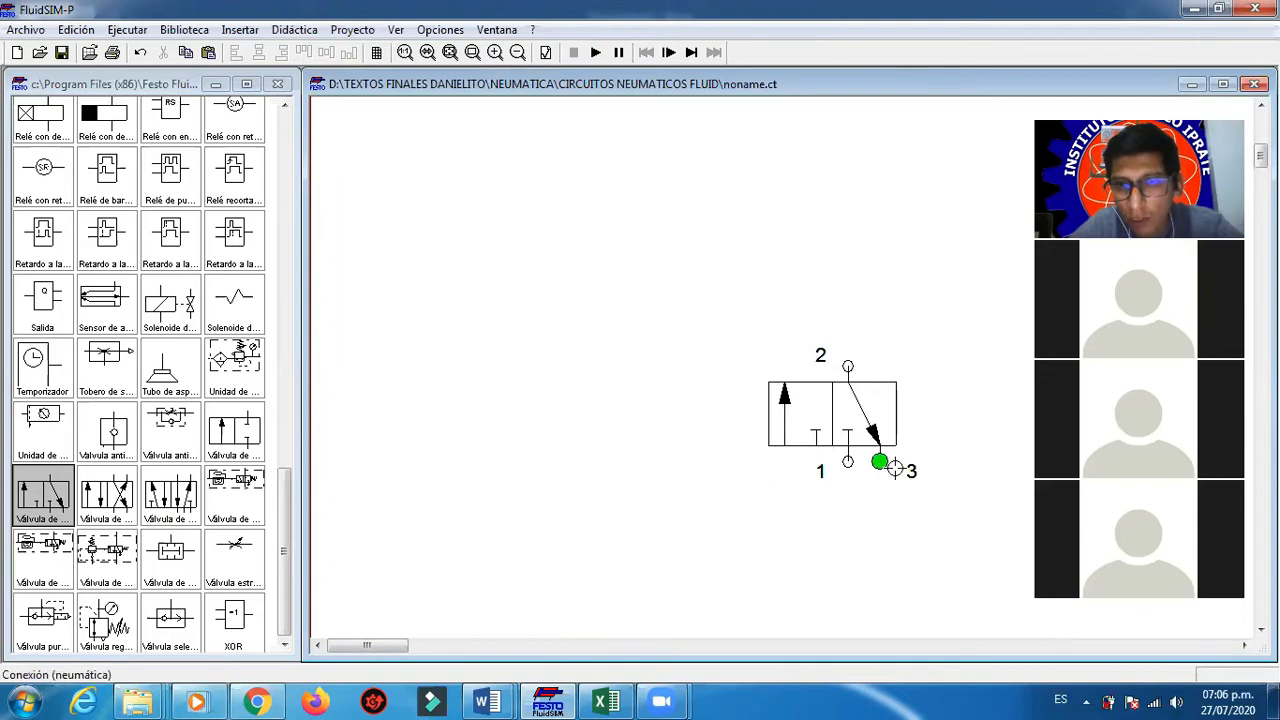
scroll(940, 454, down, 2)
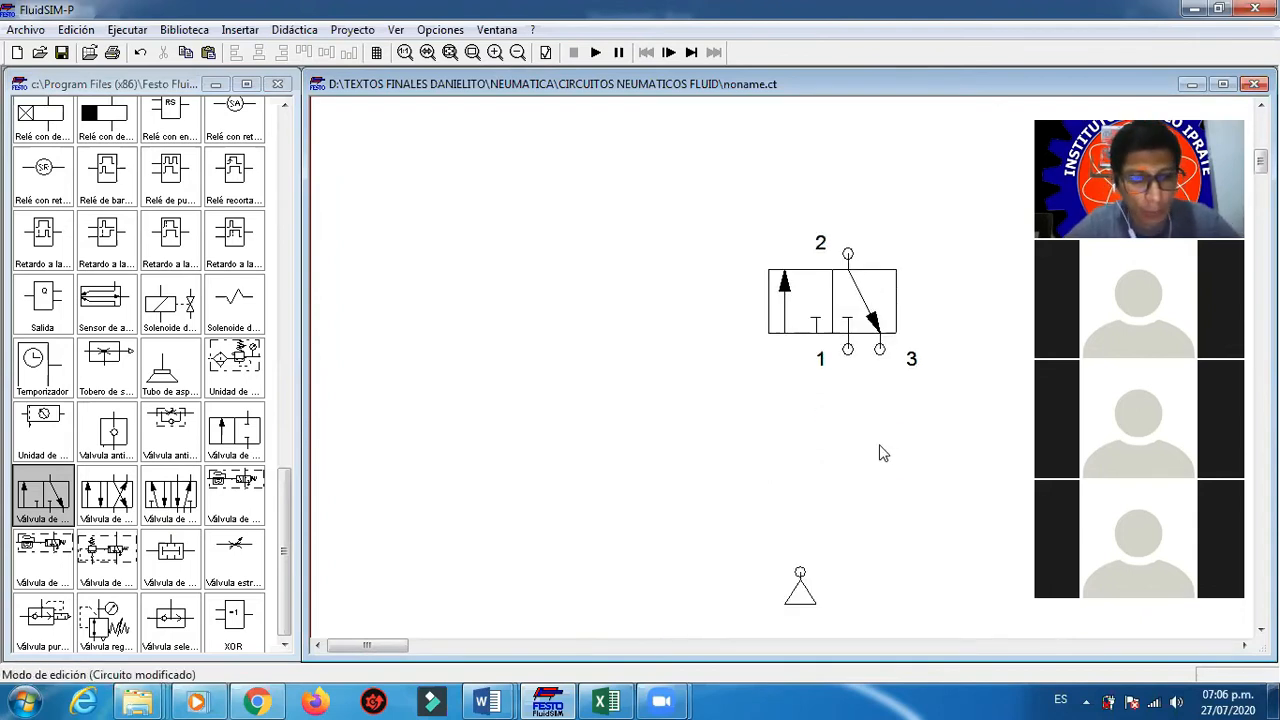
scroll(814, 457, down, 1)
drag(672, 259, 638, 337)
click(828, 351)
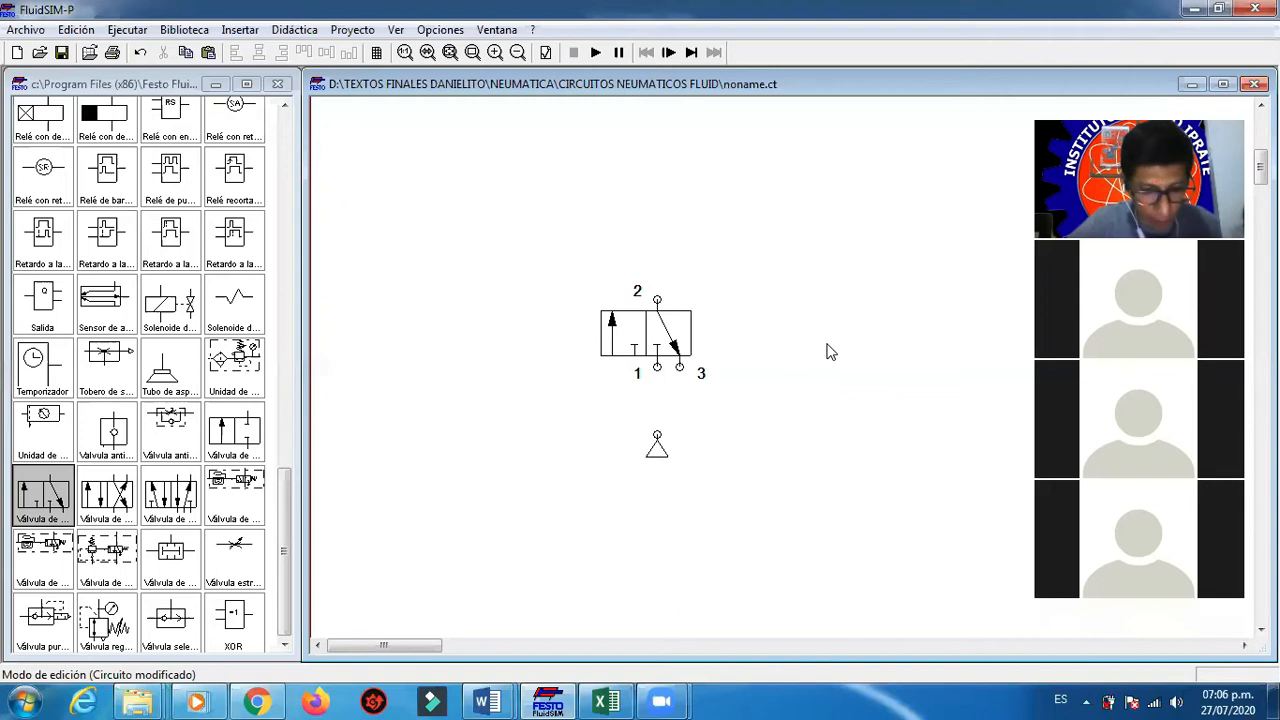
Step: Add two more 3/n-way valves to the upper left and upper right of the first, and a 4/n-way valve centred above them
scroll(705, 345, up, 1)
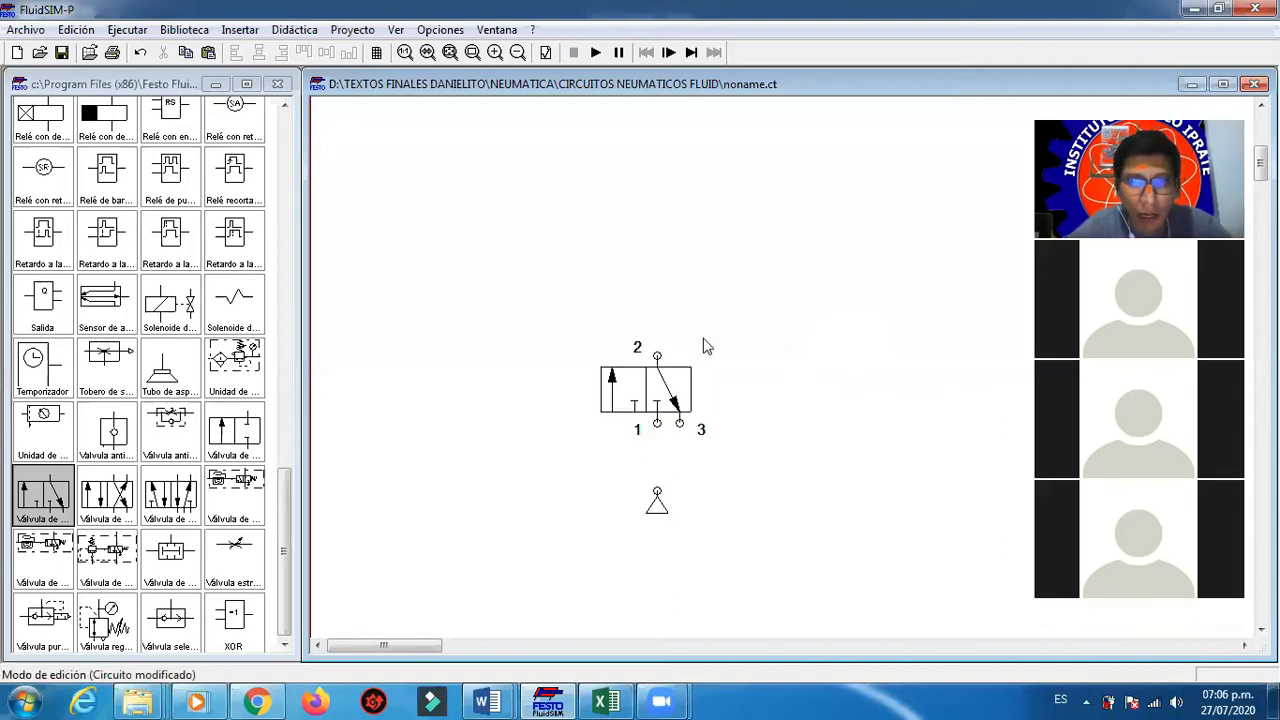
drag(45, 505, 482, 280)
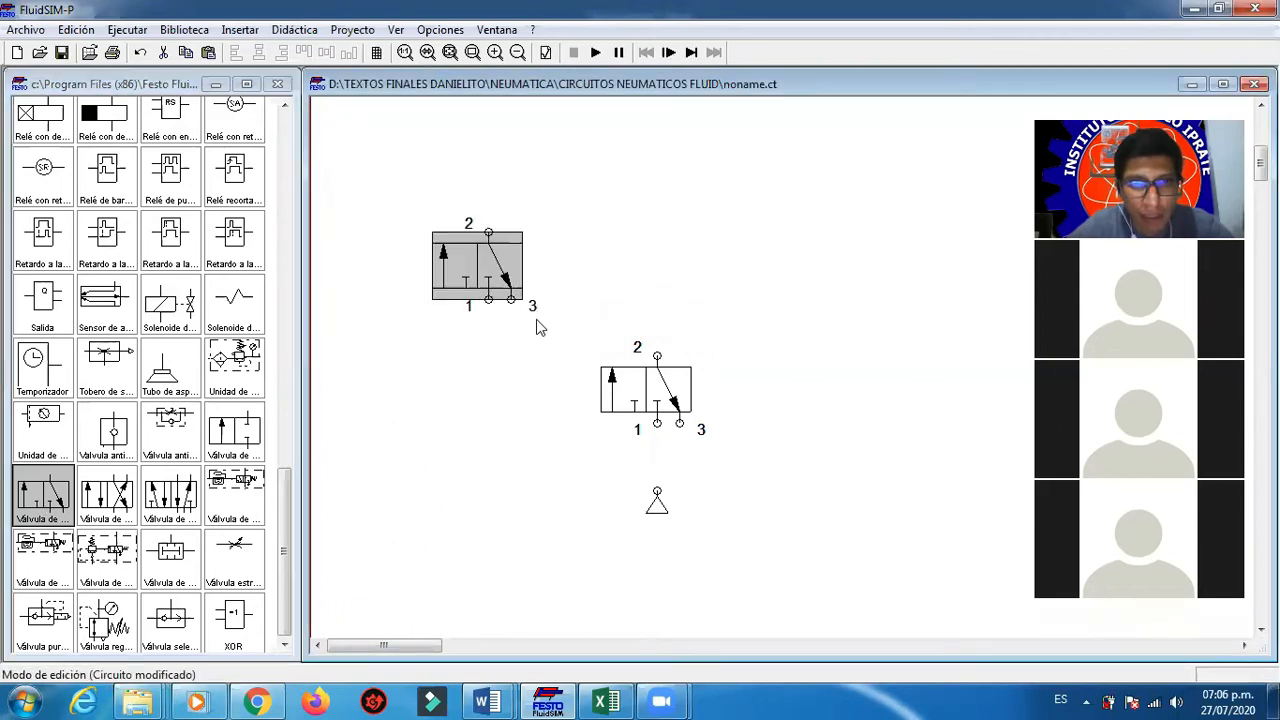
drag(45, 510, 800, 282)
scroll(861, 330, down, 1)
scroll(663, 377, up, 2)
click(578, 262)
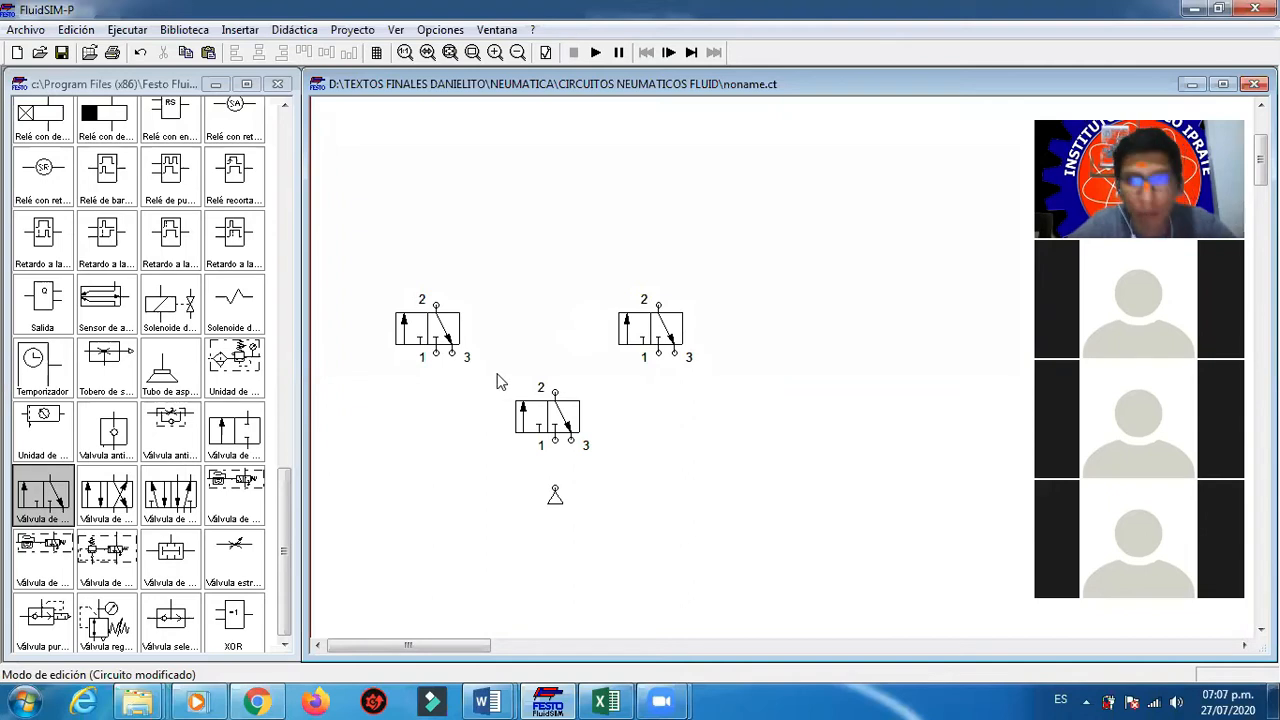
drag(117, 510, 553, 228)
click(674, 257)
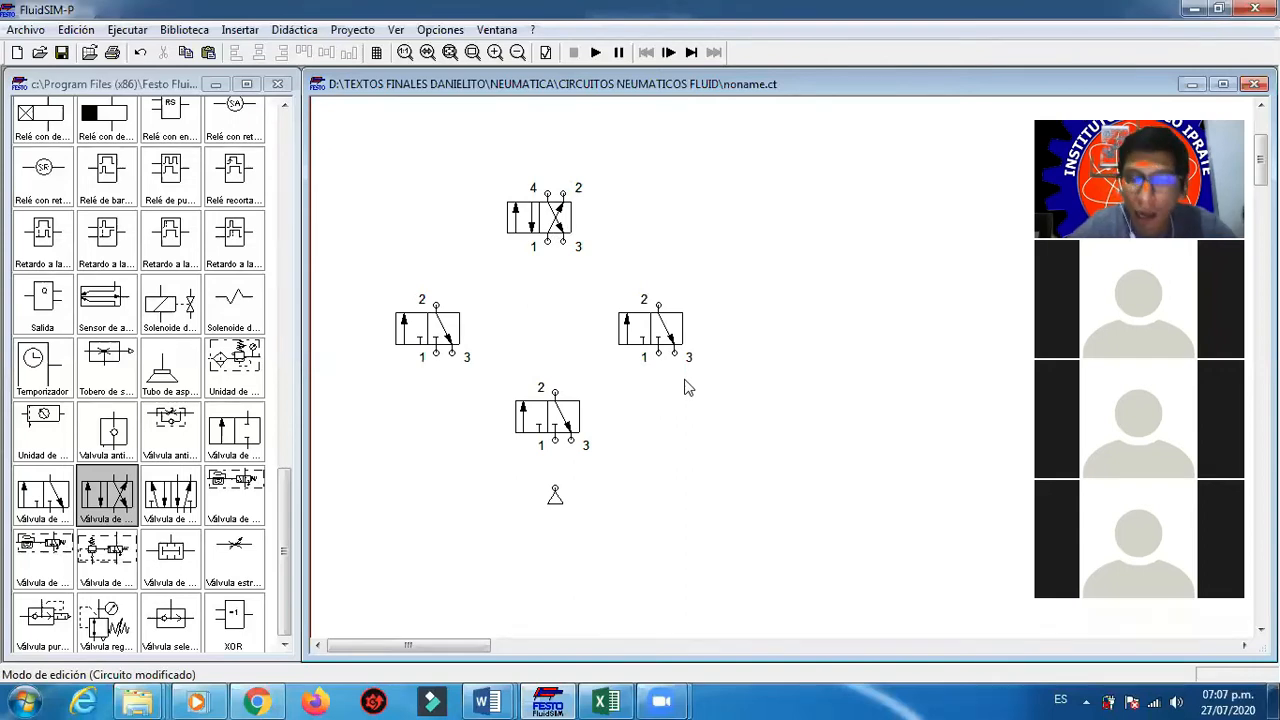
Step: Lower the supply valve, connect the air source to its port 1, and its port 2 to port 1 of the right-hand 3/n-way valve
click(548, 430)
drag(548, 430, 550, 446)
click(553, 512)
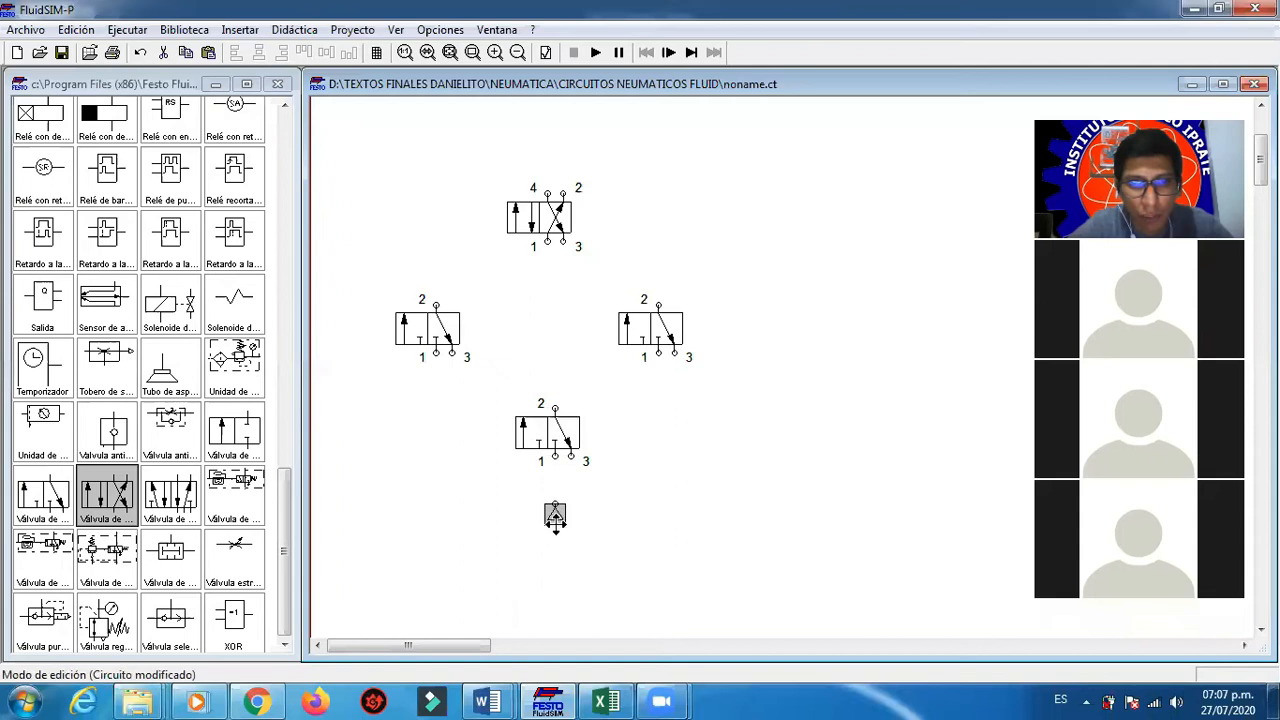
drag(555, 511, 555, 458)
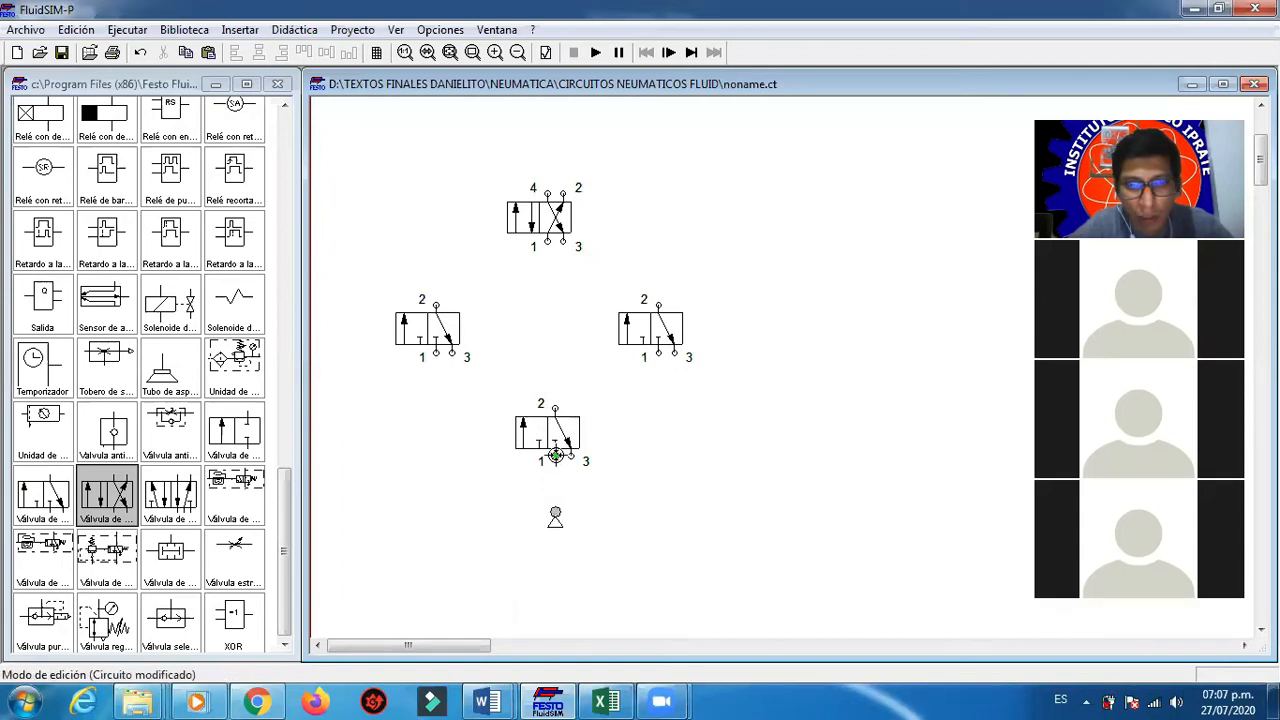
drag(555, 408, 659, 357)
click(556, 448)
drag(556, 448, 556, 456)
click(674, 451)
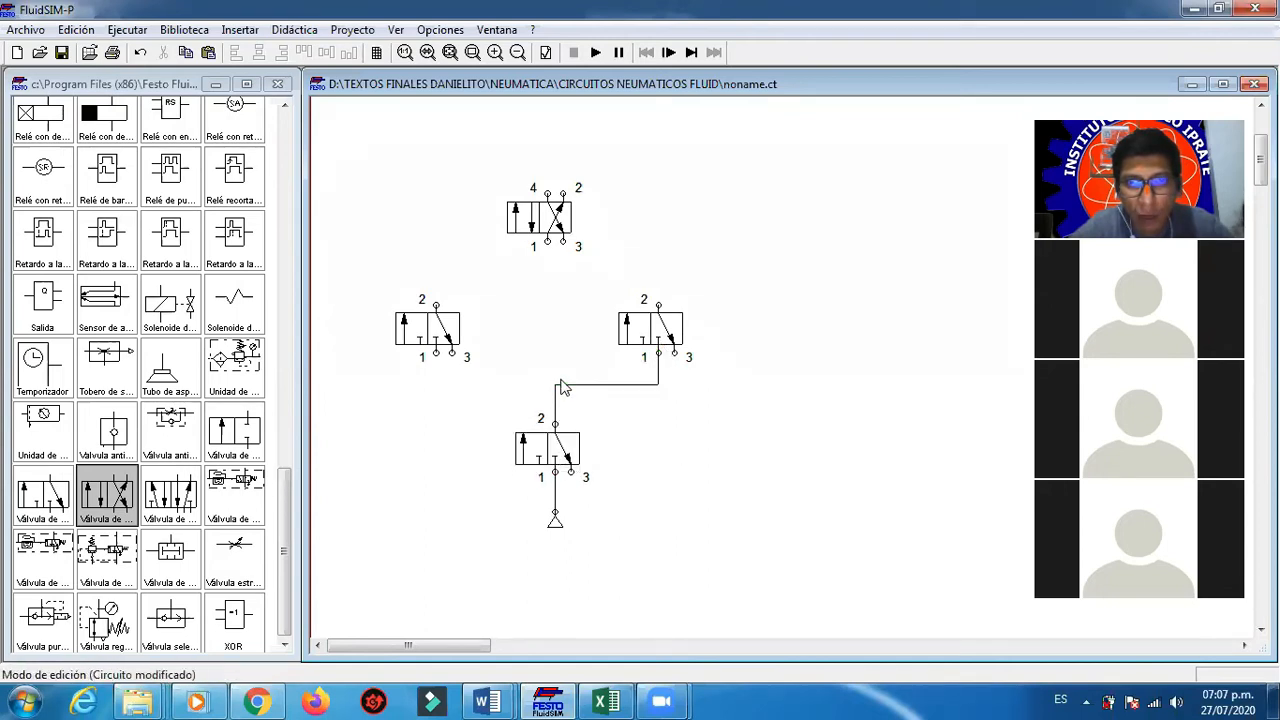
Step: Nudge the 4/n-way valve upward and connect port 1 of the left-hand 3/n-way valve to the supply line junction
drag(630, 153, 476, 262)
click(767, 473)
scroll(767, 473, up, 1)
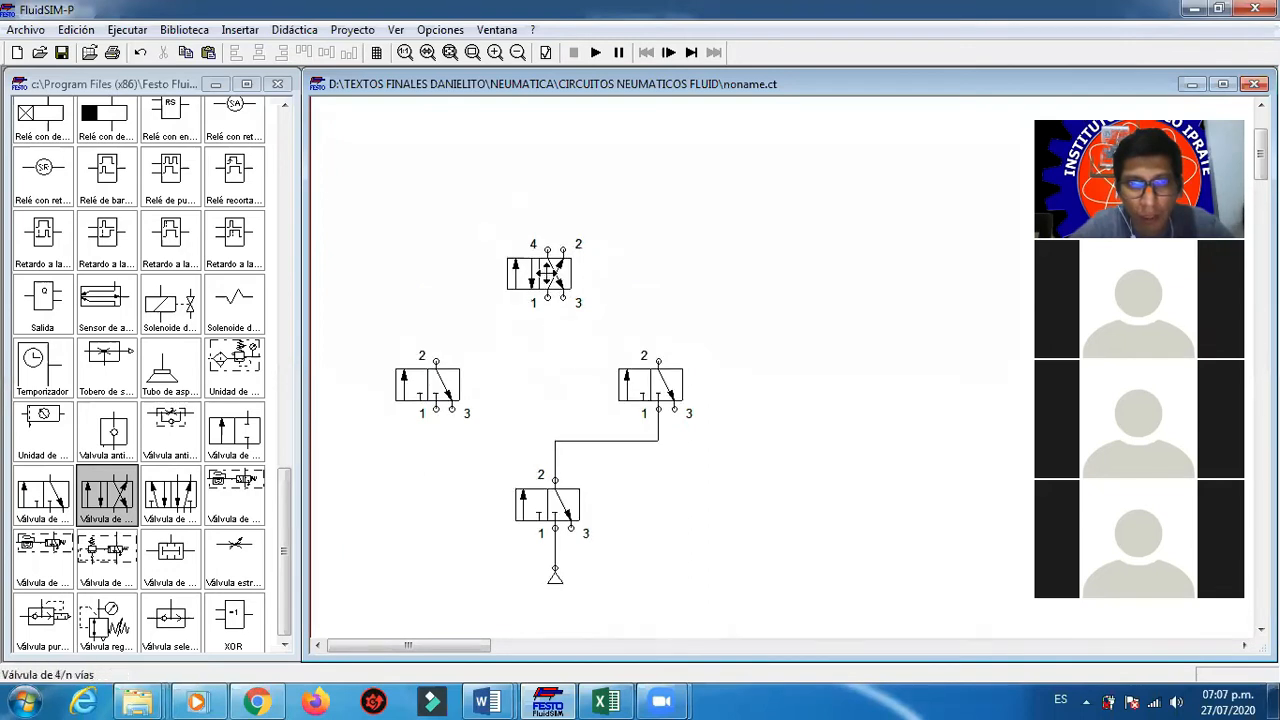
drag(545, 272, 545, 264)
drag(436, 408, 556, 443)
drag(555, 440, 555, 440)
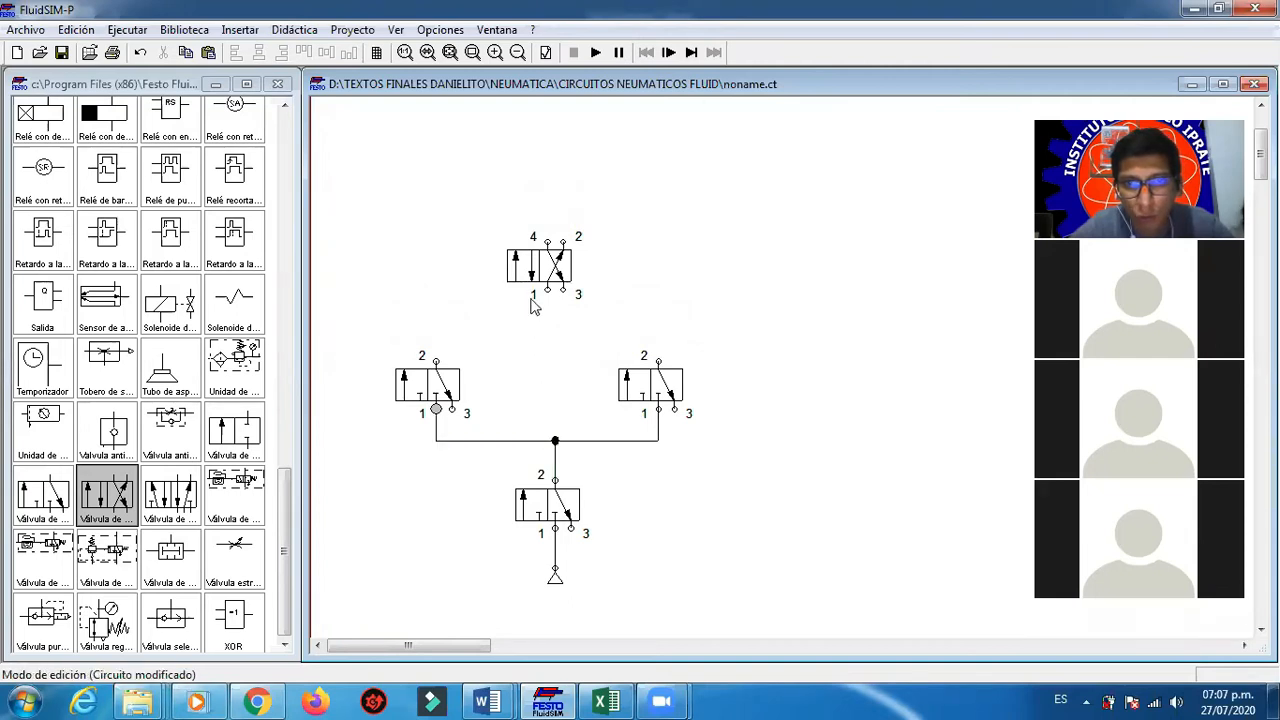
Step: Connect port 1 of the 4/n-way valve to the supply line and shift the valve left so the line runs straight
mouse_move(515, 436)
mouse_down()
mouse_move(556, 442)
mouse_move(524, 440)
mouse_up()
drag(540, 272, 516, 273)
click(630, 321)
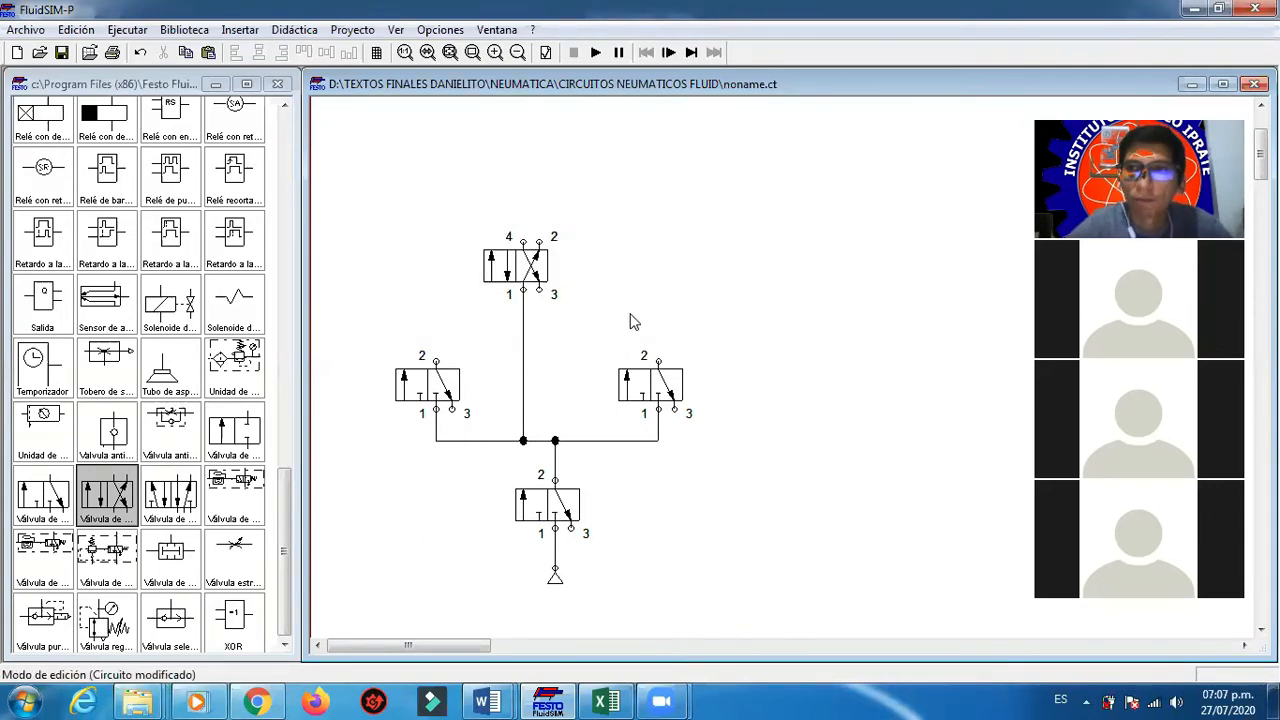
Step: Place a double-acting cylinder above the 4/n-way valve
click(284, 547)
drag(283, 541, 298, 148)
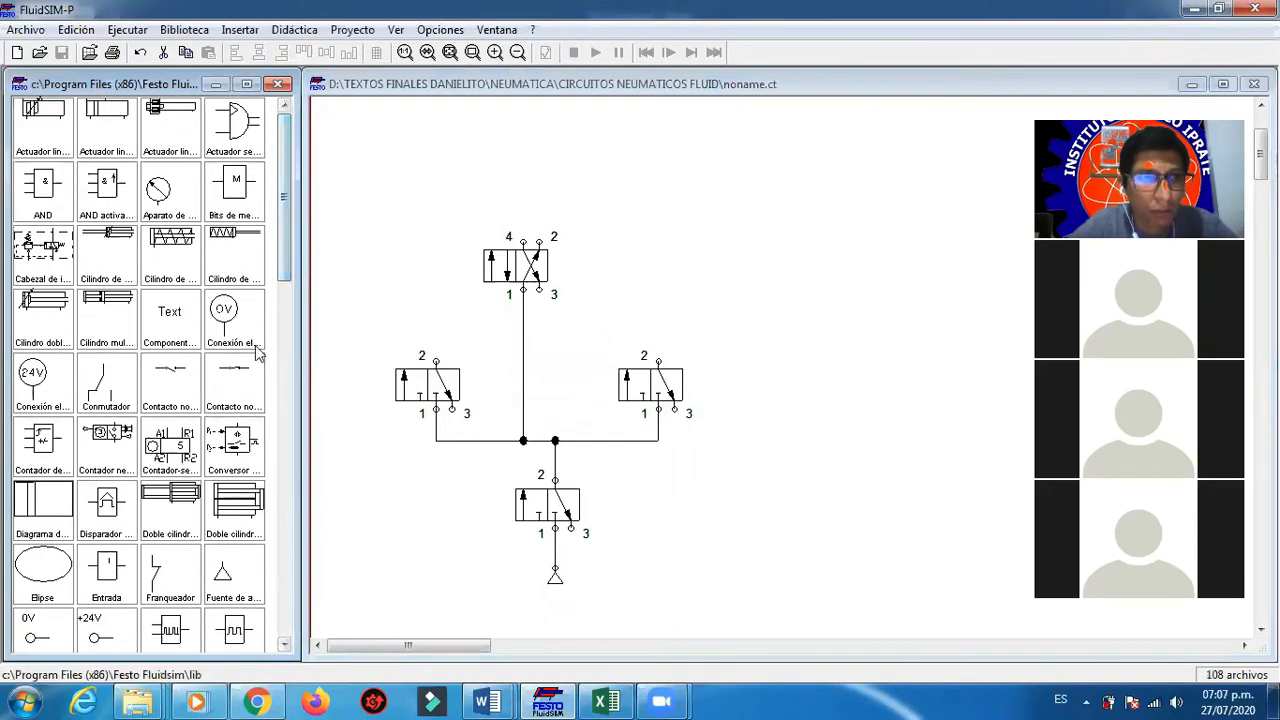
drag(43, 315, 536, 143)
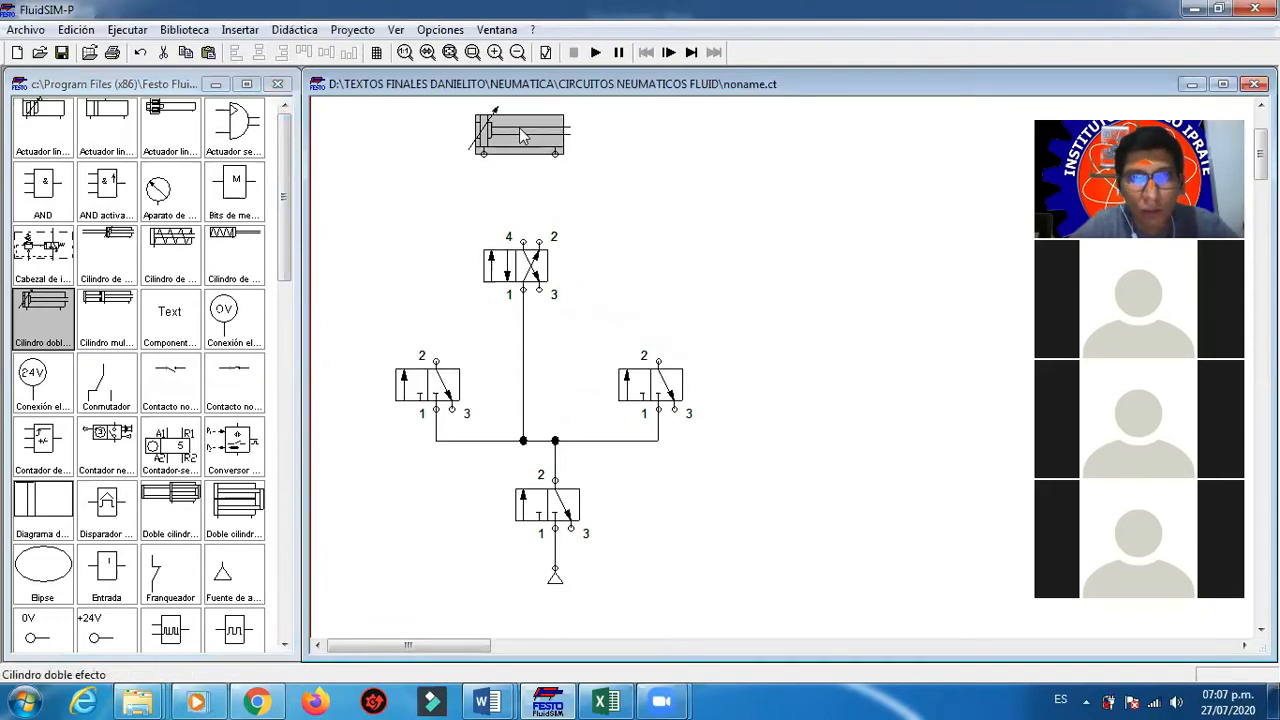
click(597, 180)
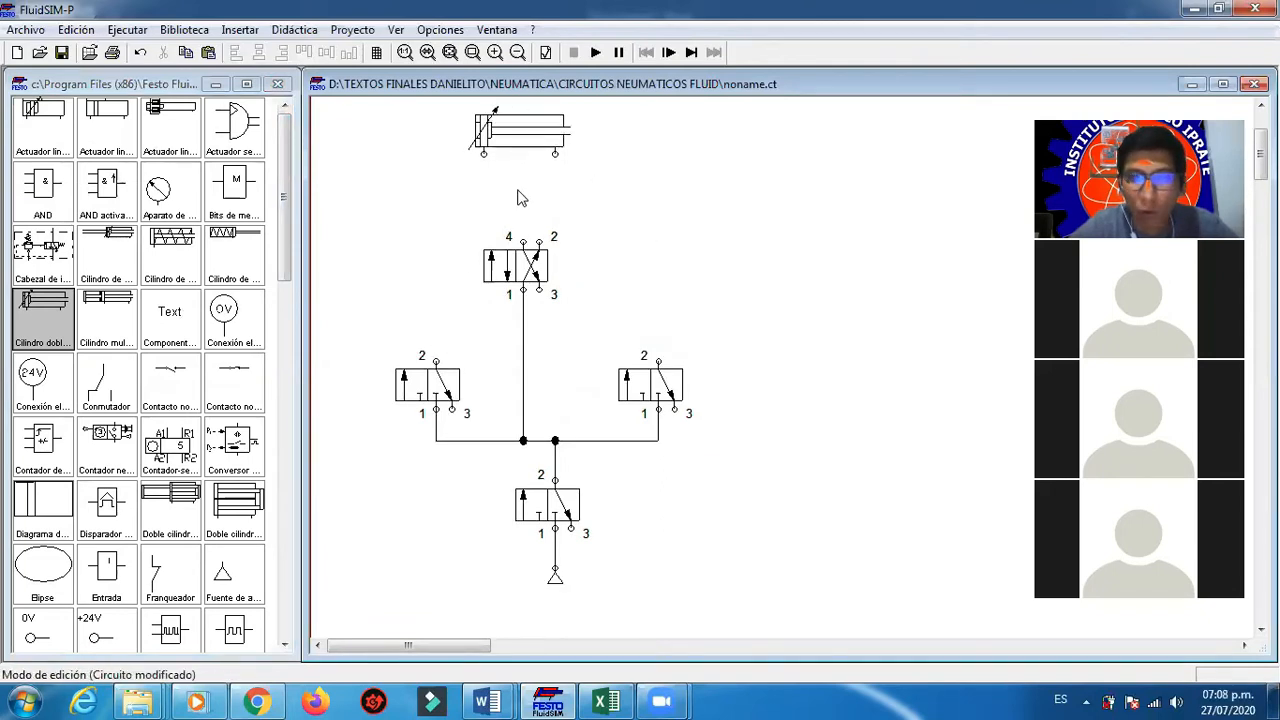
Step: Place two throttle valves between the cylinder and the 4/n-way valve, one on each side
drag(293, 247, 286, 622)
drag(236, 556, 600, 200)
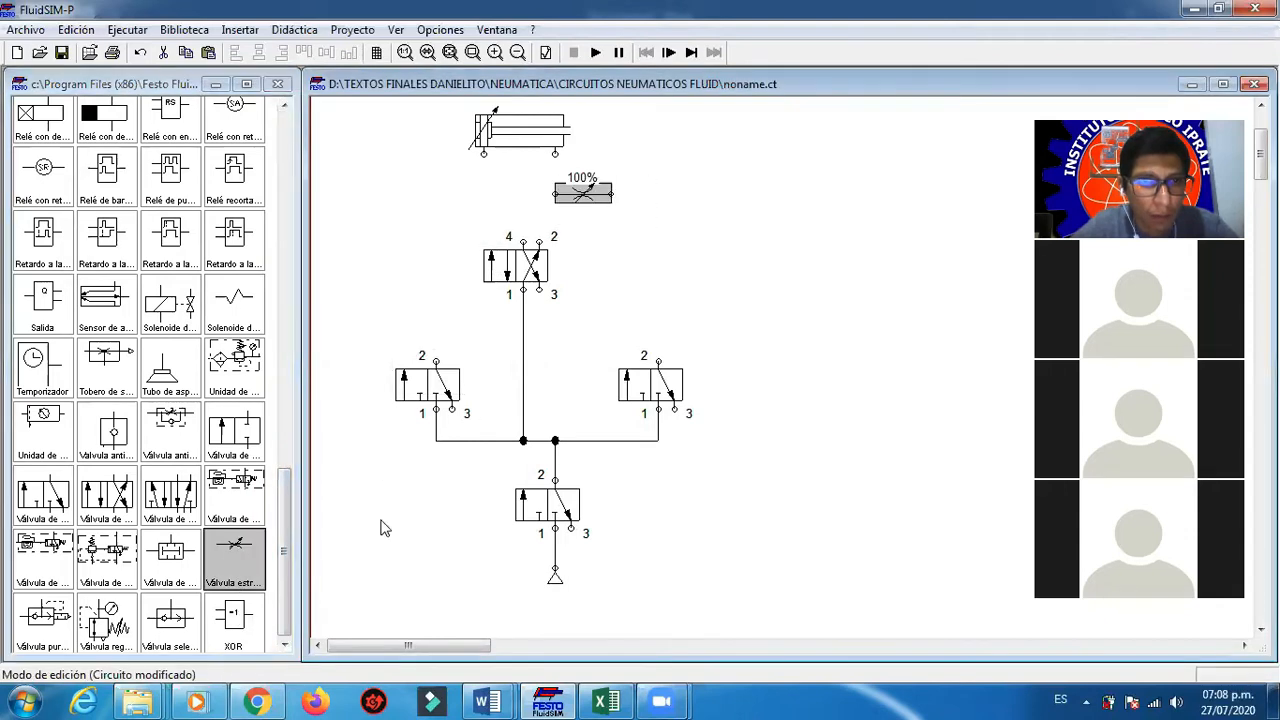
drag(235, 556, 457, 188)
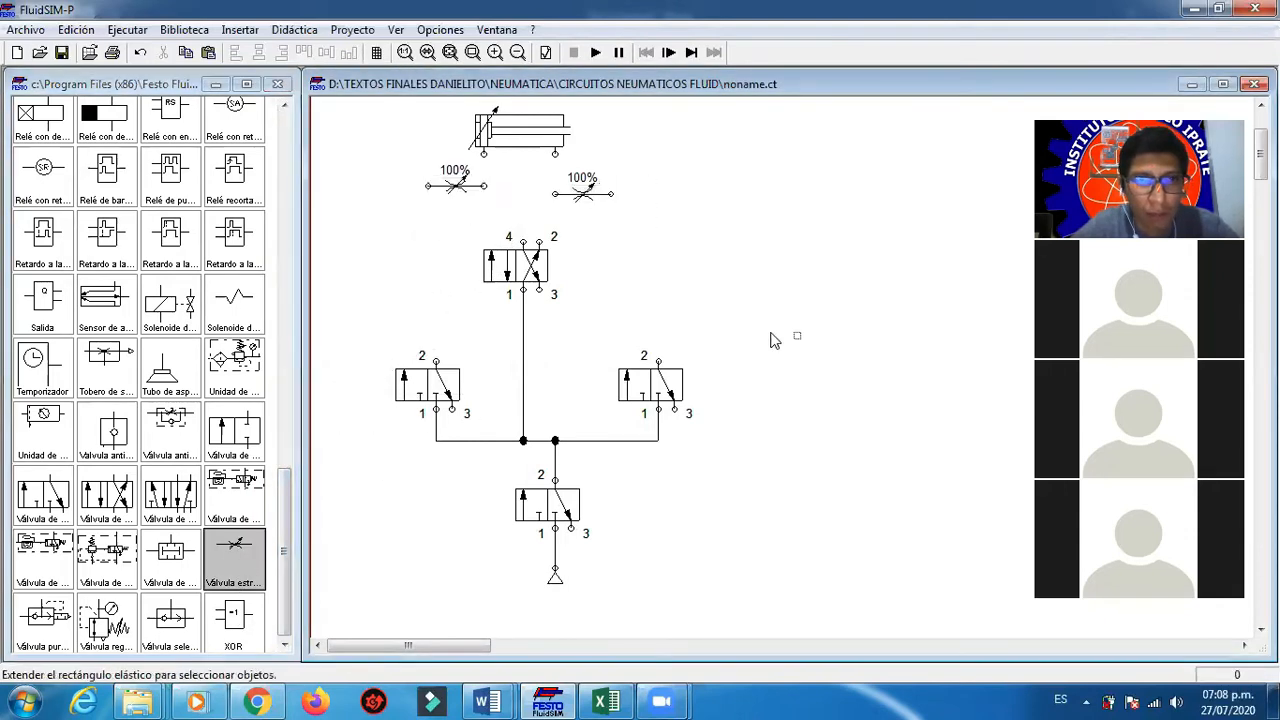
Step: Connect ports 4 and 2 of the 4/n-way valve through the left and right throttle valves to the matching cylinder ports
drag(523, 243, 428, 186)
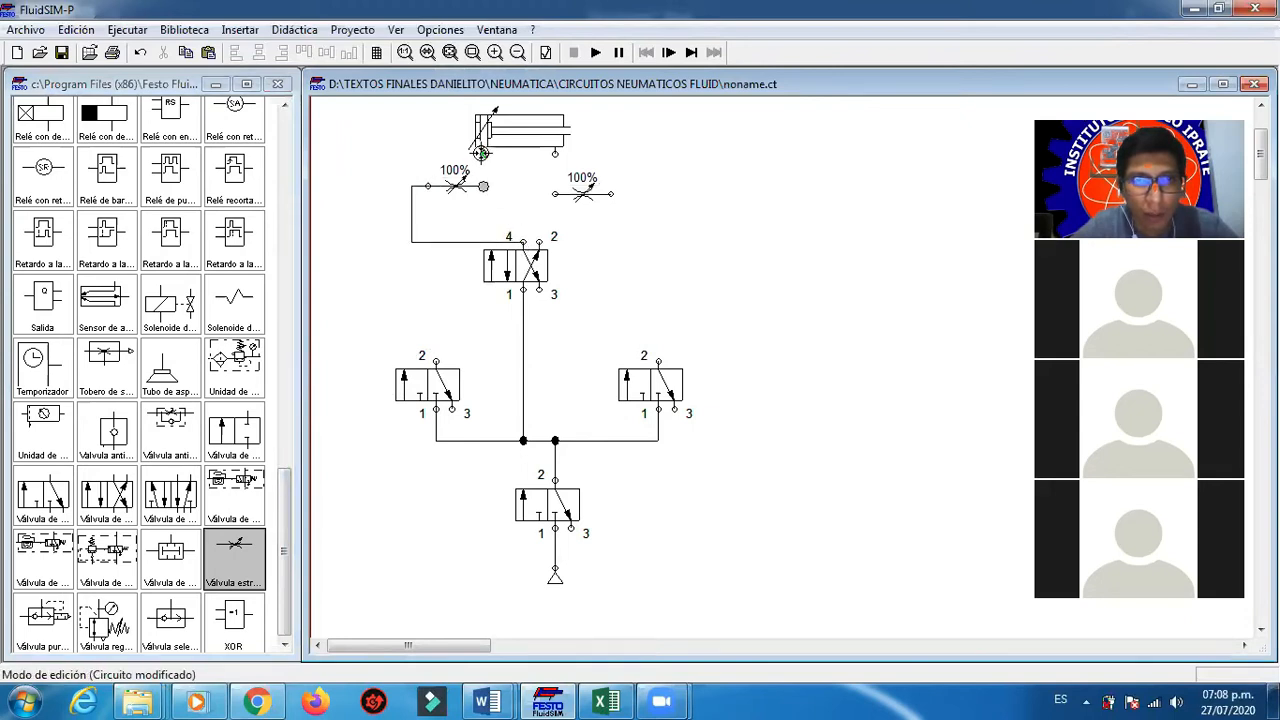
drag(552, 205, 539, 242)
drag(615, 191, 555, 153)
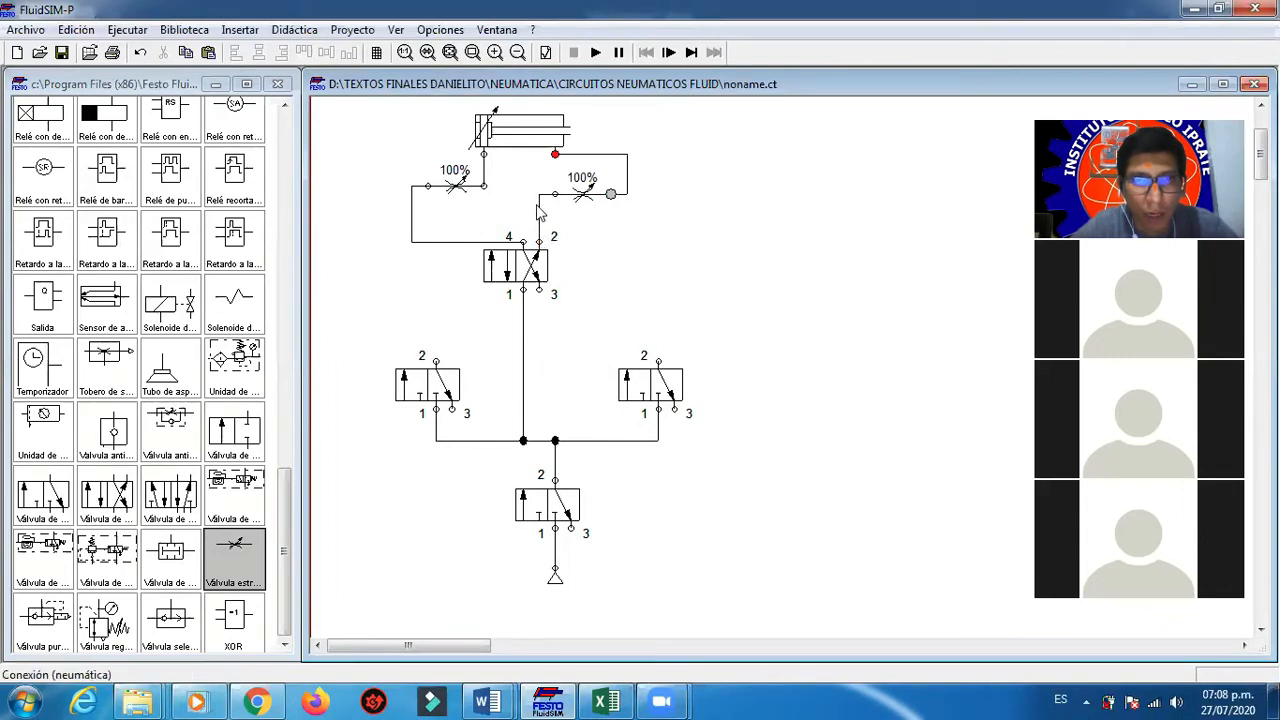
Step: Set the opening degree of both throttle valves to 35 %
click(450, 203)
double_click(450, 203)
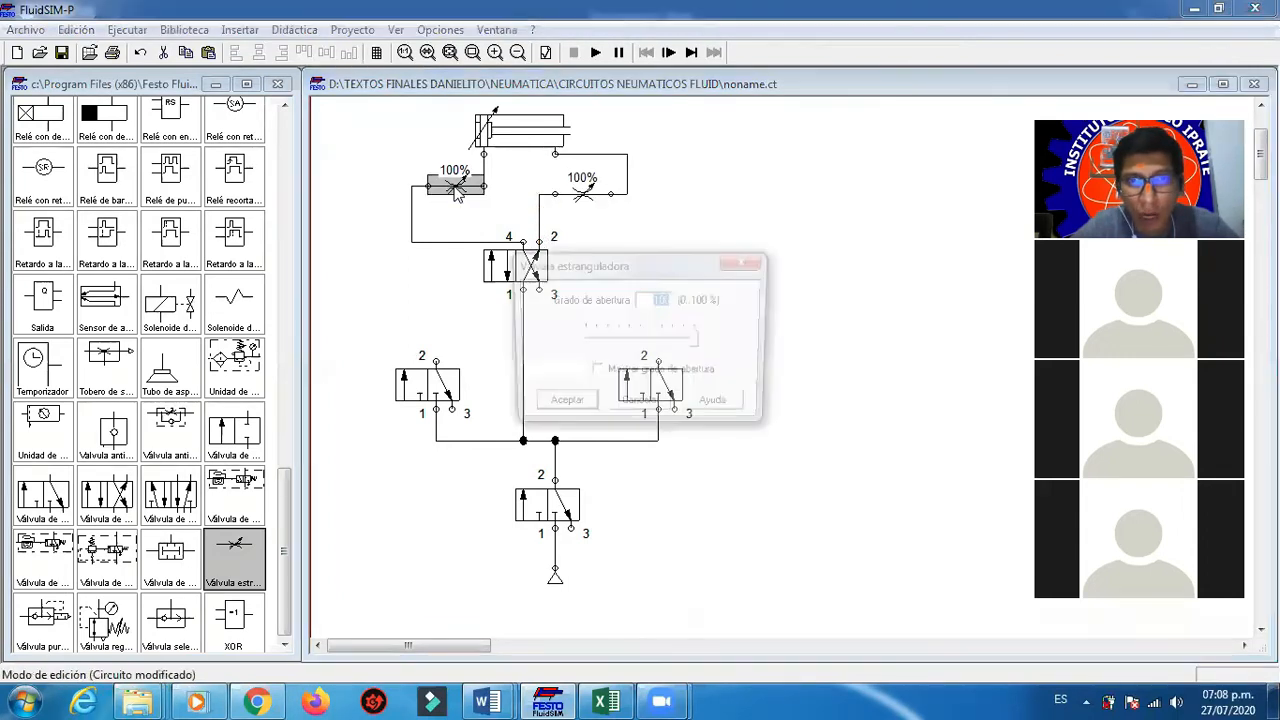
text(35)
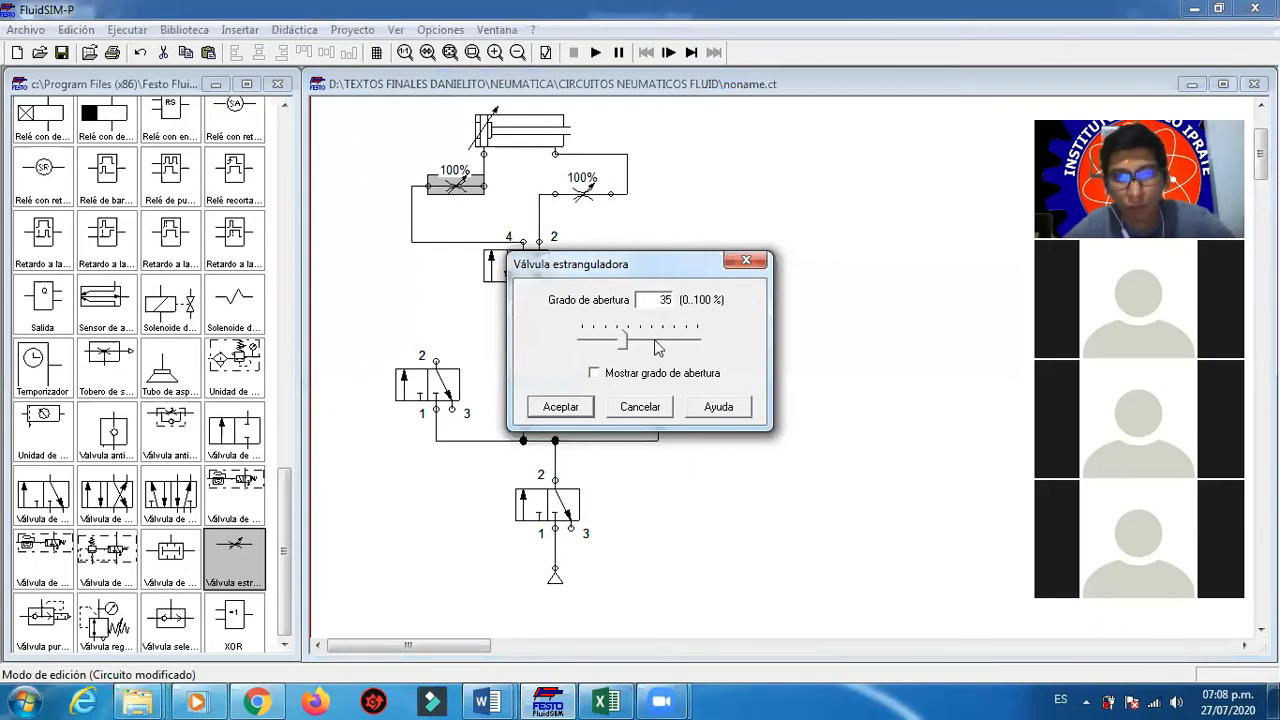
click(560, 407)
click(583, 192)
double_click(583, 192)
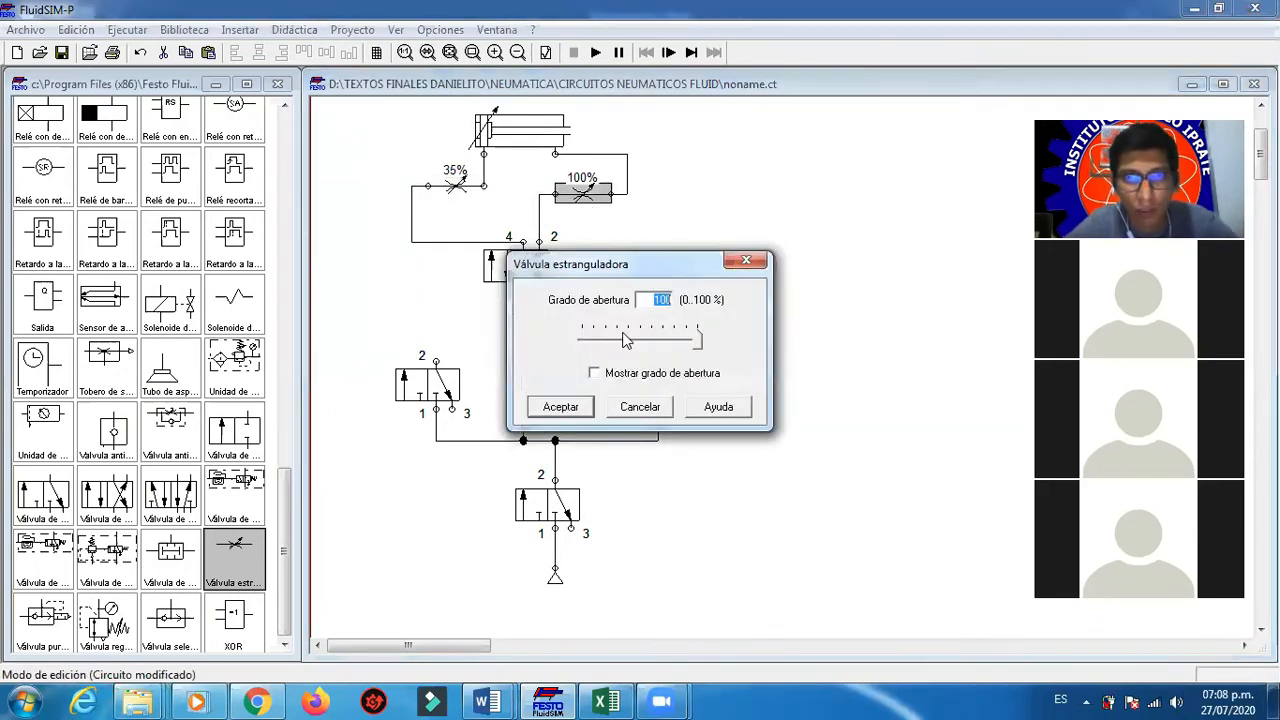
text(35)
click(560, 410)
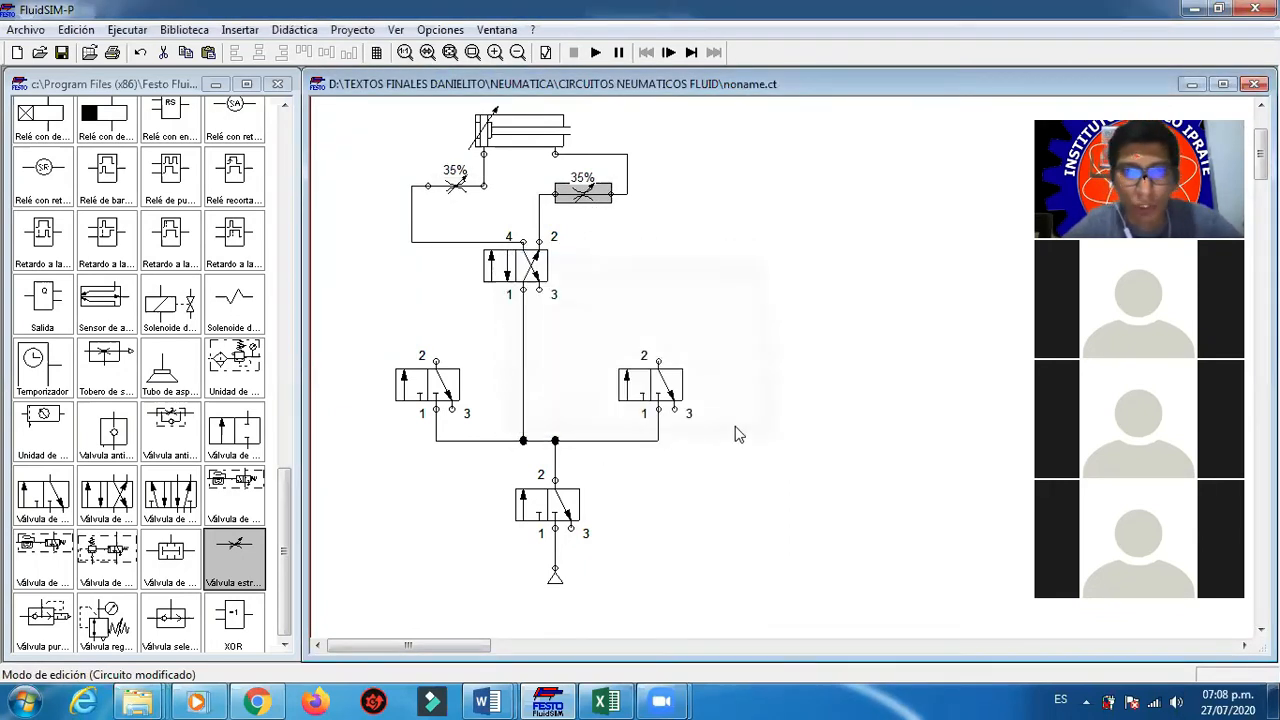
Step: Move the 4/n-way valve lower, reroute its port 4 line above it, and shift the right-hand throttle valve to the right
click(780, 449)
drag(537, 277, 545, 301)
click(714, 294)
drag(474, 265, 468, 232)
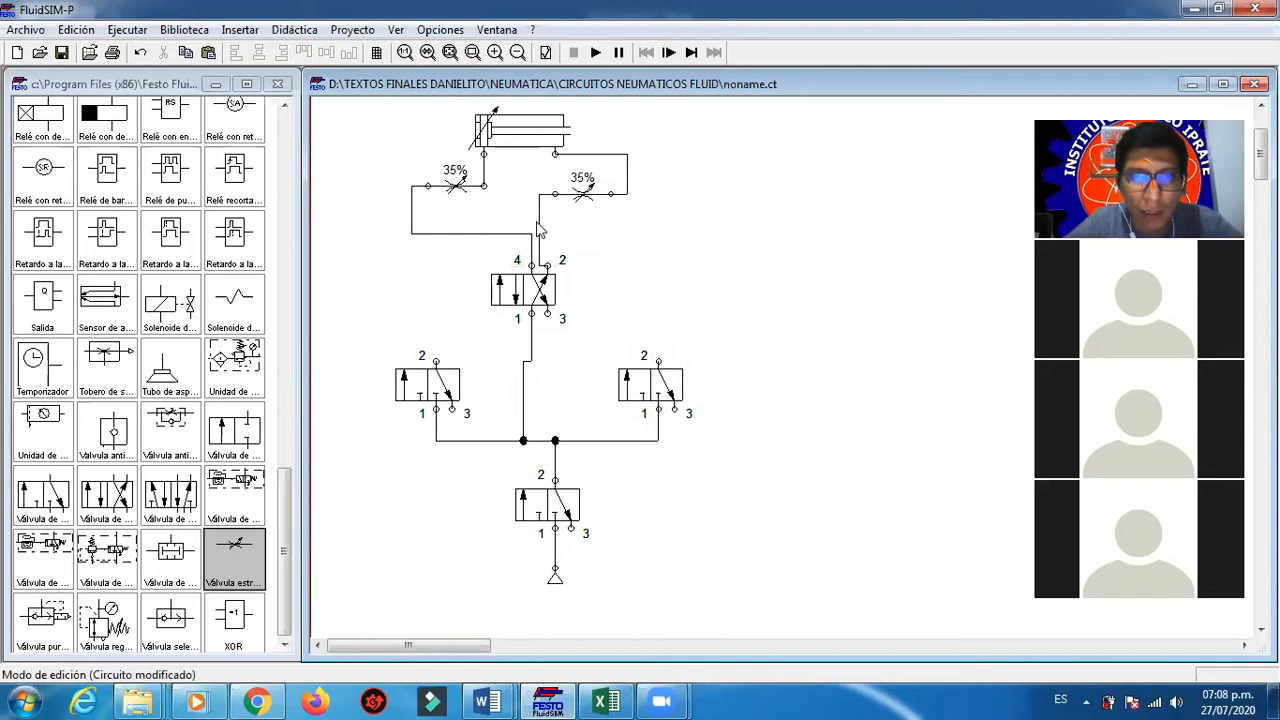
drag(584, 197, 600, 197)
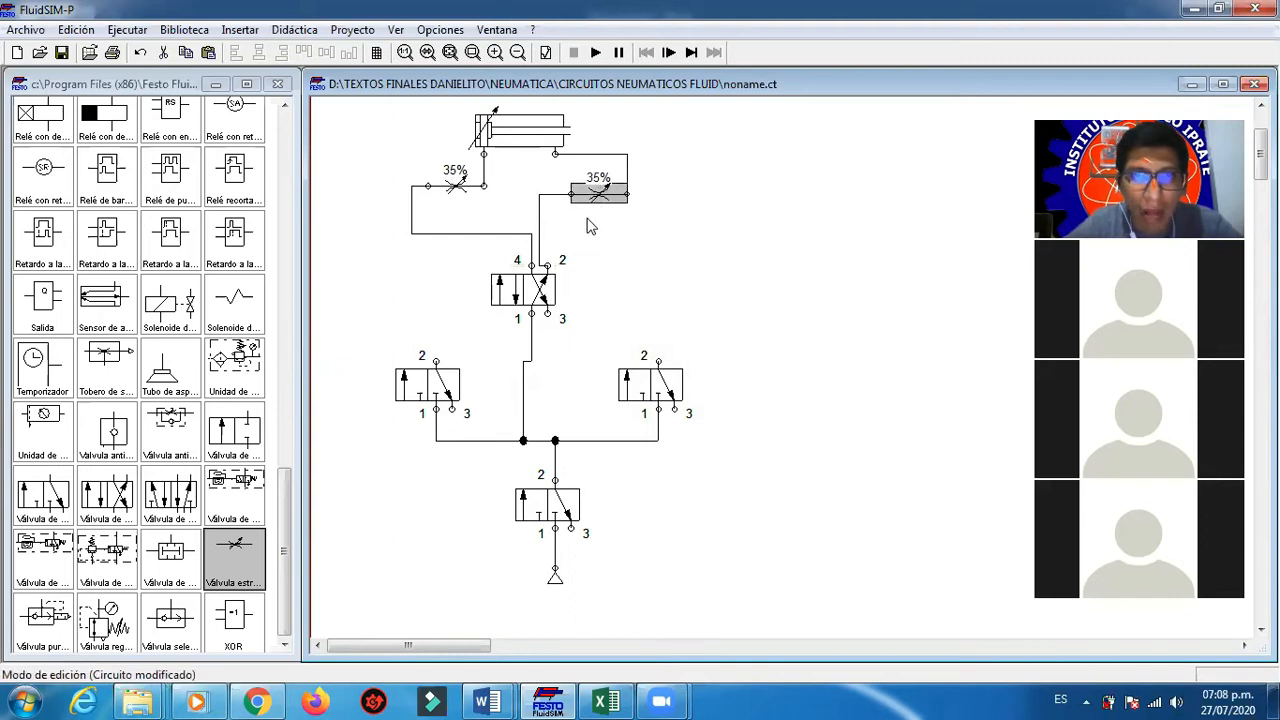
Step: Straighten the line from the 4/n-way valve's port 2 and shift the right-hand cylinder line outward, clear of the throttle valve
click(541, 235)
drag(538, 224, 546, 224)
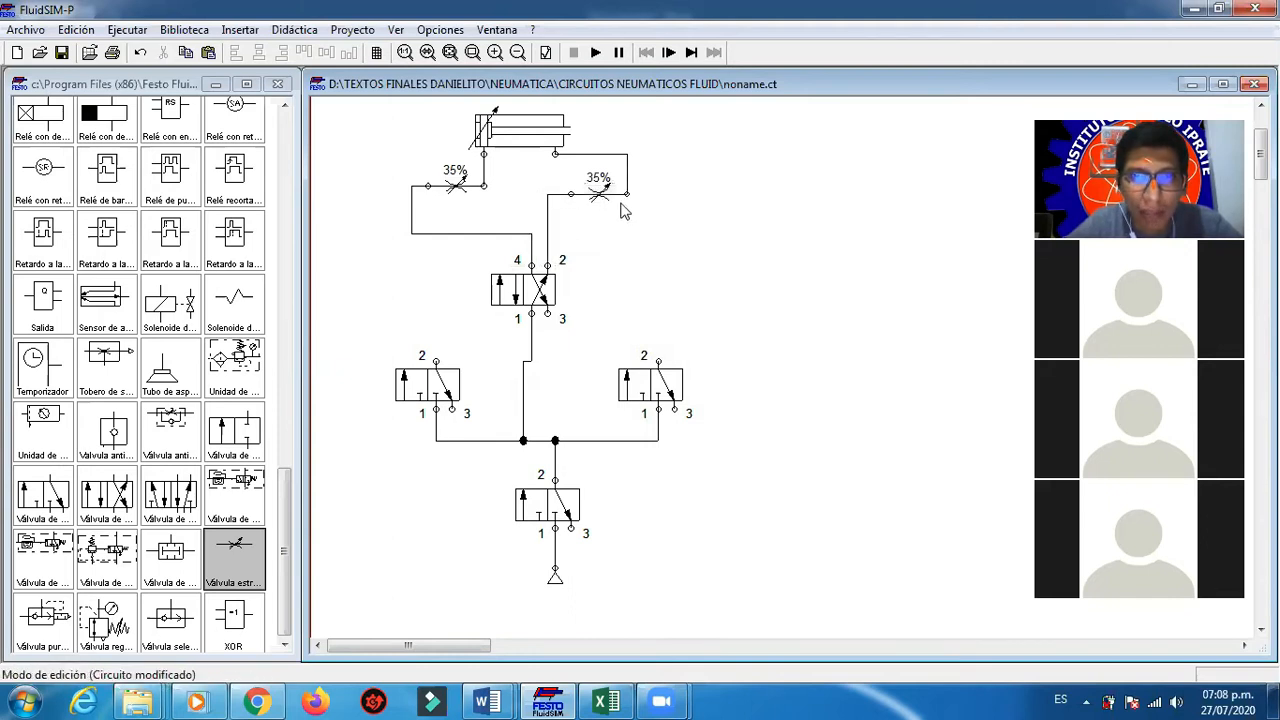
drag(627, 175, 657, 174)
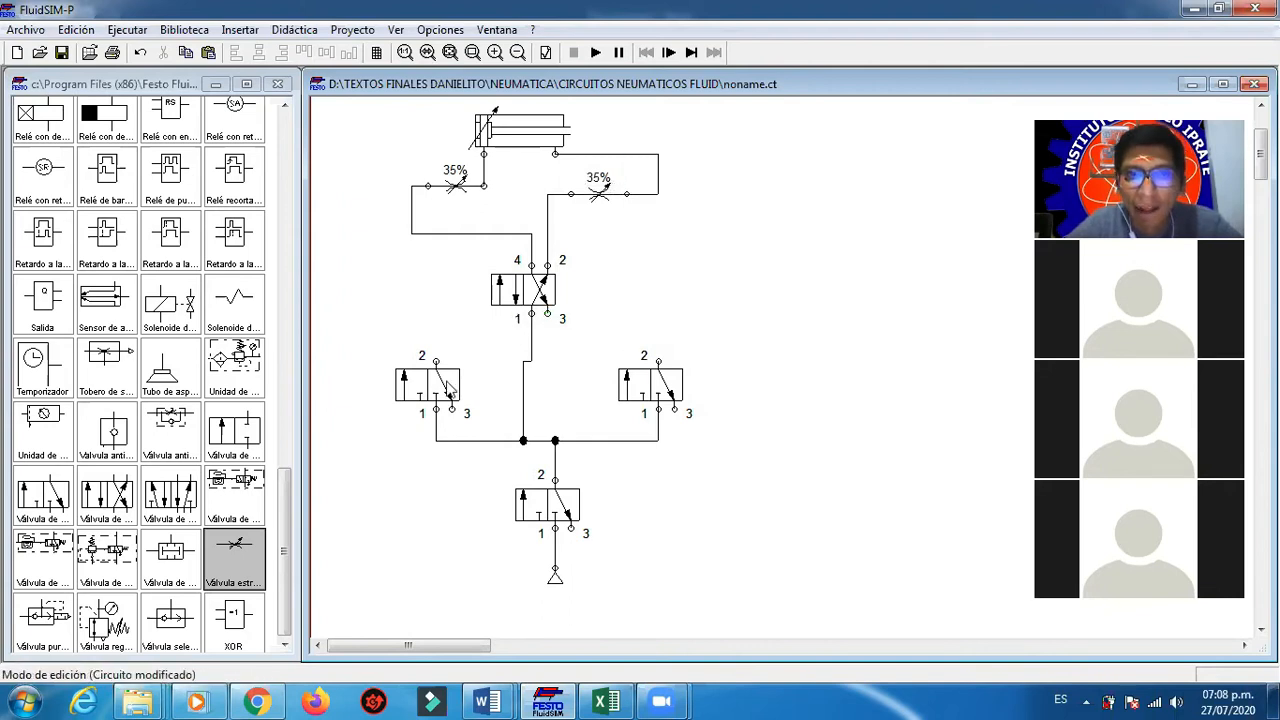
Step: Give the left 3/n-way valve a manual pushbutton actuation on its left side
click(478, 414)
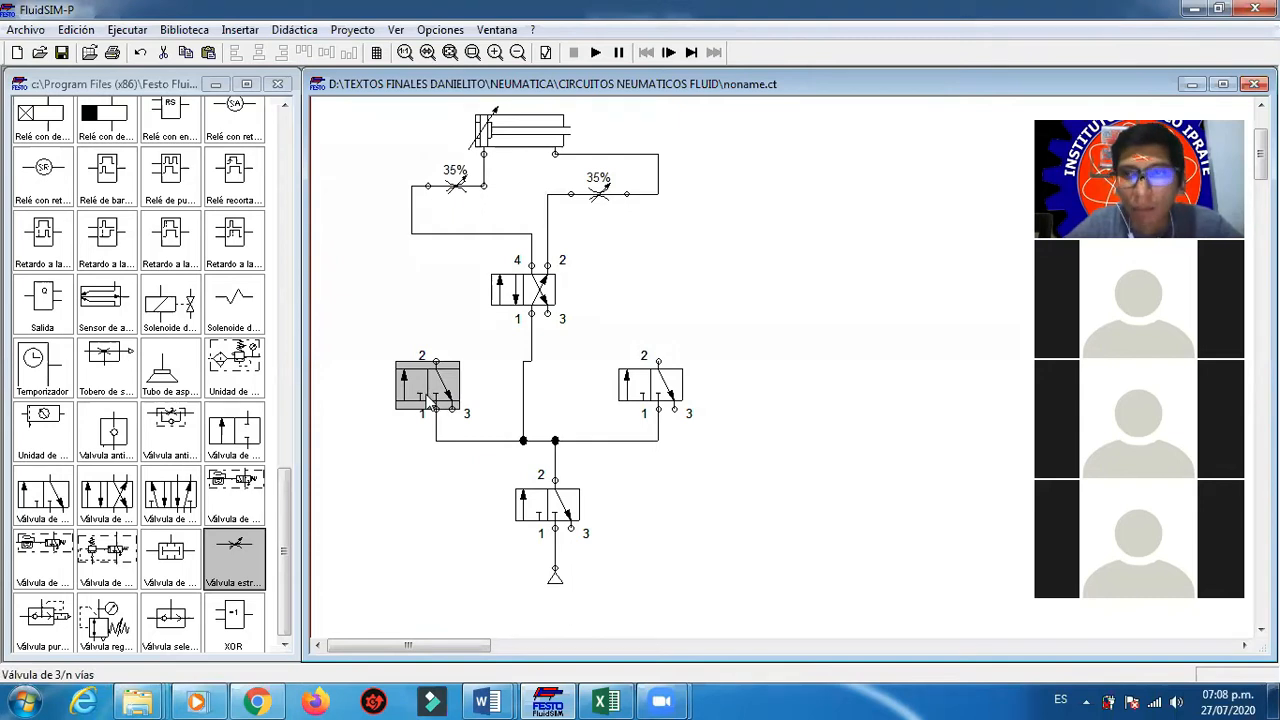
double_click(438, 402)
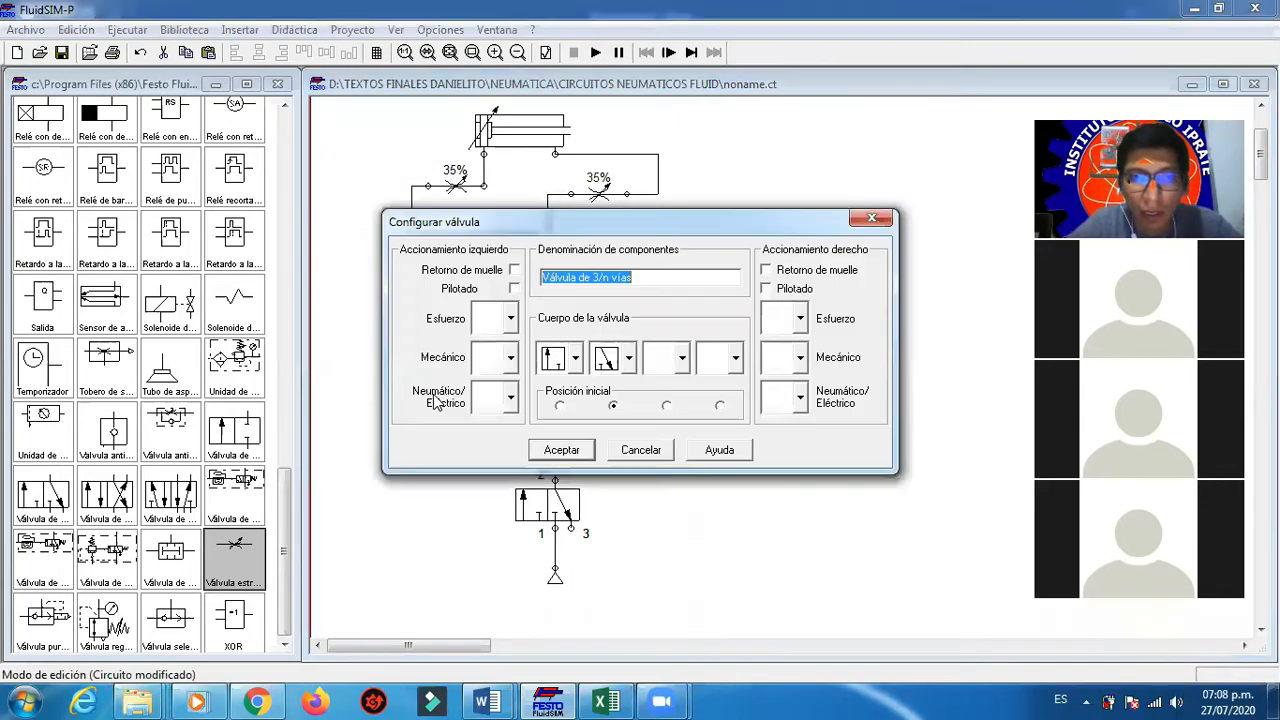
click(510, 396)
click(510, 316)
click(510, 317)
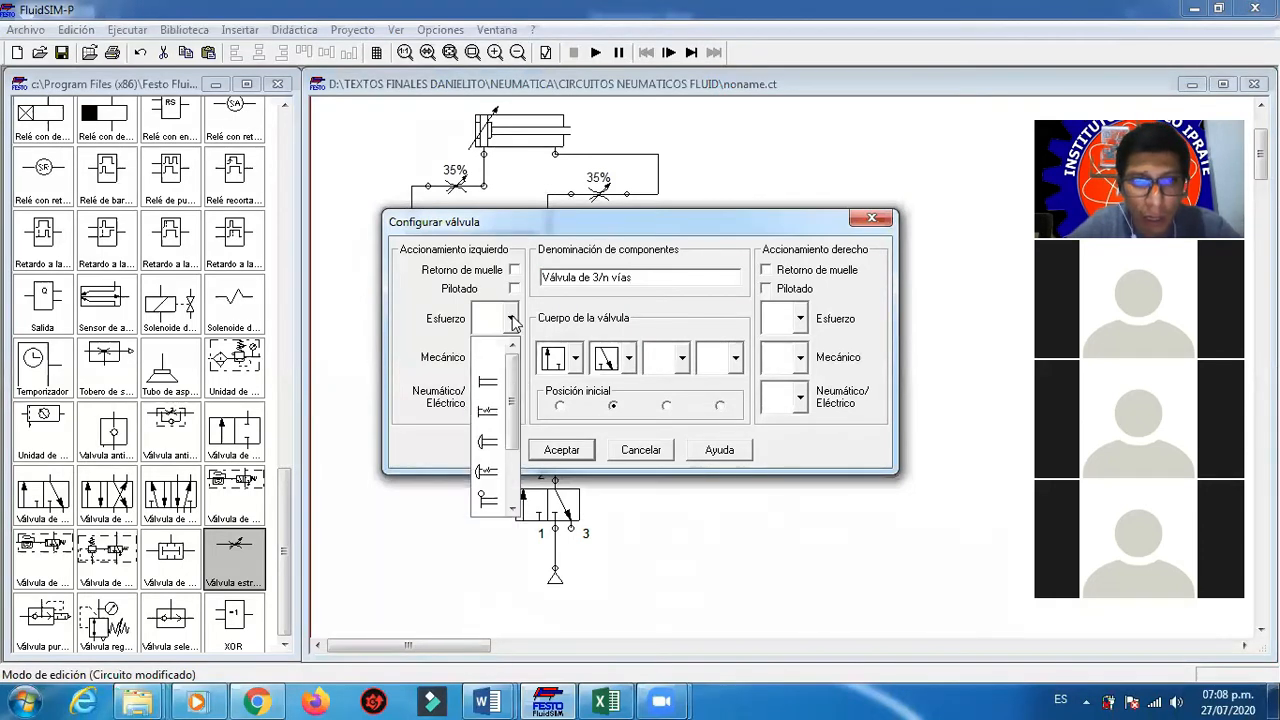
click(490, 452)
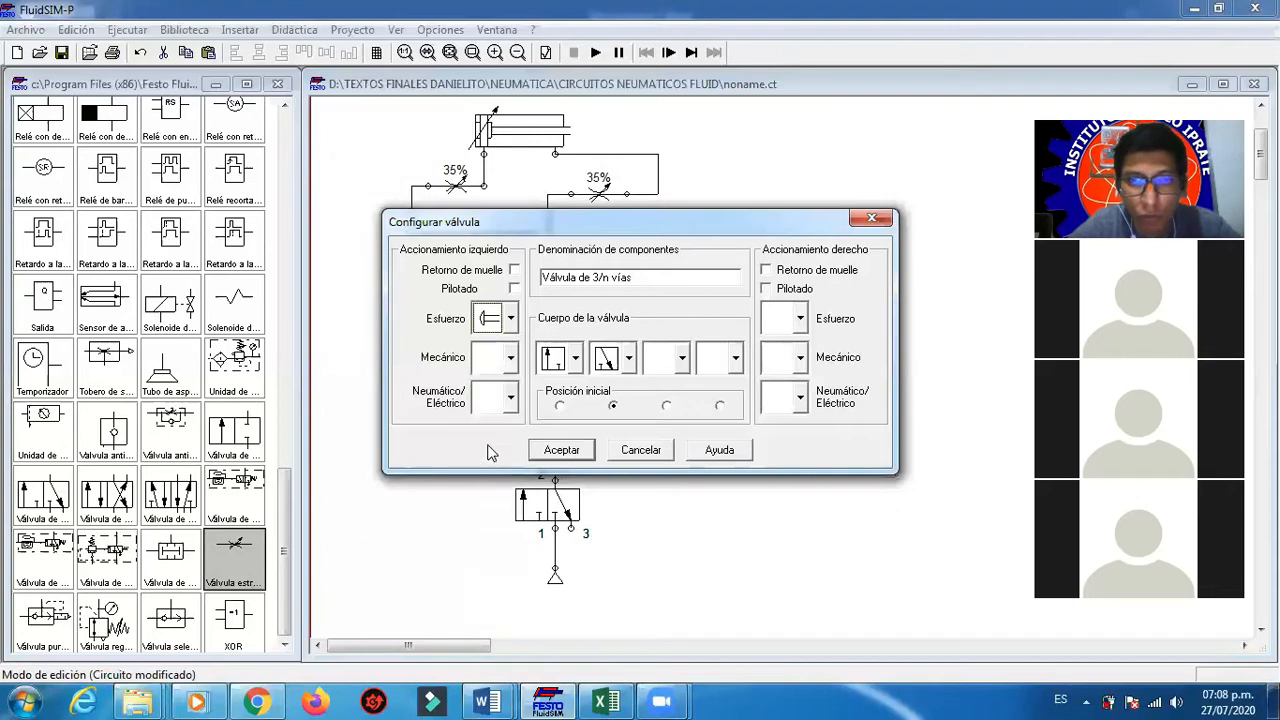
click(566, 459)
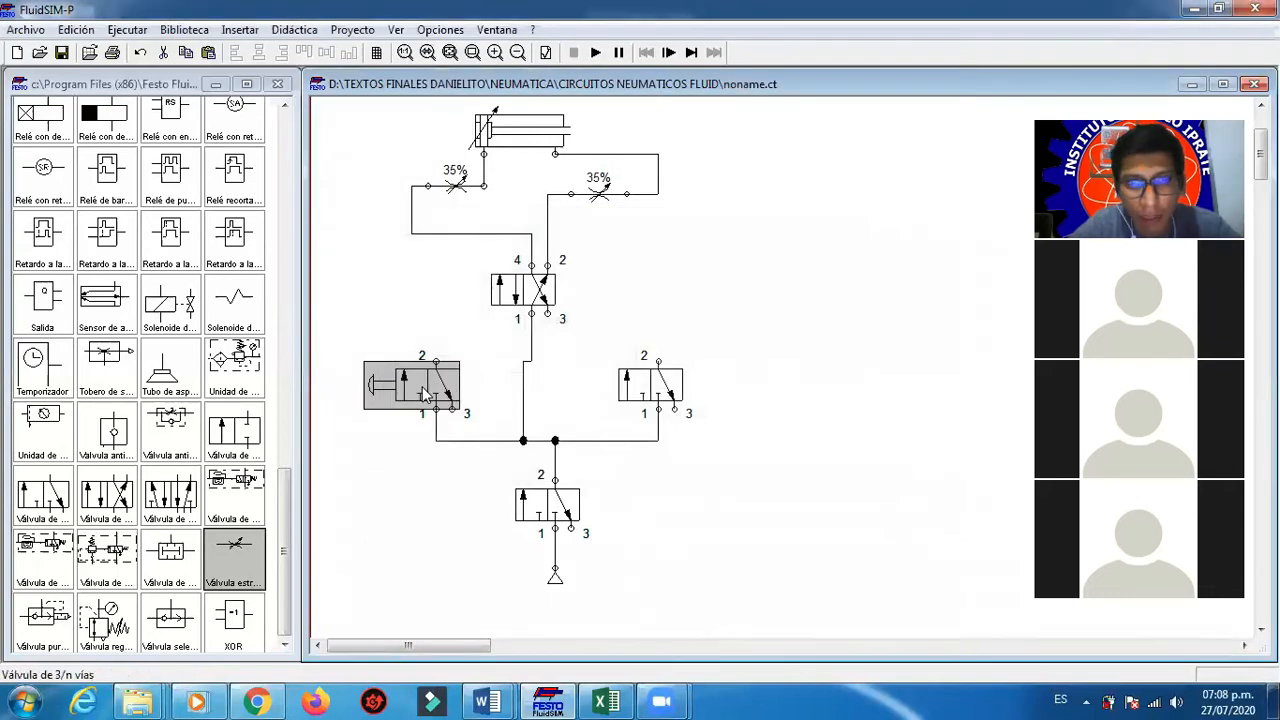
Step: Add a spring return to the right side of the left 3/n-way valve
double_click(422, 394)
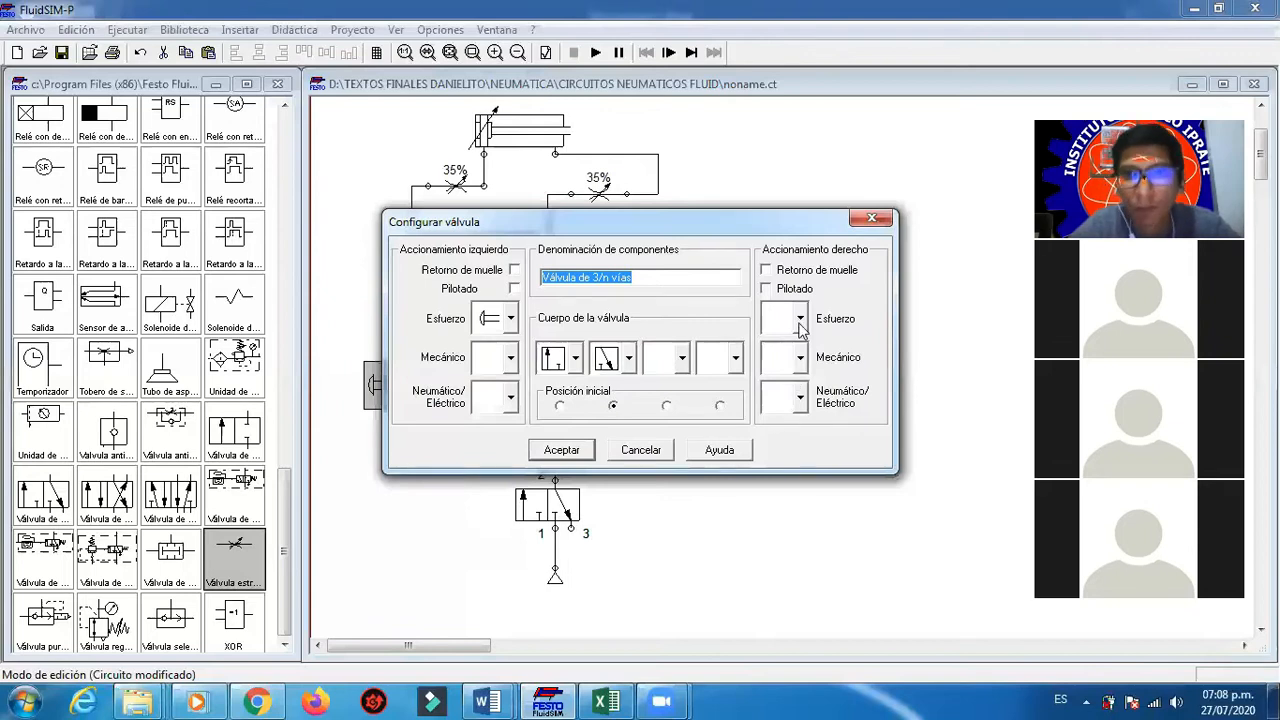
click(764, 272)
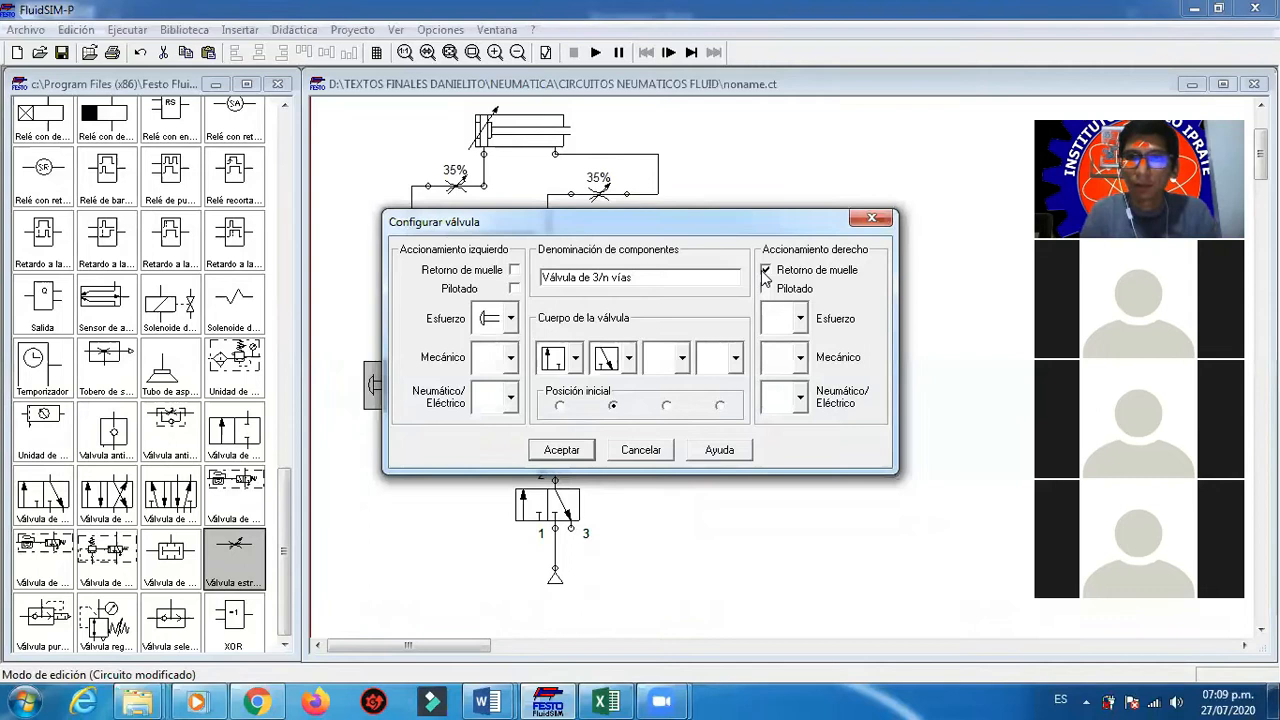
click(565, 452)
click(828, 513)
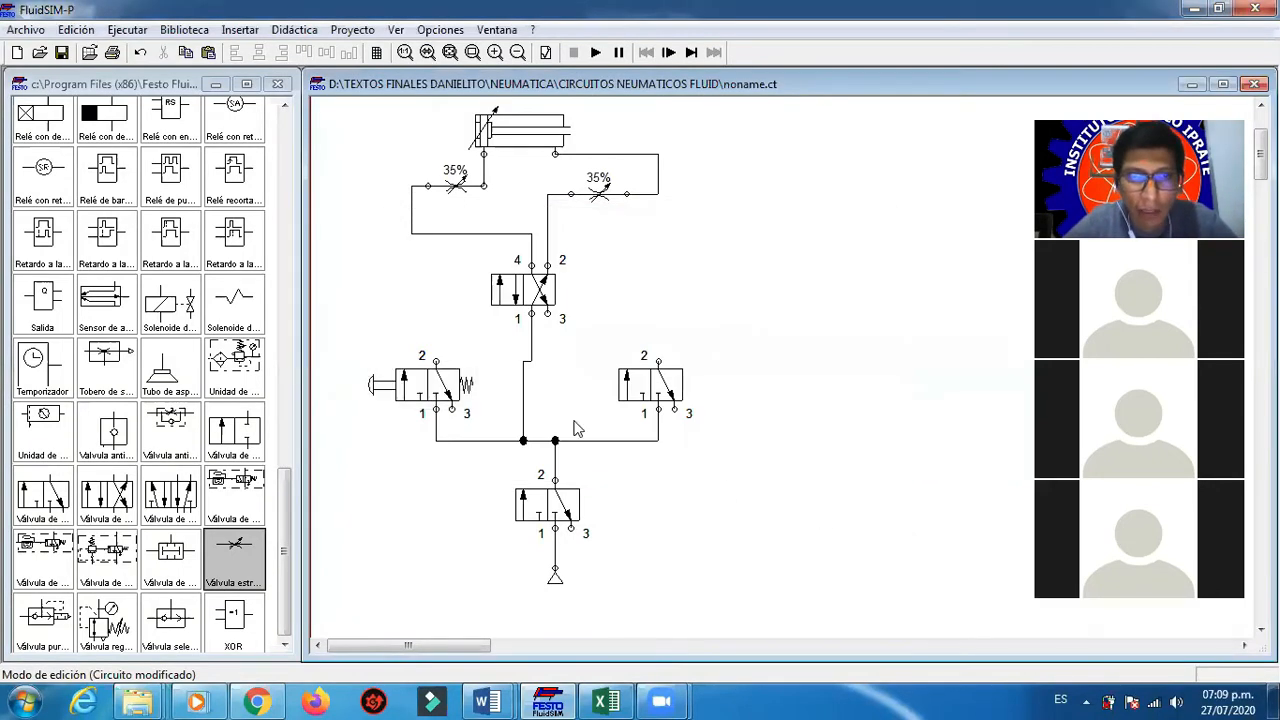
Step: Configure the right 3/n-way valve with a mechanical roller actuation on its left side and a spring return on its right side
click(645, 395)
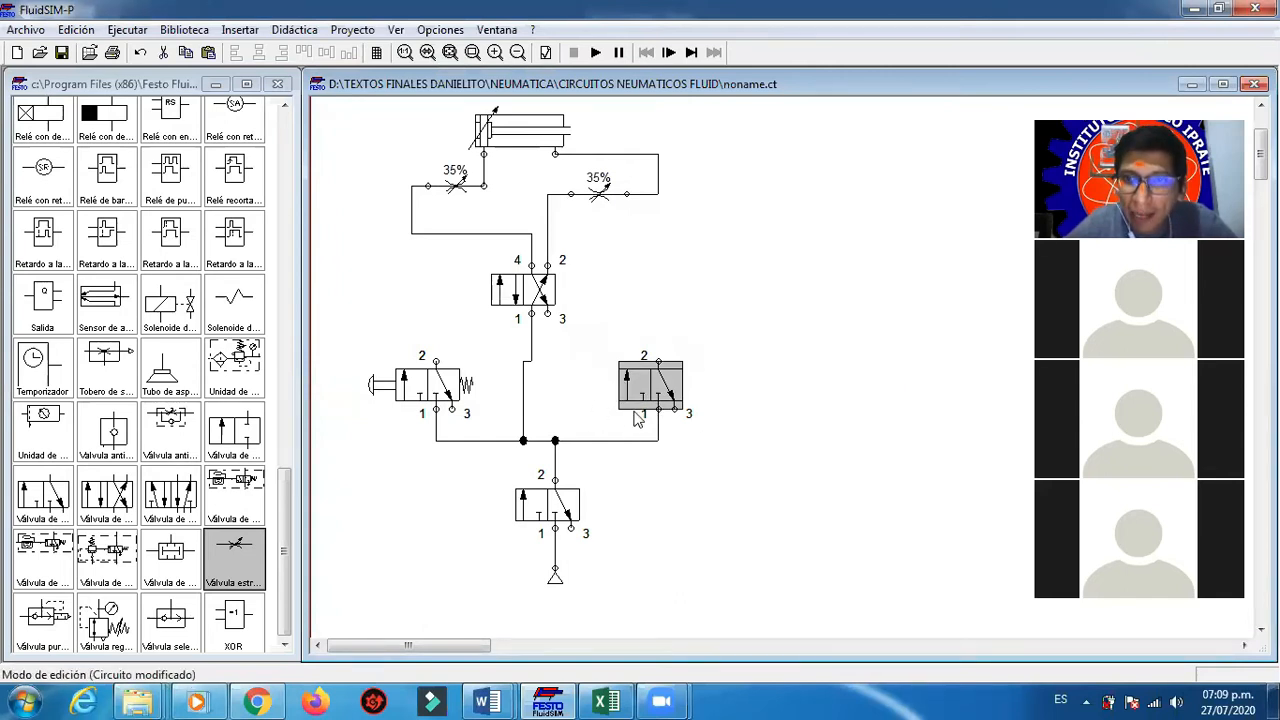
double_click(667, 393)
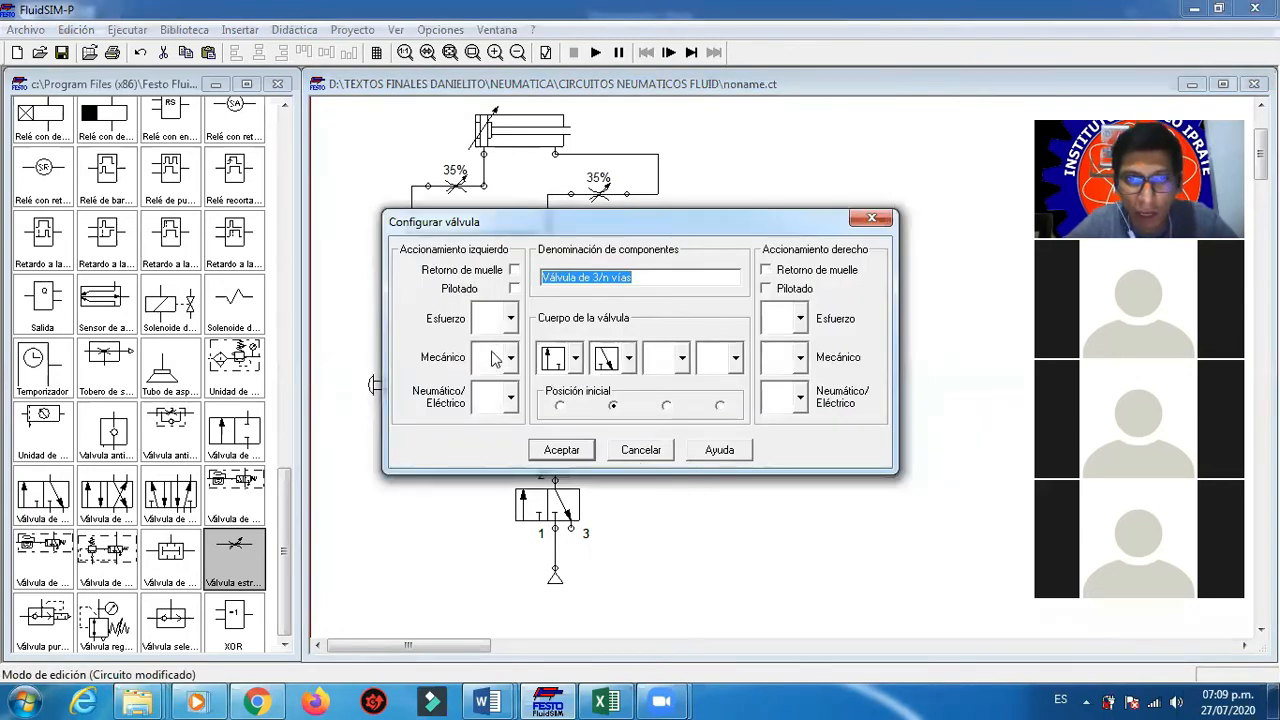
click(512, 398)
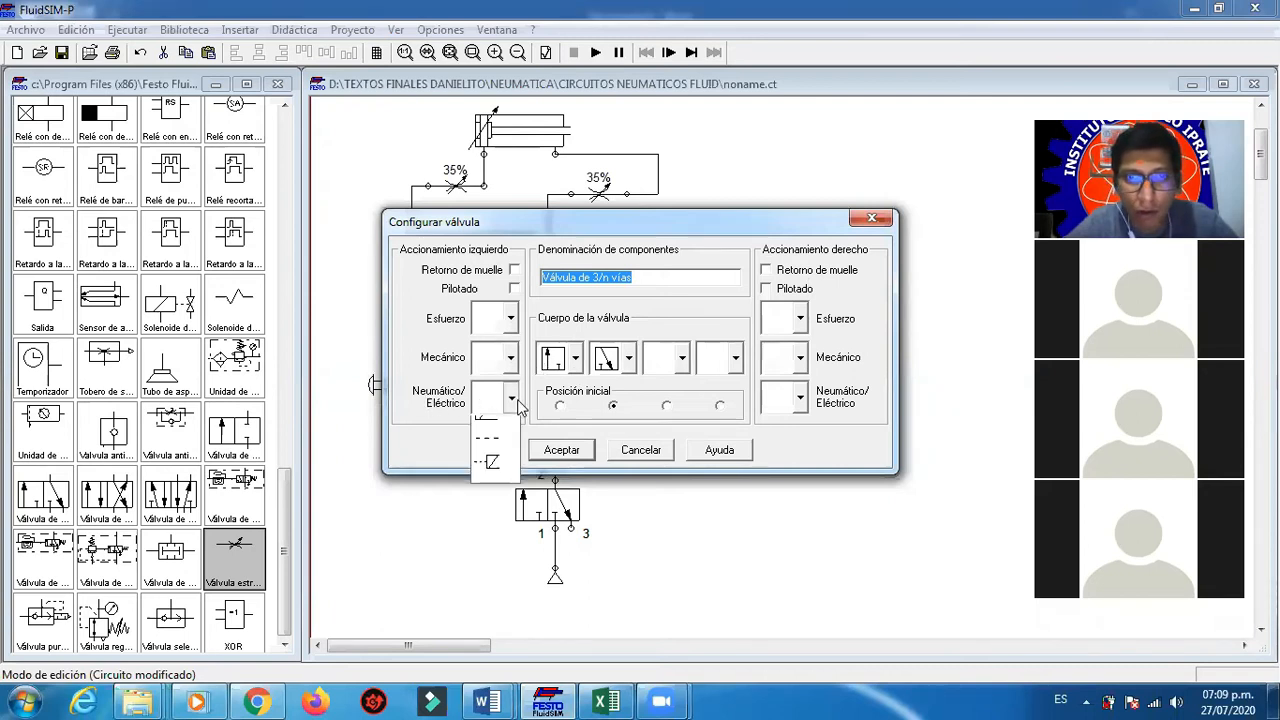
click(512, 323)
click(512, 323)
mouse_move(512, 422)
mouse_down()
mouse_move(514, 477)
mouse_move(513, 424)
mouse_up()
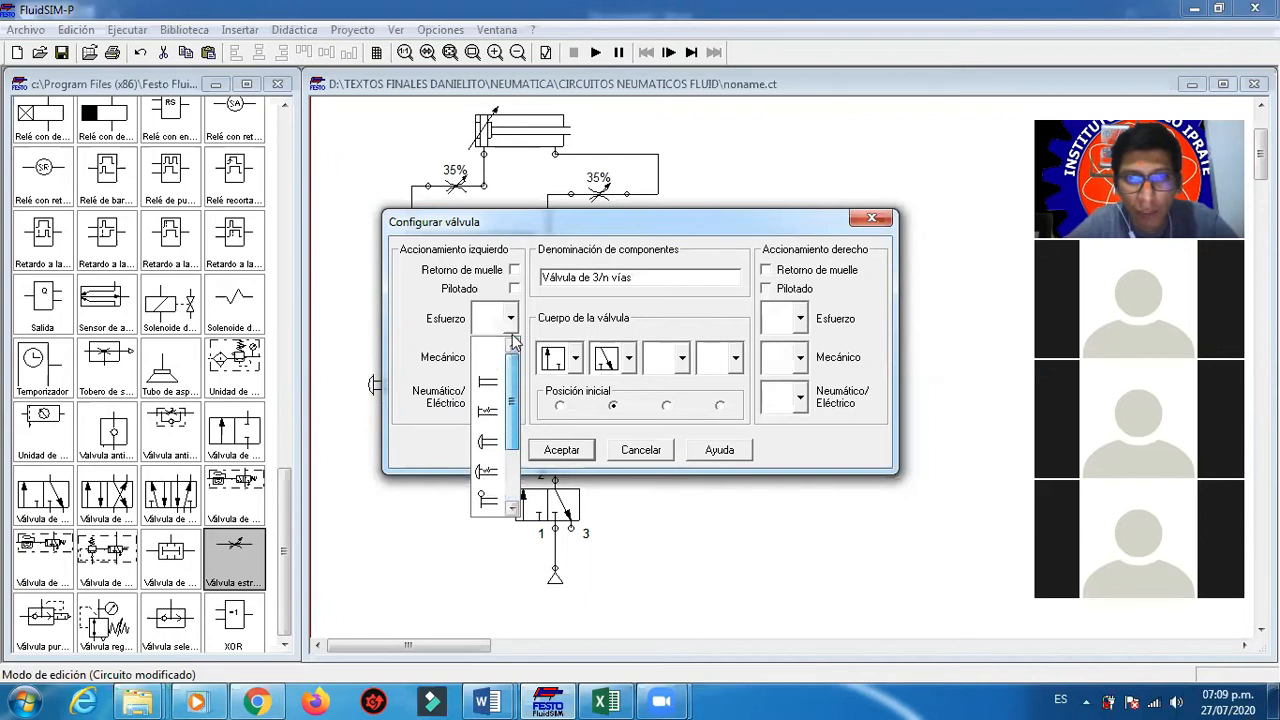
click(512, 308)
click(510, 362)
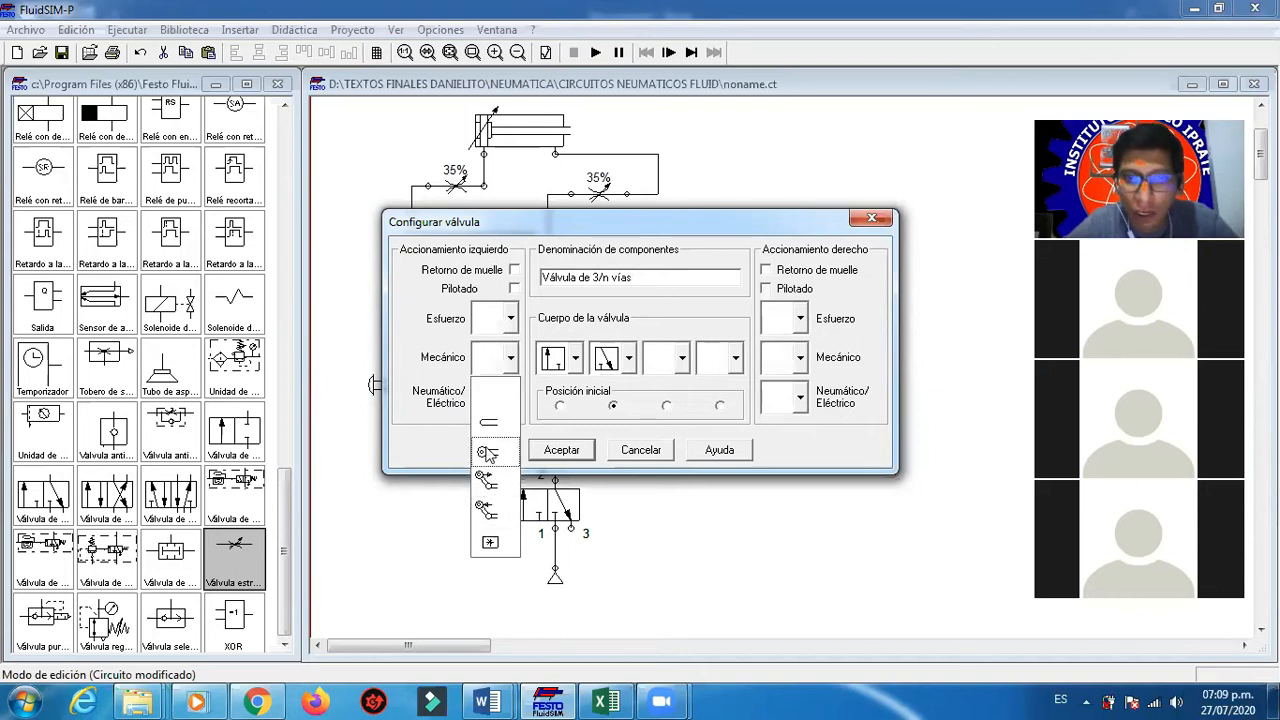
click(487, 453)
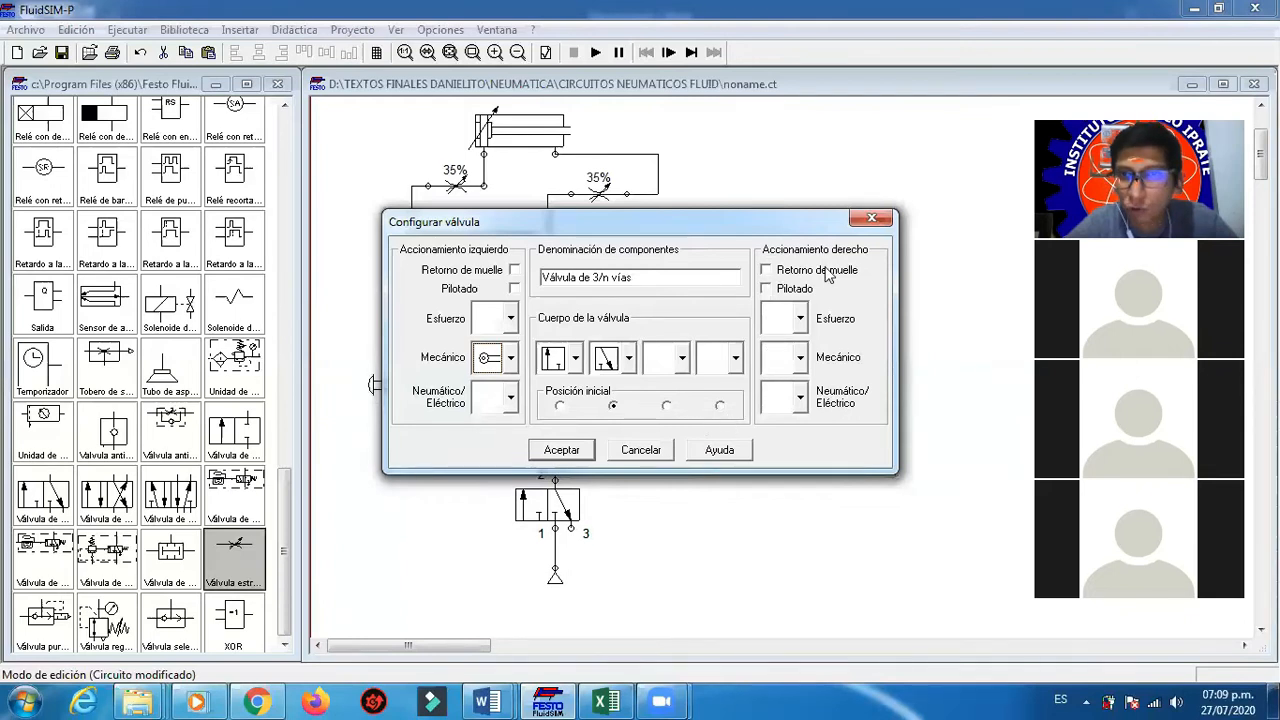
click(767, 271)
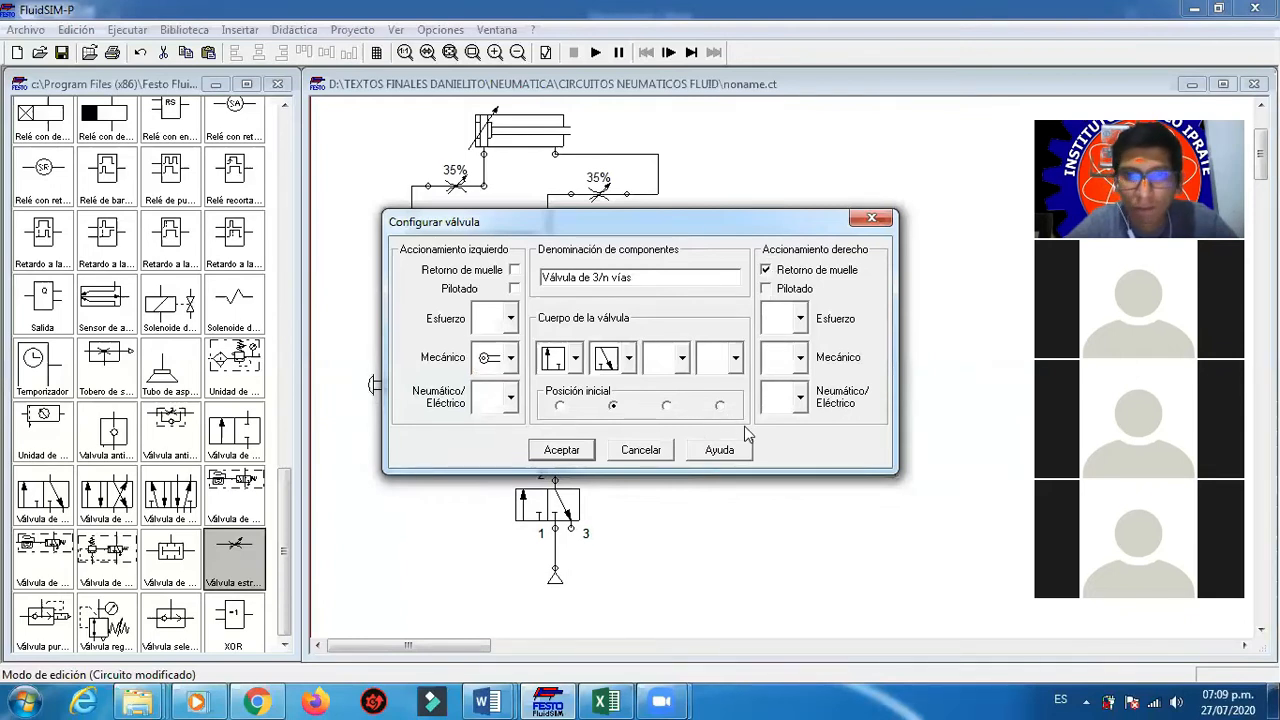
click(579, 452)
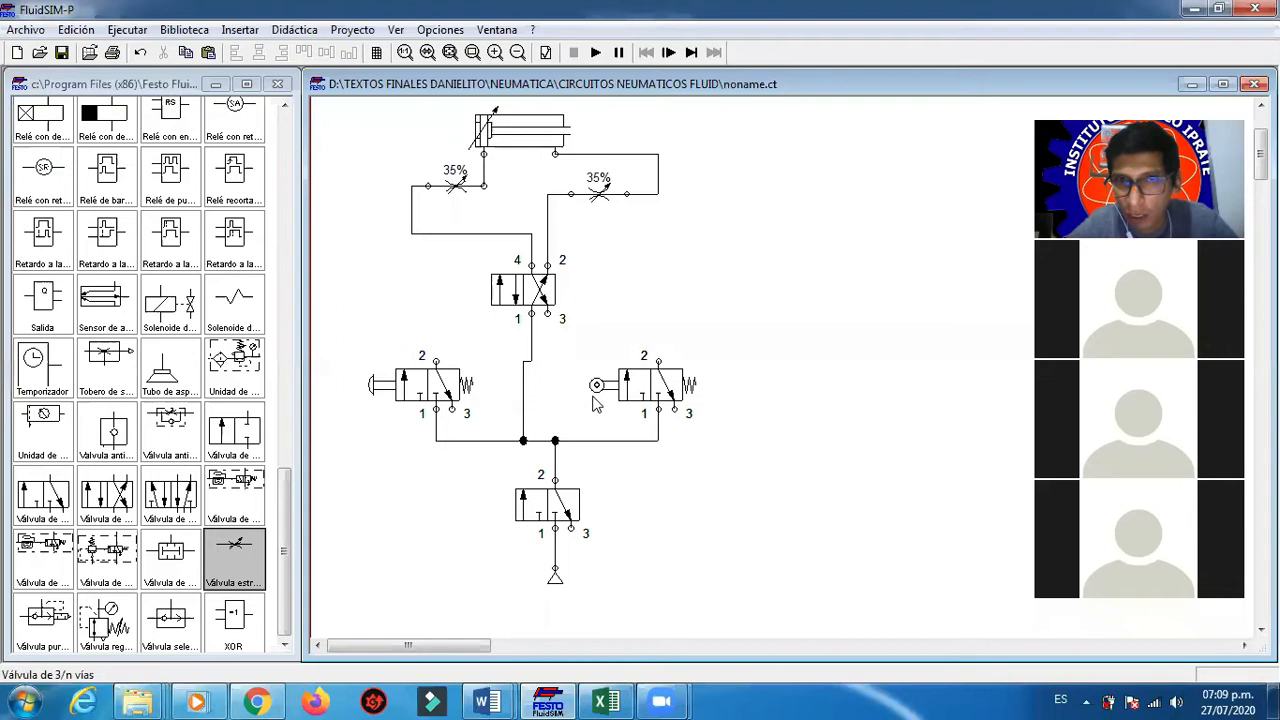
click(532, 300)
click(643, 319)
click(522, 303)
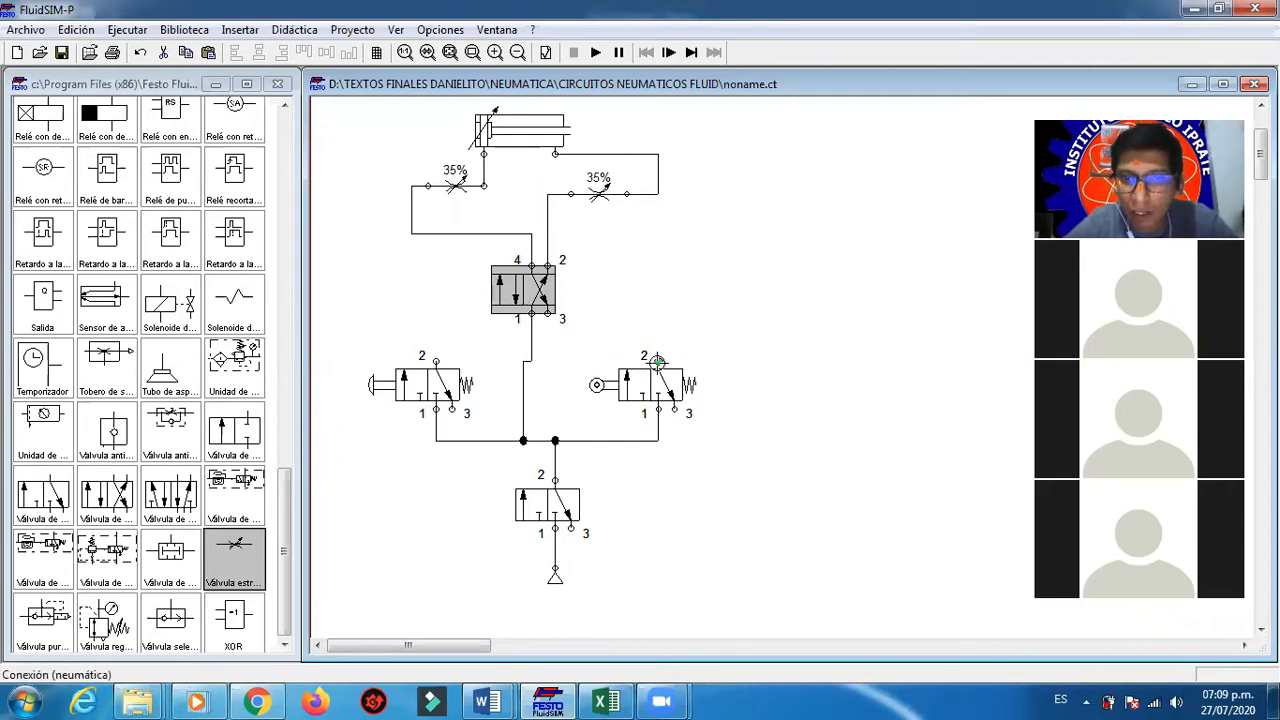
click(657, 361)
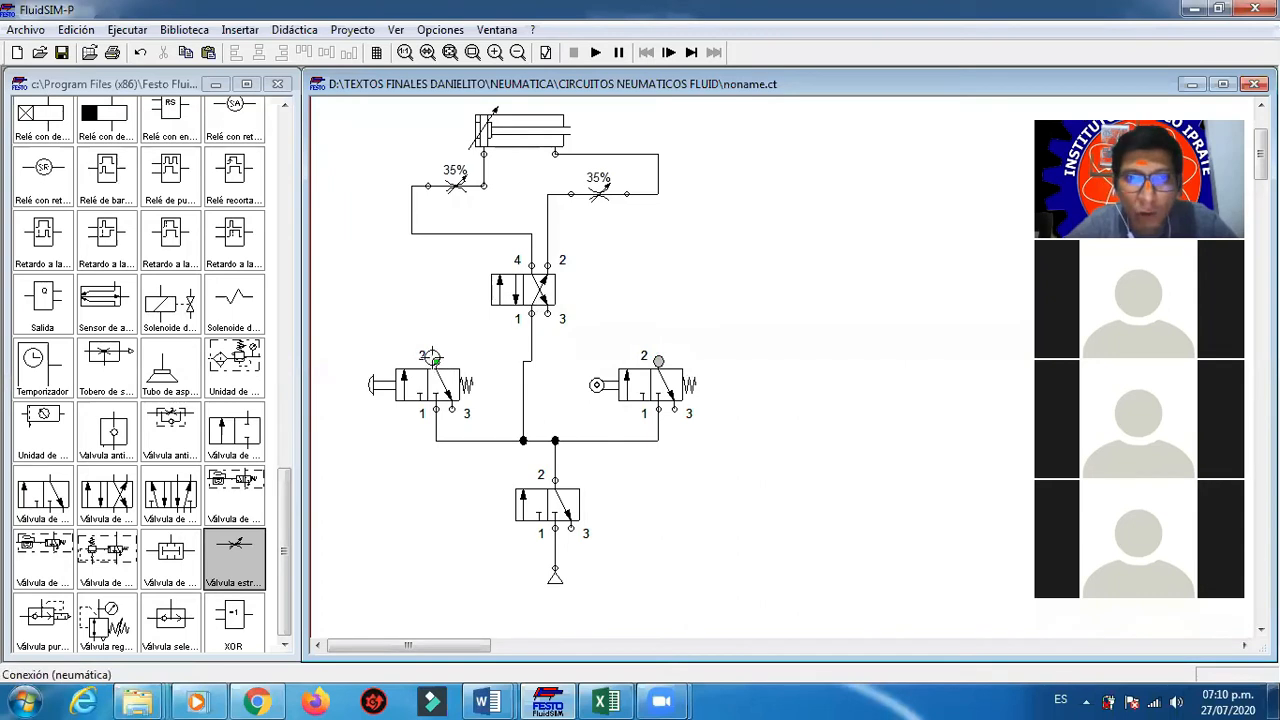
click(548, 310)
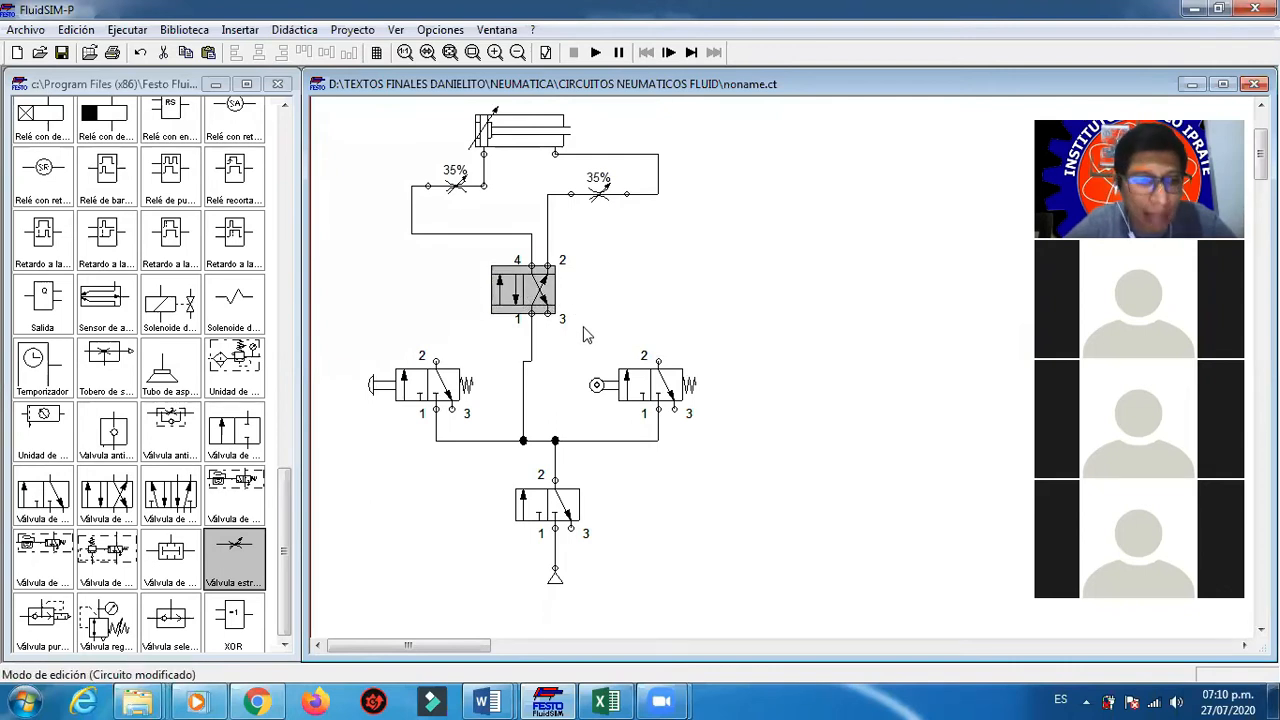
click(660, 304)
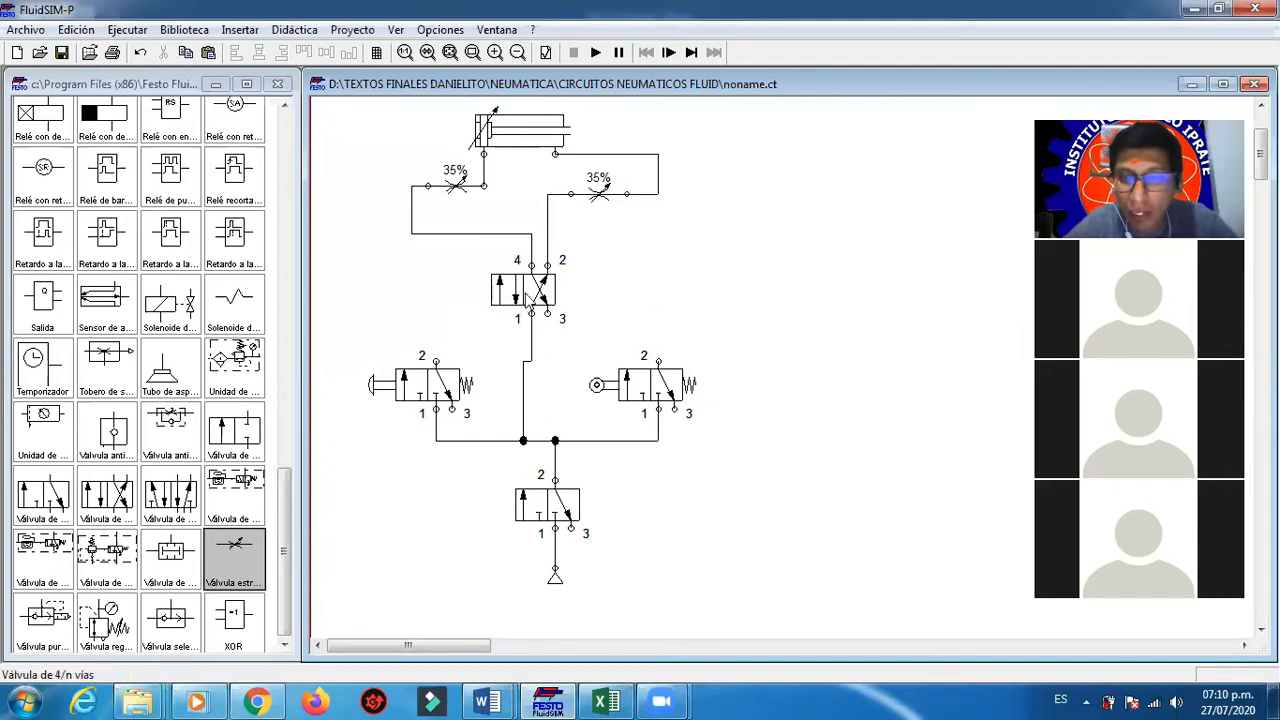
Step: Configure the 4/n-way valve with direct pneumatic pilot actuation, shown as a dashed line, on both its left and right sides
double_click(528, 298)
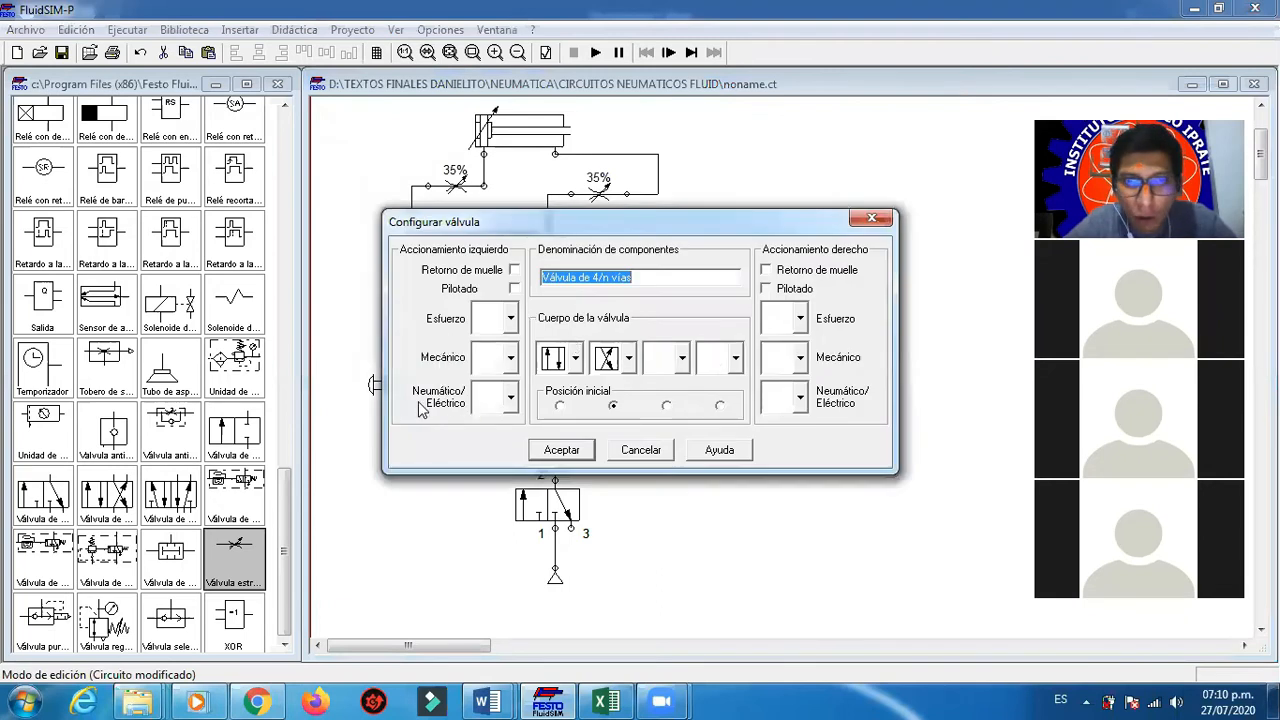
click(511, 400)
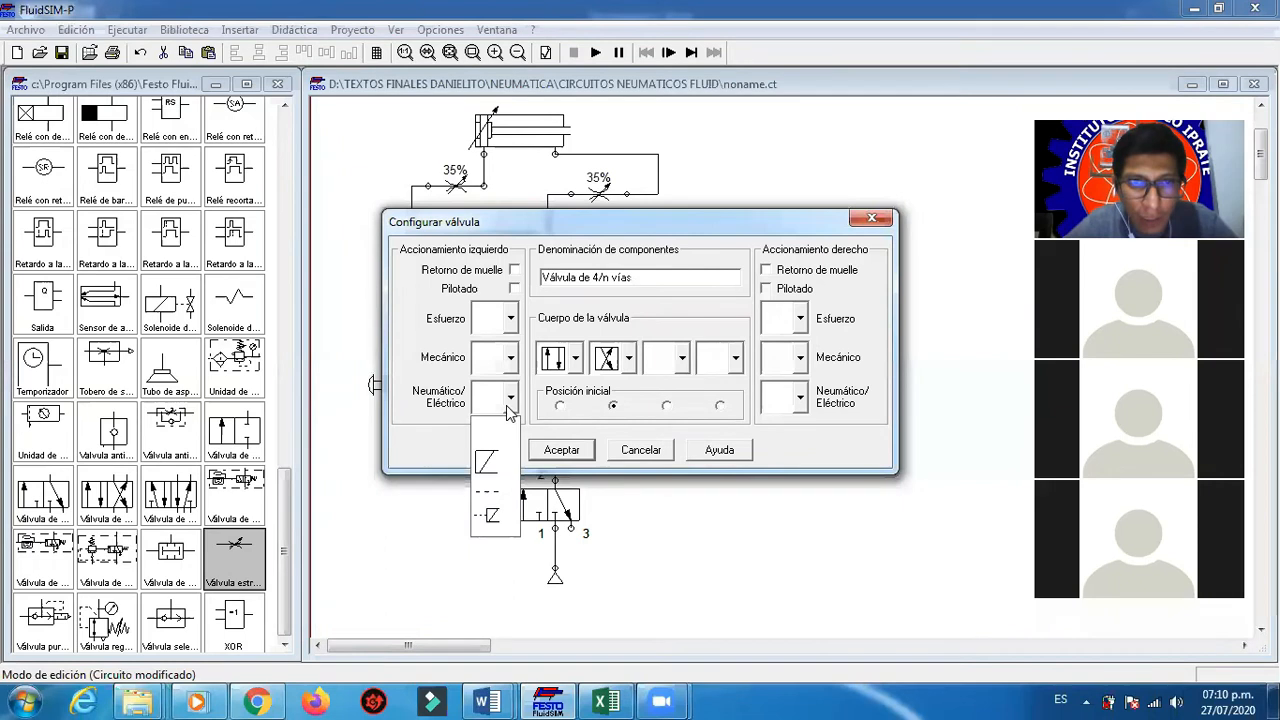
click(482, 503)
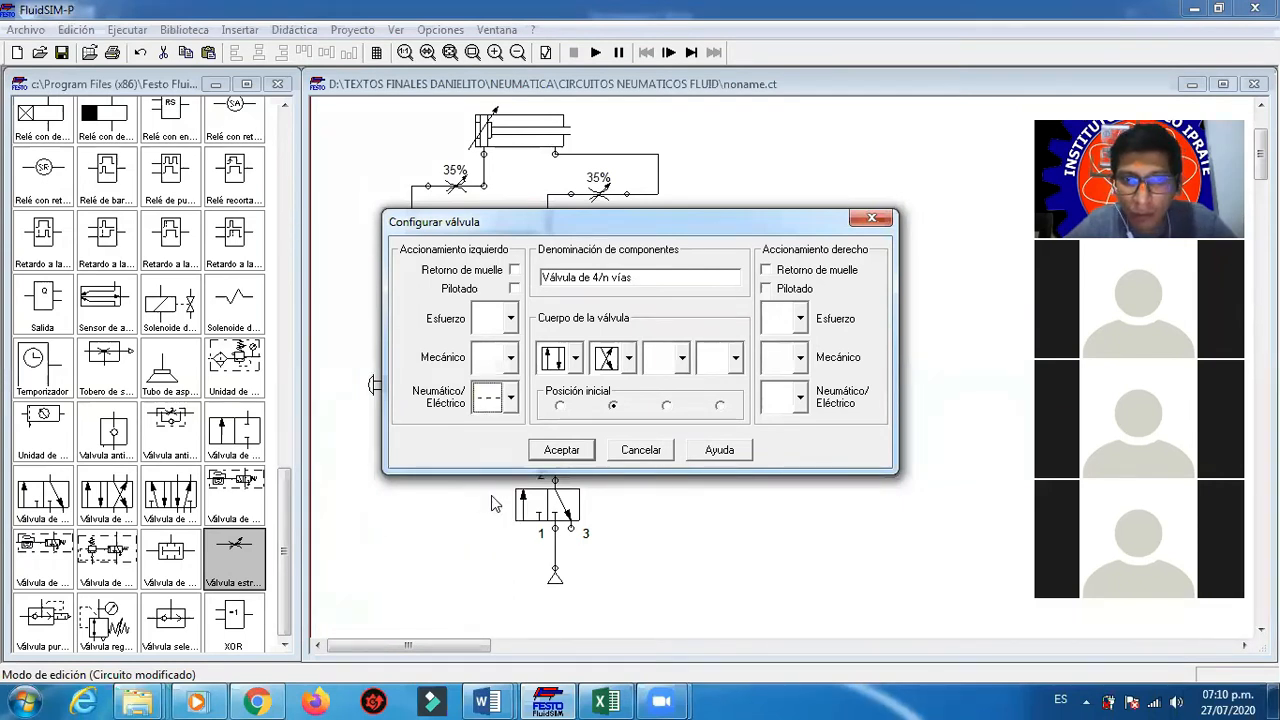
click(799, 398)
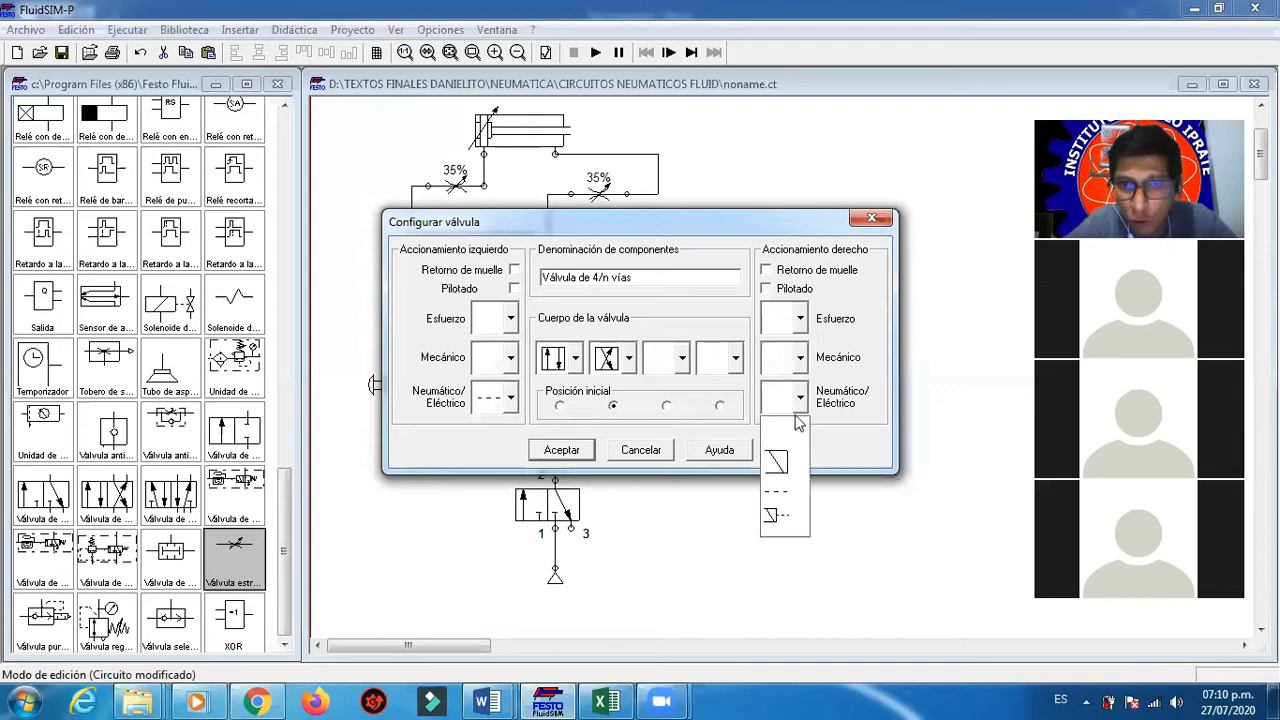
click(784, 498)
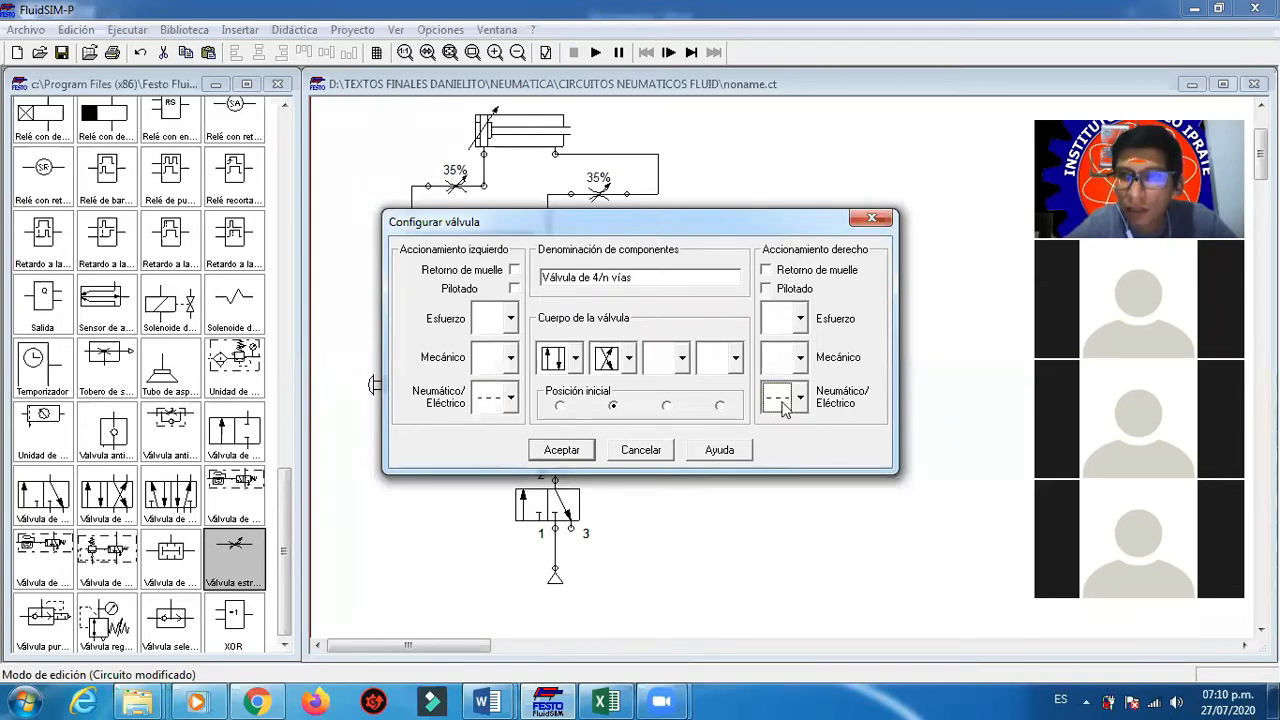
click(562, 449)
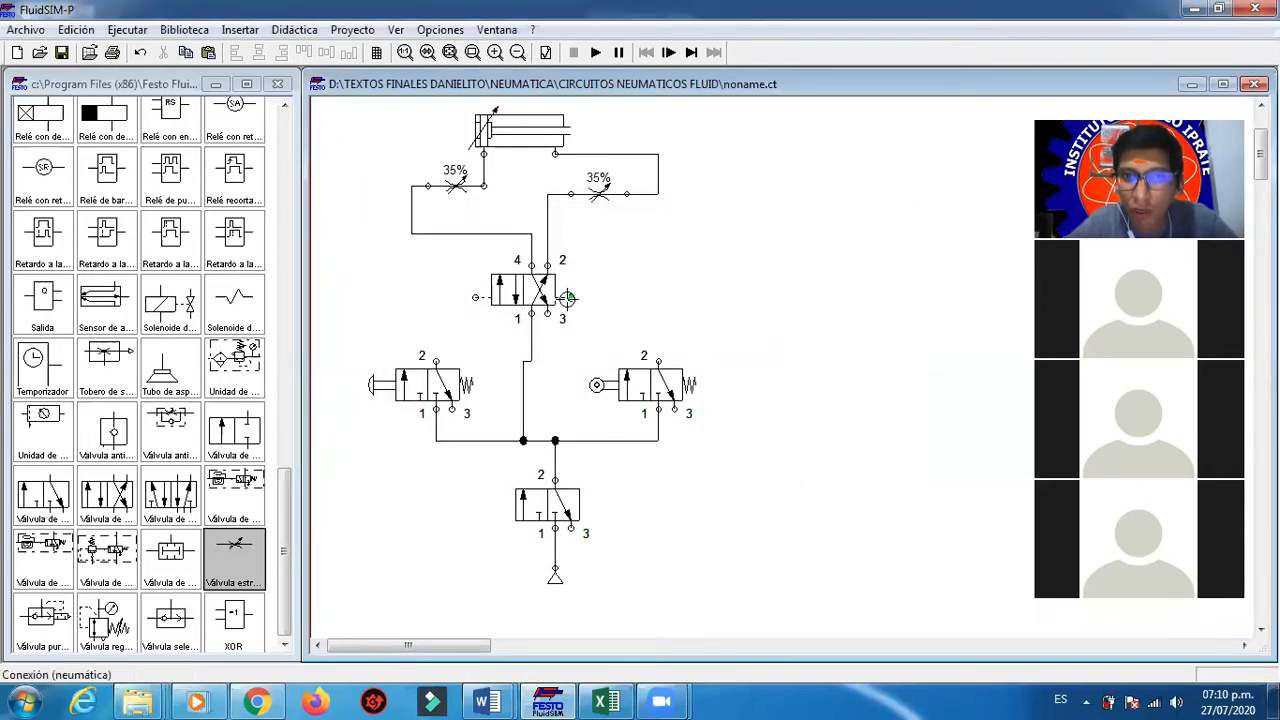
Step: Connect port 2 of the right and left 3/n-way valves to the matching pilot connections of the 4/n-way valve
drag(658, 360, 570, 297)
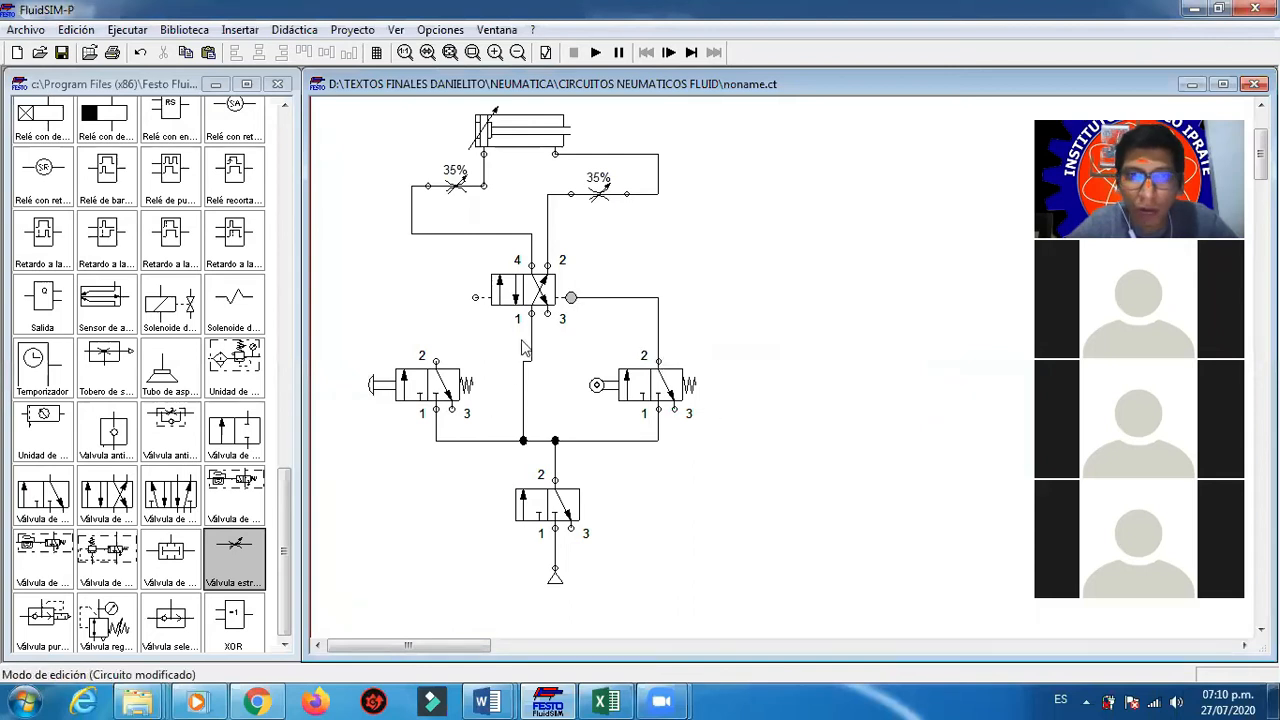
drag(472, 297, 436, 360)
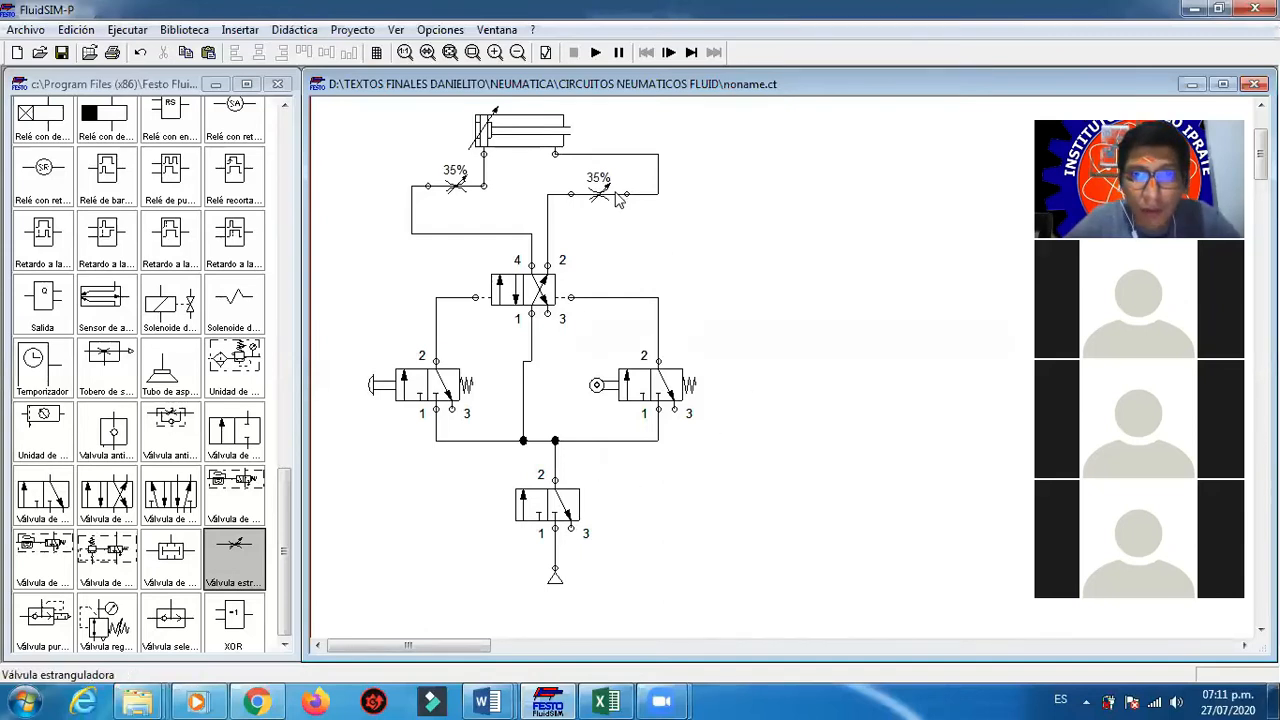
Step: Try to start the simulation, examine which connections are marked as open in the circuit, and cancel the start
click(595, 53)
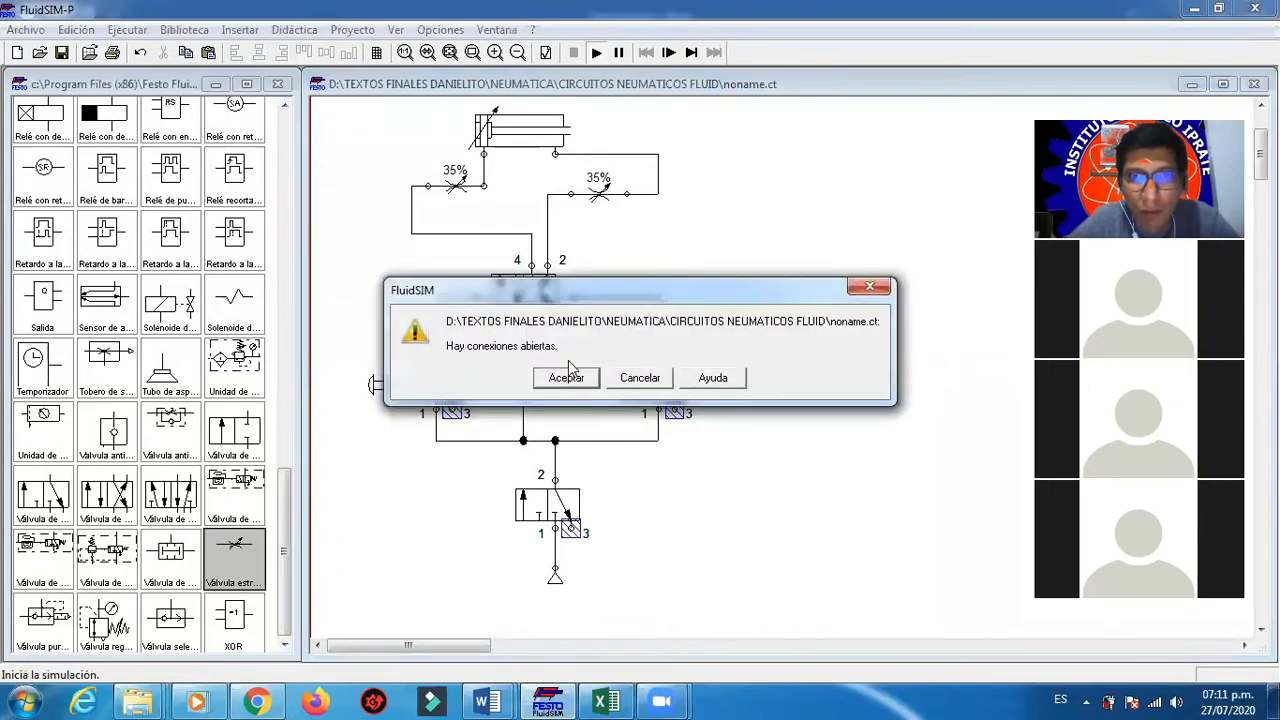
drag(584, 292, 745, 146)
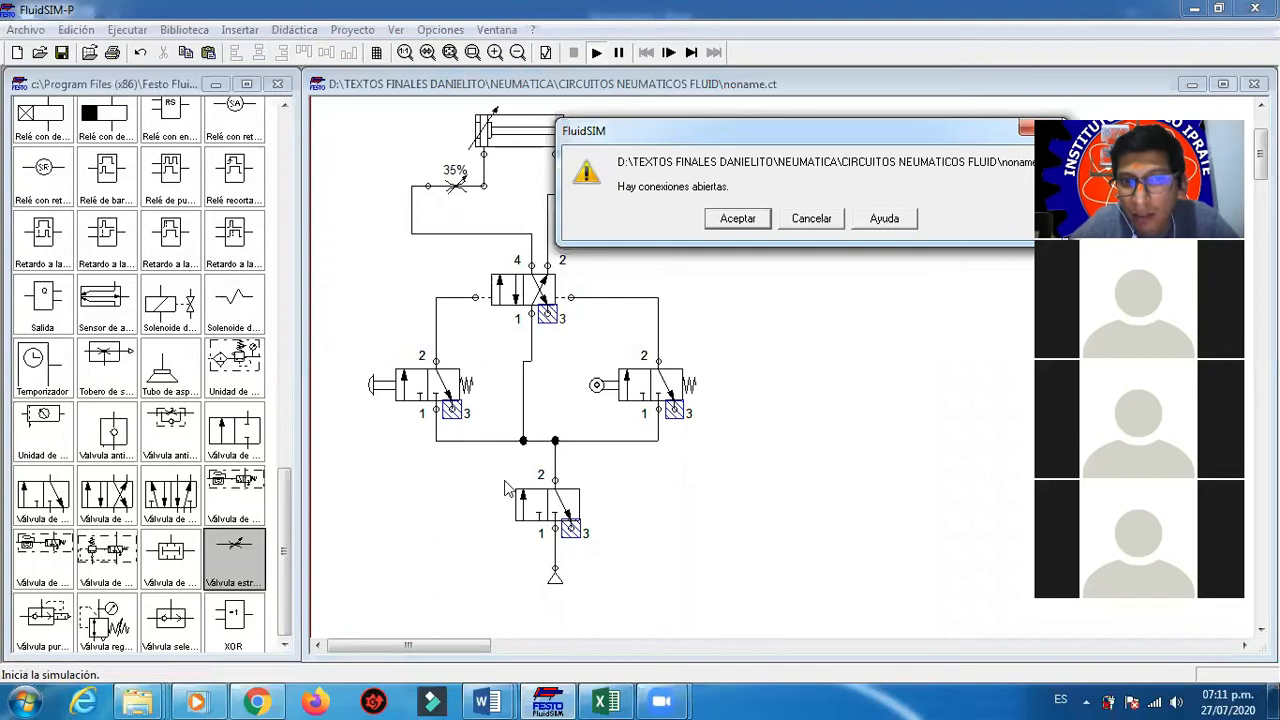
click(811, 218)
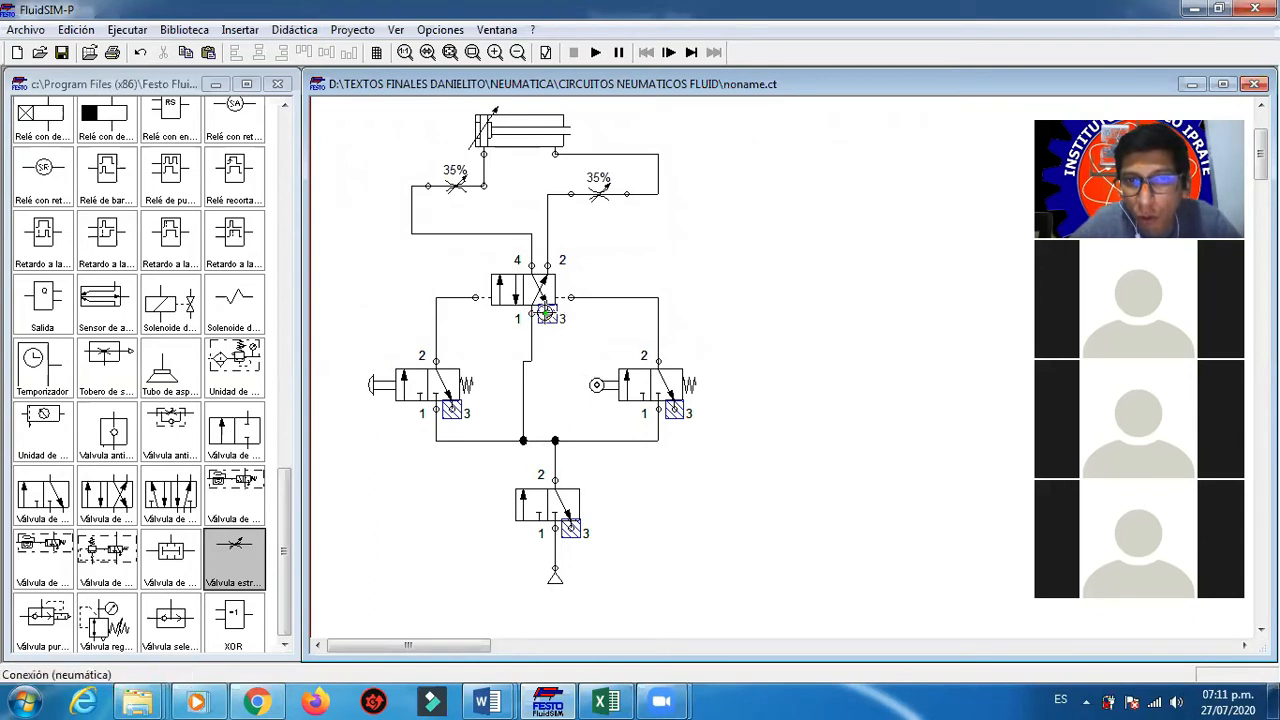
Step: Close port 3 of the 4/n-way valve with the exhaust symbol that has a short line above the triangle
double_click(547, 313)
click(647, 400)
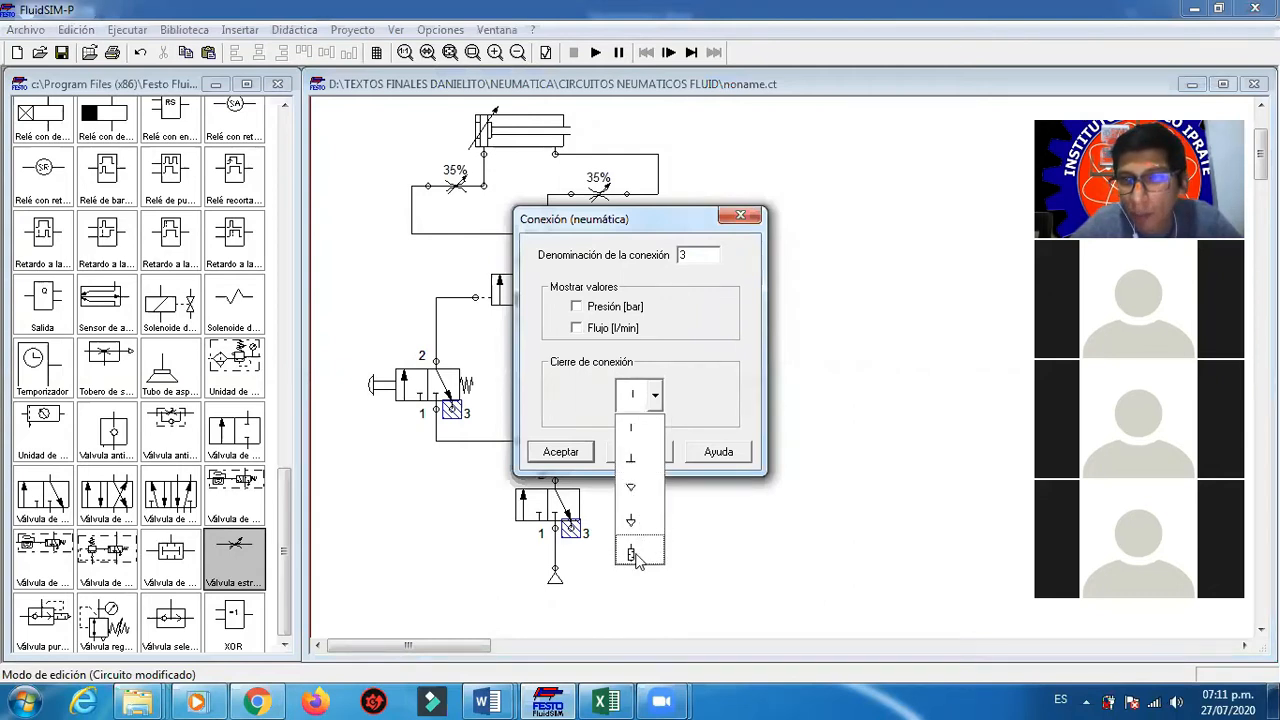
click(631, 522)
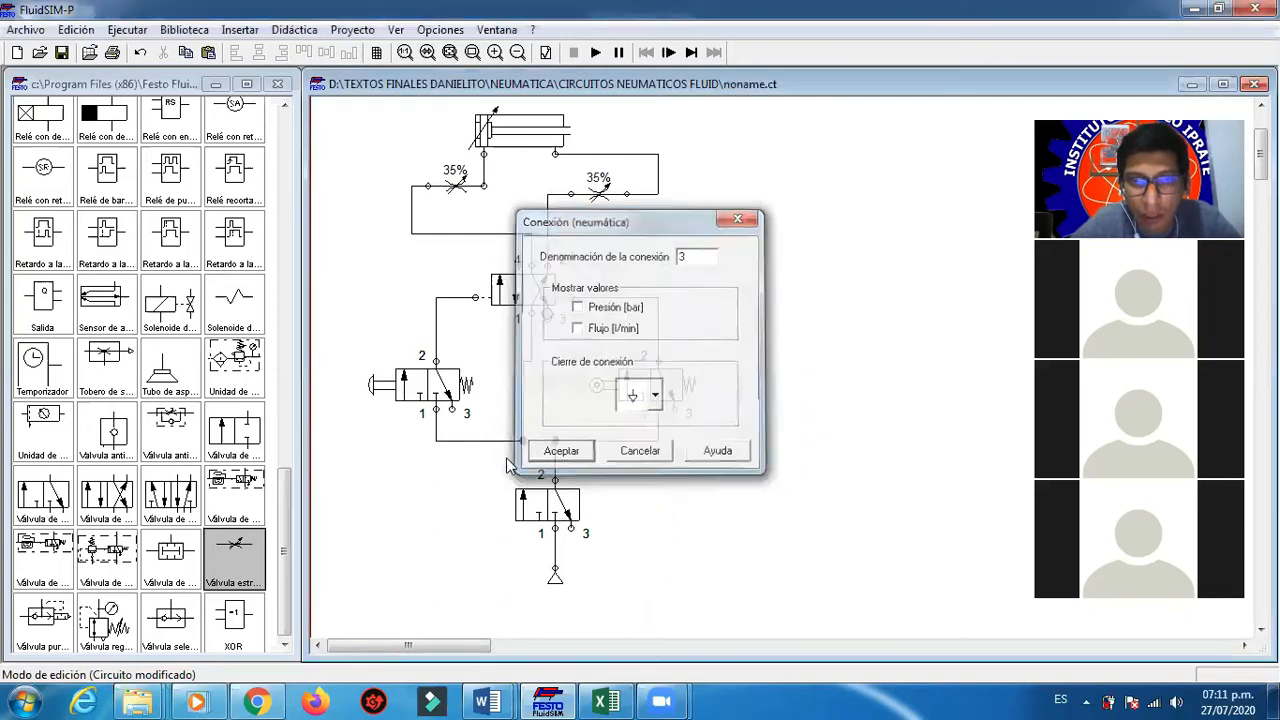
Step: Close port 3 of the left and right 3/n-way valves with the exhaust symbol that has a short line above the triangle
click(561, 452)
double_click(452, 413)
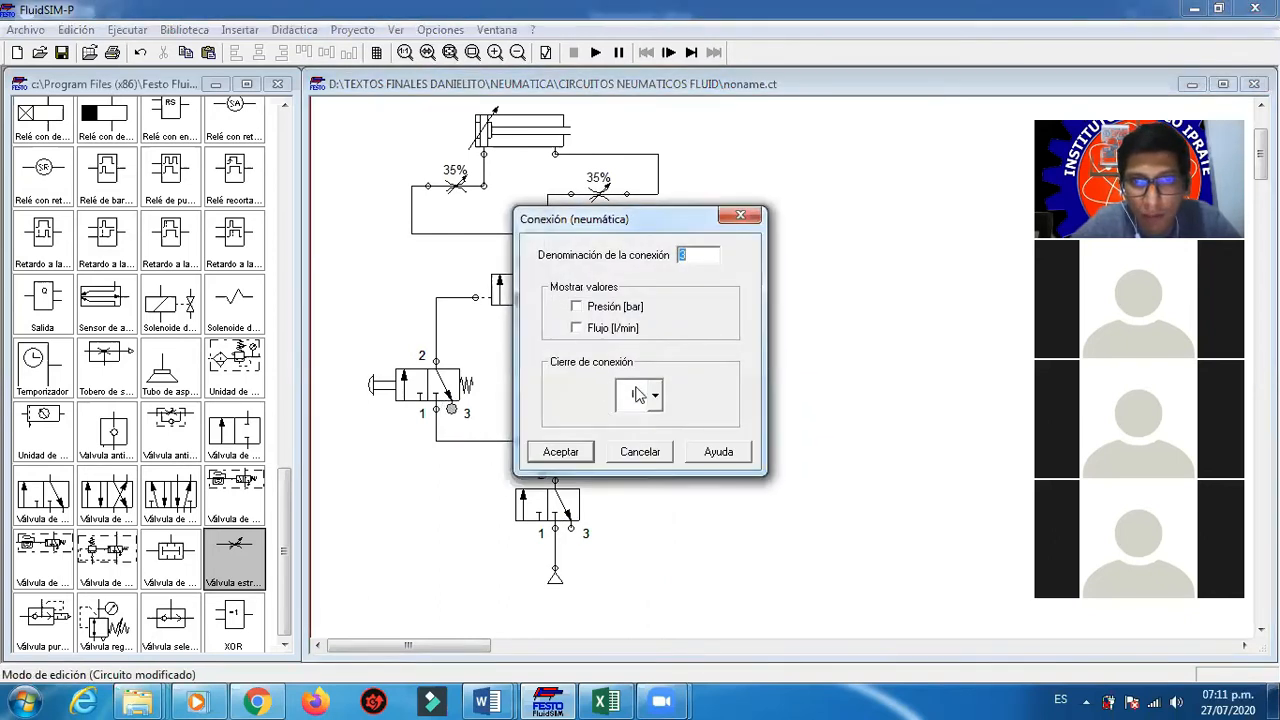
click(637, 395)
click(631, 522)
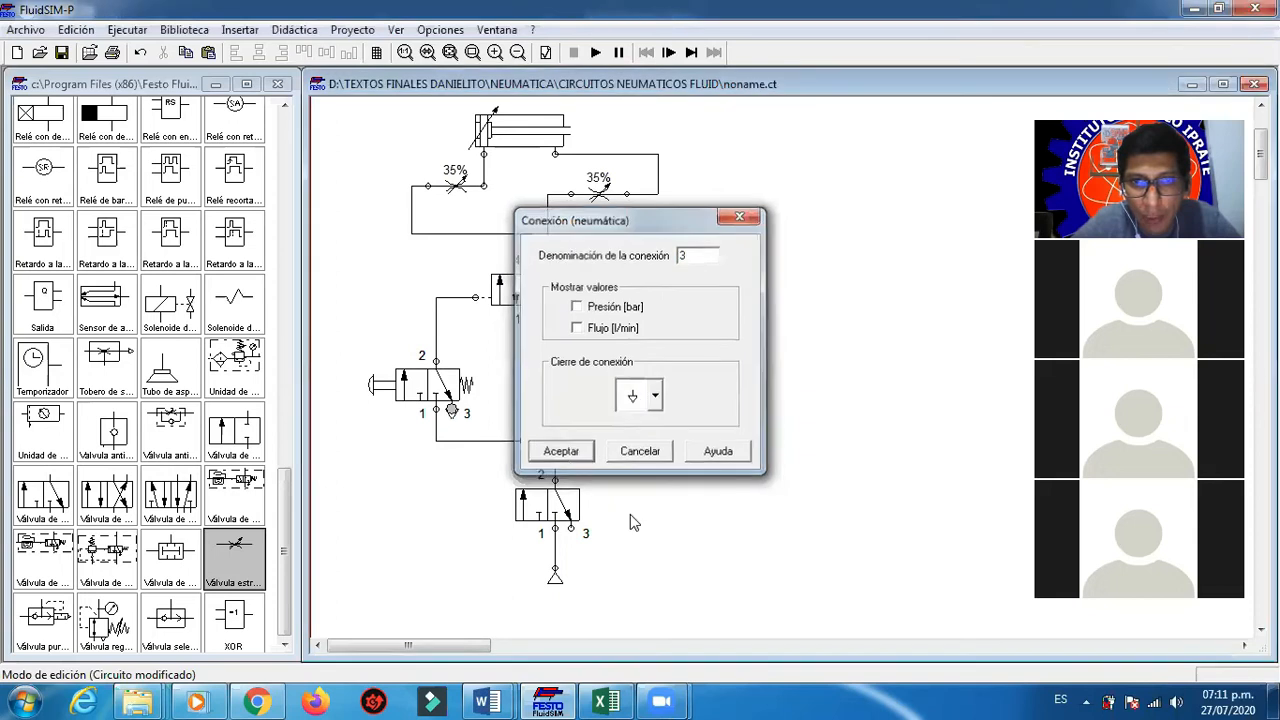
key(Return)
double_click(675, 411)
click(654, 397)
click(631, 520)
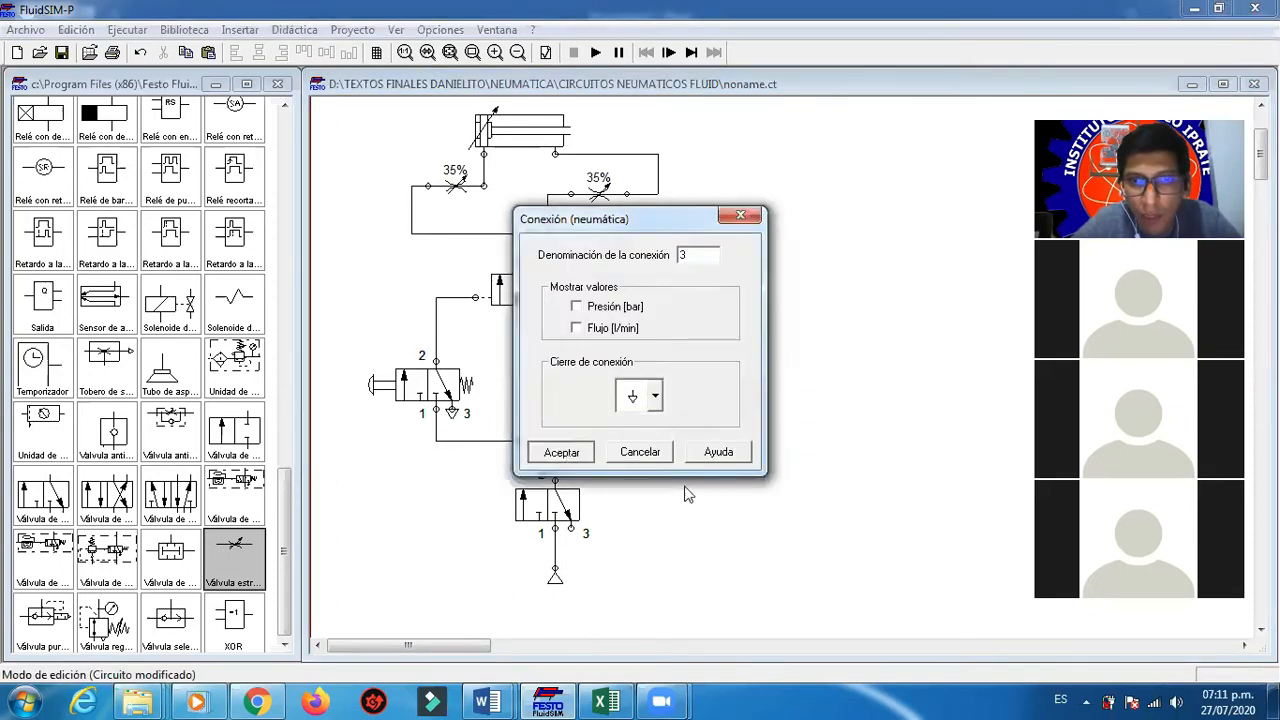
key(Return)
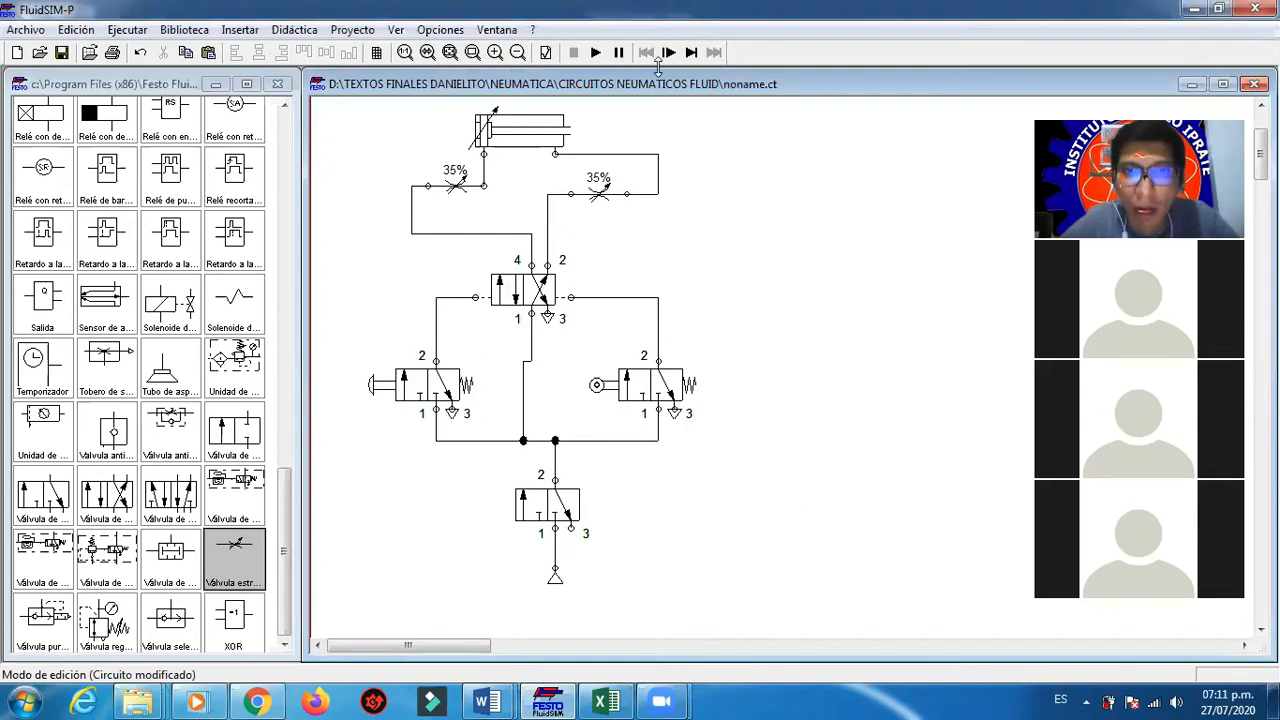
Step: Try to start the simulation, examine the remaining open connection in the circuit, and cancel the start
click(596, 52)
drag(613, 283, 831, 195)
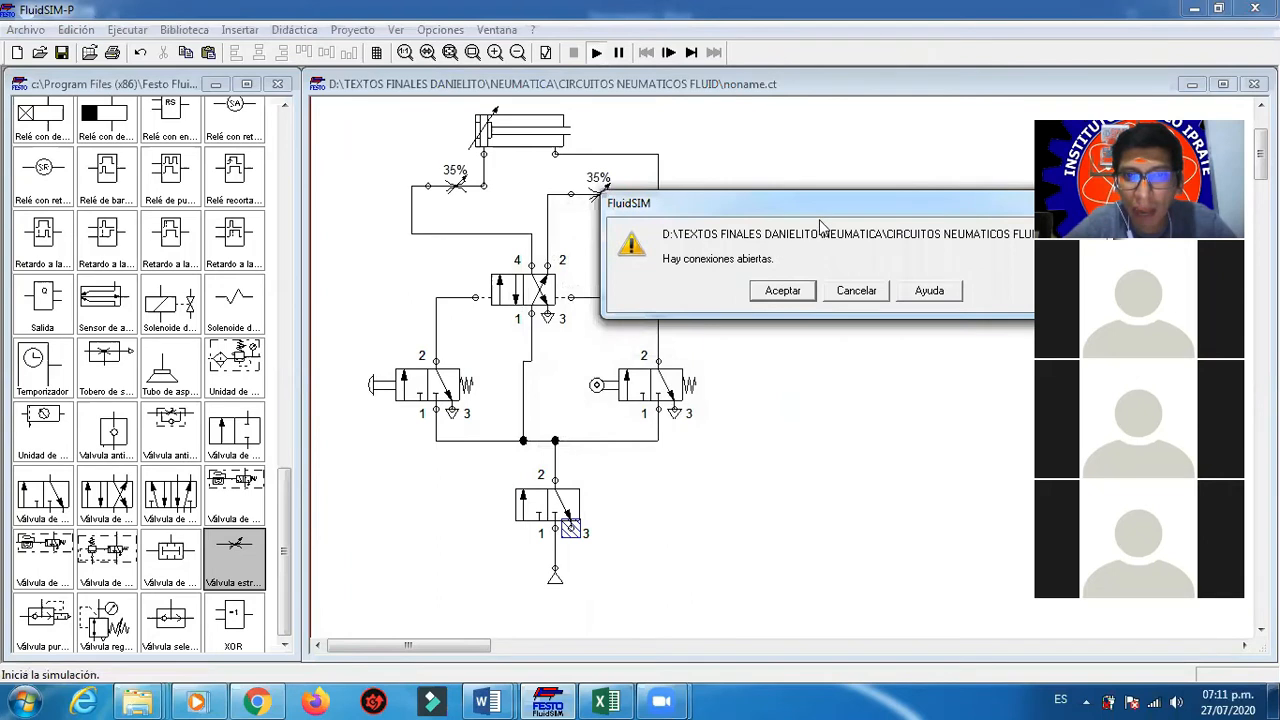
click(838, 290)
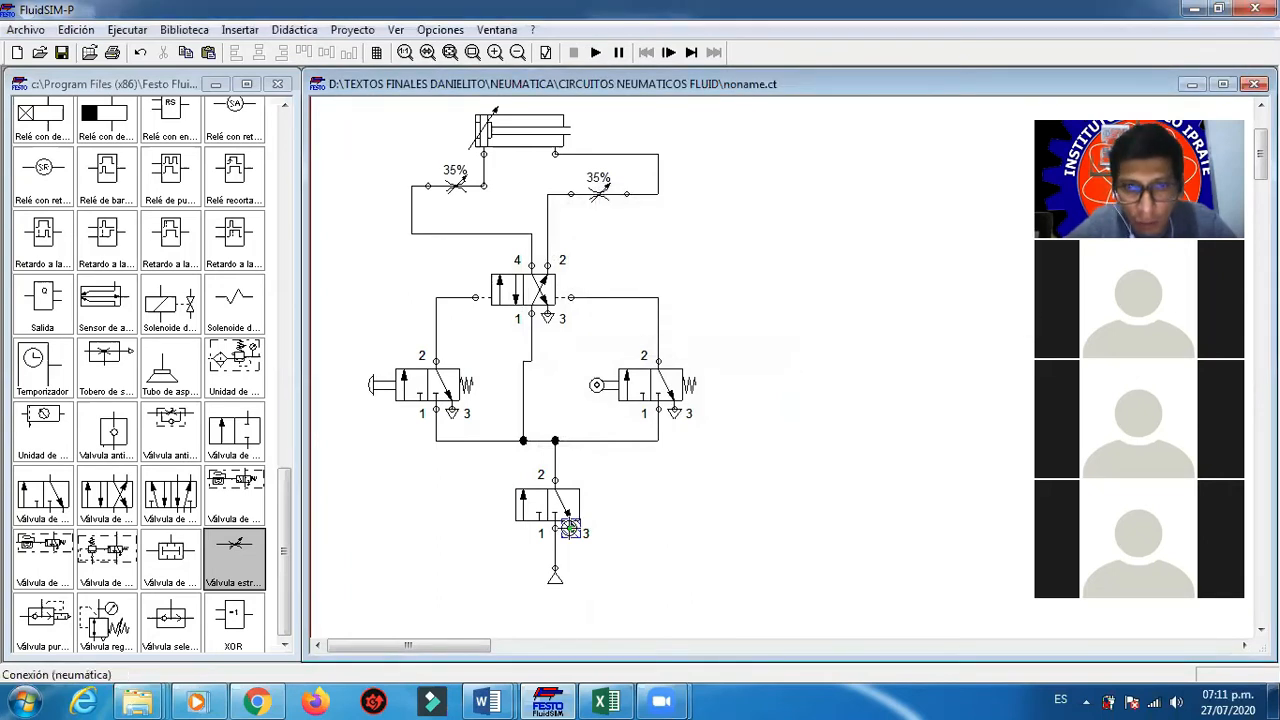
Step: Close port 3 of the lower 3/n-way supply valve with the same exhaust symbol as the other valves
double_click(570, 528)
click(643, 396)
click(630, 523)
click(566, 455)
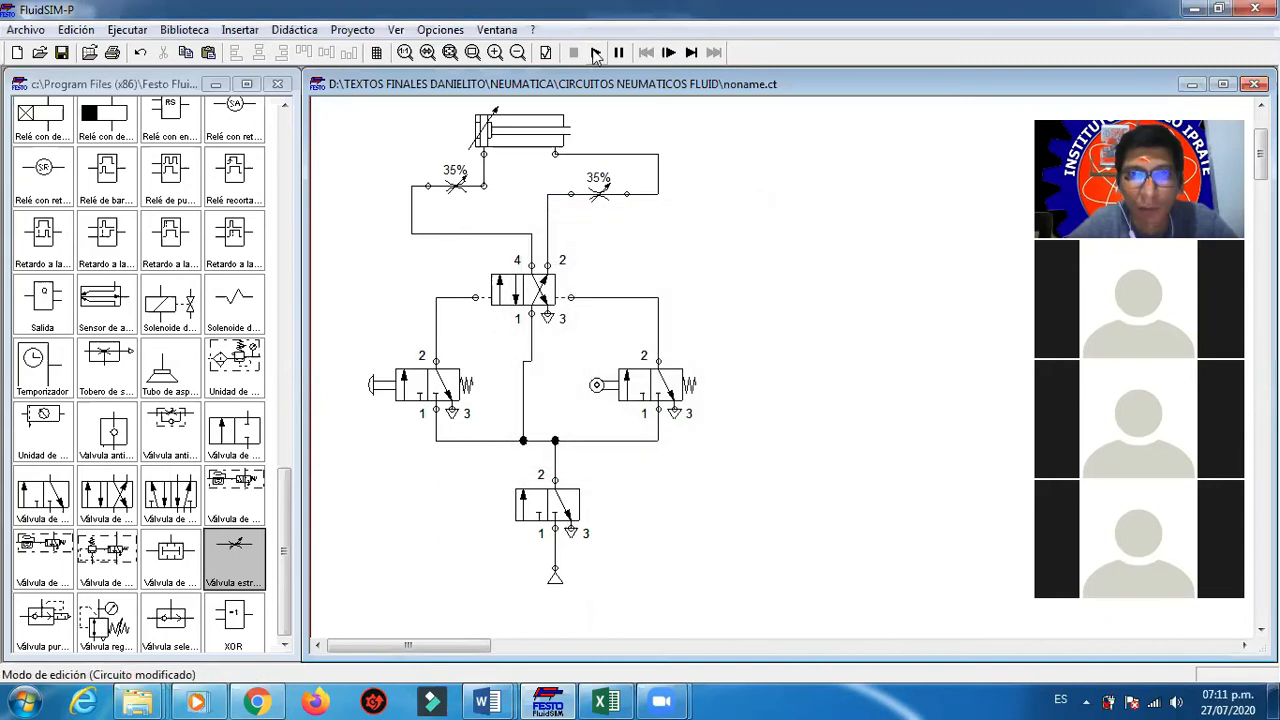
Step: Run the simulation, switch the lower 3/n-way supply valve to pressurize the circuit, and stop the simulation
click(596, 53)
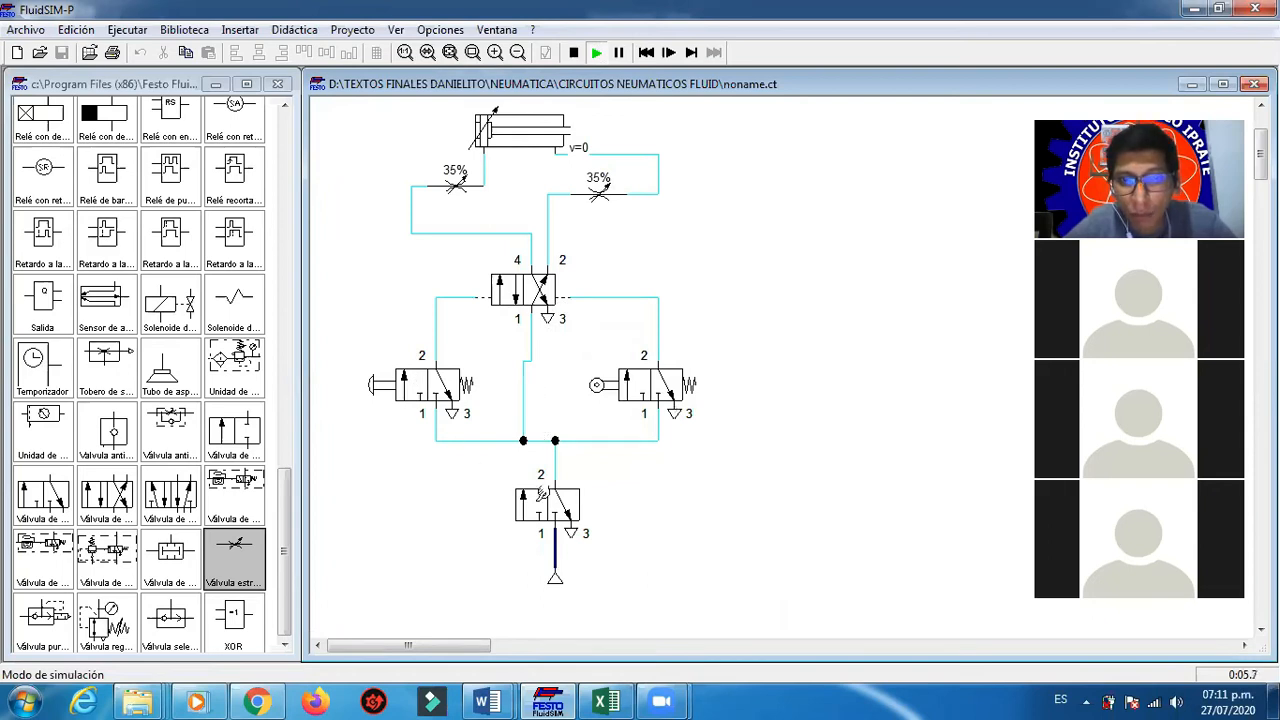
click(541, 493)
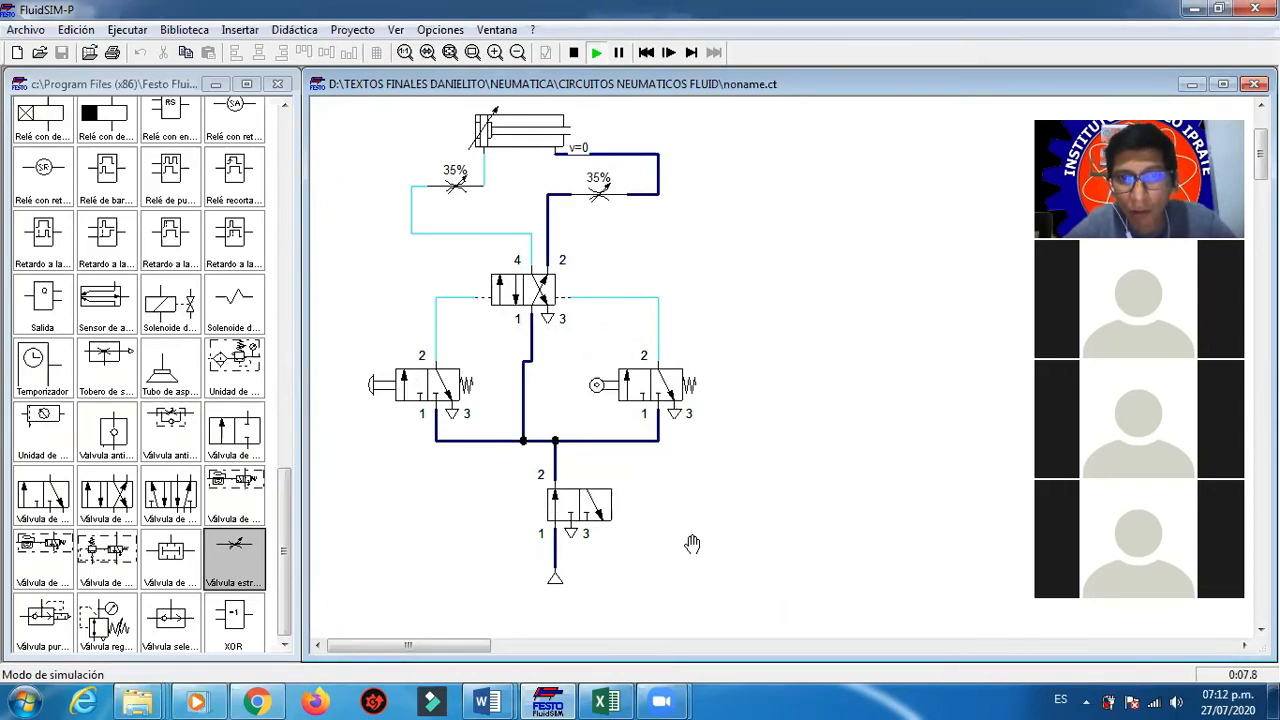
click(574, 53)
click(704, 452)
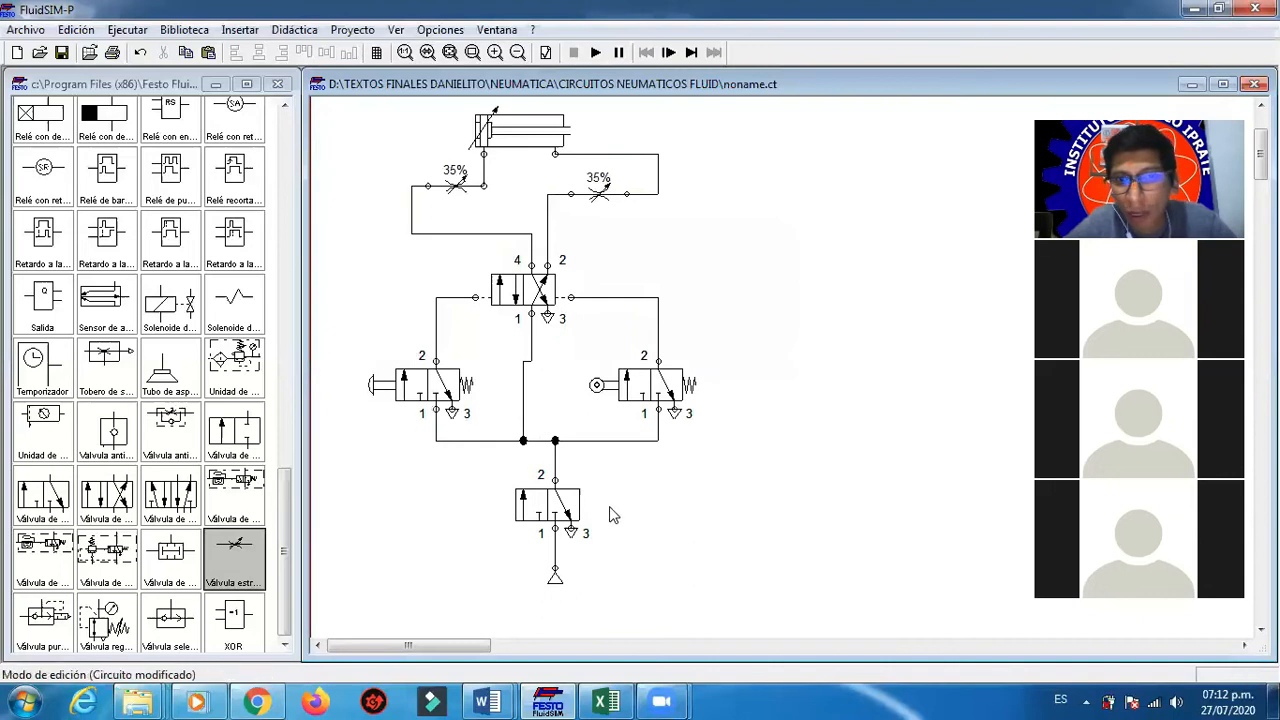
Step: Configure the lower 3/n-way valve with detented manual actuation on its left side and spring return on its right side
click(564, 507)
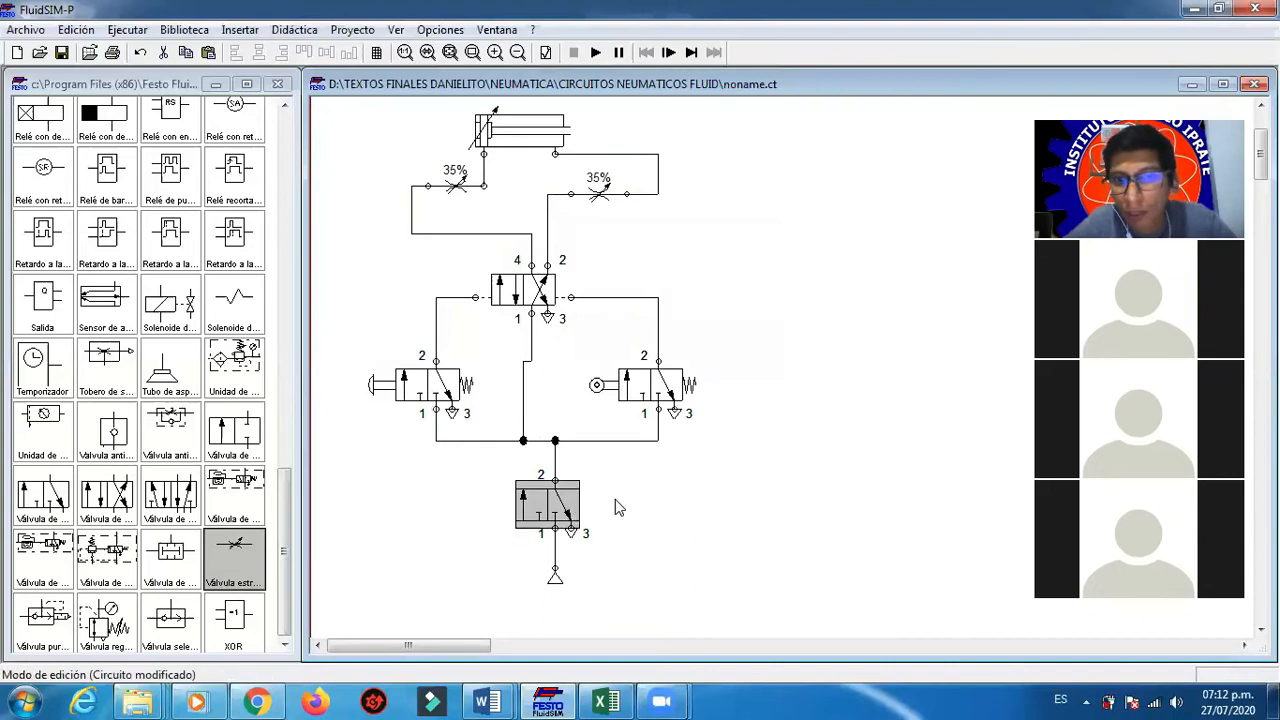
double_click(541, 513)
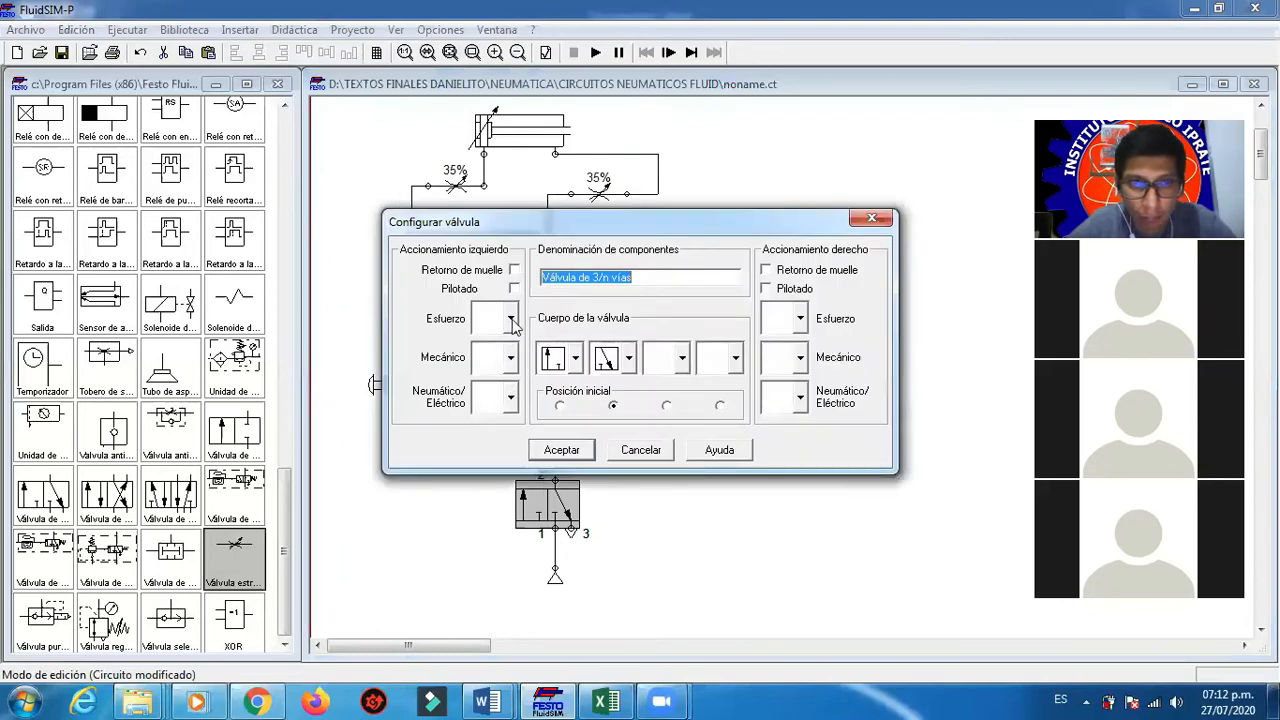
click(511, 319)
click(494, 424)
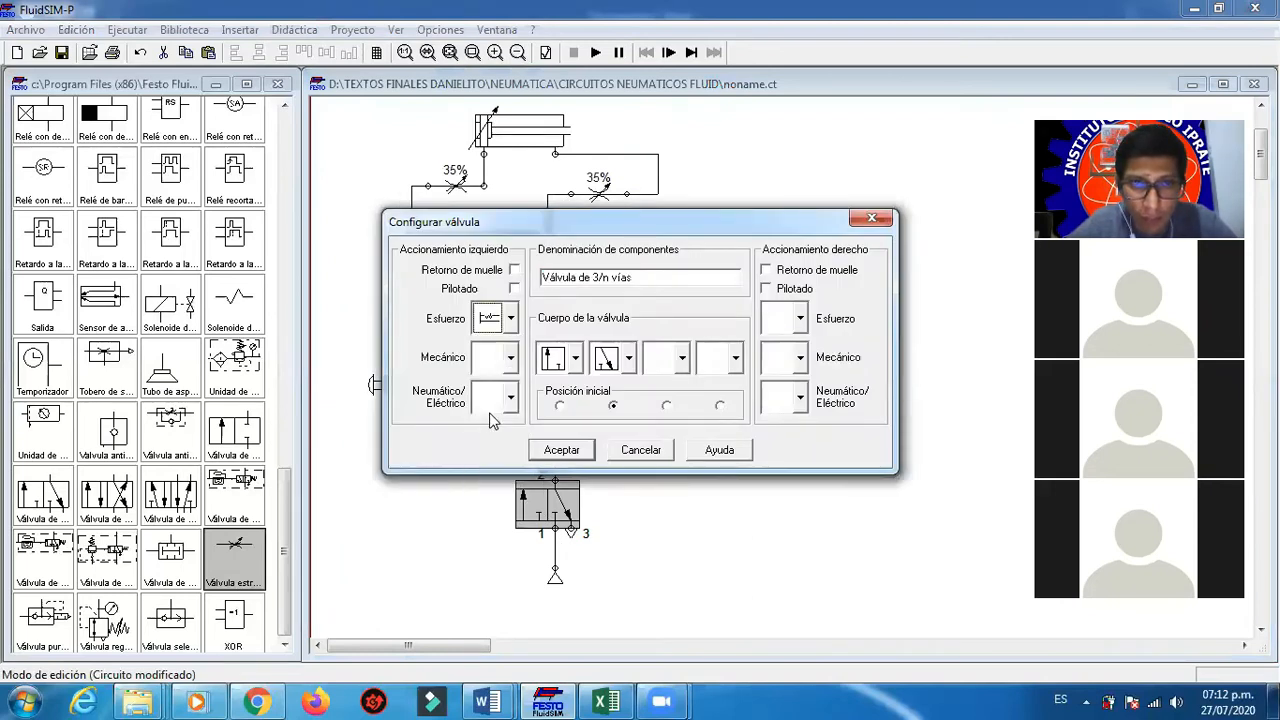
click(806, 272)
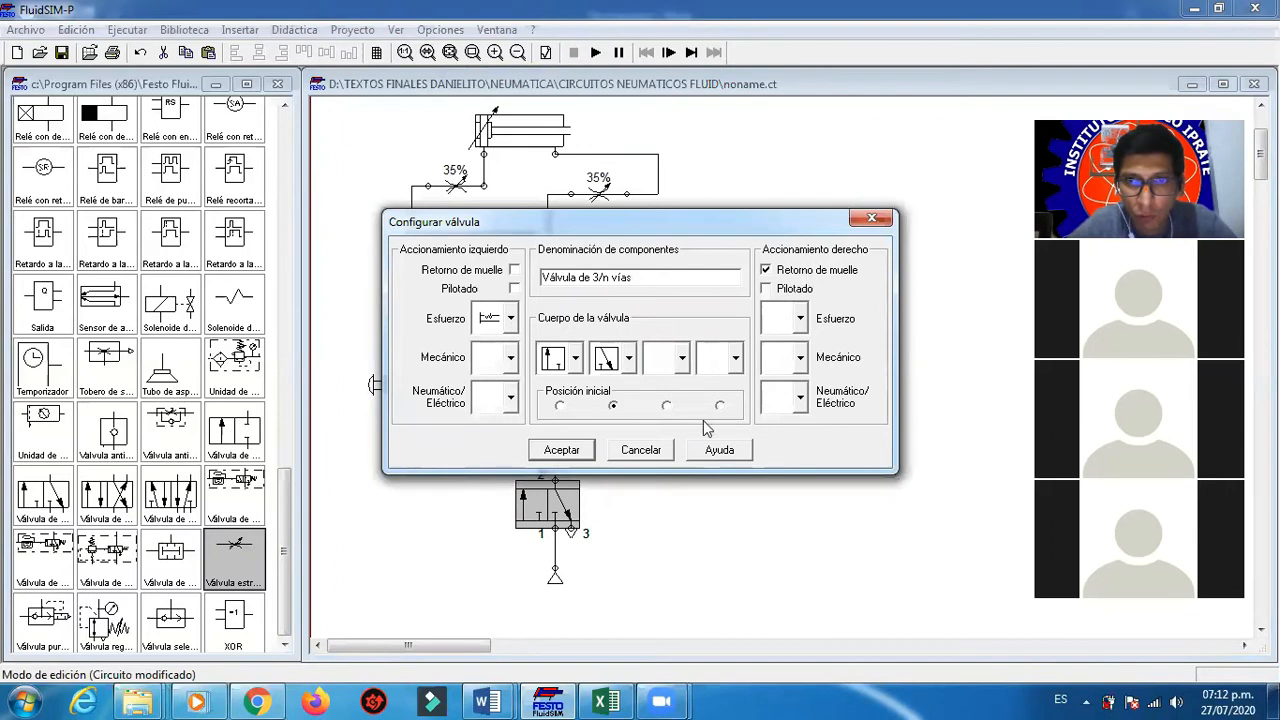
click(561, 452)
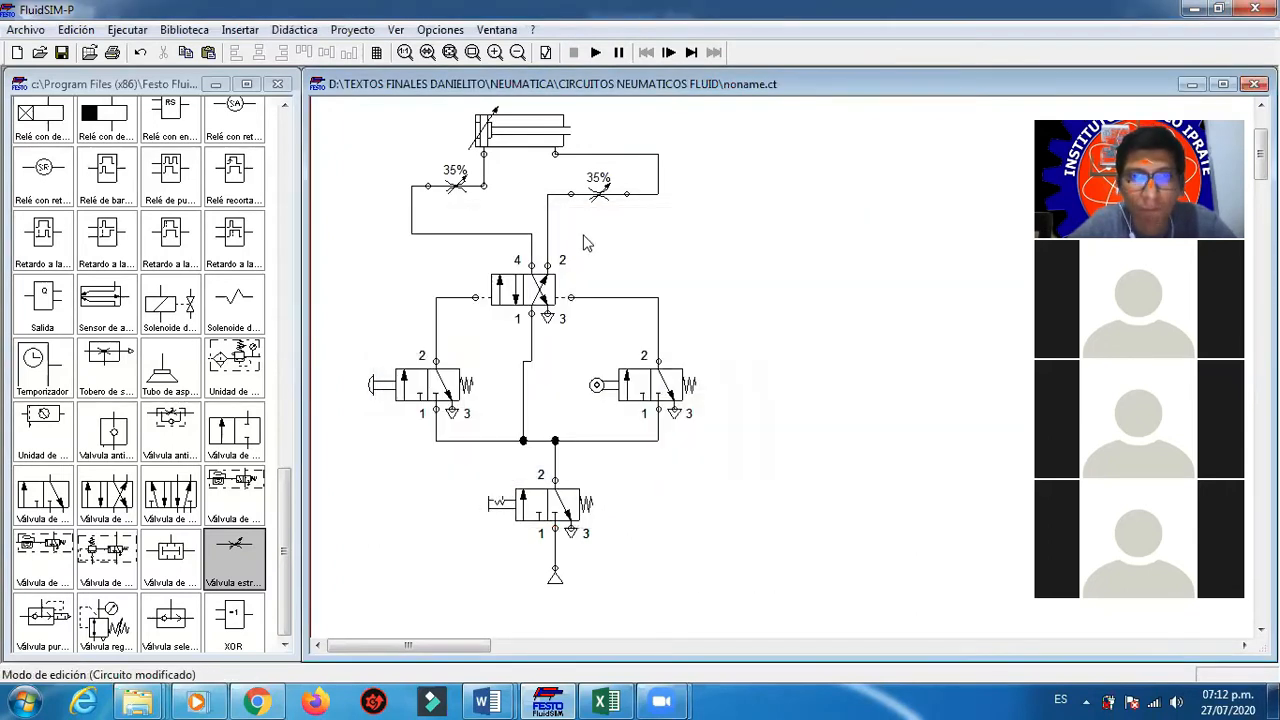
Step: Simulate the circuit by actuating the lower supply valve and the left push-button valve, observe the cylinder's motion, and stop the simulation
click(596, 58)
click(552, 506)
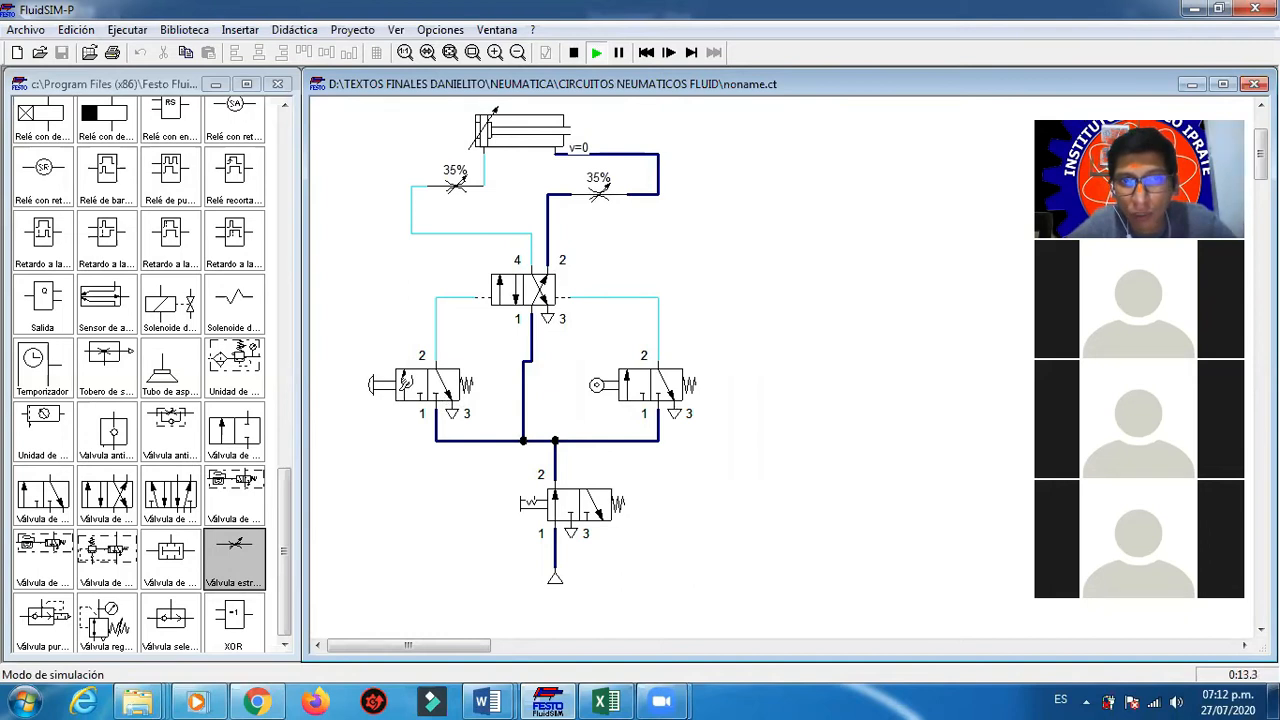
click(405, 382)
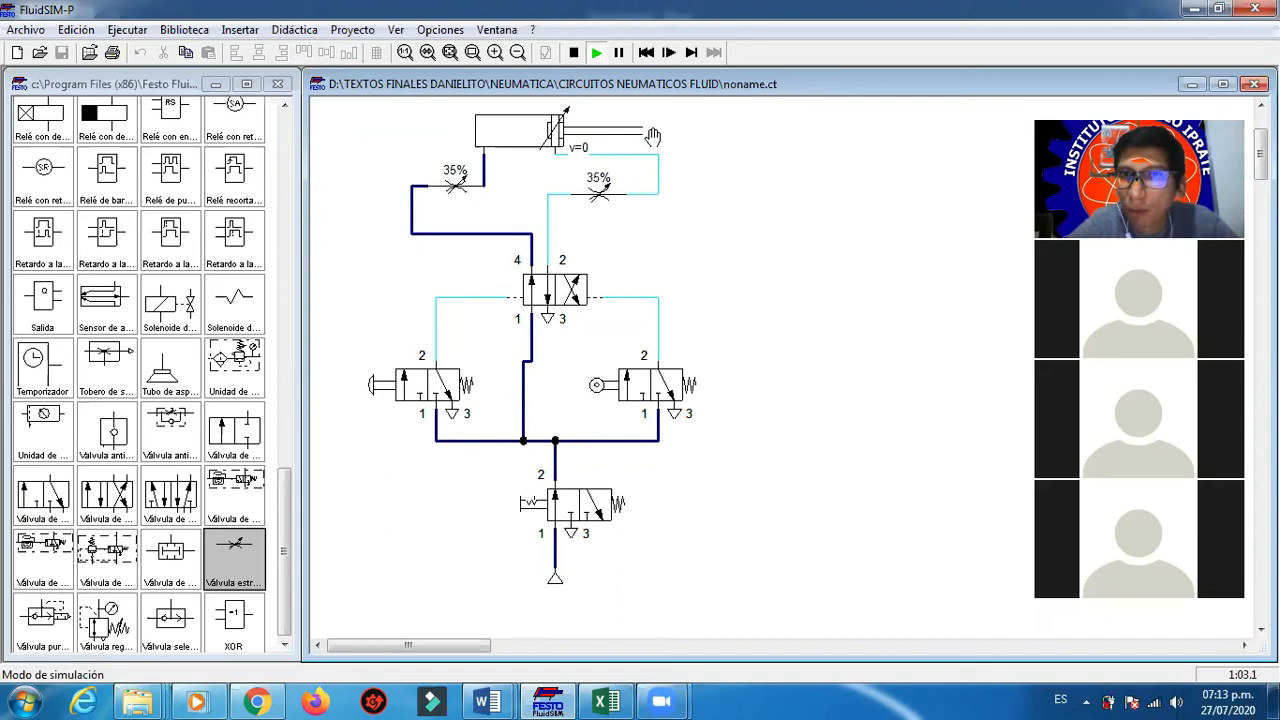
click(573, 55)
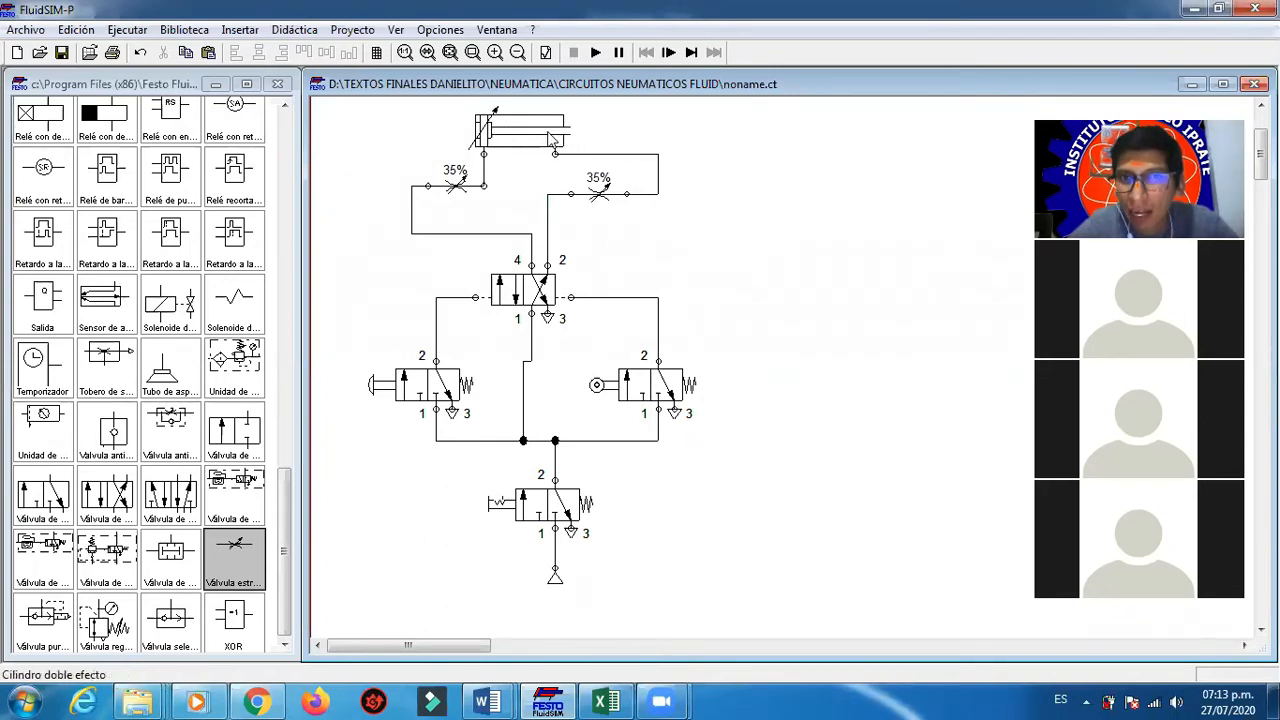
Step: Add three actuation marks named A0, A1 and A2 to the distance rule of the double-acting cylinder
mouse_move(524, 134)
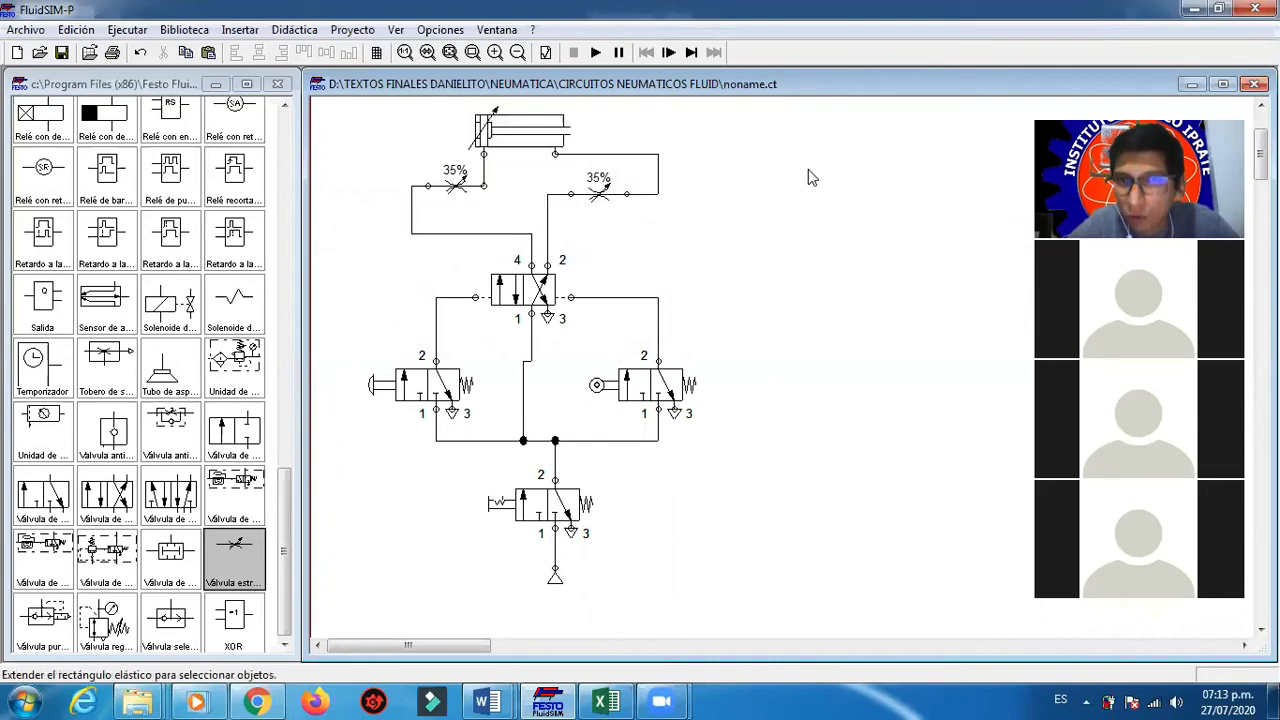
click(534, 146)
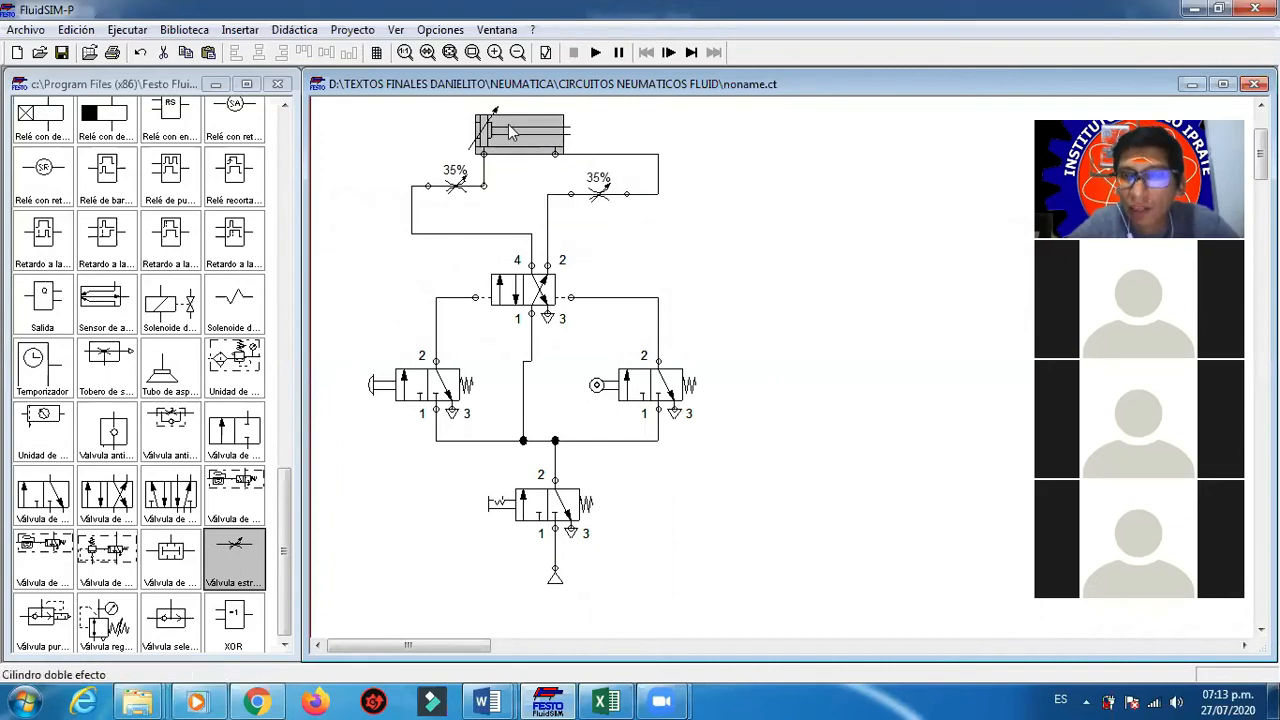
mouse_move(502, 137)
click(619, 141)
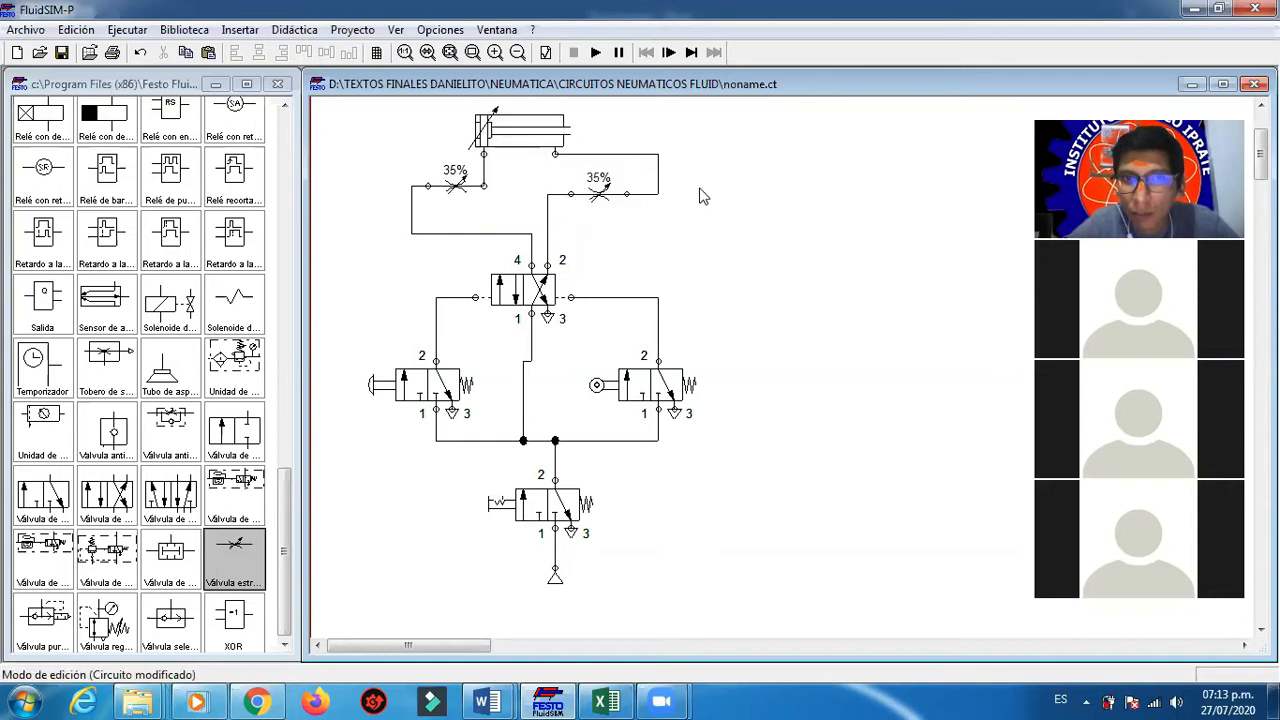
click(527, 150)
double_click(527, 150)
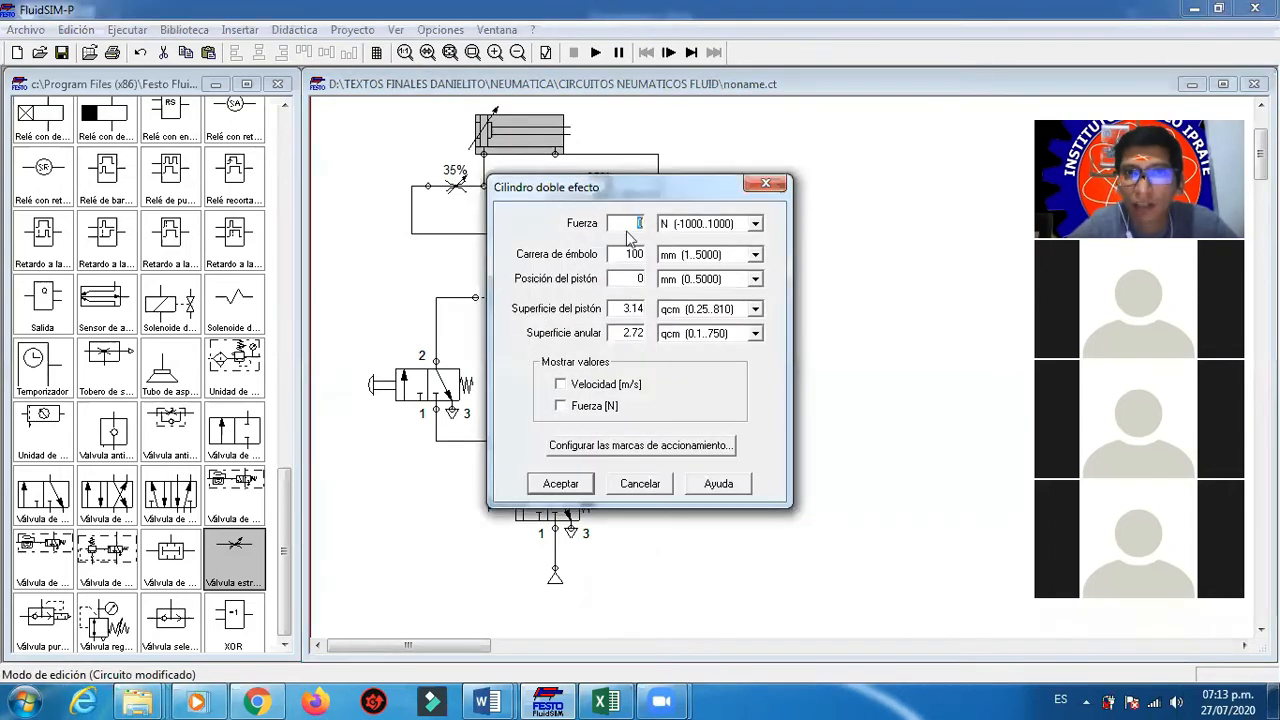
drag(632, 186, 542, 177)
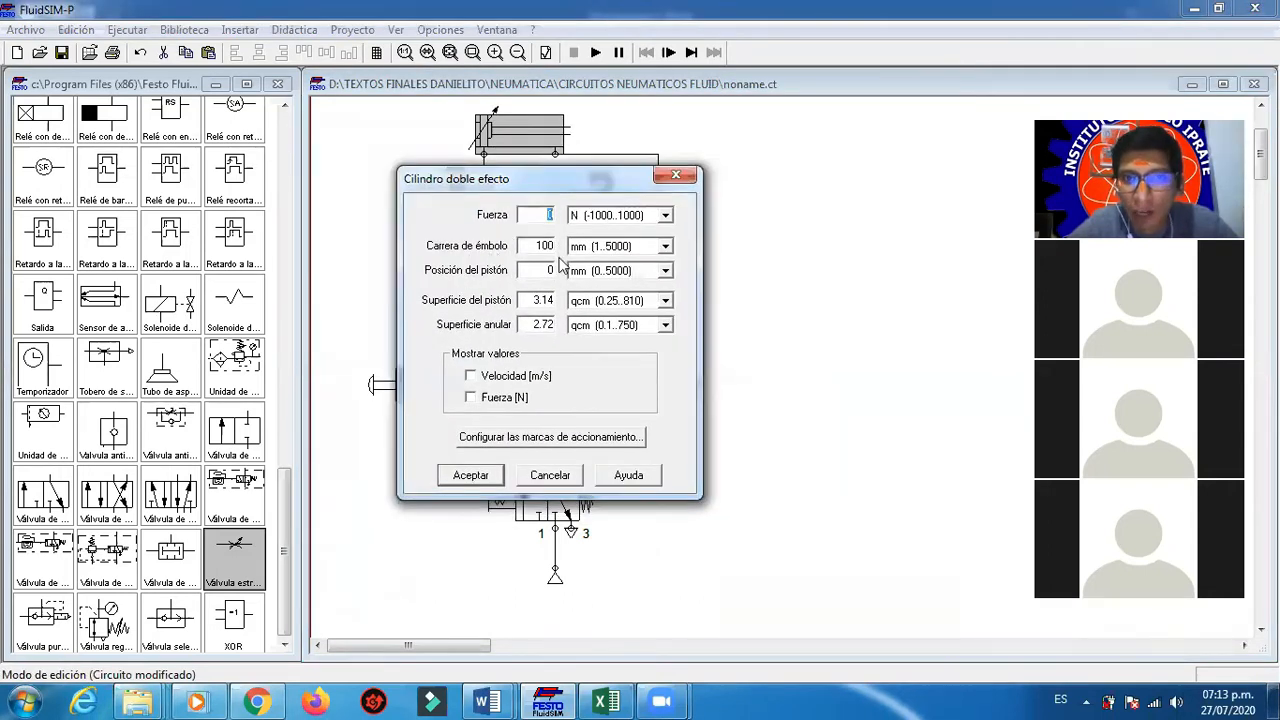
click(563, 441)
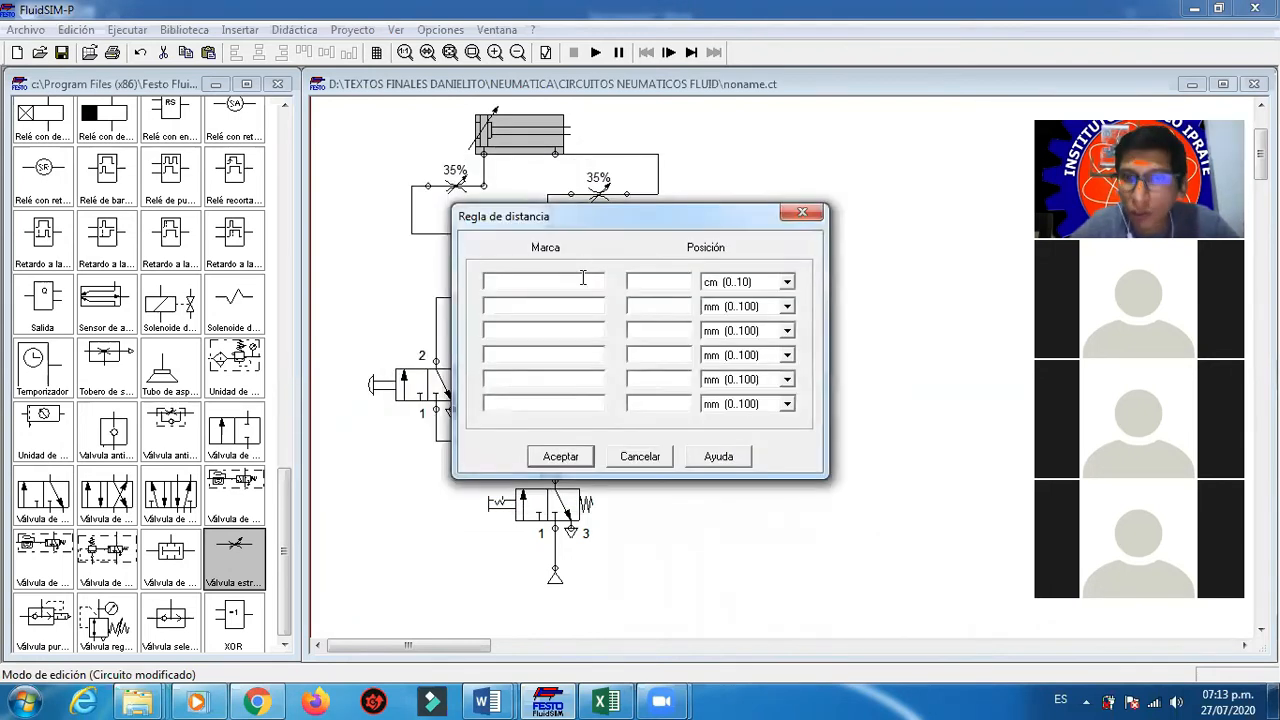
click(582, 278)
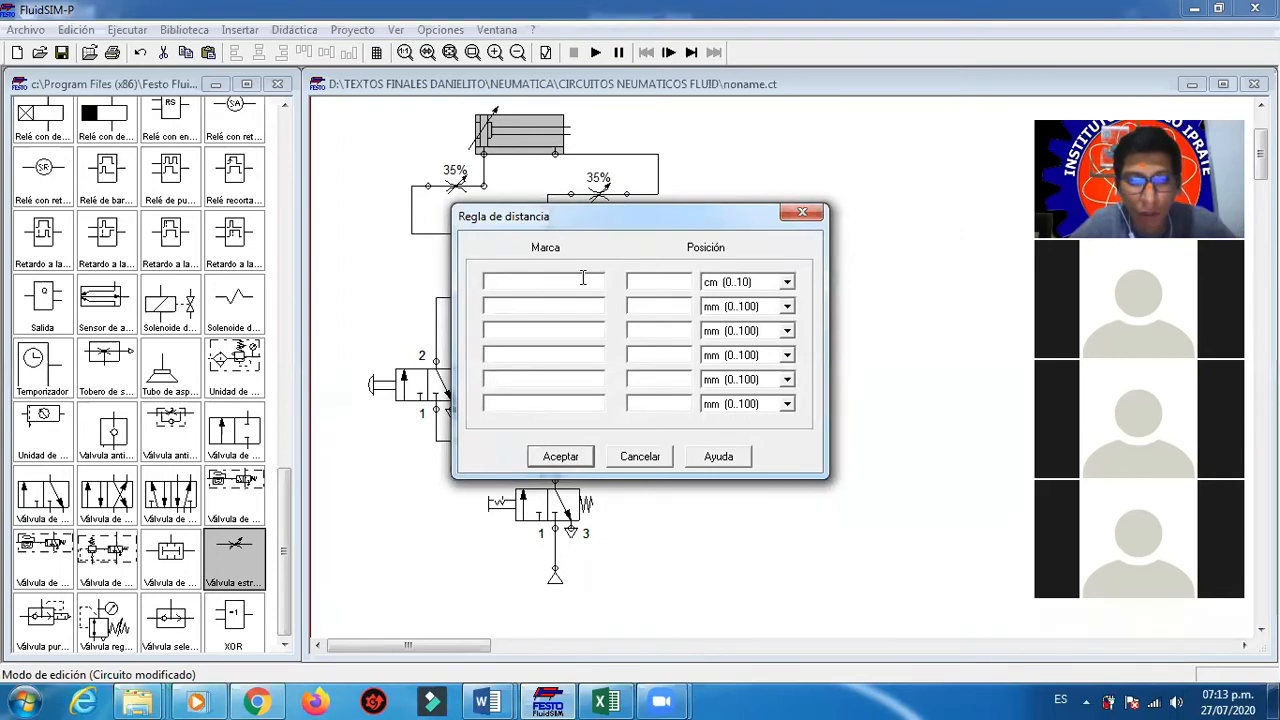
text(A0)
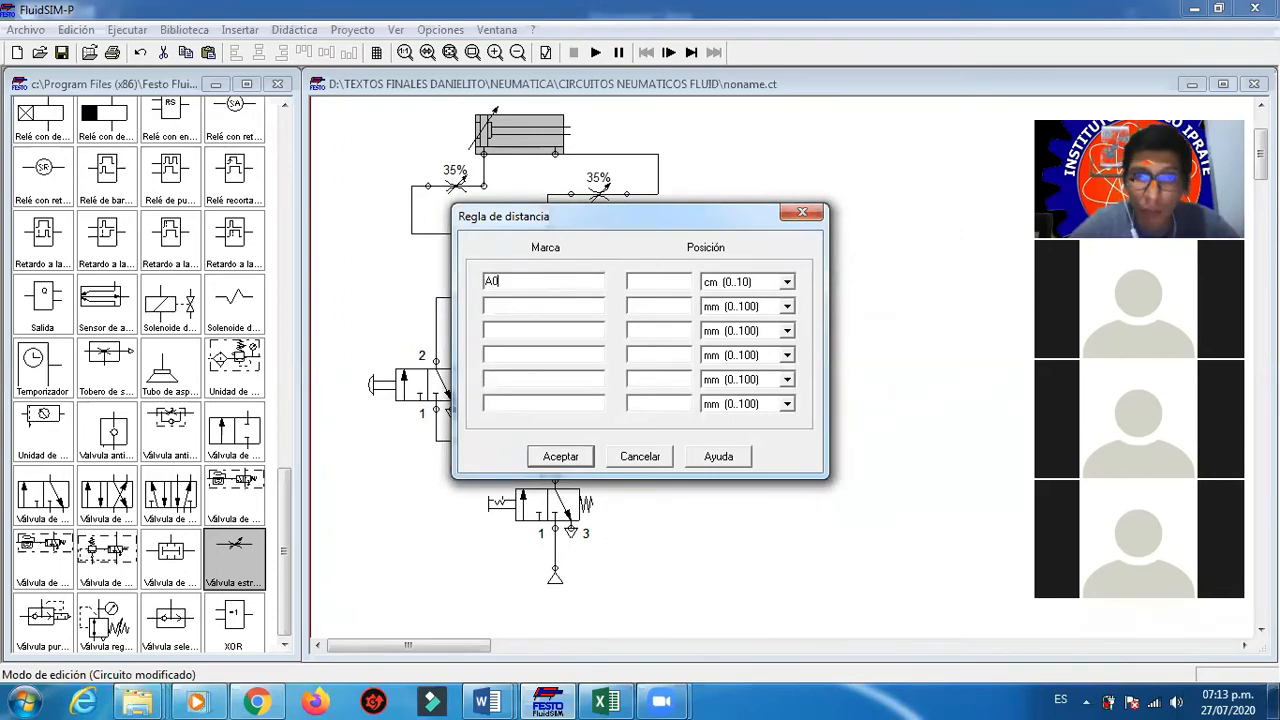
text(A2)
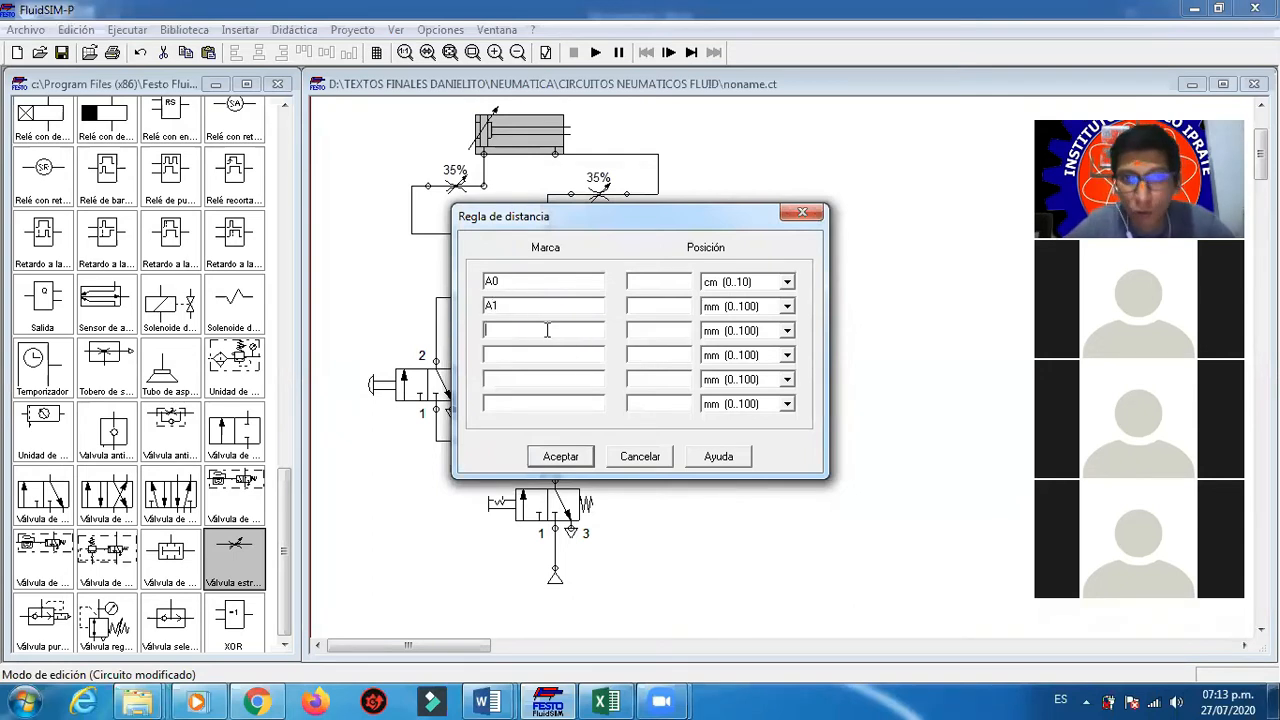
Step: Position marks A0, A1 and A2 at 0, 5 and 10 cm and apply them to the cylinder
click(787, 306)
click(726, 336)
click(787, 330)
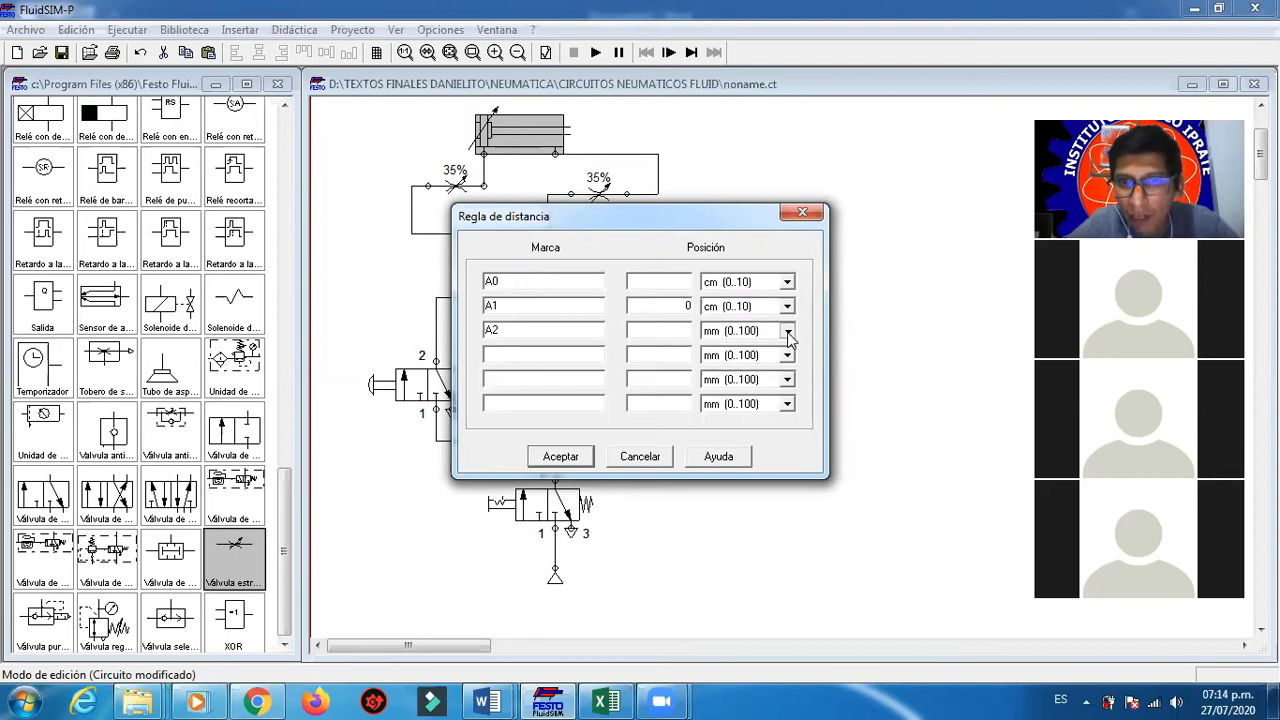
click(727, 359)
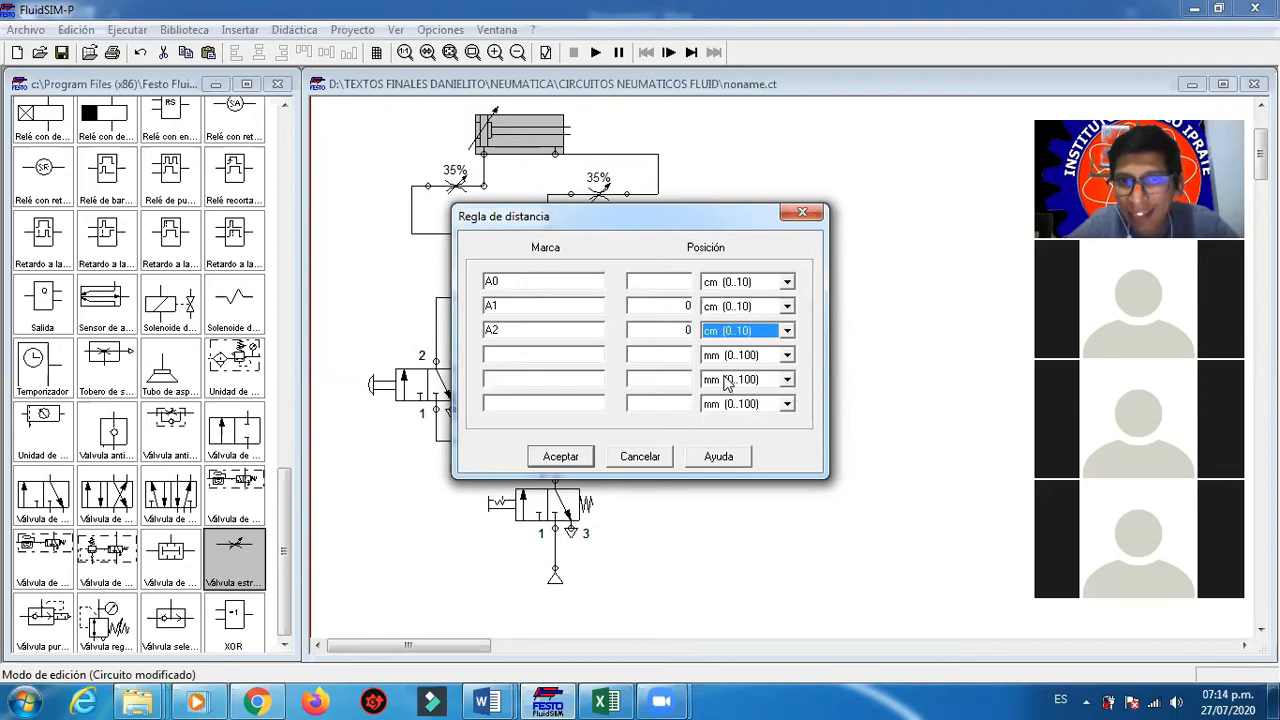
click(689, 281)
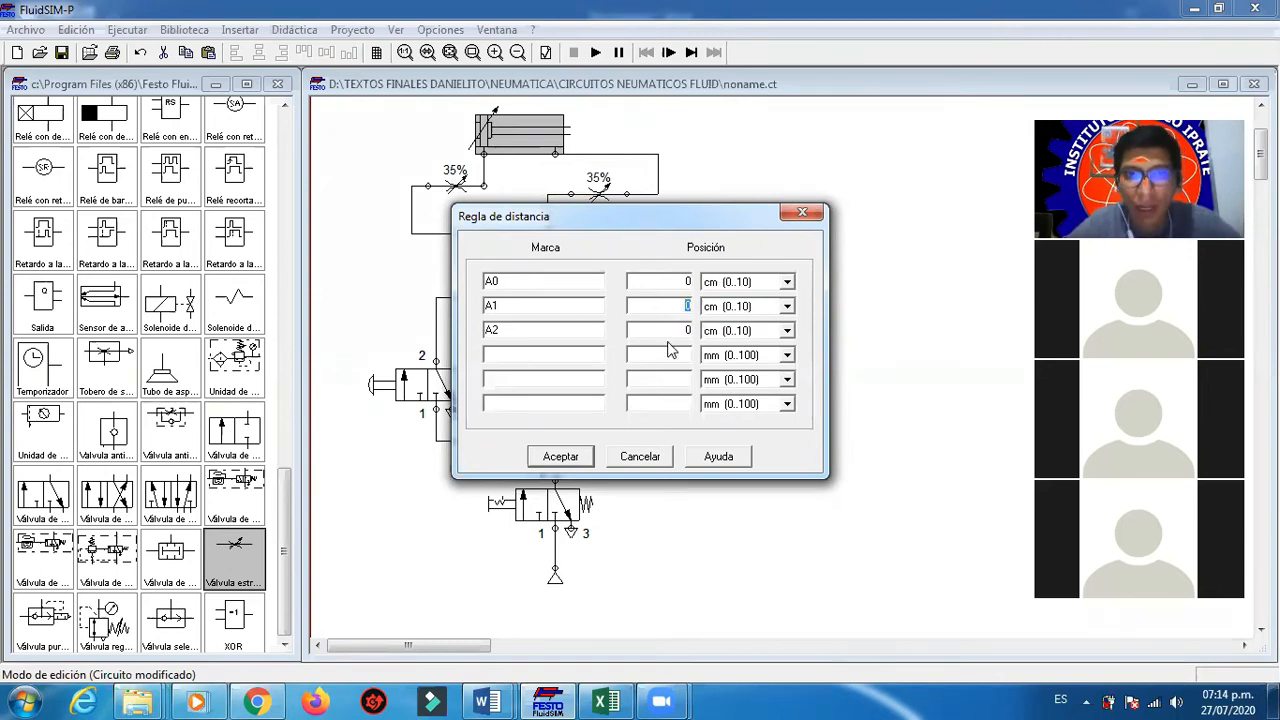
text(5)
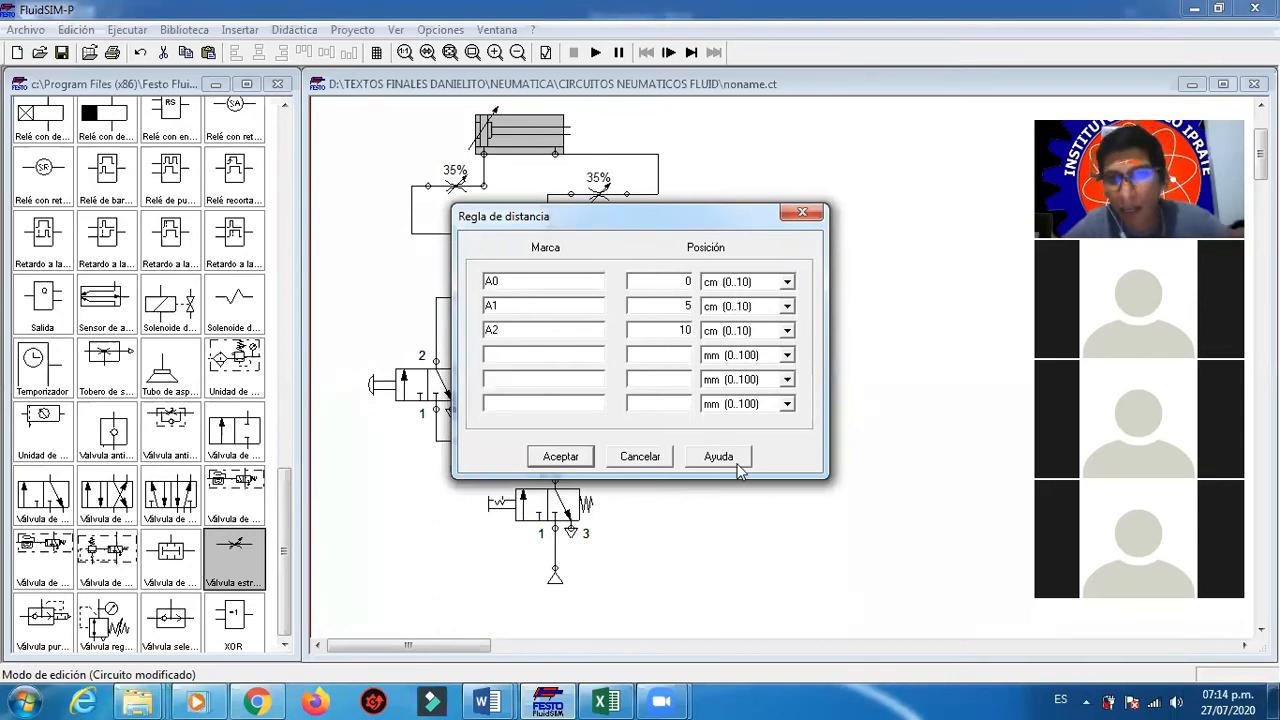
click(561, 457)
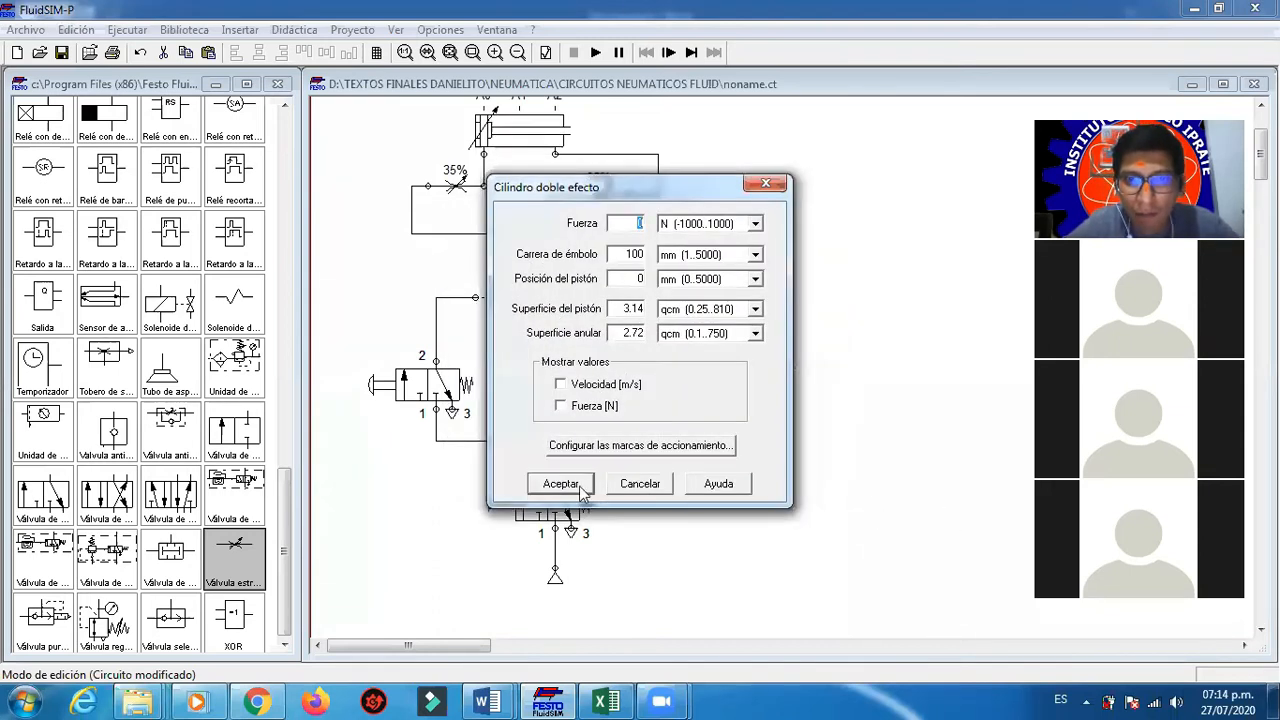
click(561, 484)
Step: Move the distance rule to the right of the cylinder so that mark A0 aligns with the tip of the retracted rod
scroll(840, 399, up, 2)
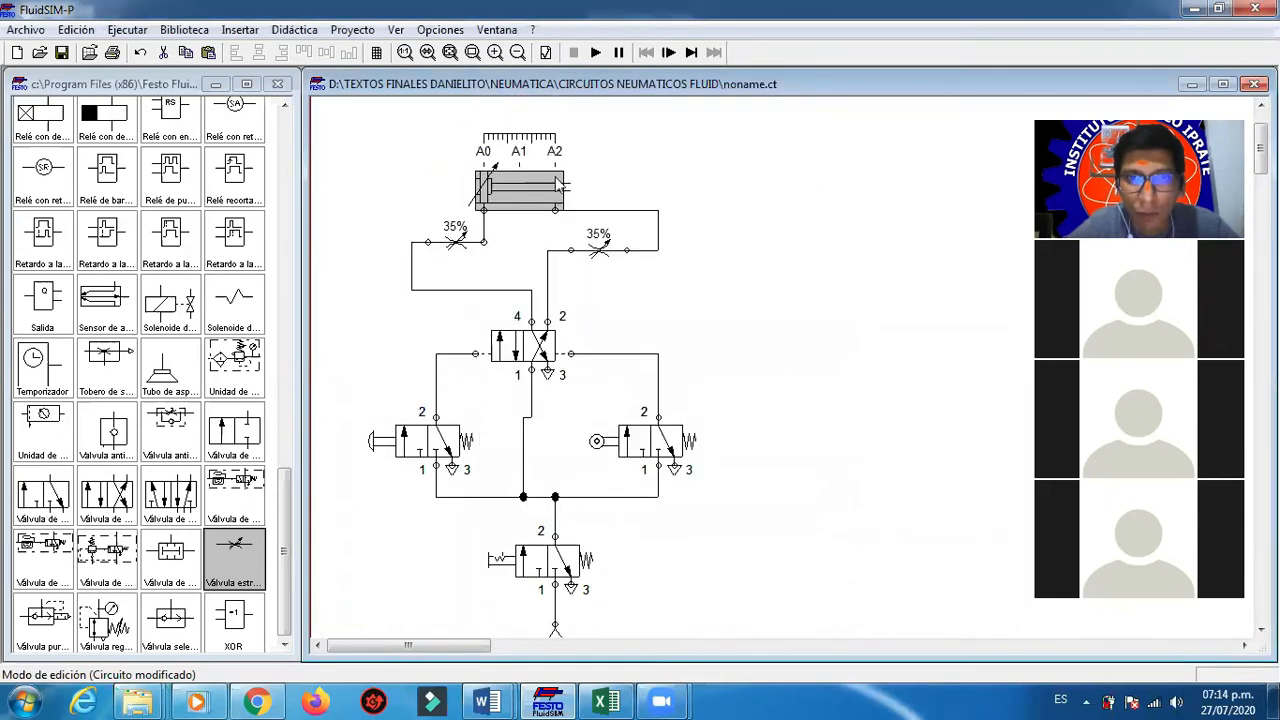
drag(520, 142, 605, 149)
click(724, 217)
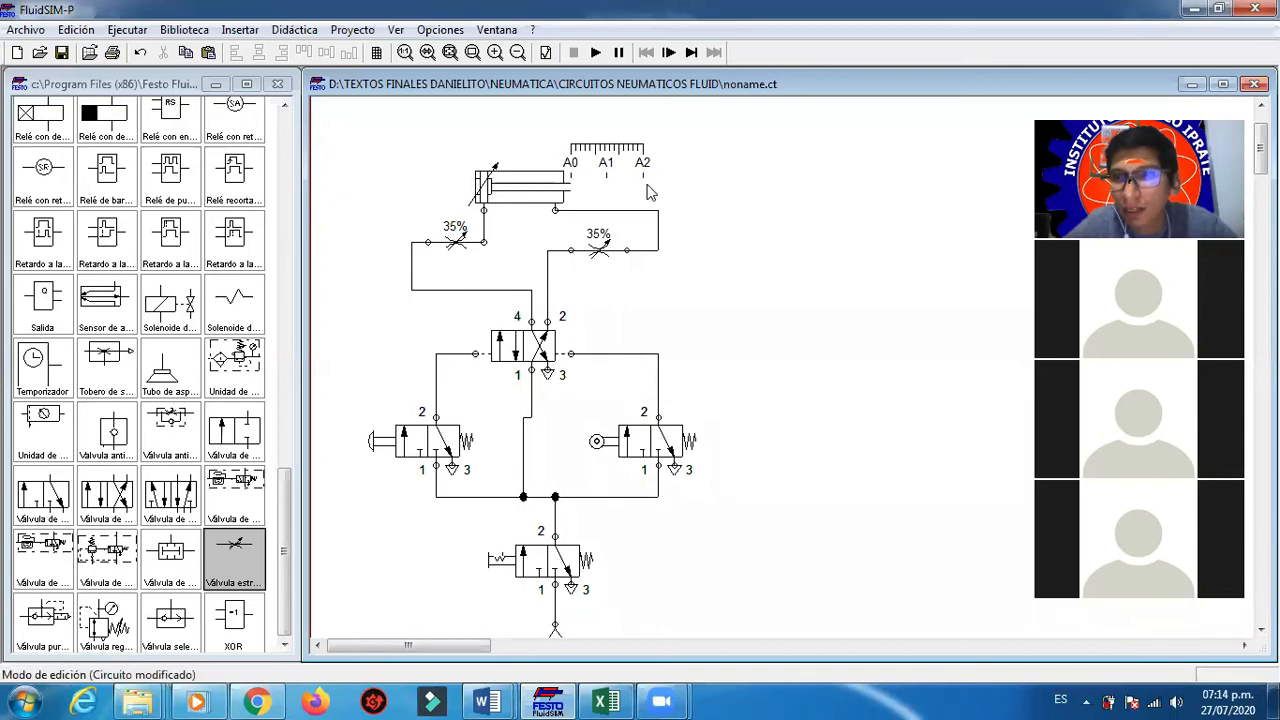
Step: Replace the double-acting cylinder's actuation marks A0, A1 and A2 with a single mark AF at 10 cm and accept the cylinder settings
double_click(557, 188)
click(620, 450)
double_click(491, 330)
key(Delete)
double_click(489, 305)
key(Delete)
double_click(690, 306)
key(Delete)
double_click(684, 331)
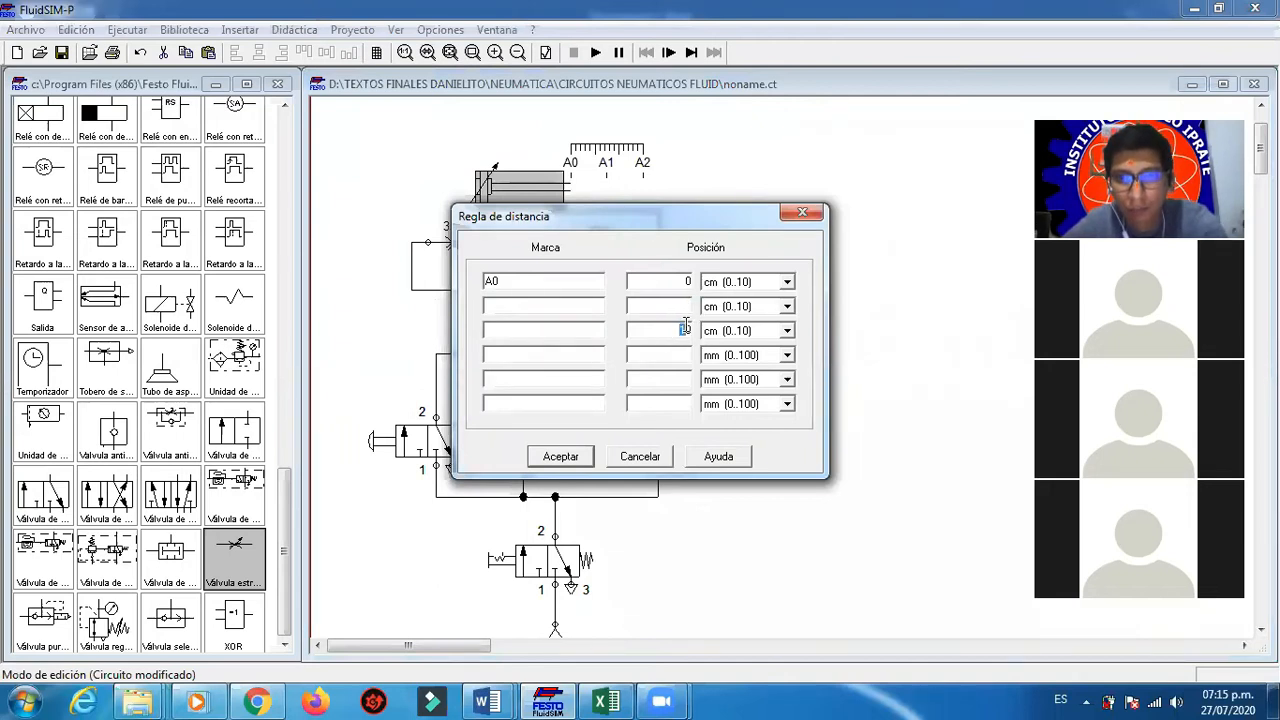
key(Delete)
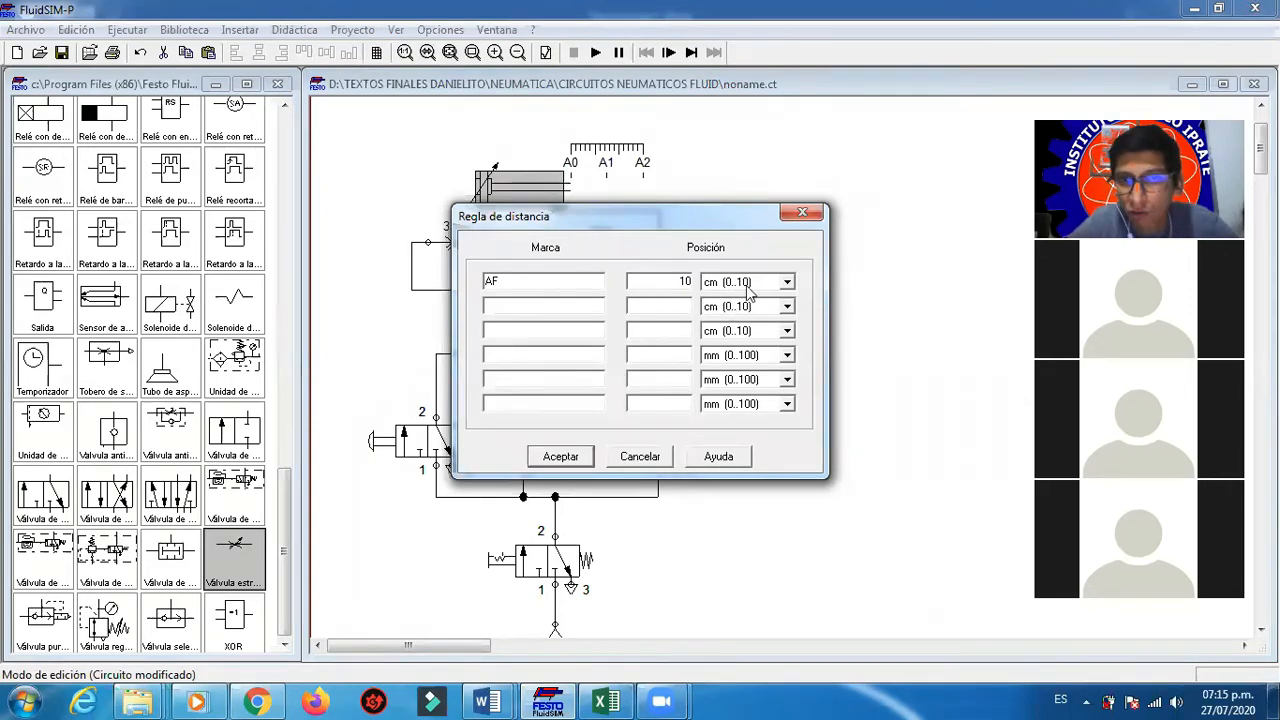
click(561, 460)
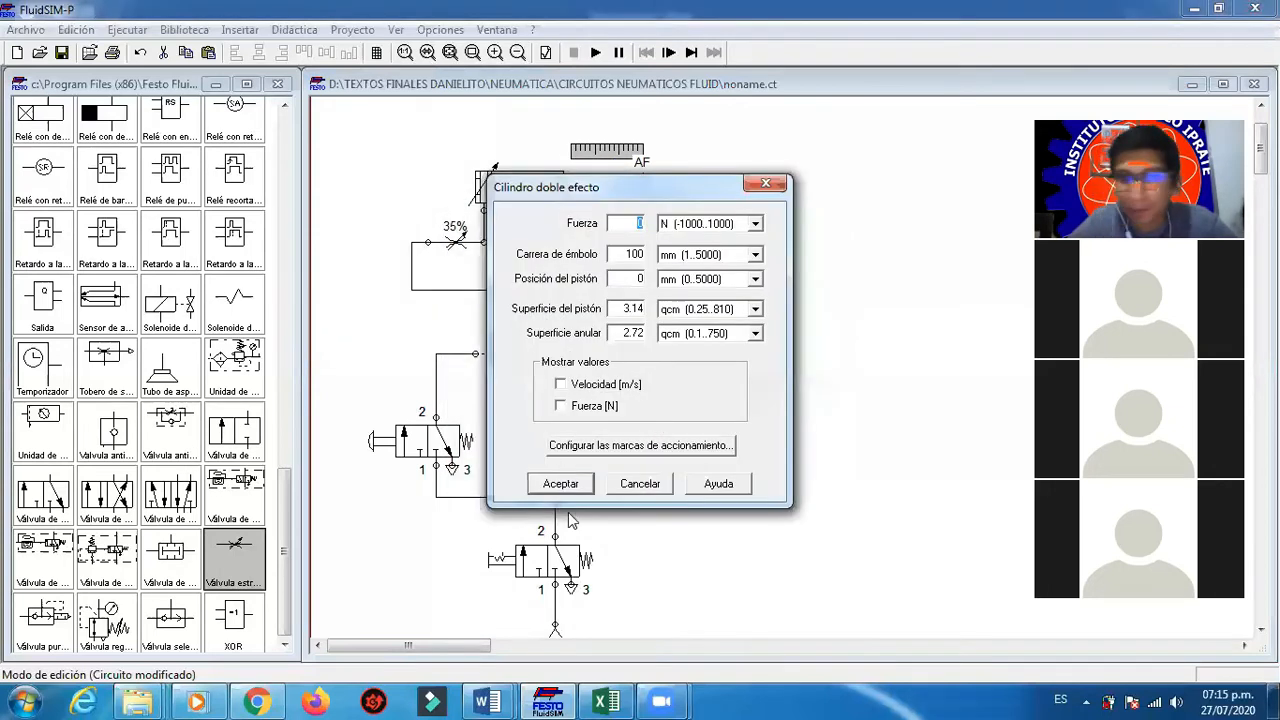
click(577, 489)
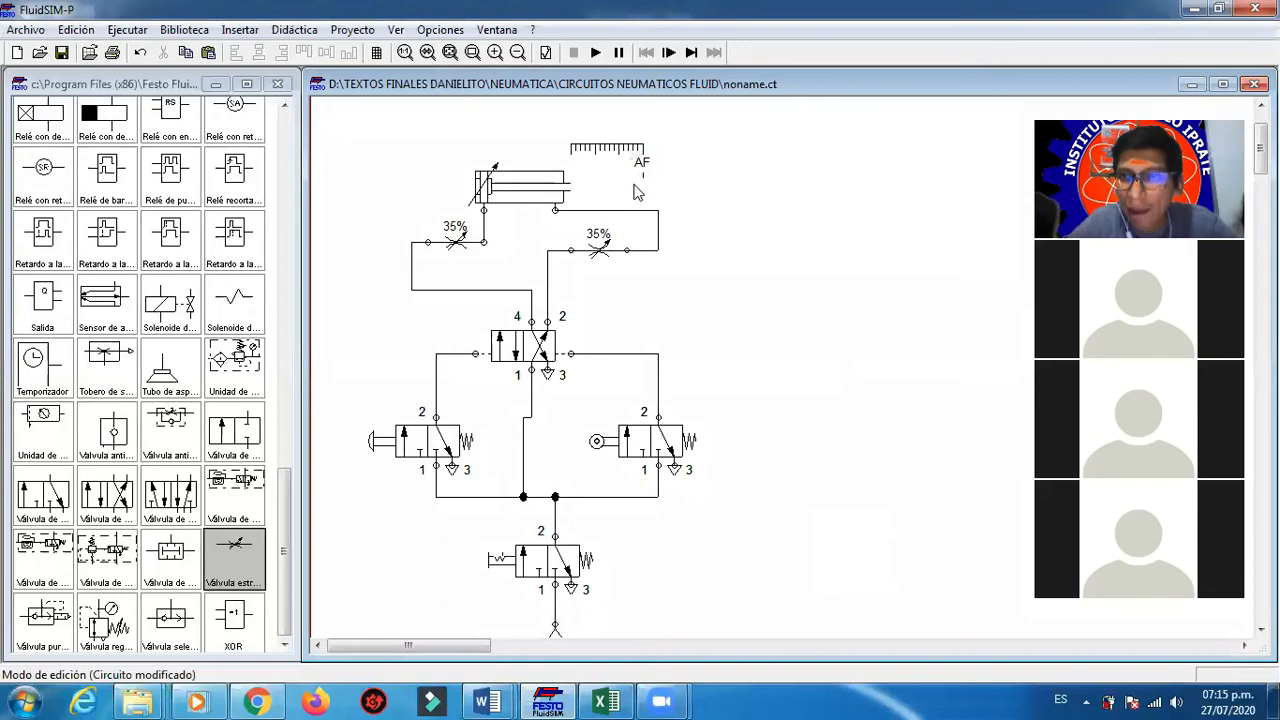
Step: Simulate the circuit, actuating the lower supply valve, the left push-button valve and then the right roller valve, and stop the simulation
click(596, 54)
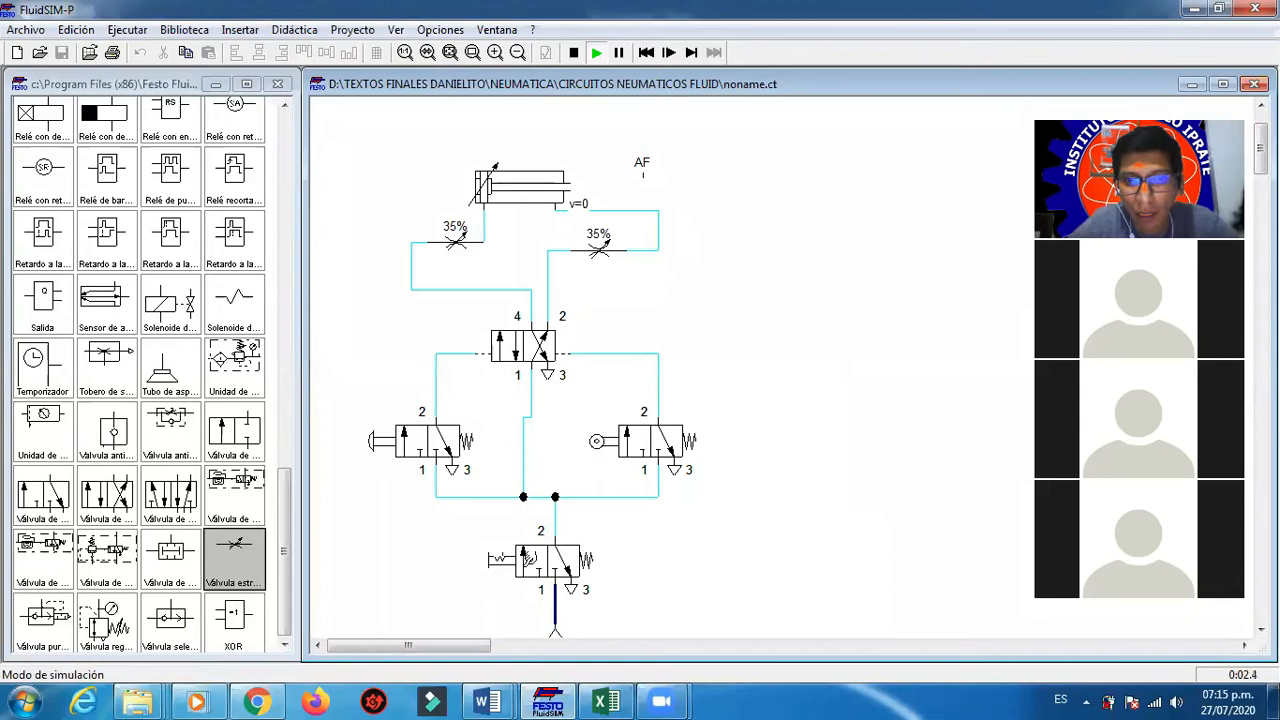
click(527, 557)
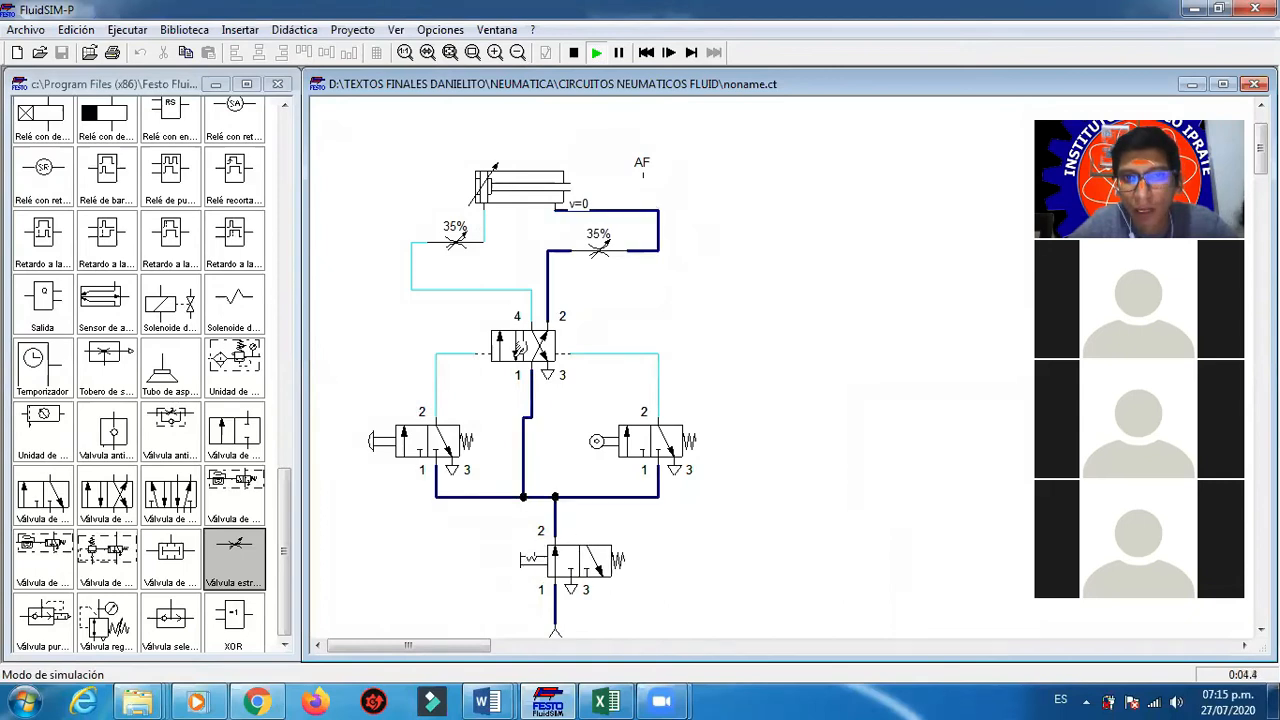
click(408, 437)
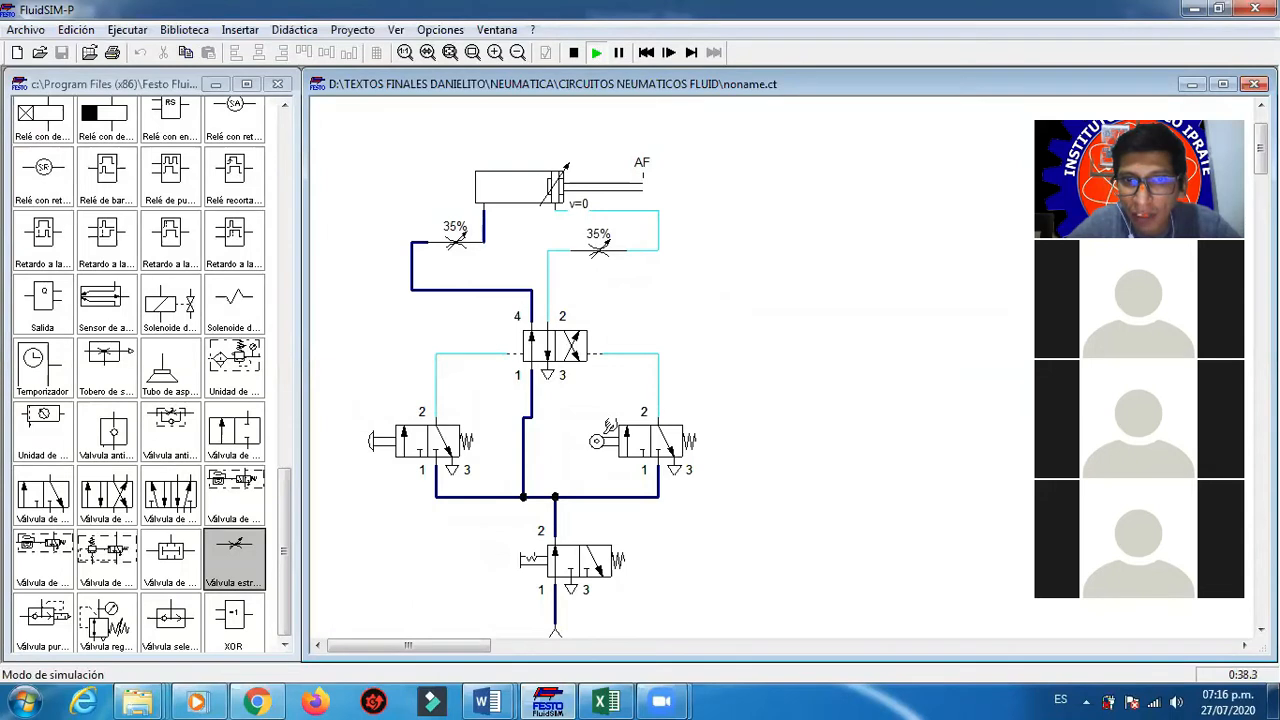
click(597, 440)
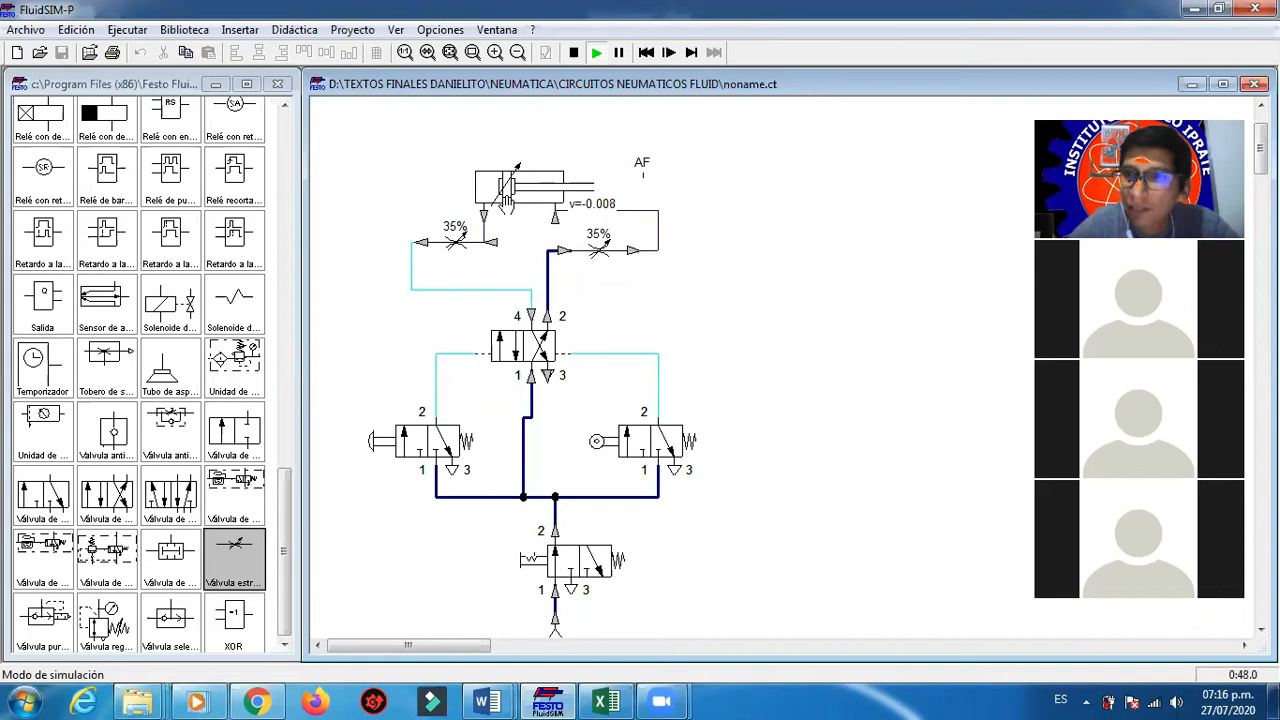
click(574, 53)
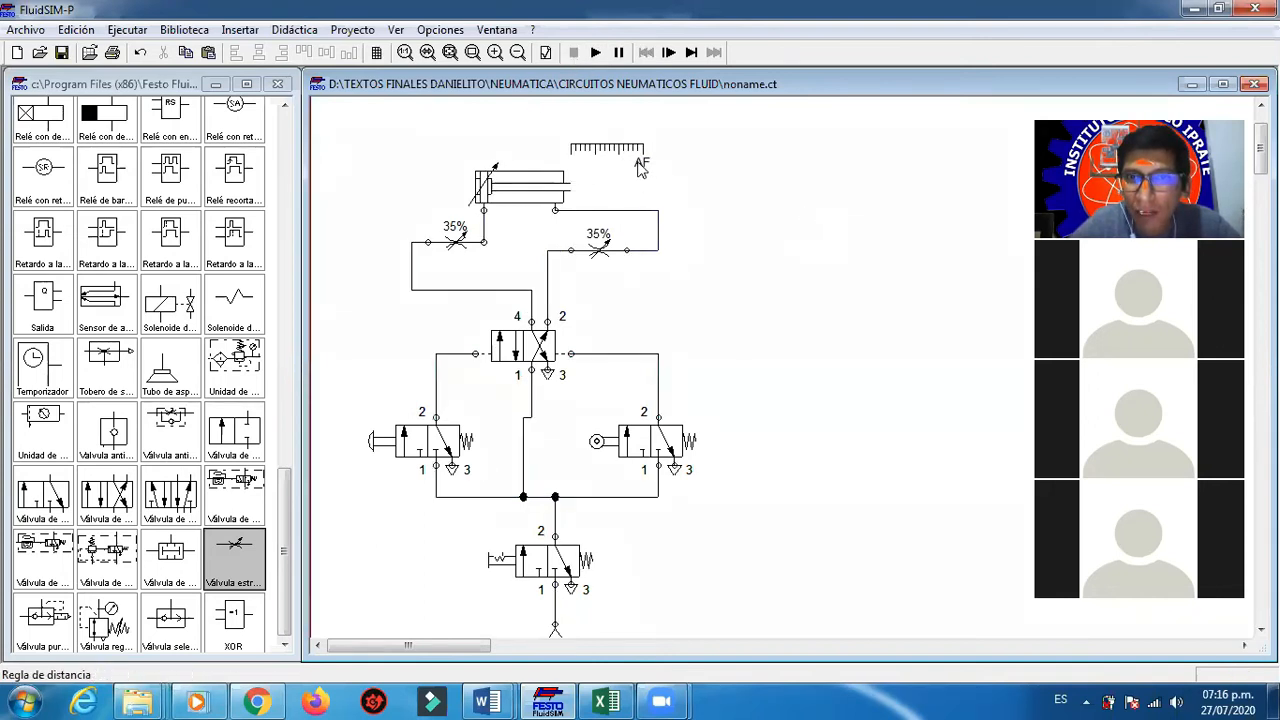
Step: Assign mark AF to the right valve's roller and simulate the circuit by actuating the supply valve and the left push-button valve
double_click(596, 441)
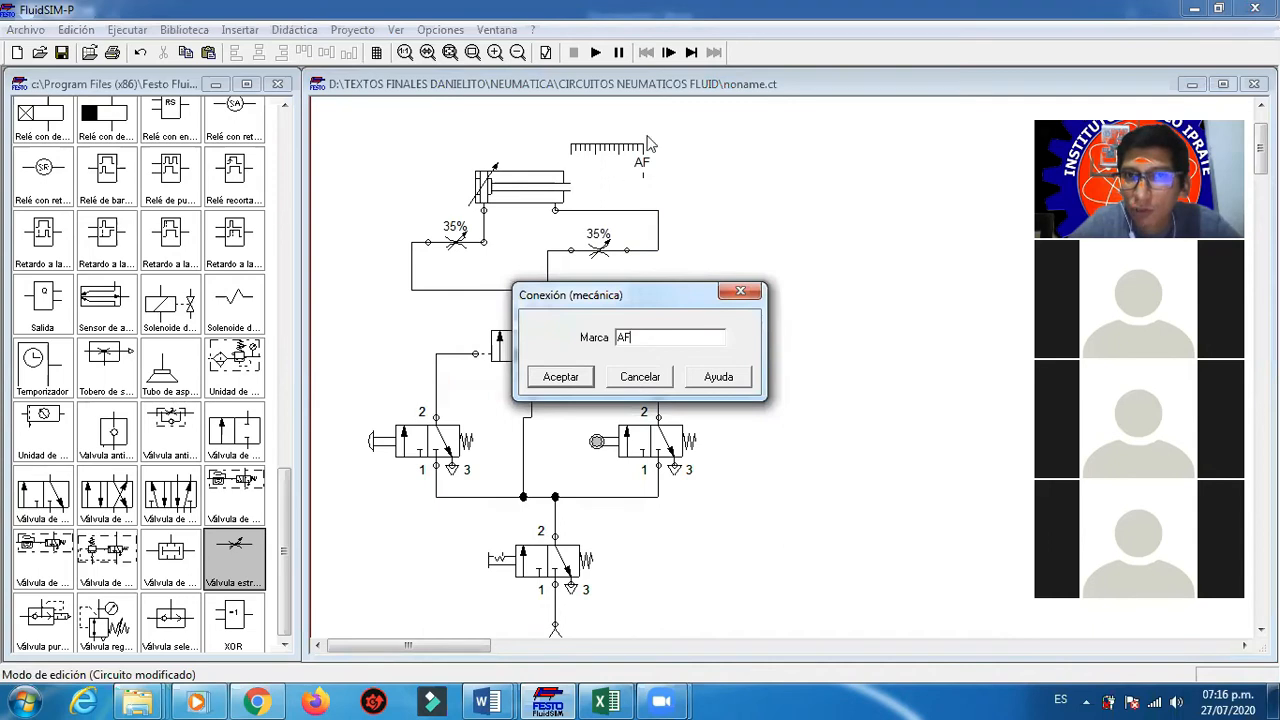
click(560, 377)
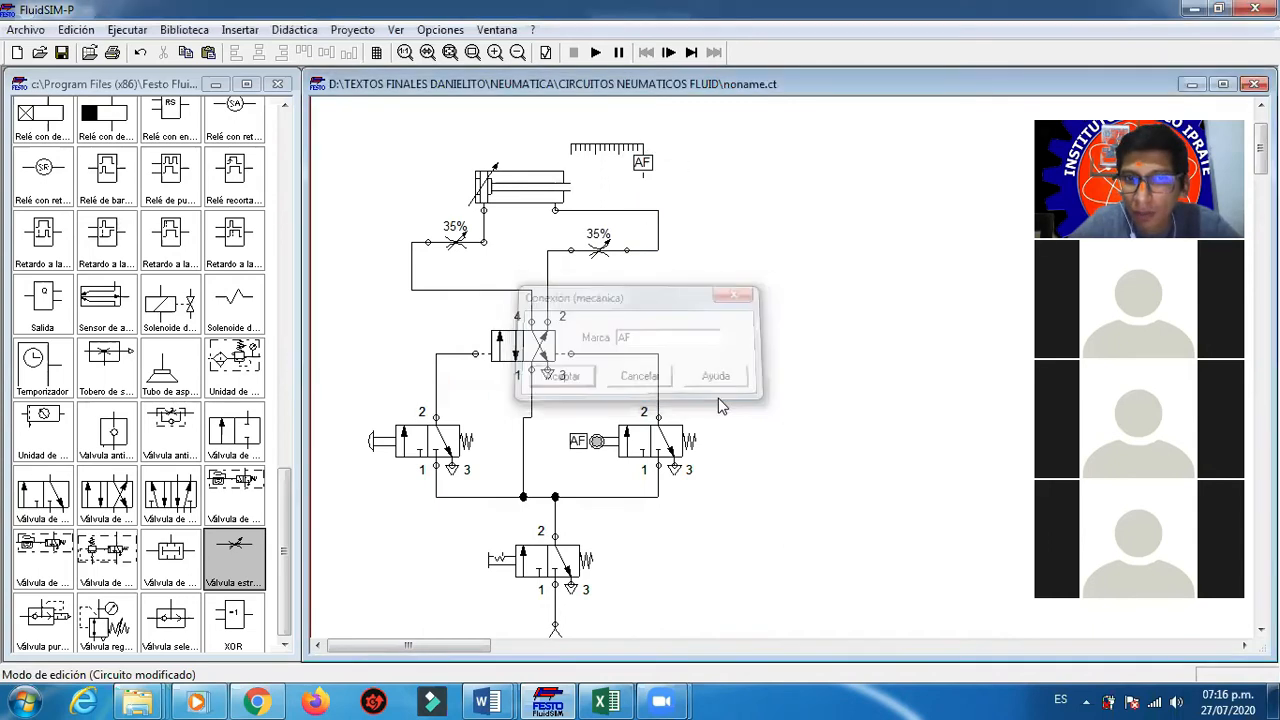
click(596, 53)
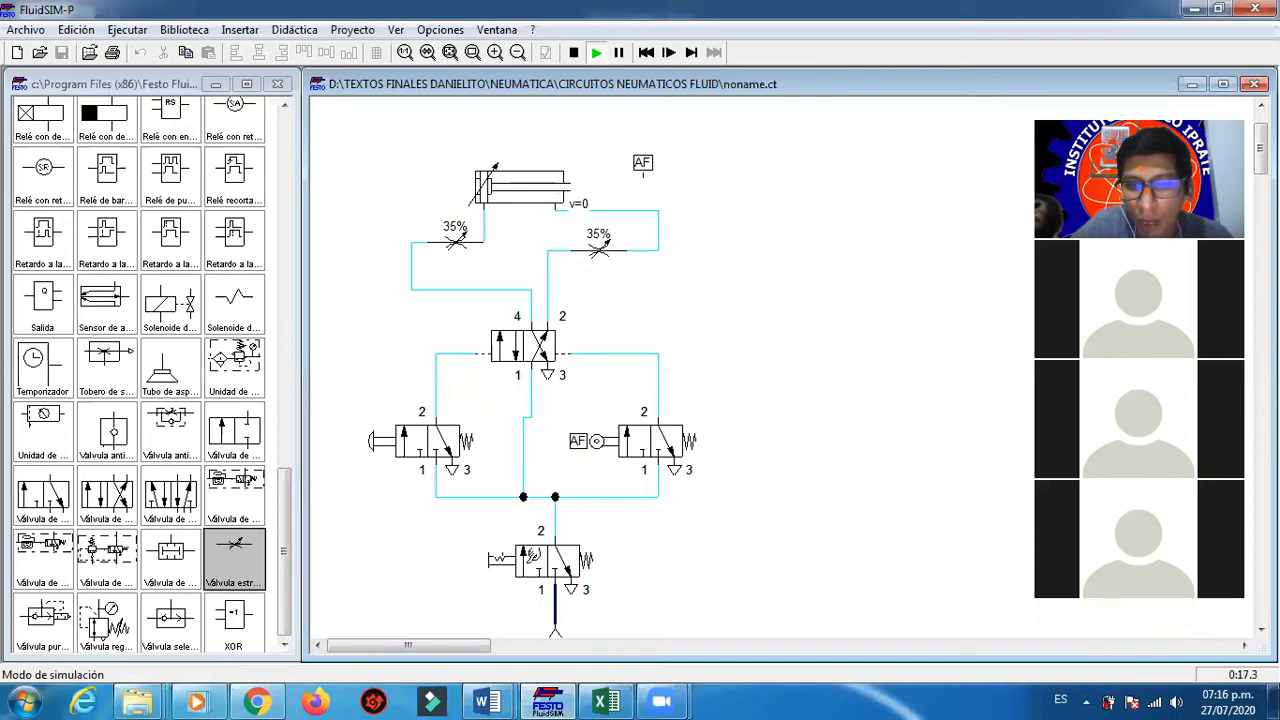
click(530, 555)
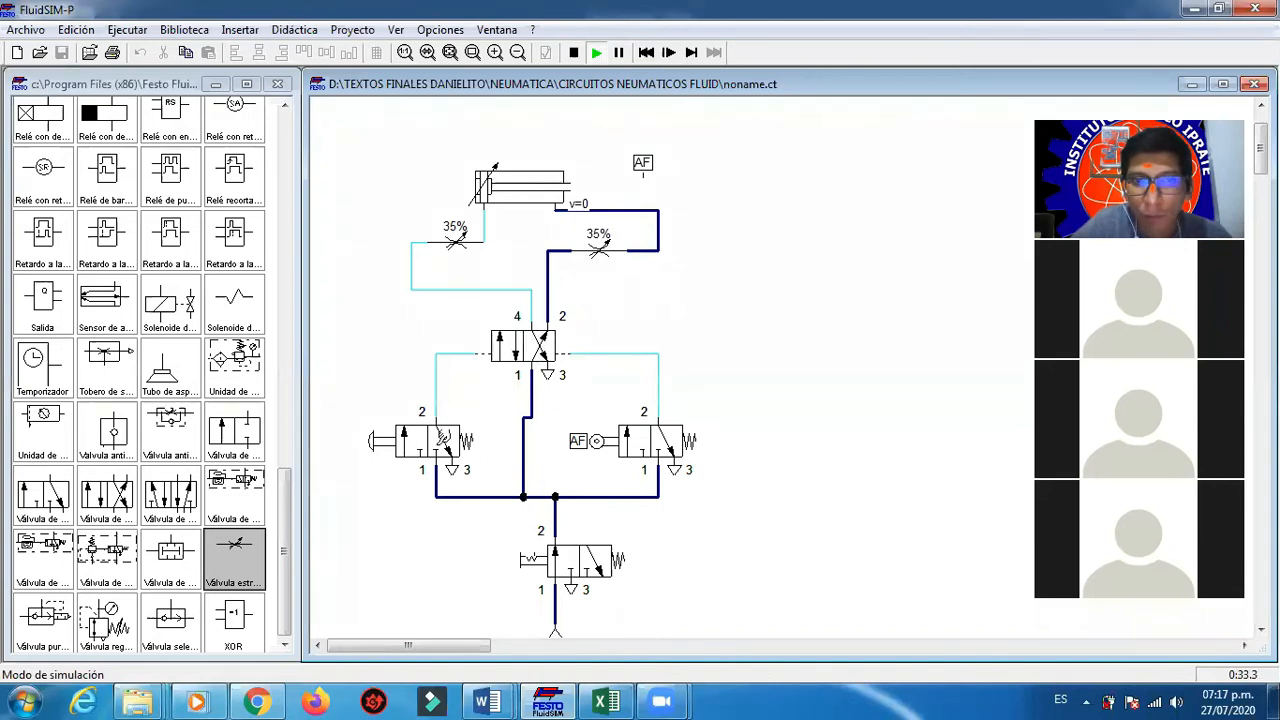
click(399, 438)
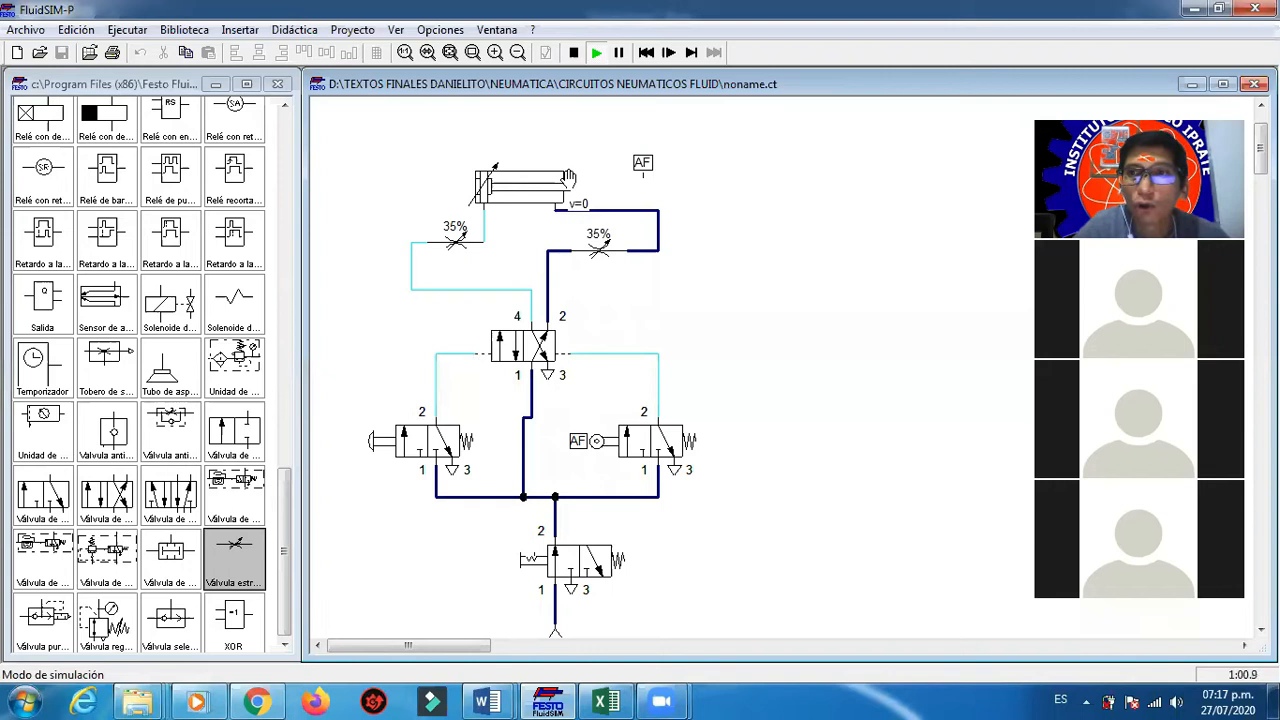
Step: Switch to the Word document Documento2, add "1 VEZ" after the A+ A- sequence and insert a new line below it
mouse_move(487, 702)
click(563, 640)
drag(199, 363, 386, 370)
click(476, 387)
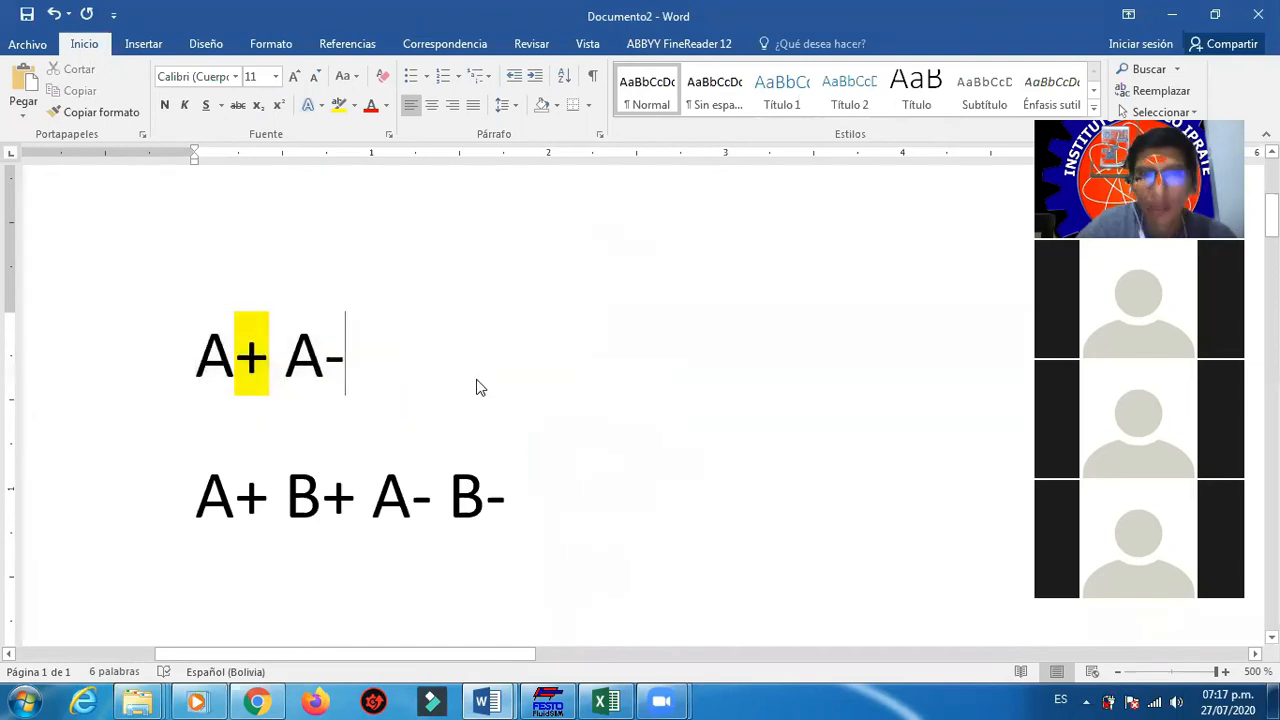
text(1 )
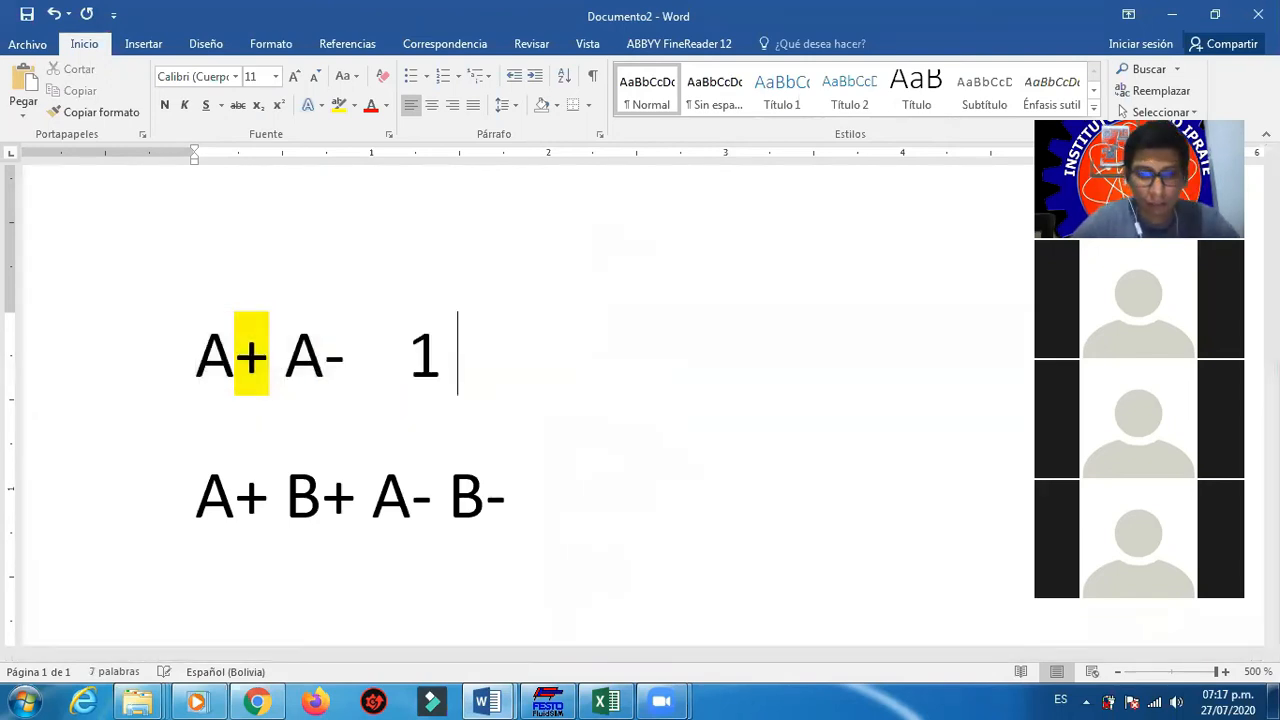
text(VEZ)
key(Return)
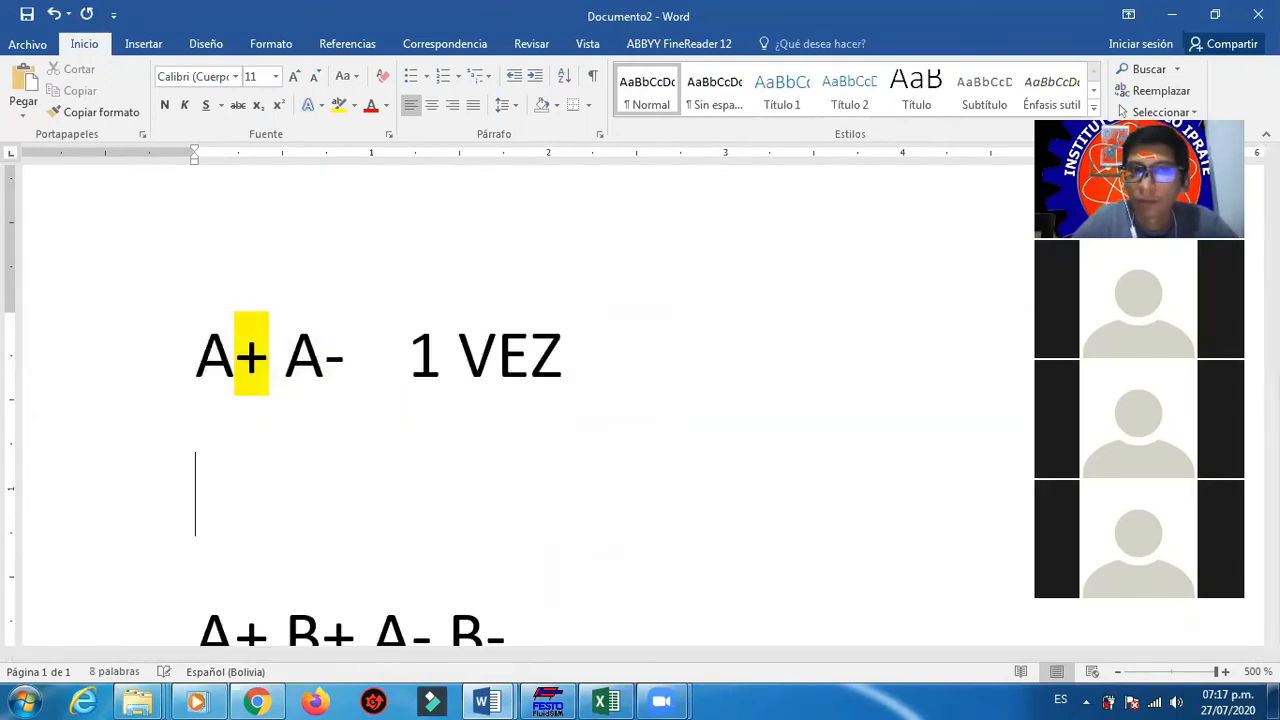
Step: Copy the A+ A- sequence onto the new line and write "INFINITO" after it
drag(197, 356, 341, 356)
key(ctrl+c)
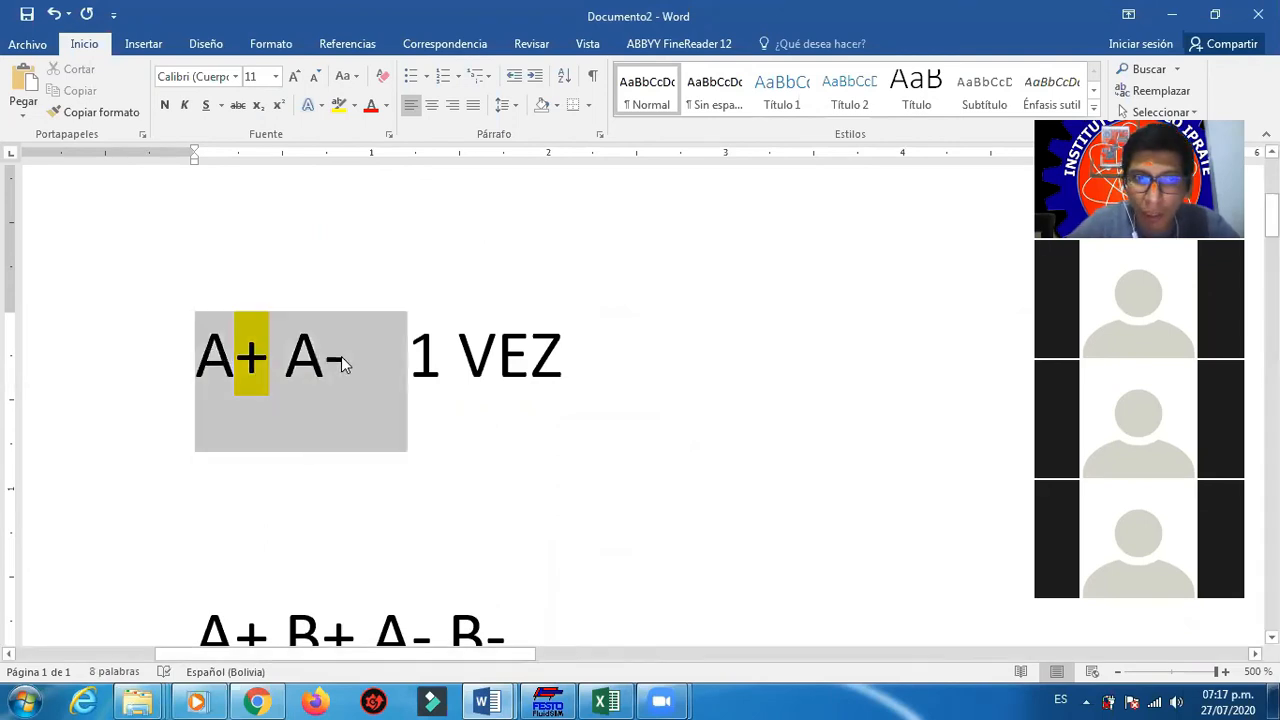
click(252, 446)
click(256, 468)
key(ctrl+v)
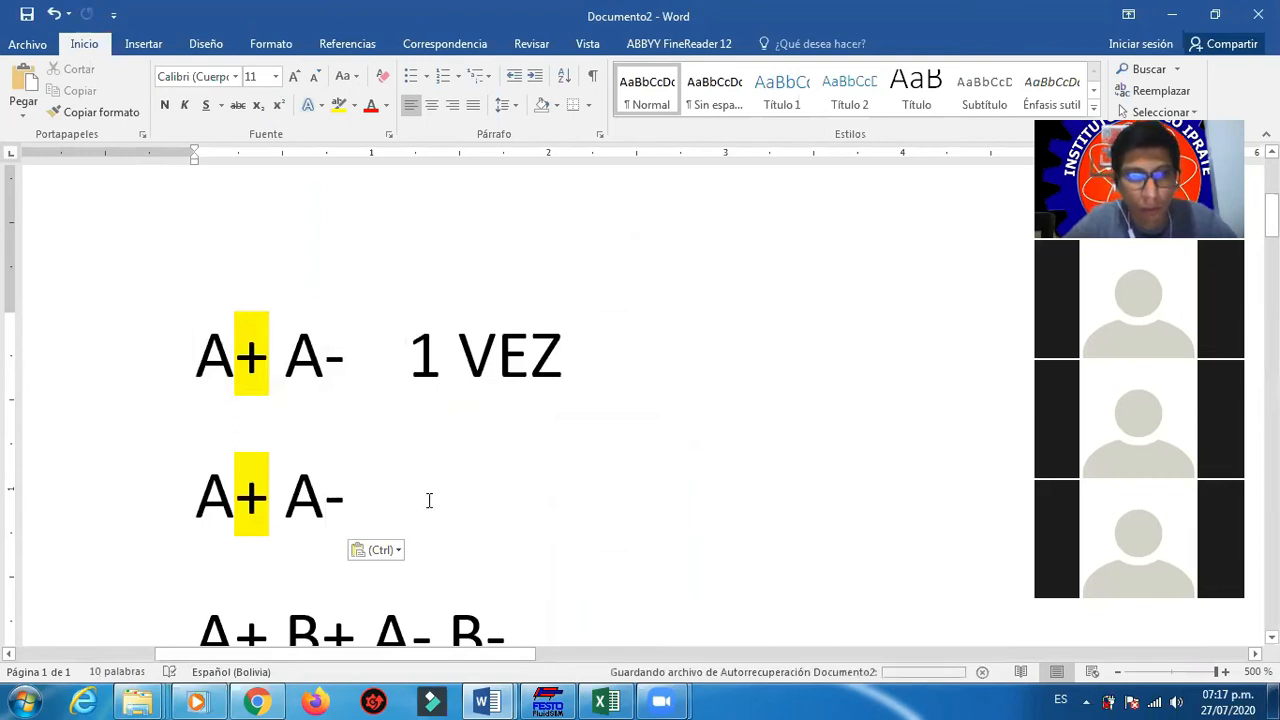
text(INFINITO)
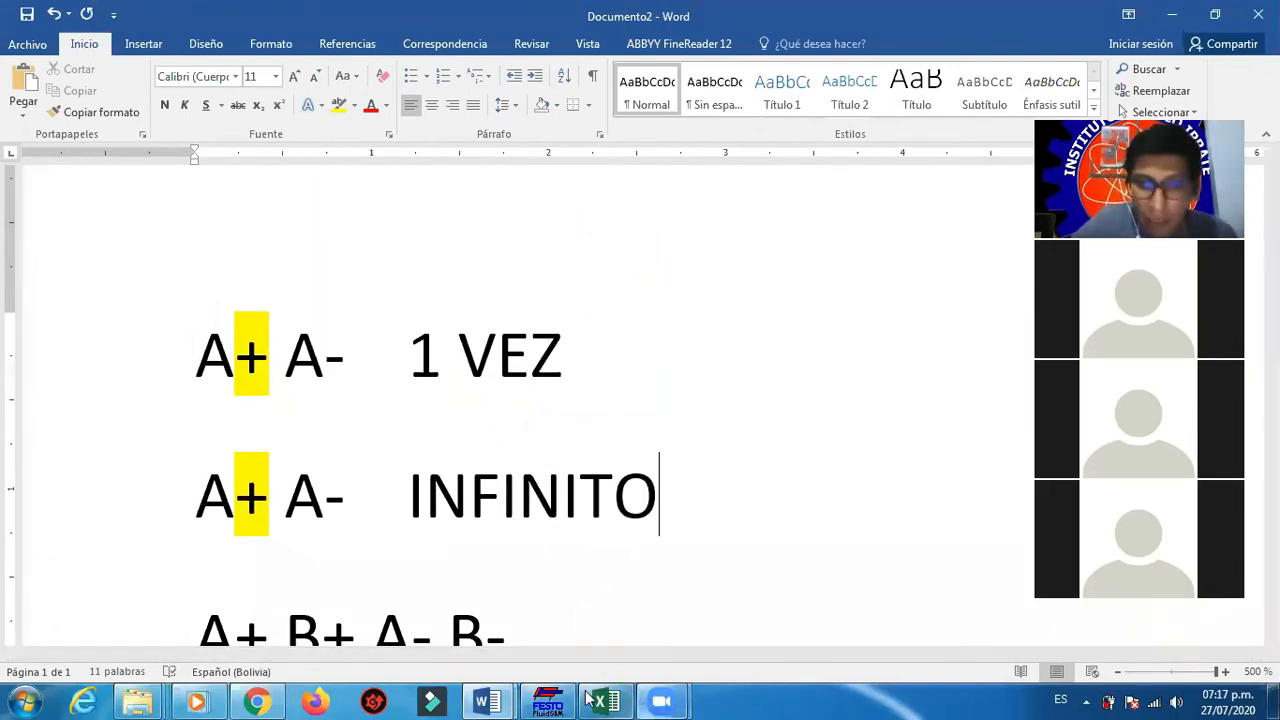
Step: Switch back to FluidSIM and actuate the left push-button valve in the running simulation to examine the cylinder's extension and return
click(547, 700)
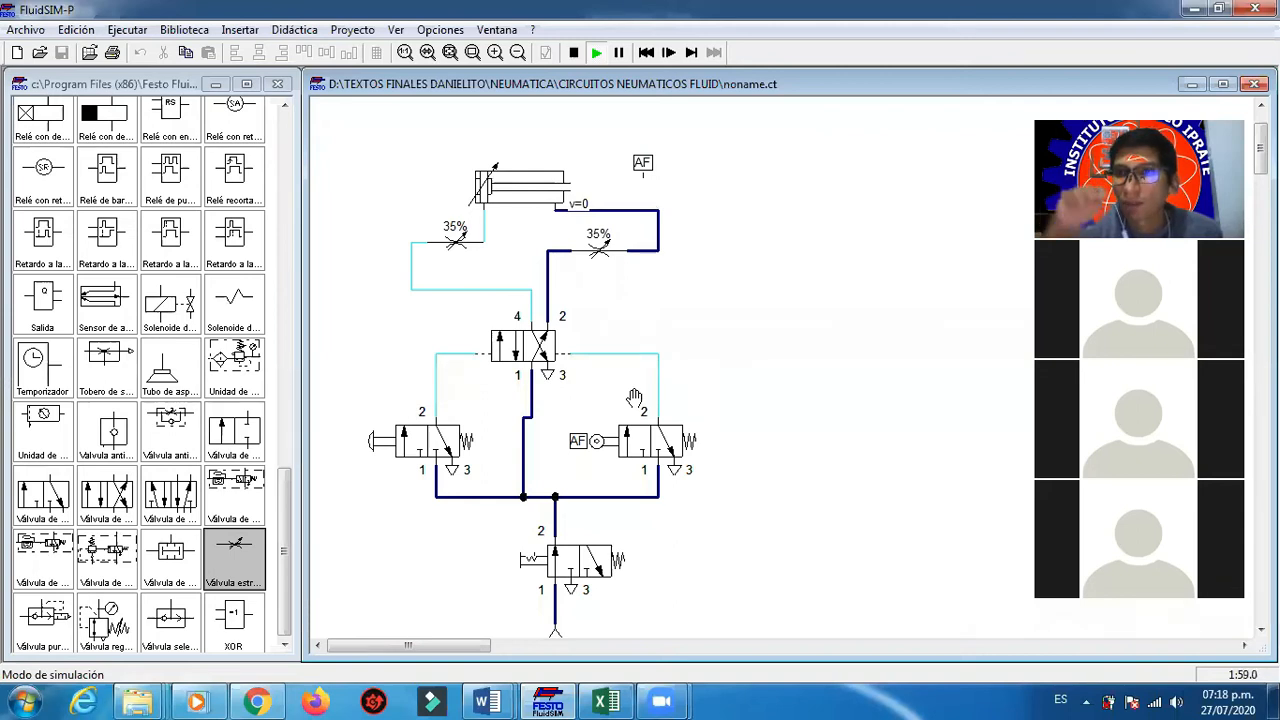
click(437, 428)
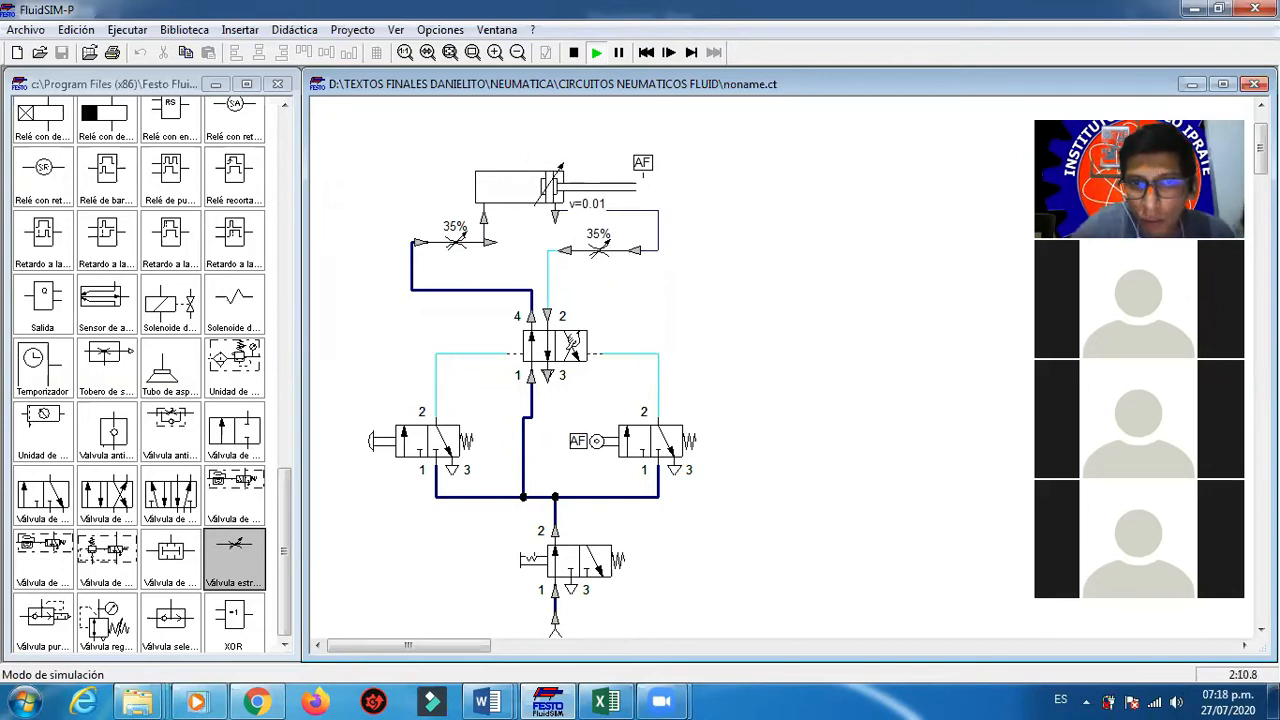
click(572, 344)
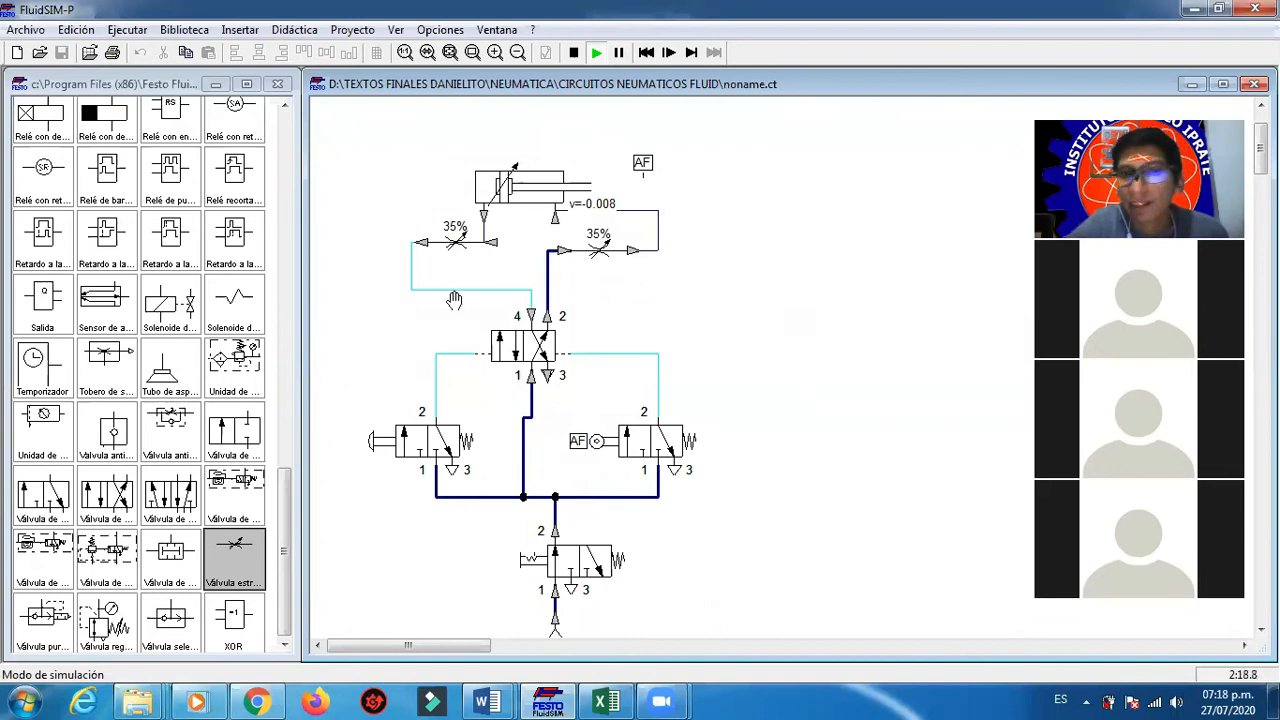
scroll(764, 500, down, 1)
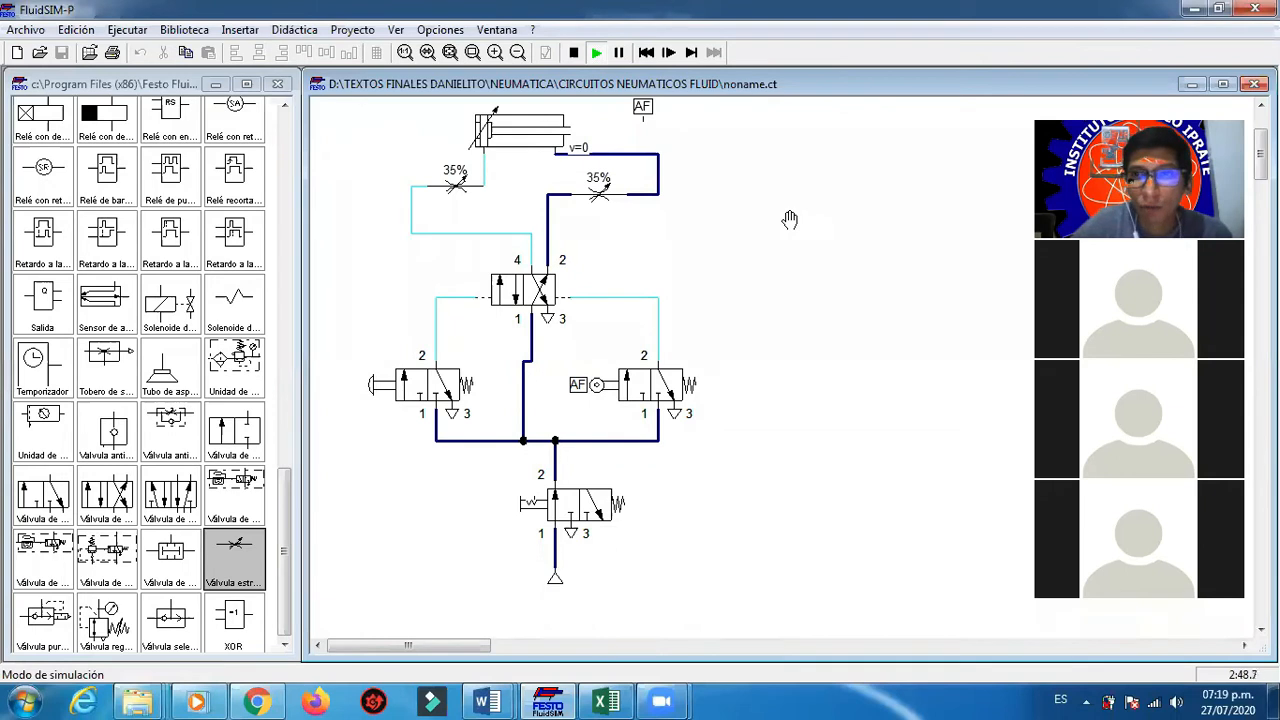
Step: Switch to Word's Documento2 and copy the A+ A- sequence onto a new line above the A+ B+ A- B- sequence
mouse_move(487, 700)
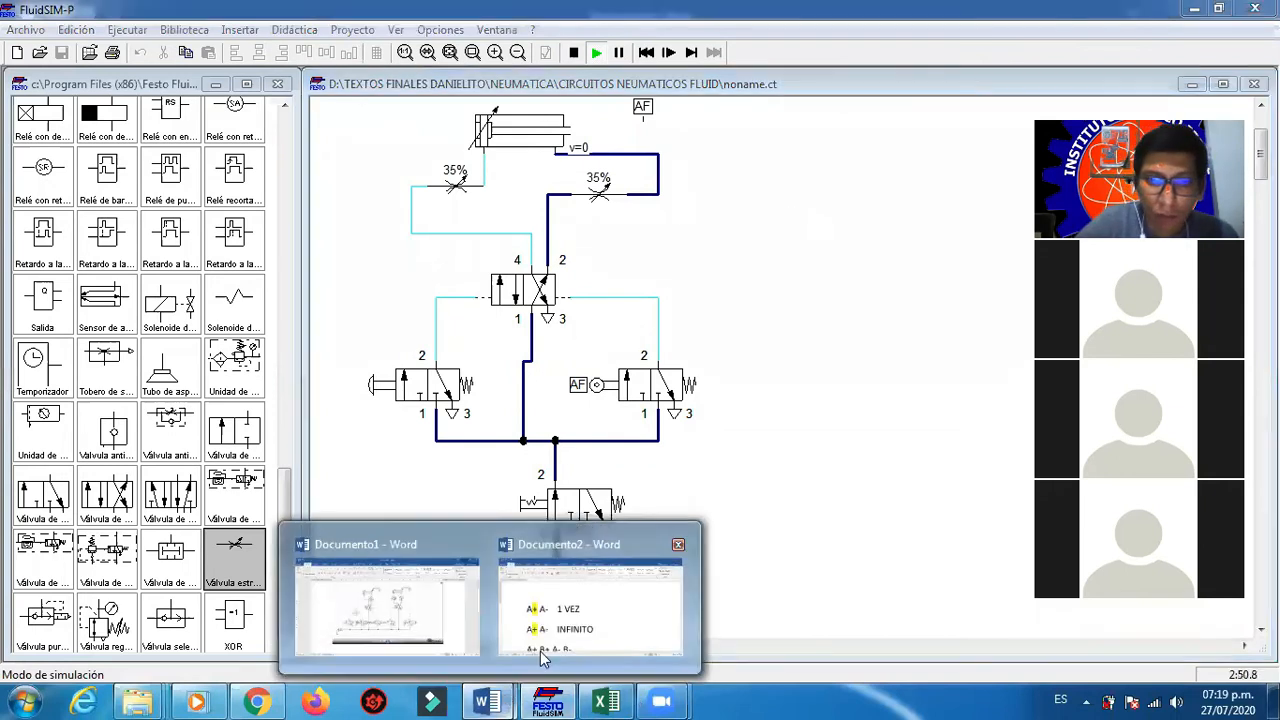
click(543, 657)
scroll(400, 390, down, 2)
drag(199, 285, 341, 277)
key(ctrl+c)
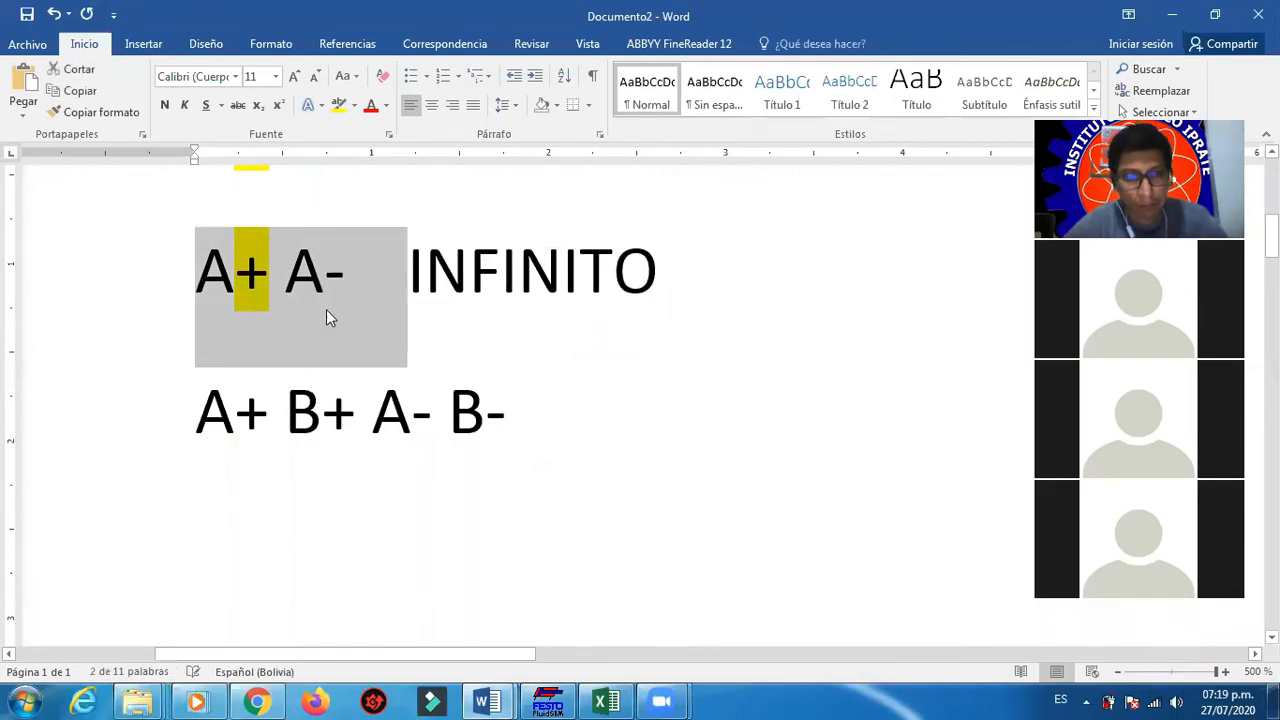
click(235, 415)
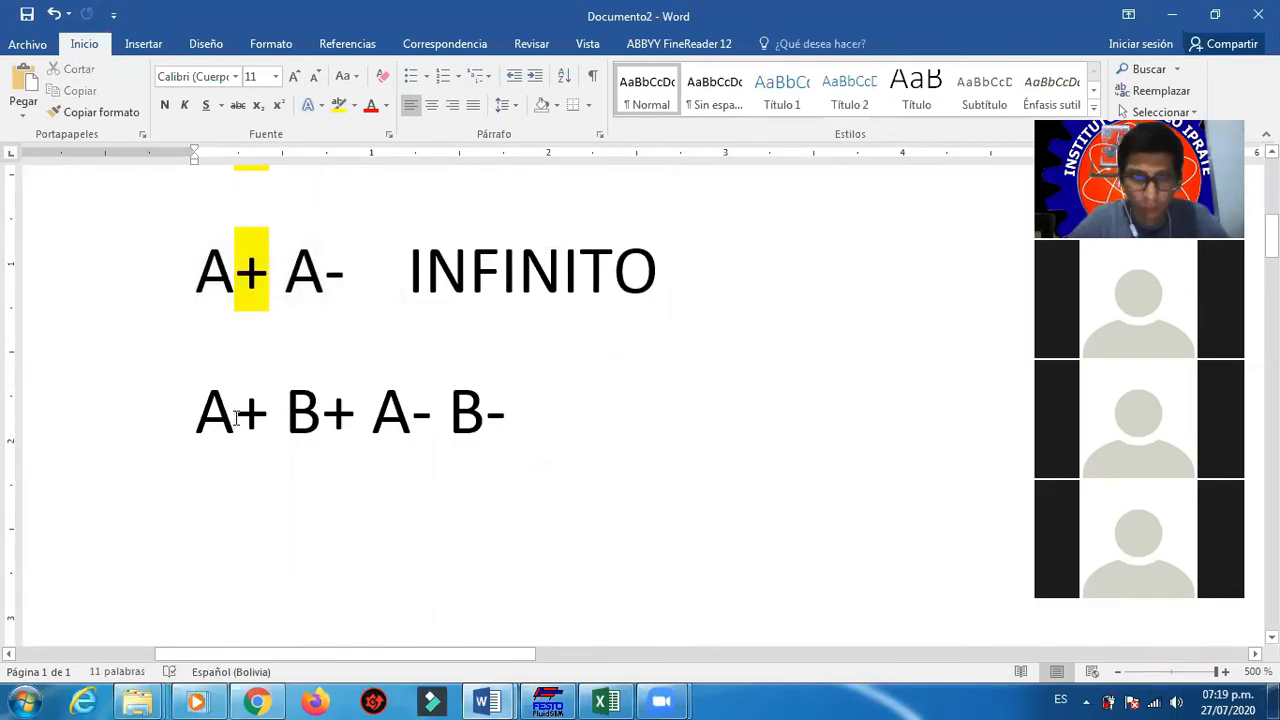
key(Home)
key(Return)
key(ctrl+v)
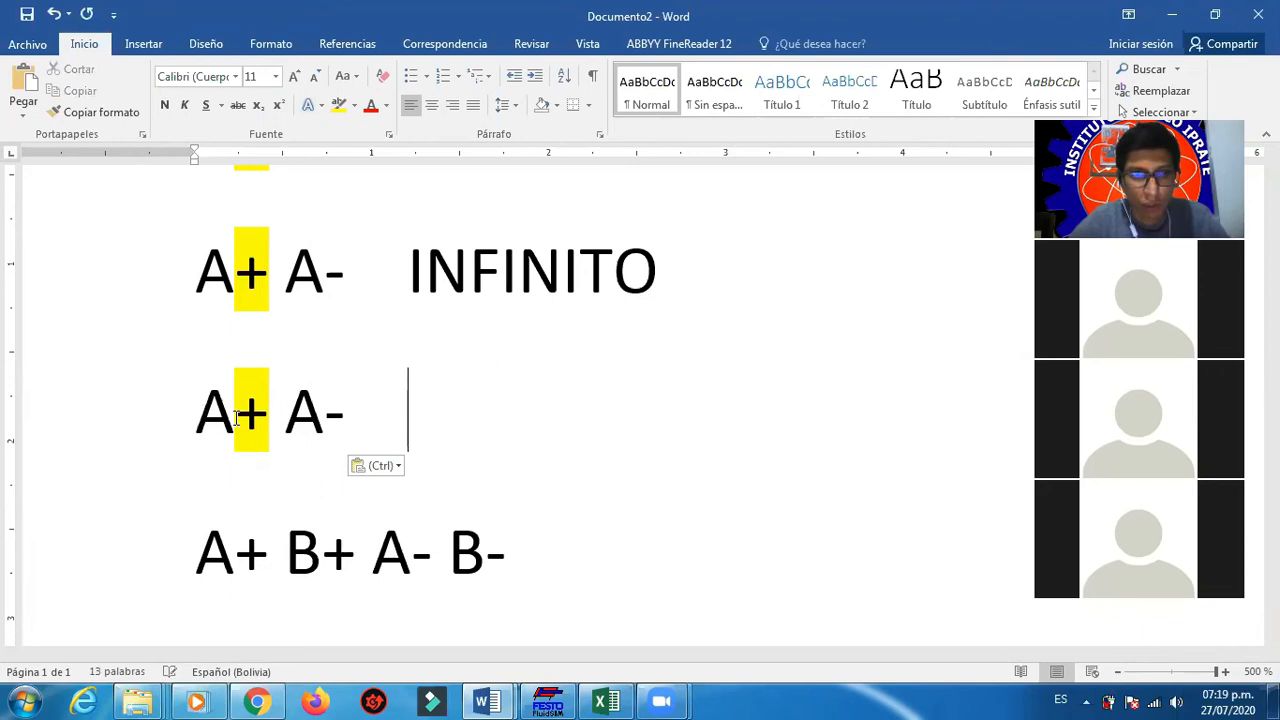
Step: Add a line below the copied A+ A- sequence and write "B+" on it, aligned beneath A-
key(Return)
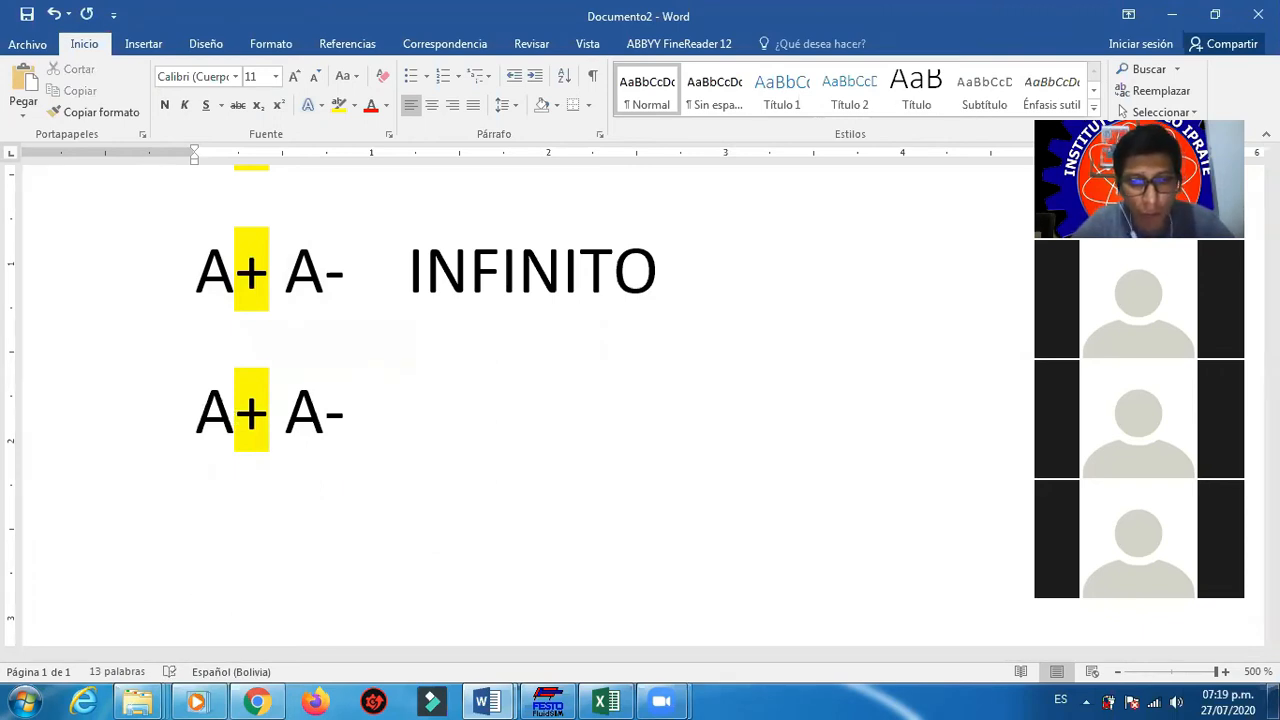
text(B+)
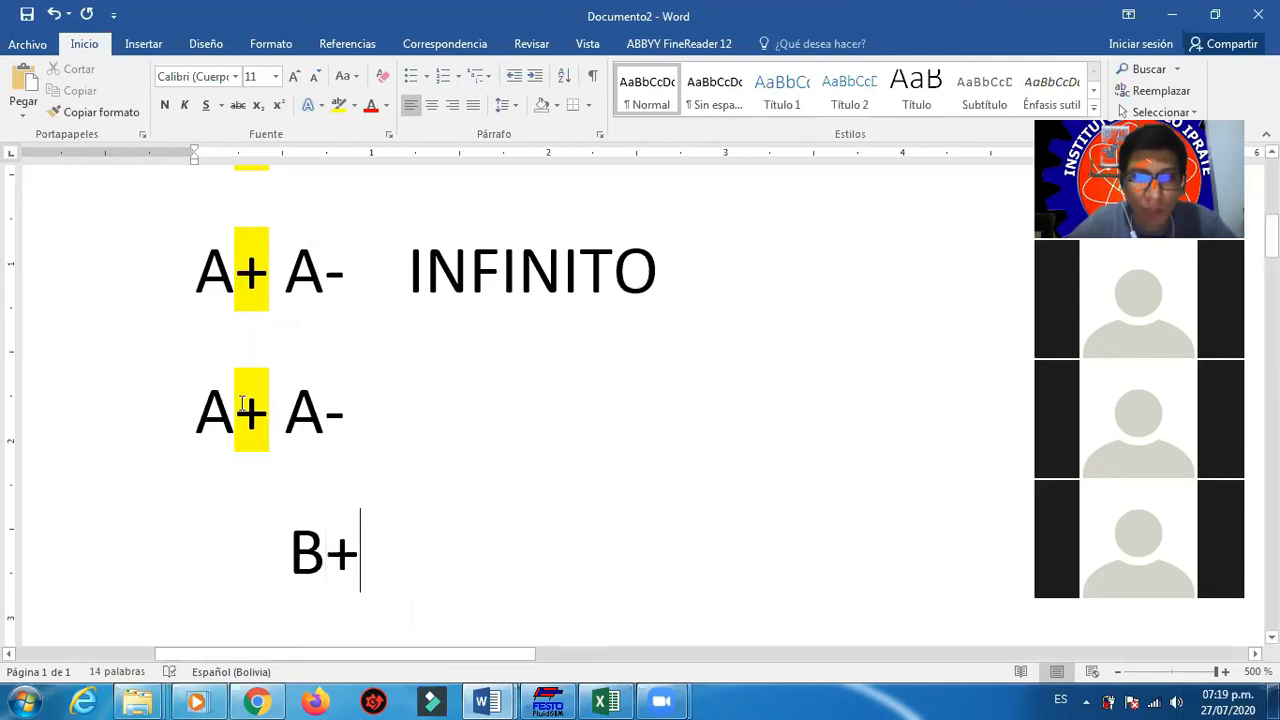
scroll(329, 428, down, 2)
scroll(449, 436, up, 2)
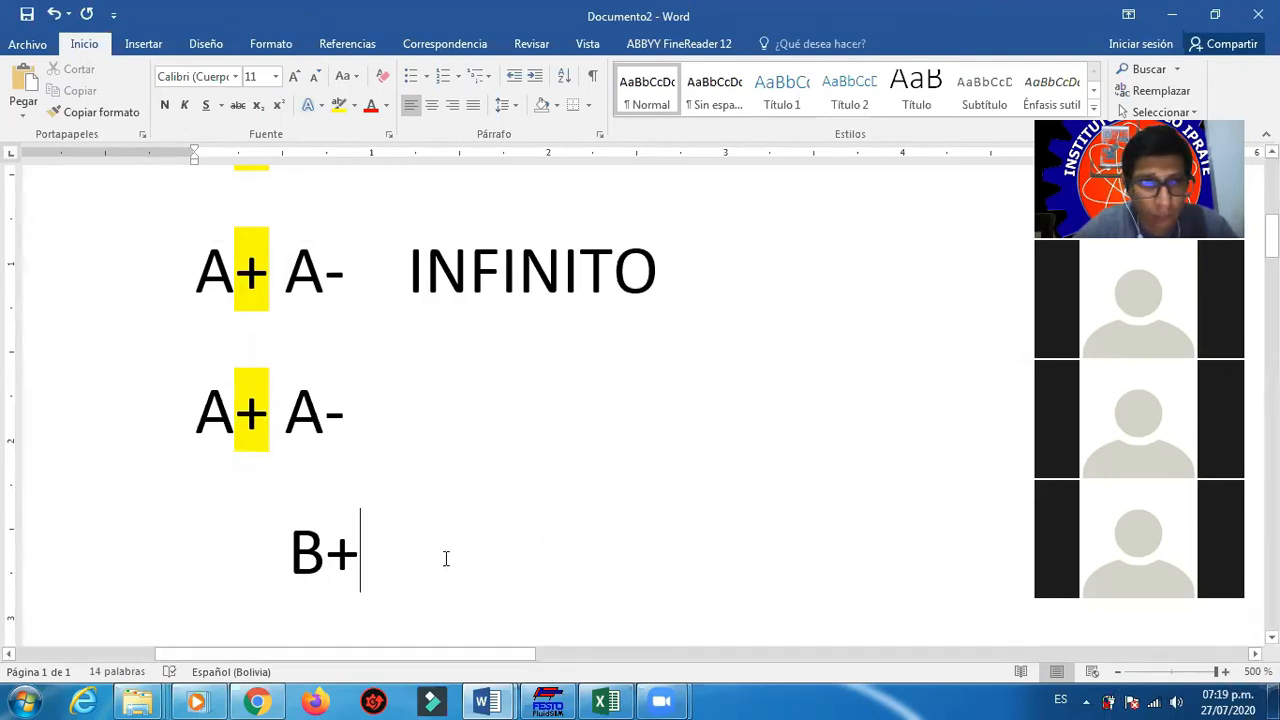
Step: Highlight the copied A+ A- sequence and the B+ line beneath it in yellow
scroll(281, 346, down, 2)
scroll(281, 346, up, 2)
drag(198, 400, 368, 537)
click(339, 105)
click(430, 410)
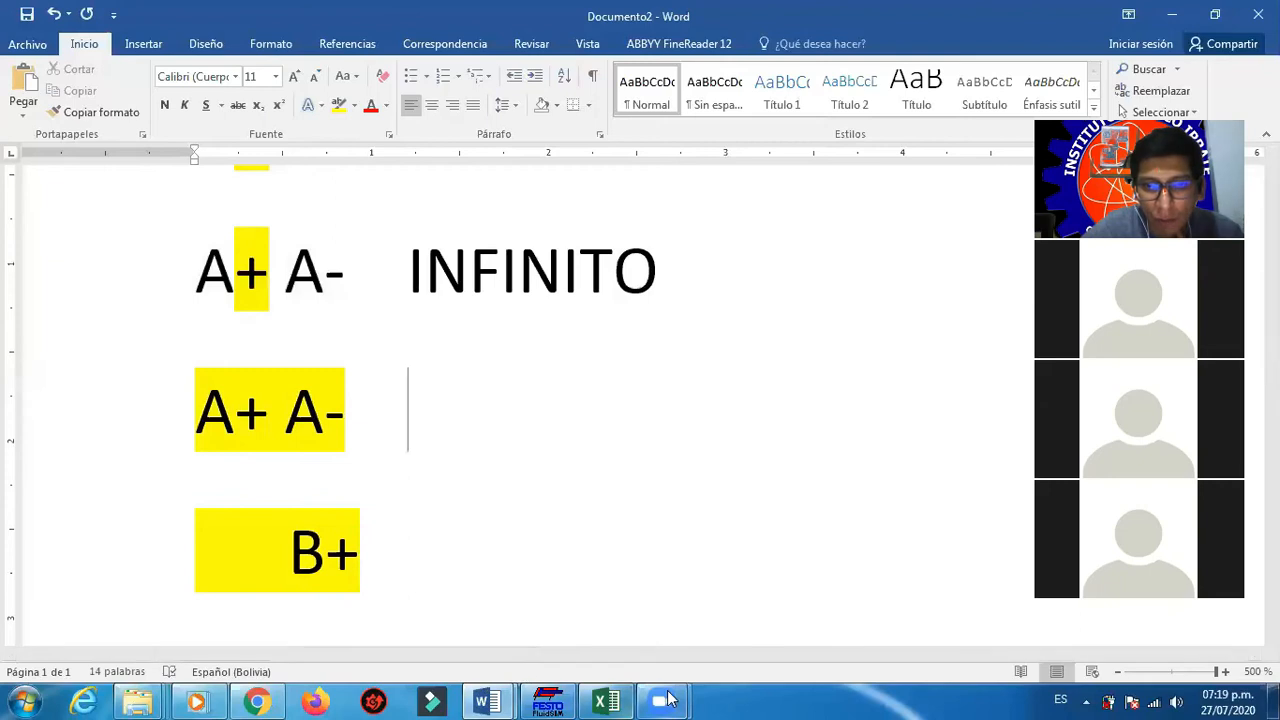
Step: Write "B-" after B+ on the line beneath the highlighted A+ A- sequence in Documento2
click(547, 701)
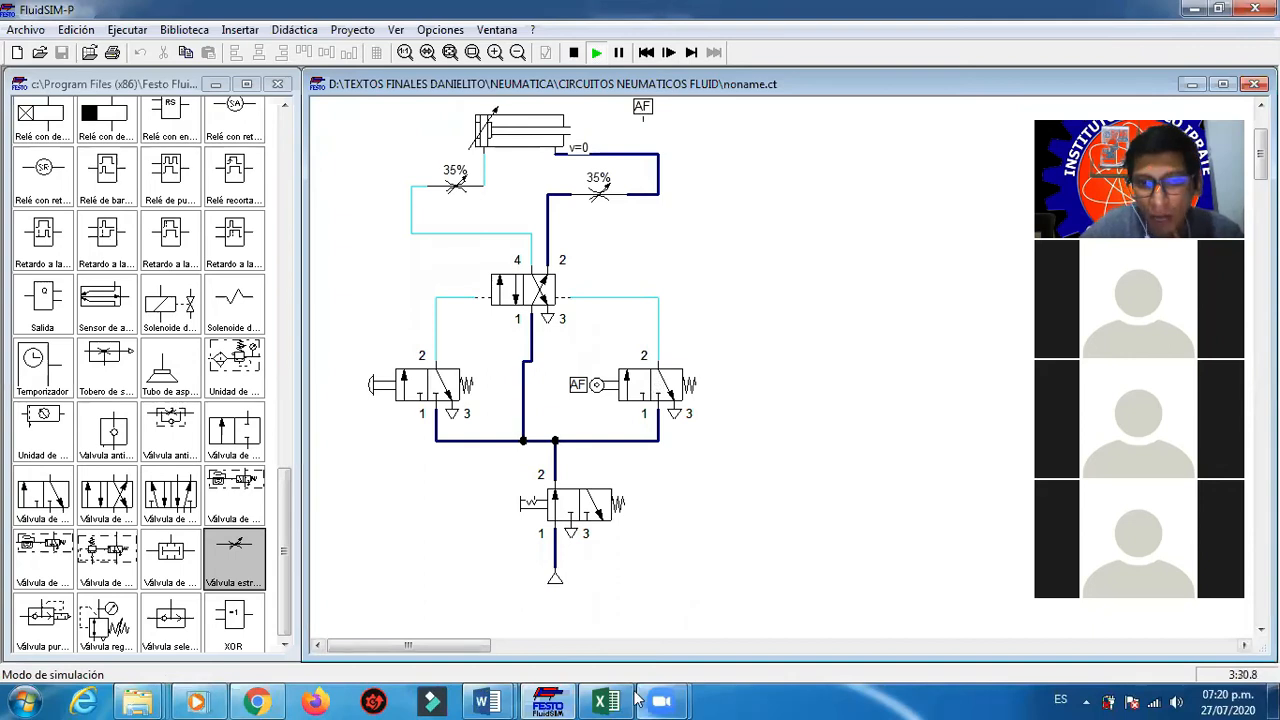
click(560, 700)
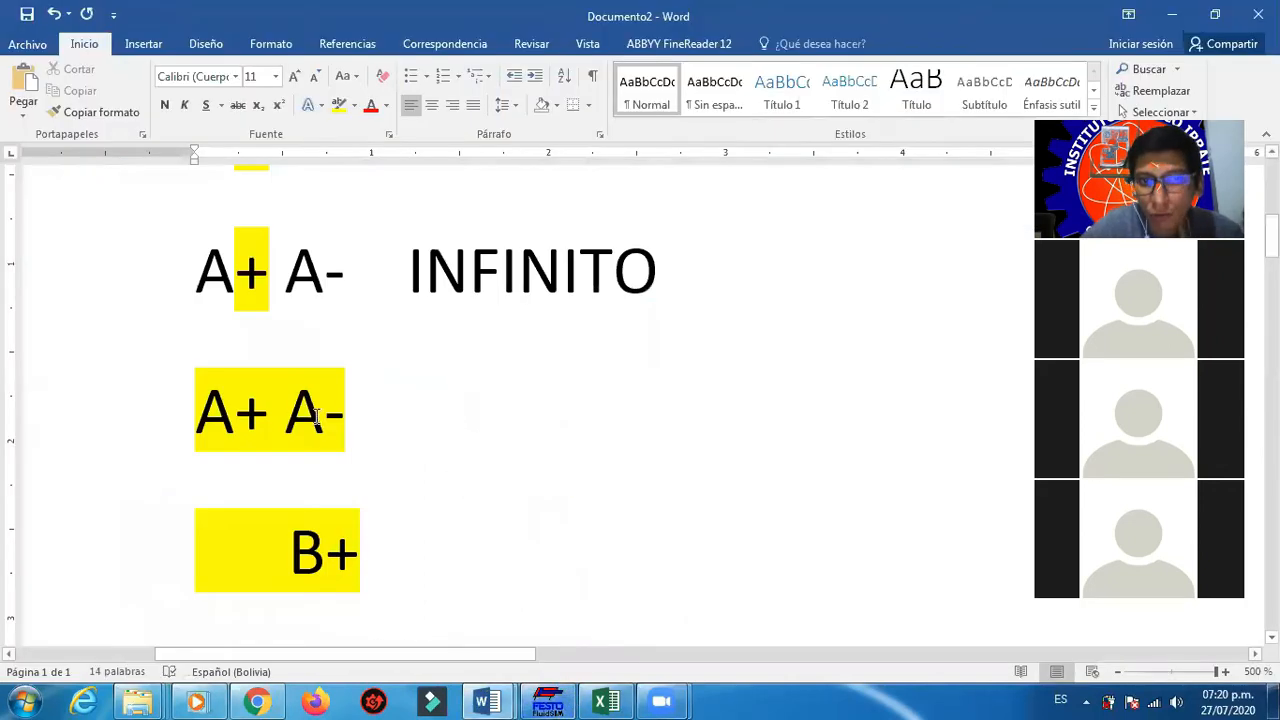
drag(298, 420, 338, 428)
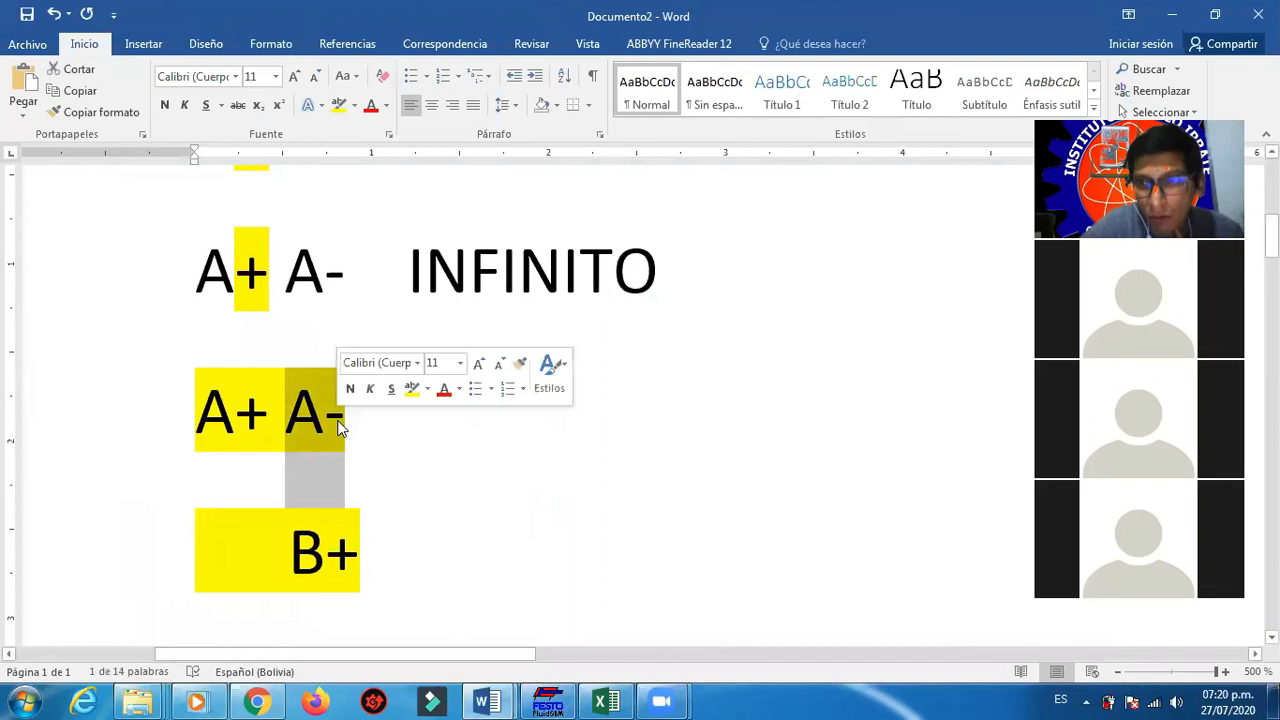
drag(292, 552, 356, 568)
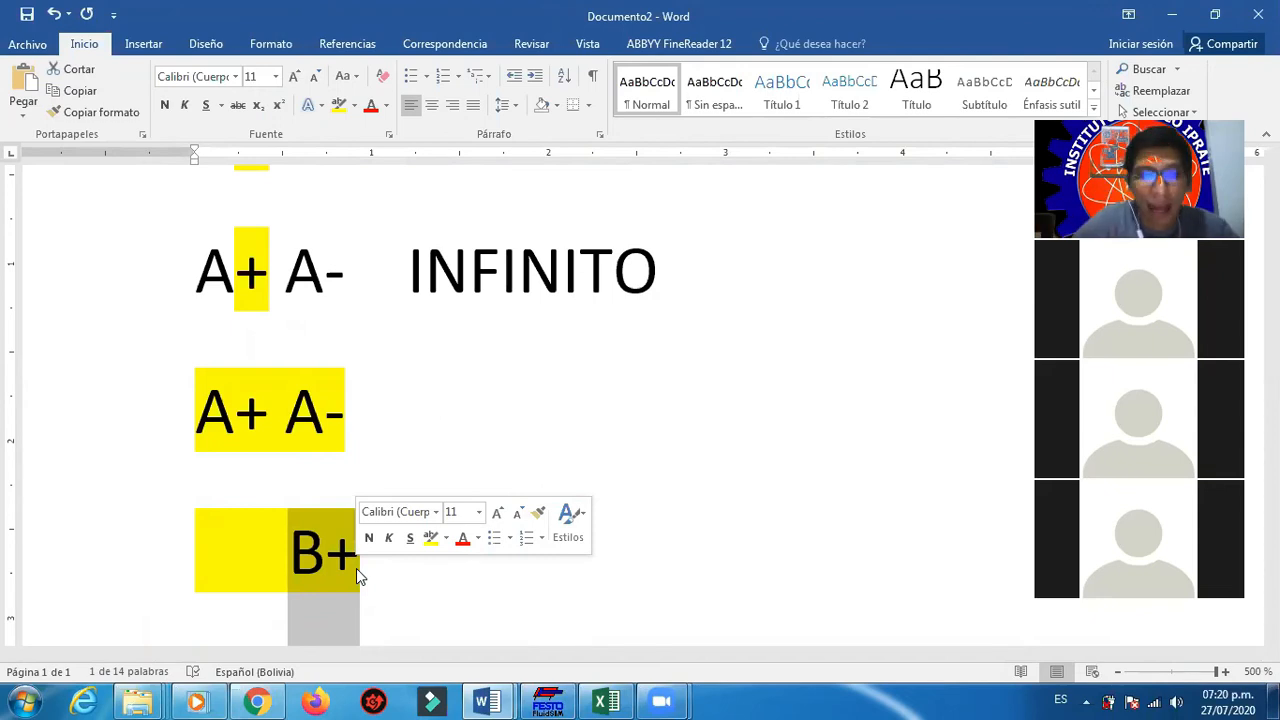
click(363, 573)
text(B-)
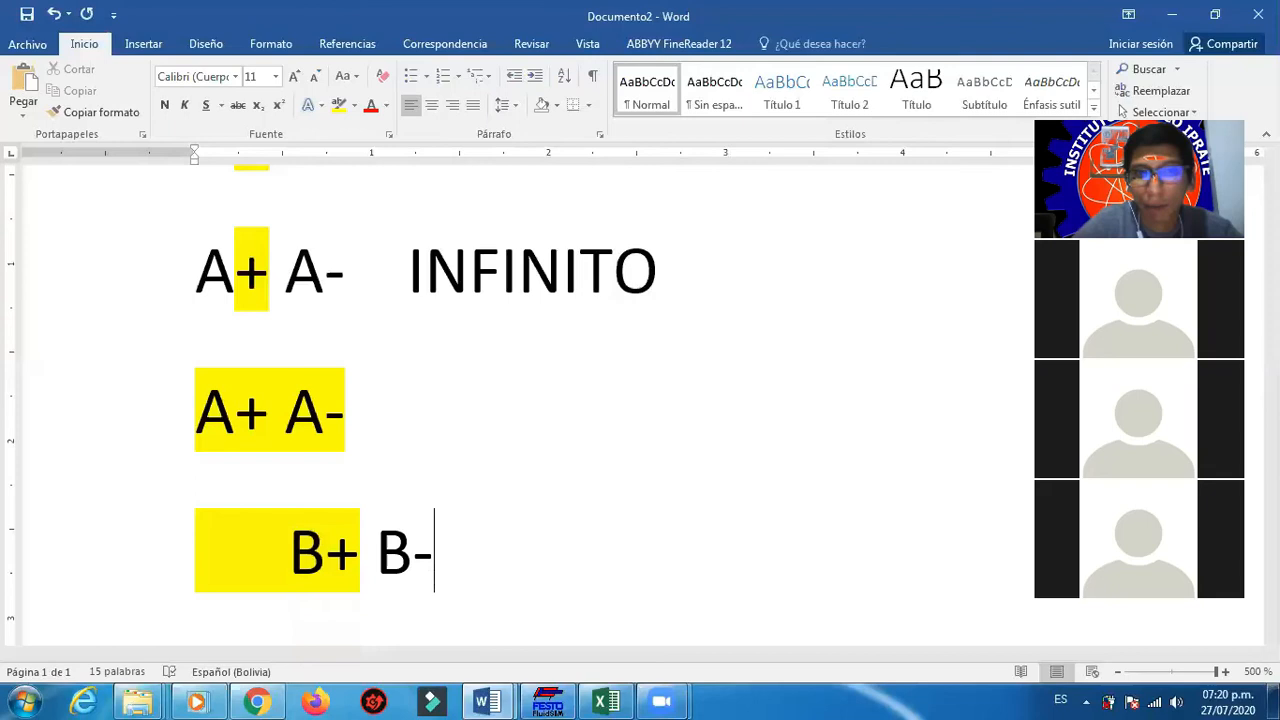
Step: Examine the A+ A- movements against the B+ B- line beneath them, briefly consulting the FluidSIM circuit
drag(212, 424, 270, 415)
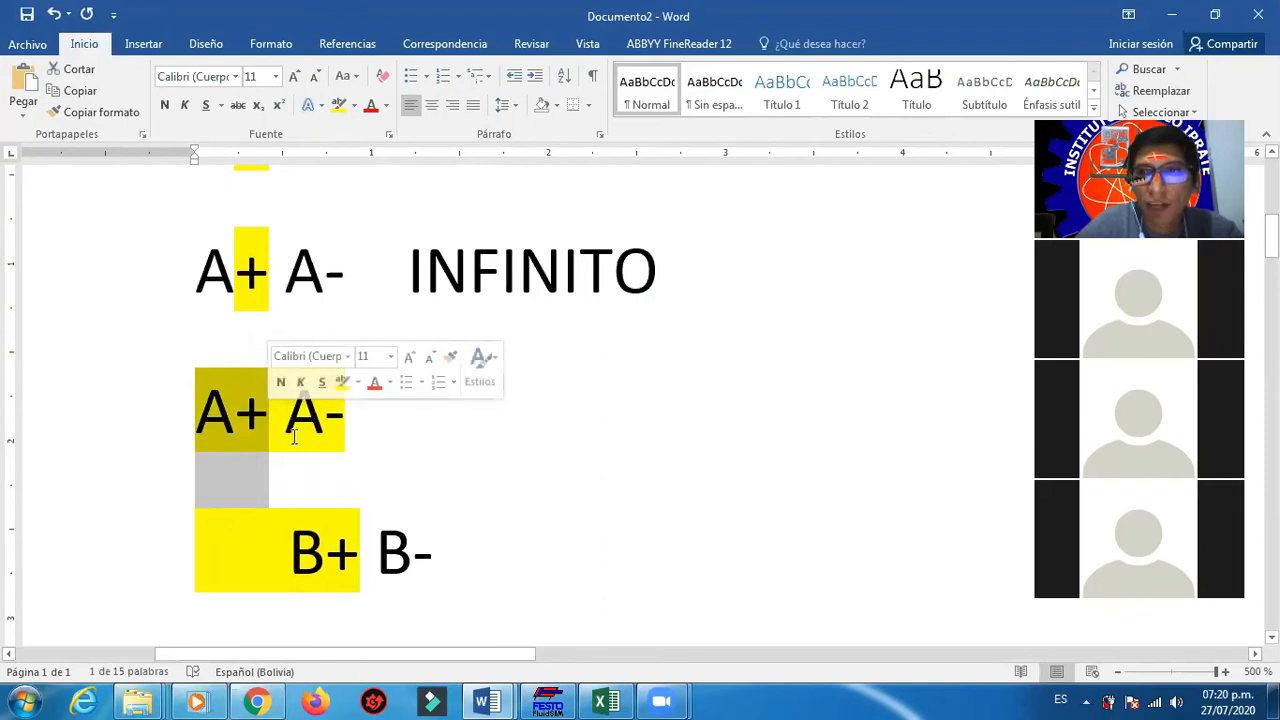
drag(288, 415, 332, 418)
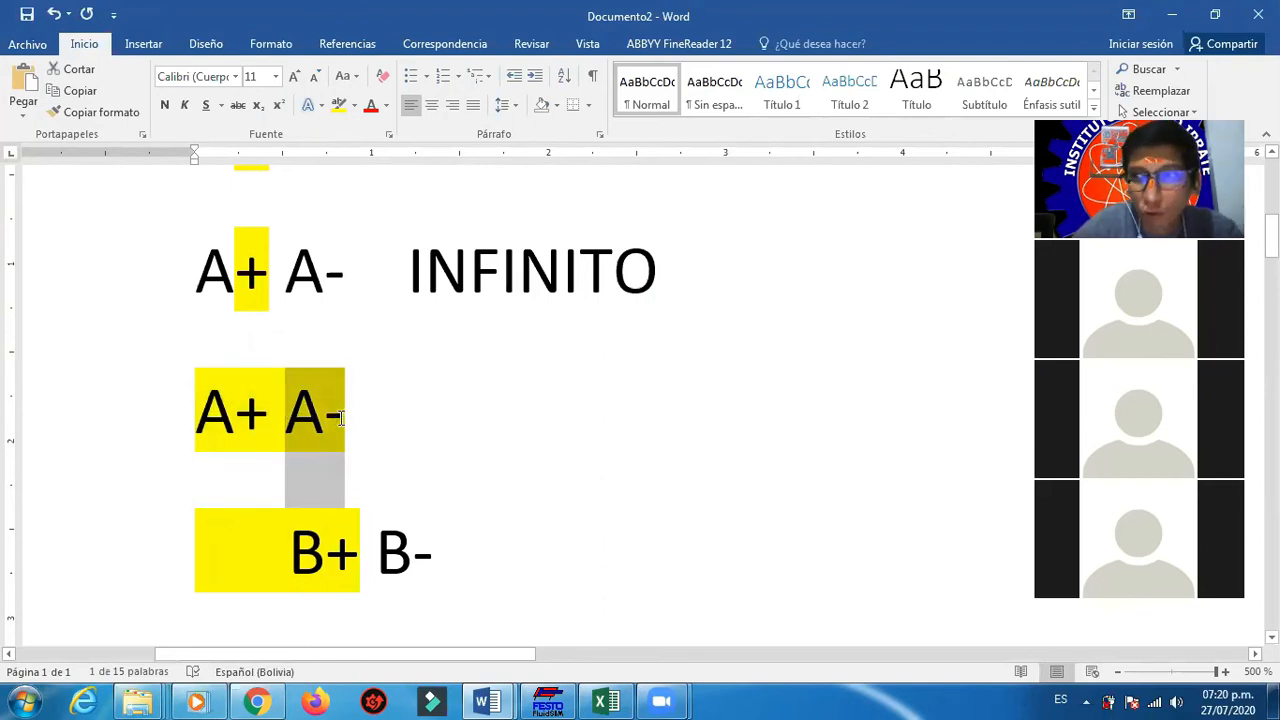
click(548, 700)
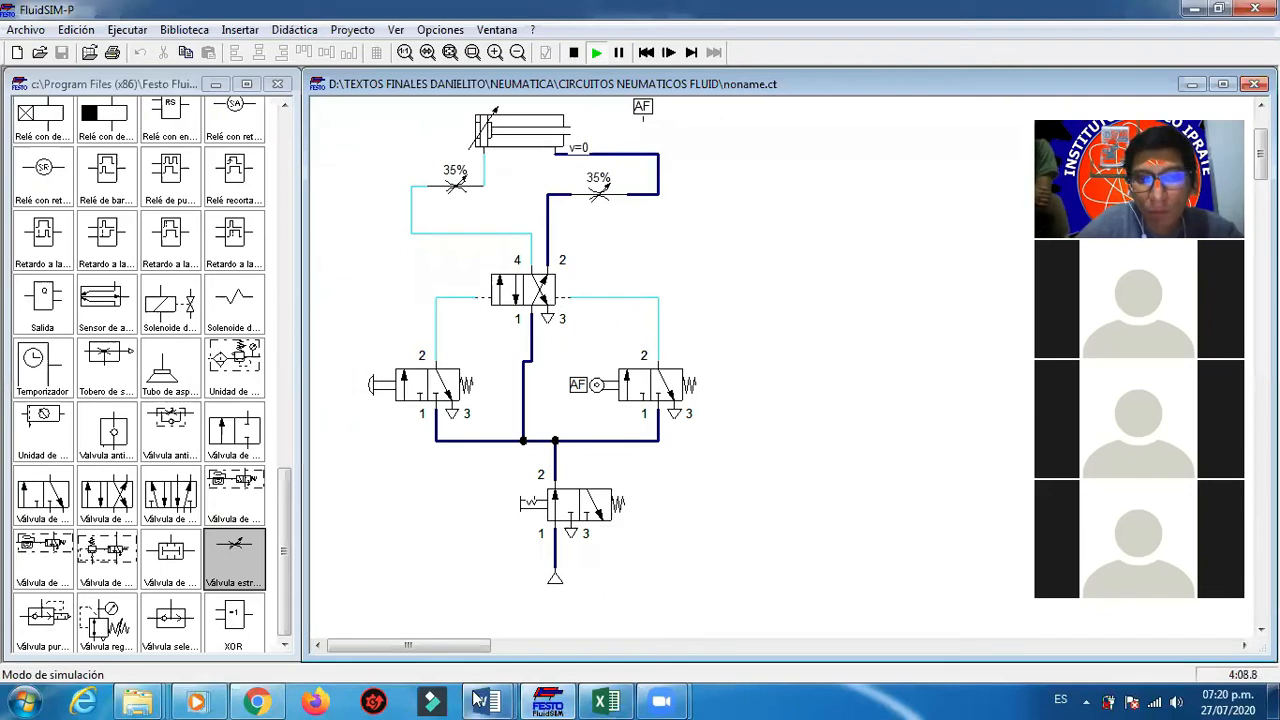
mouse_move(486, 700)
click(590, 580)
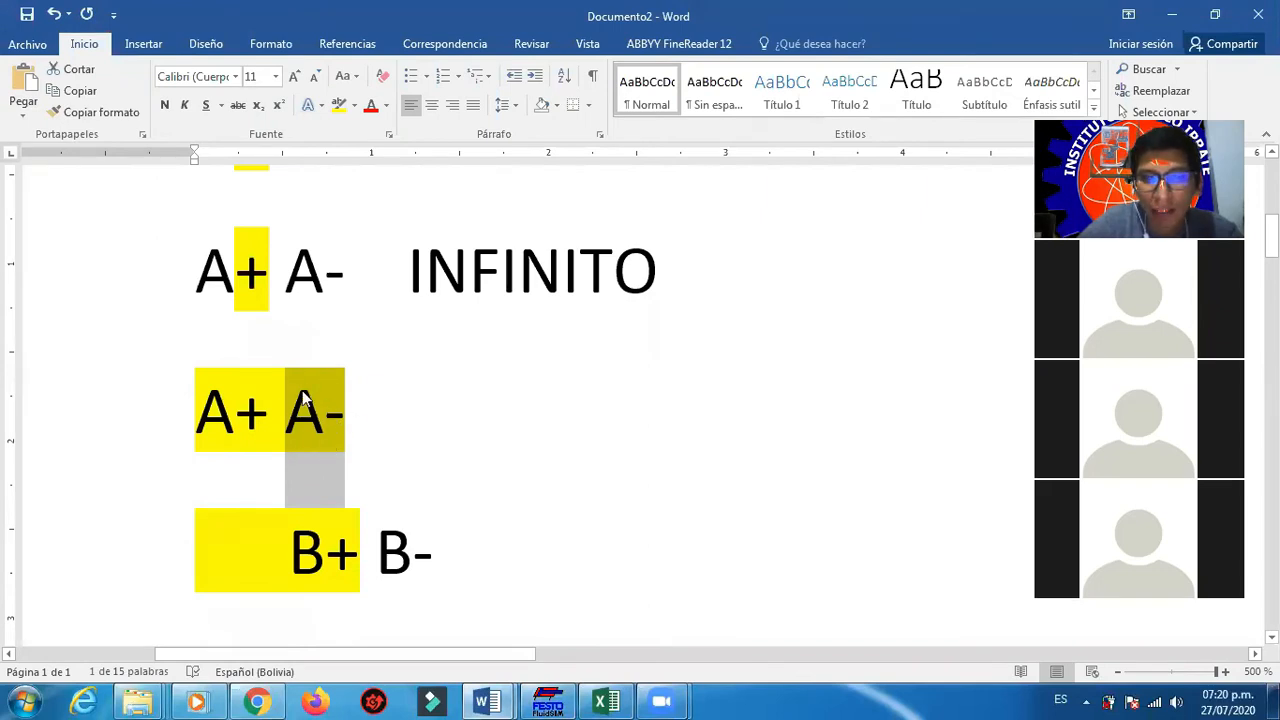
drag(303, 558, 428, 572)
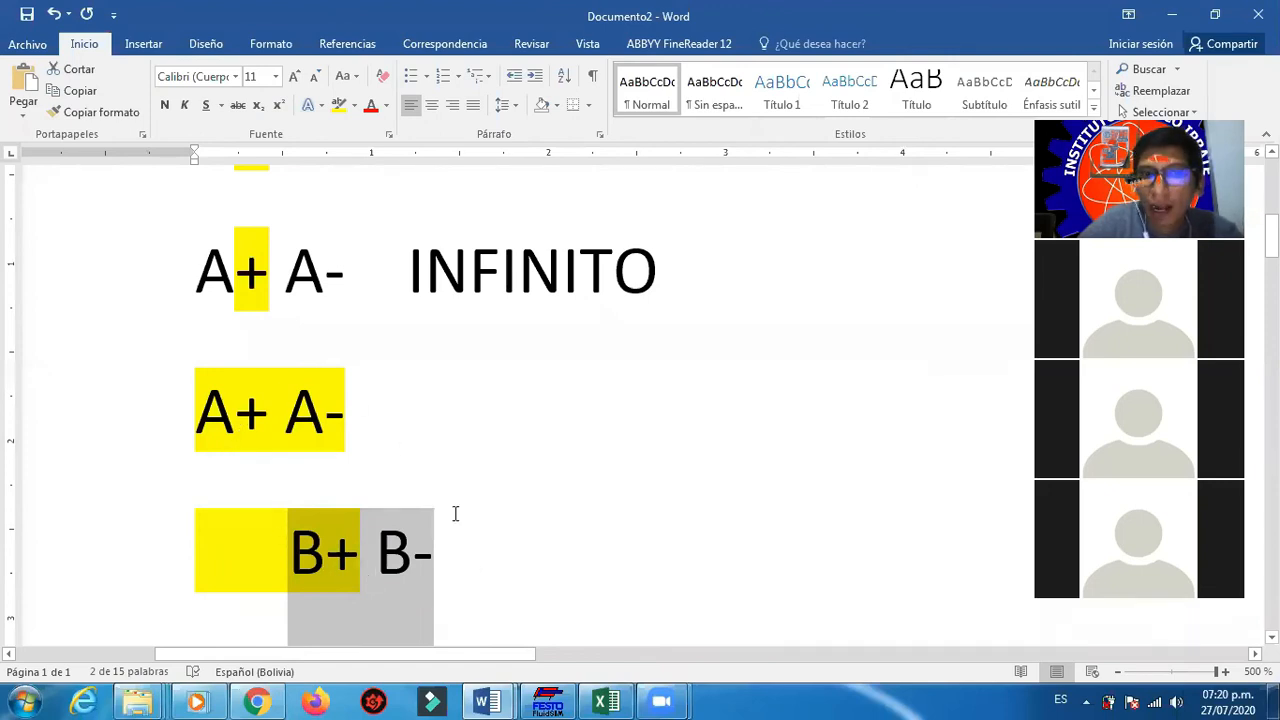
click(466, 542)
drag(469, 557, 368, 558)
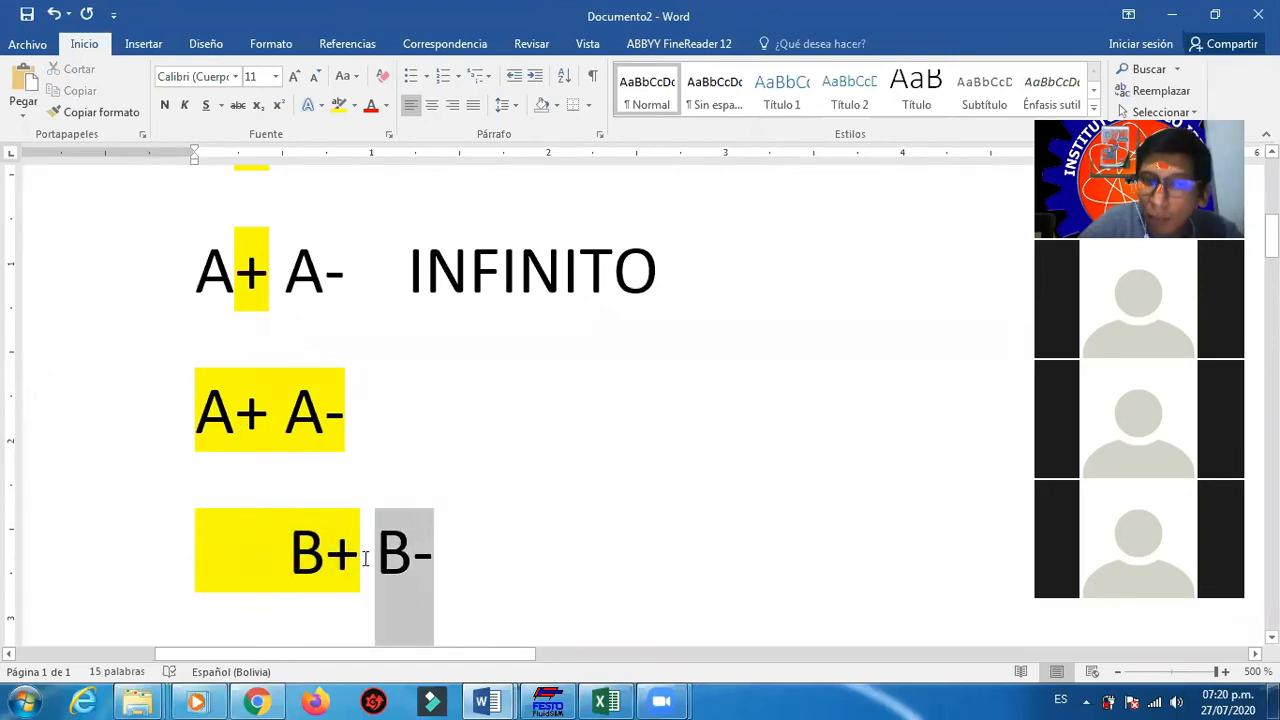
click(431, 581)
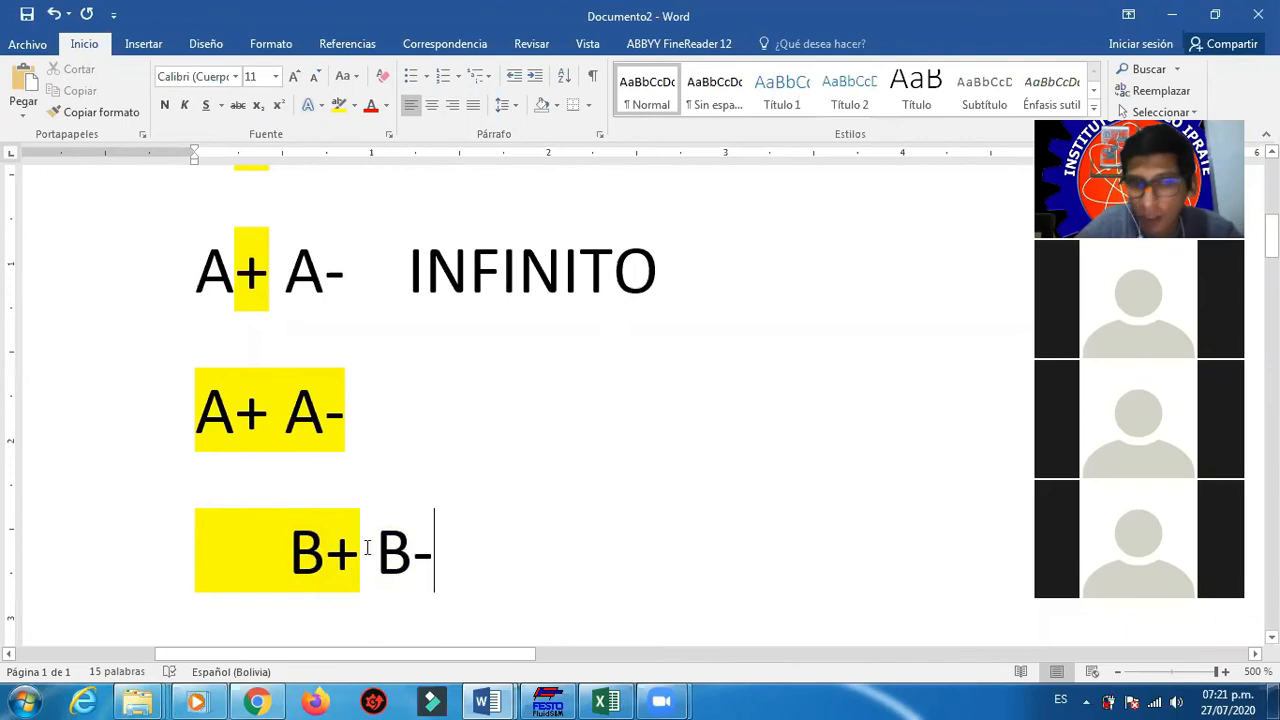
Step: Select the A+ B+ A- B- sequence for review, view the FluidSIM circuit and return to Word
scroll(355, 520, down, 3)
scroll(339, 519, down, 1)
drag(196, 472, 512, 490)
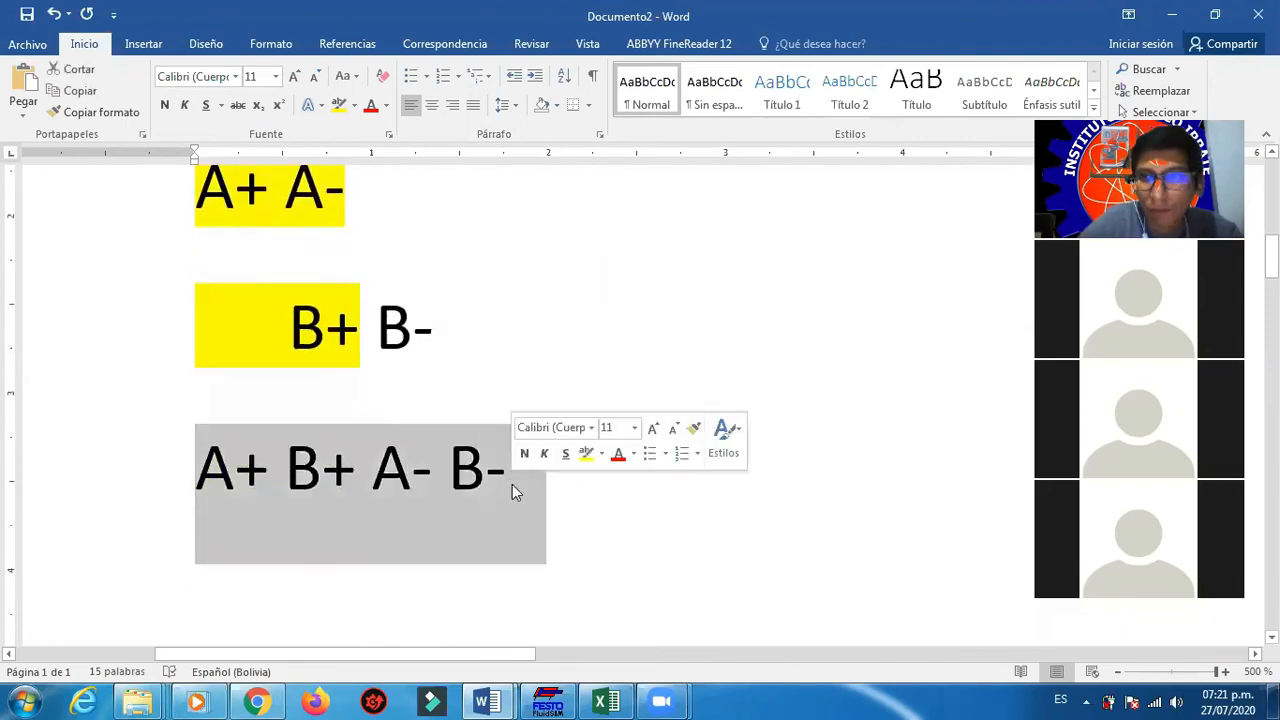
click(548, 700)
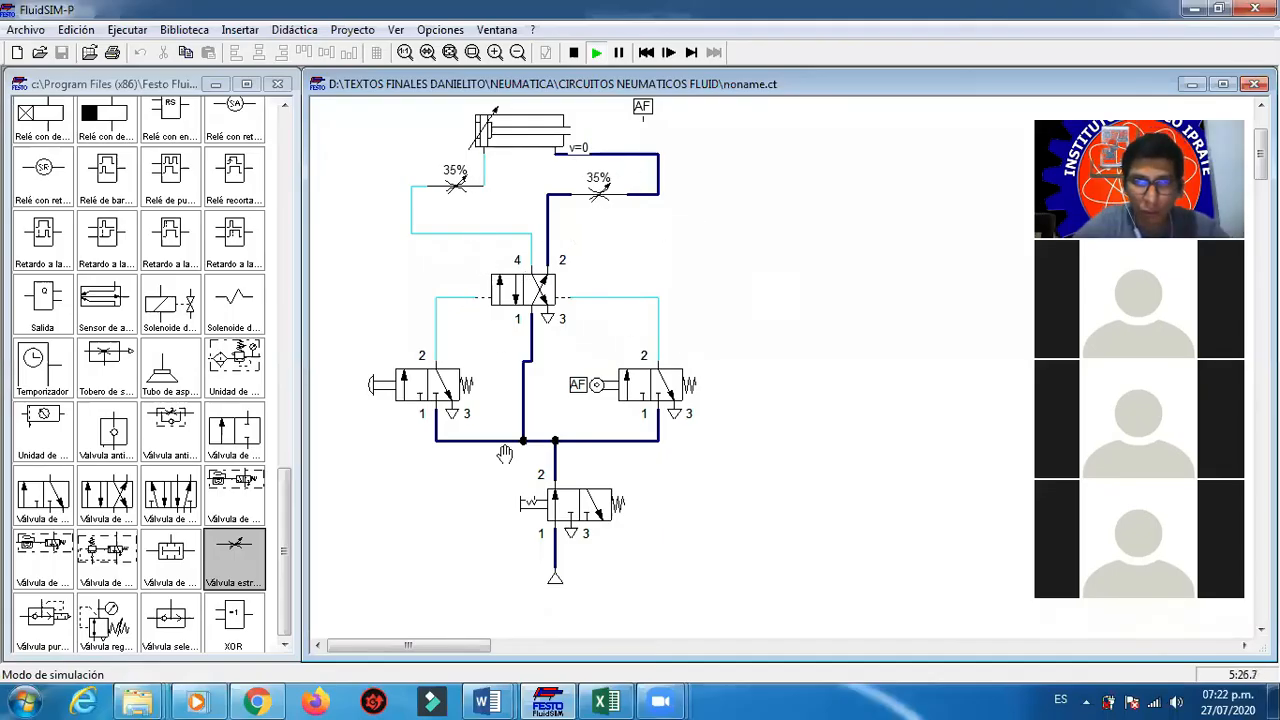
click(505, 695)
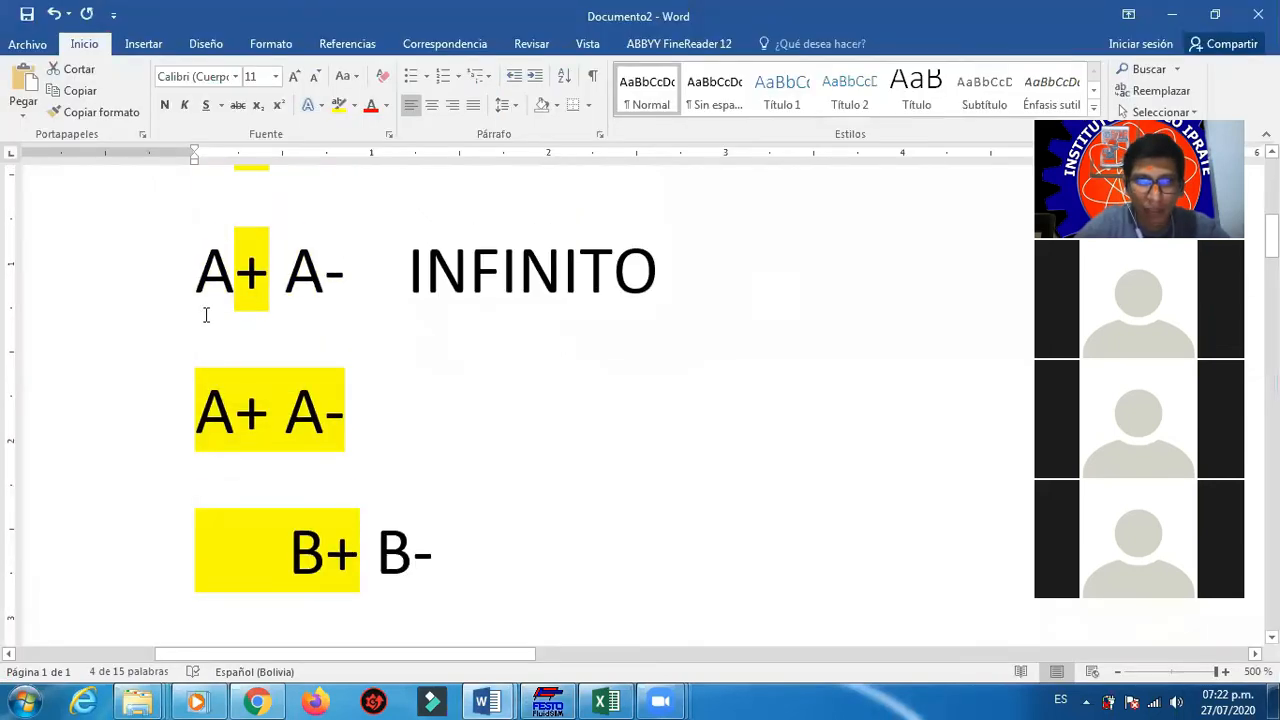
Step: Delete all the sequences below the A+ A- 1 VEZ line, from the INFINITO line onward
scroll(206, 315, up, 3)
drag(238, 484, 780, 574)
key(BackSpace)
key(BackSpace)
scroll(561, 574, up, 5)
scroll(431, 457, down, 8)
scroll(299, 436, up, 3)
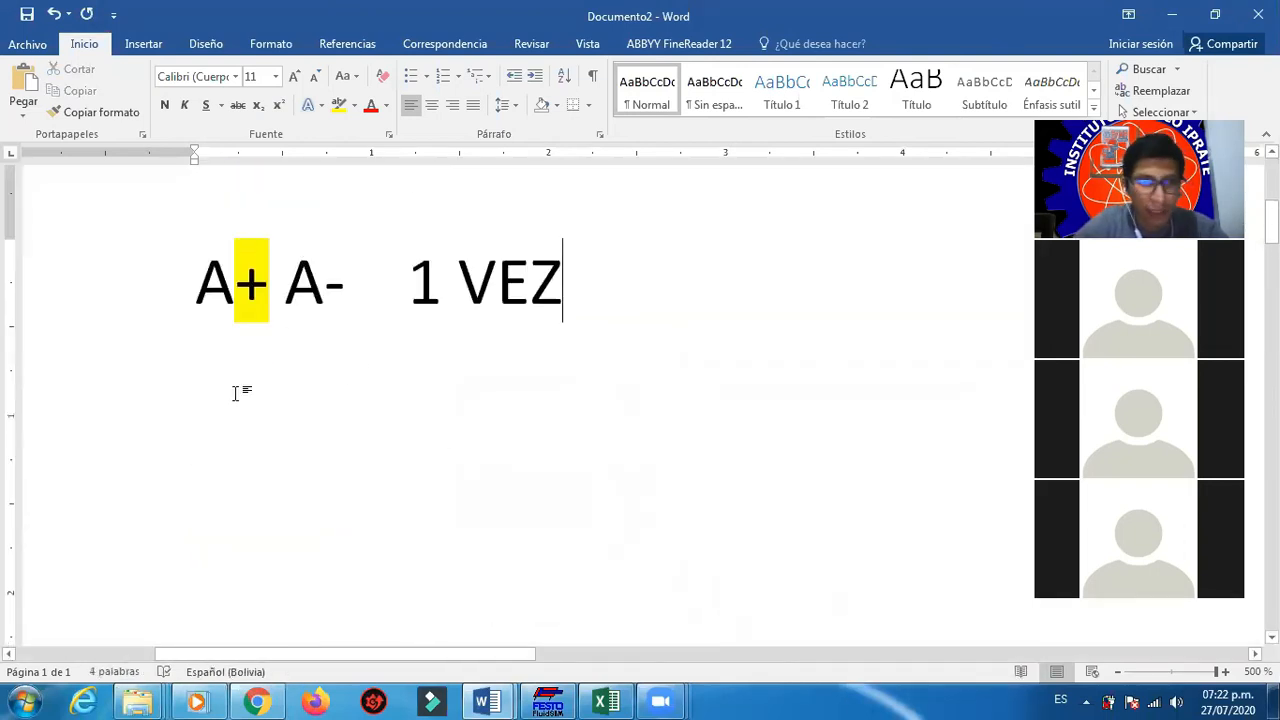
Step: Write the reversed sequence "A- A+" in capitals, separated by a tab, on a new line below A+ A- 1 VEZ
drag(209, 289, 405, 300)
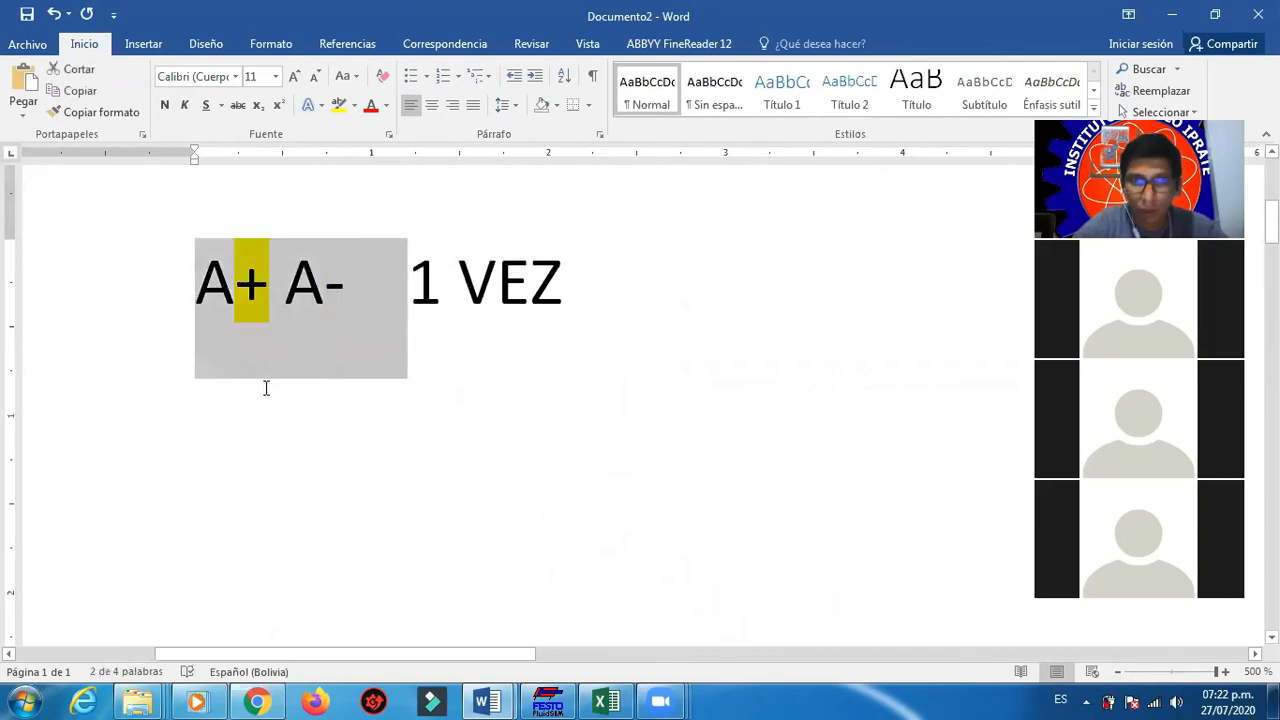
click(205, 391)
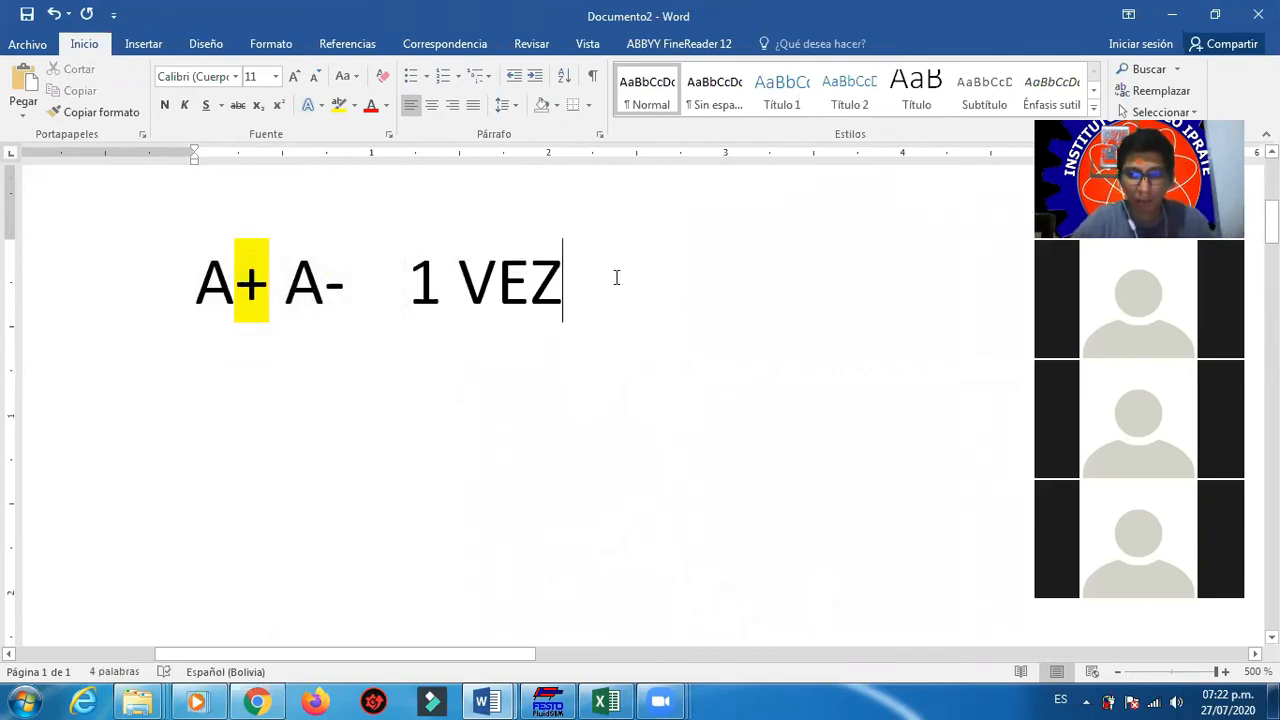
key(Return)
text(-)
key(Caps_Lock)
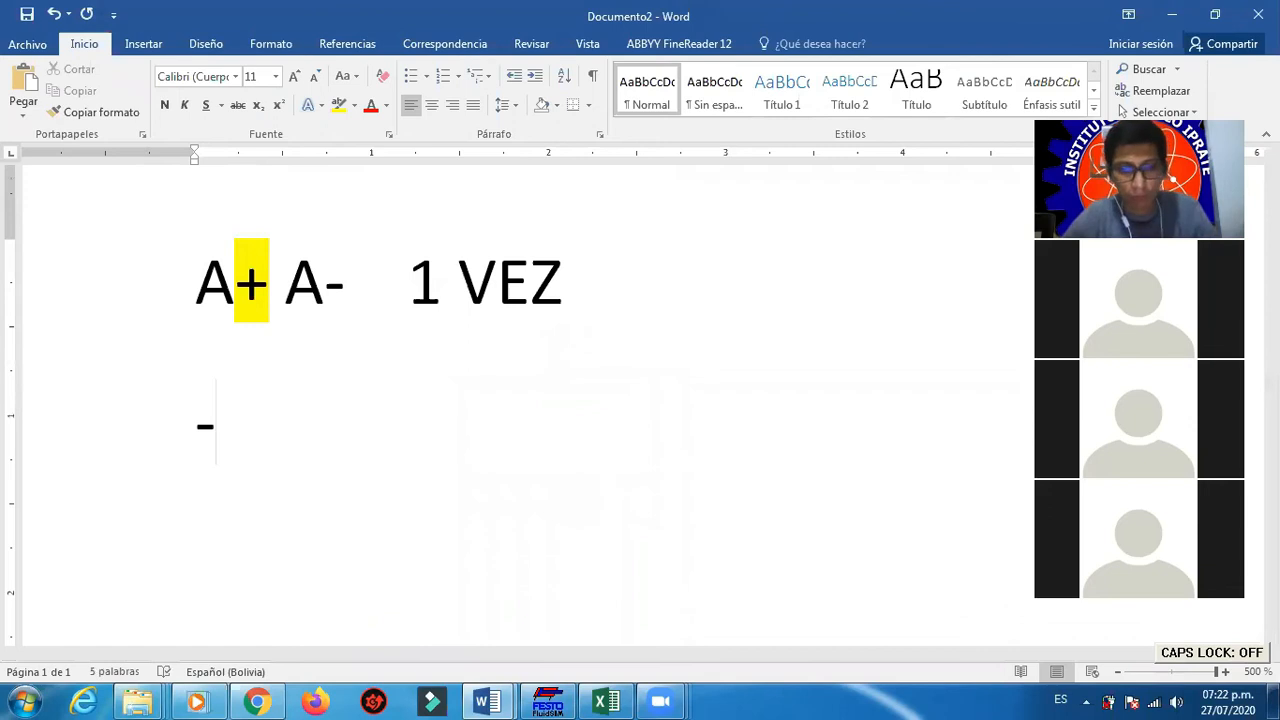
key(BackSpace)
text(a-)
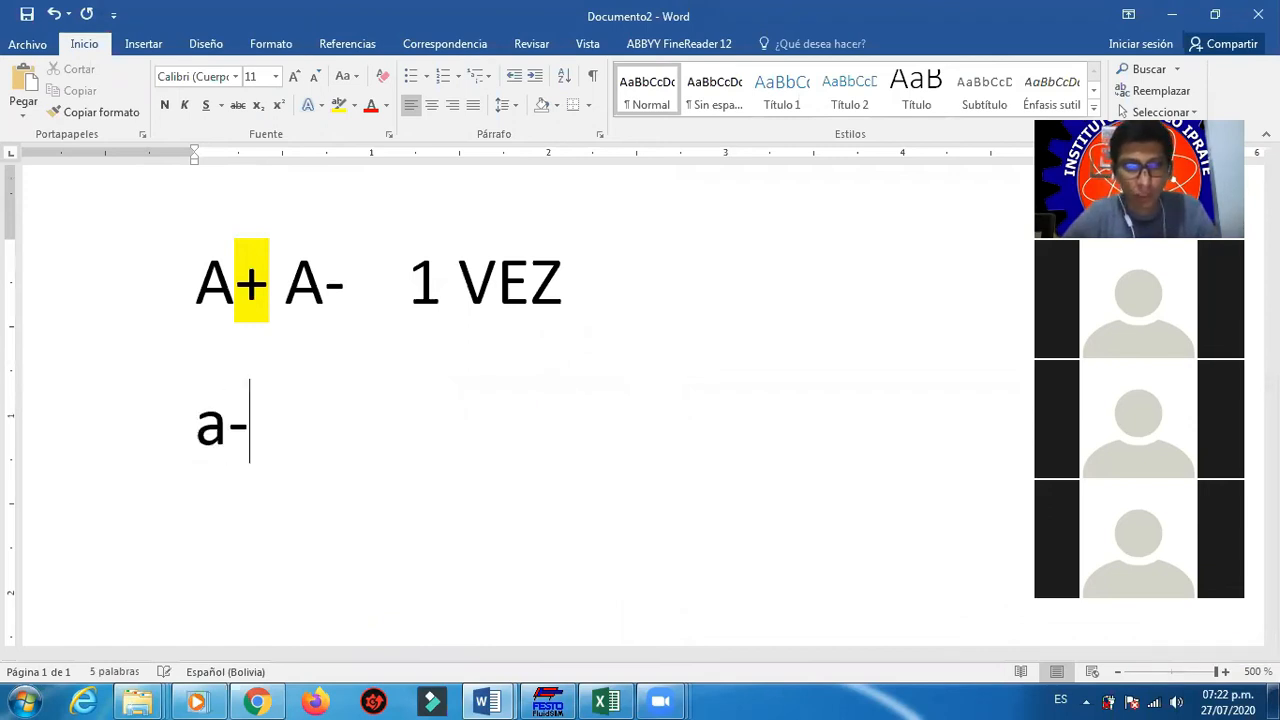
key(BackSpace)
key(BackSpace)
key(Caps_Lock)
text(A-)
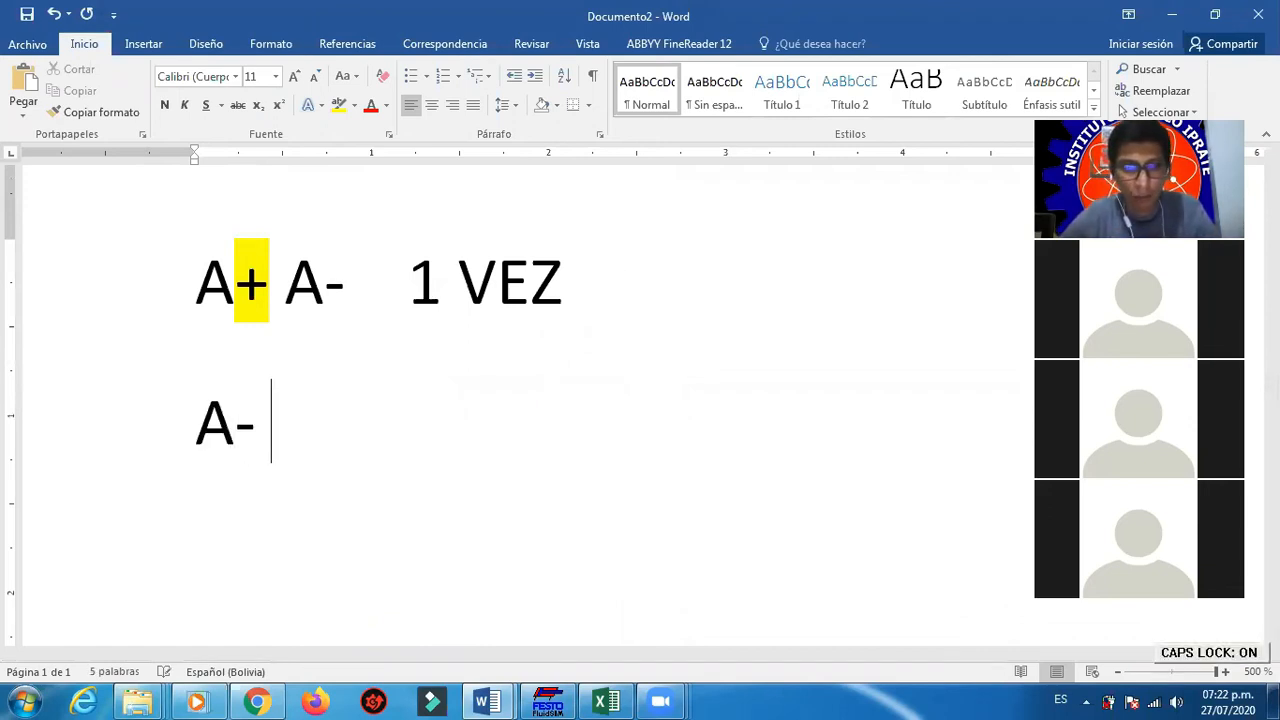
key(Tab)
text(A)
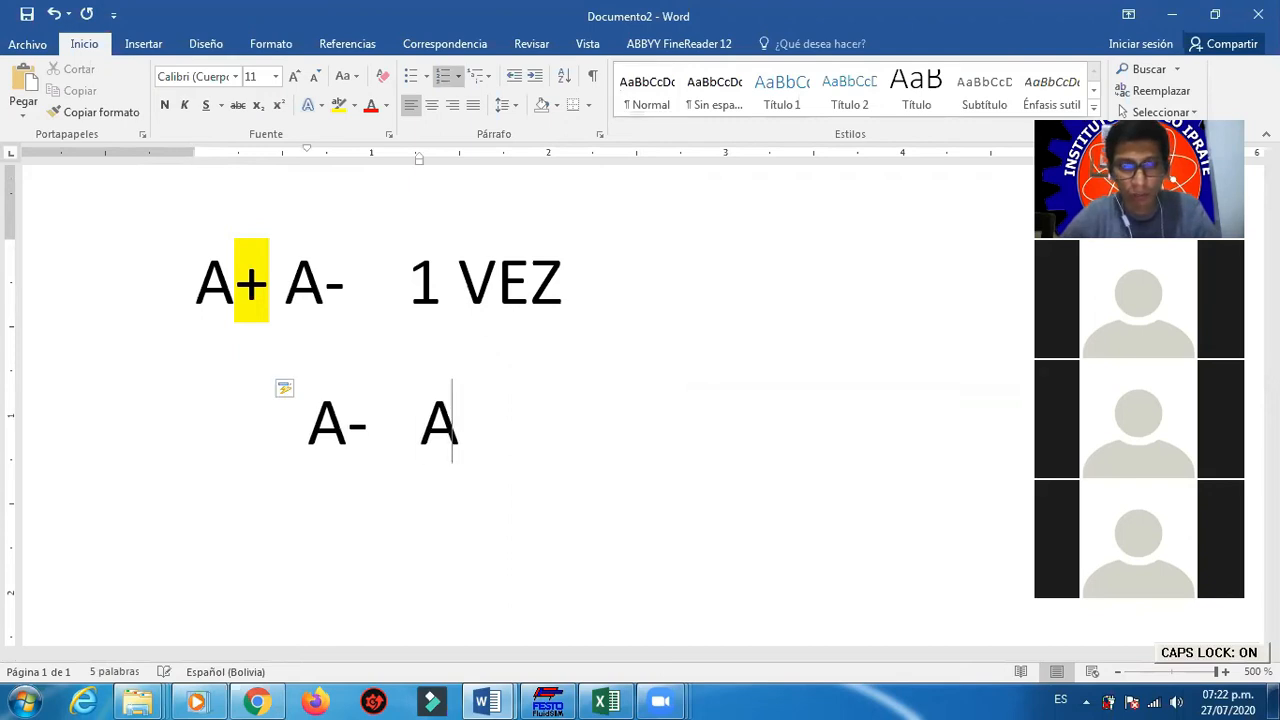
text(+)
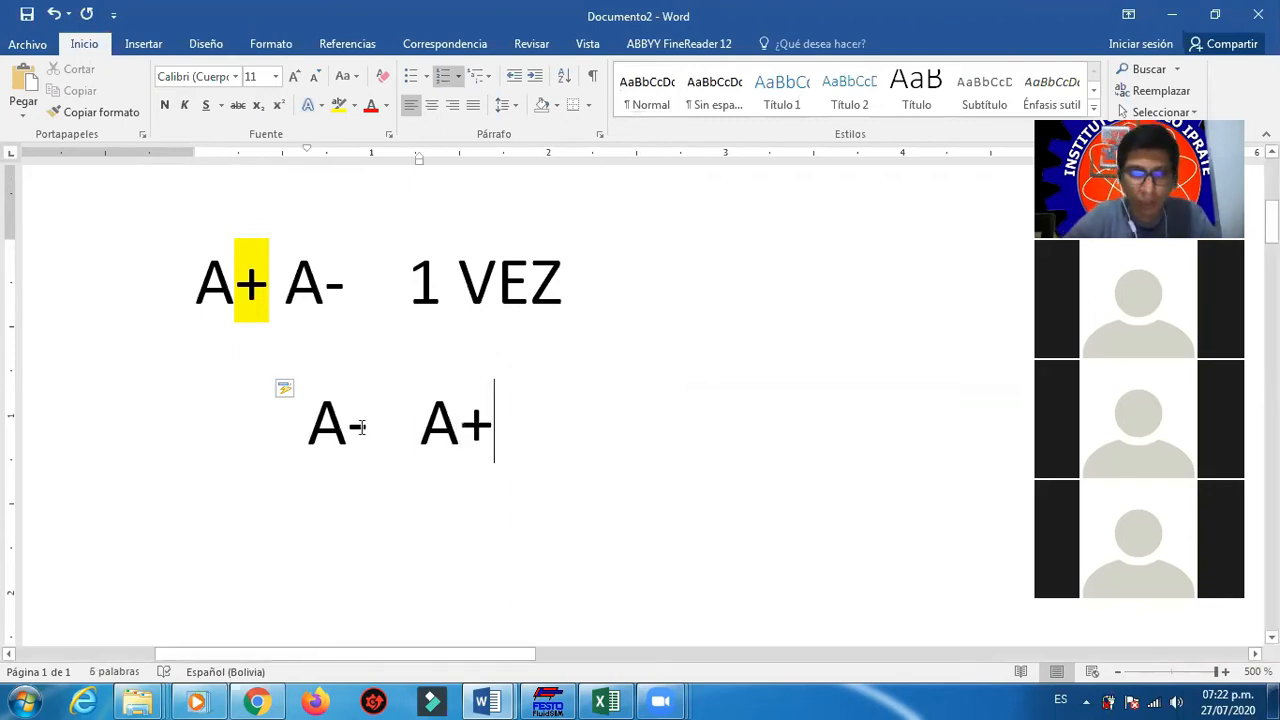
Step: Indent the A- A+ line further so that it starts beneath the word VEZ
key(Home)
drag(322, 440, 468, 437)
click(626, 563)
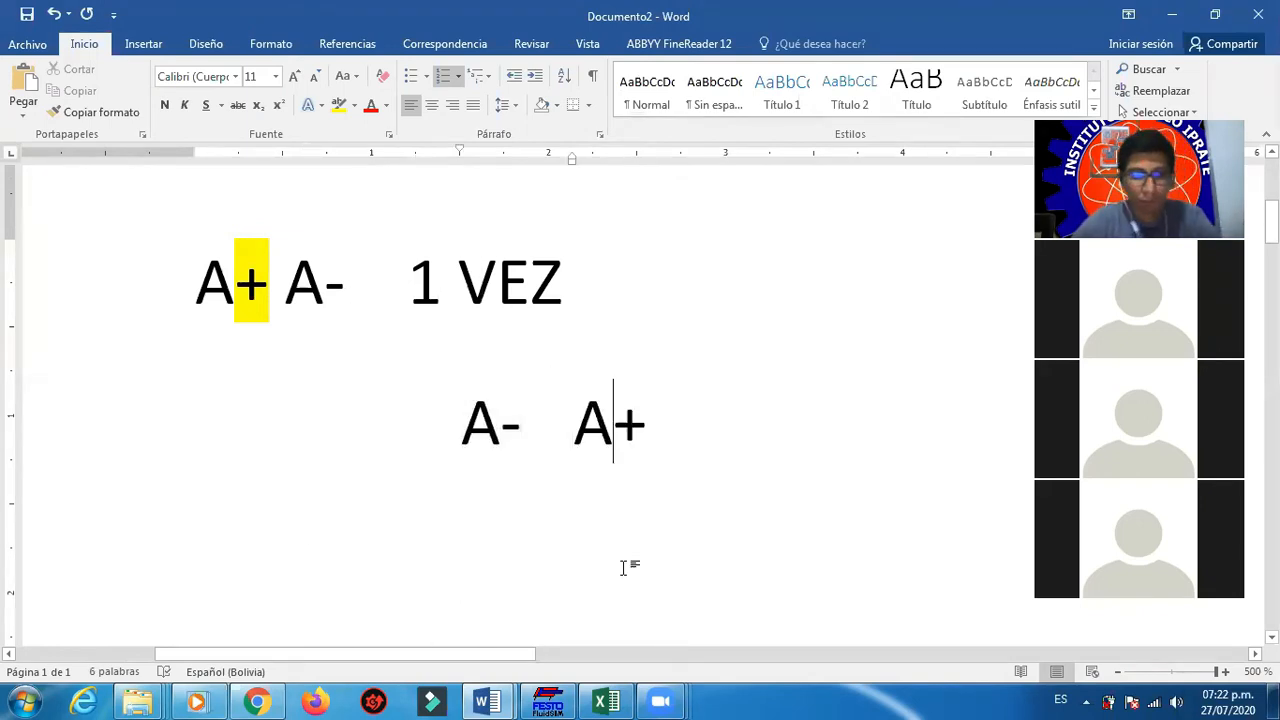
drag(721, 433, 557, 446)
click(683, 450)
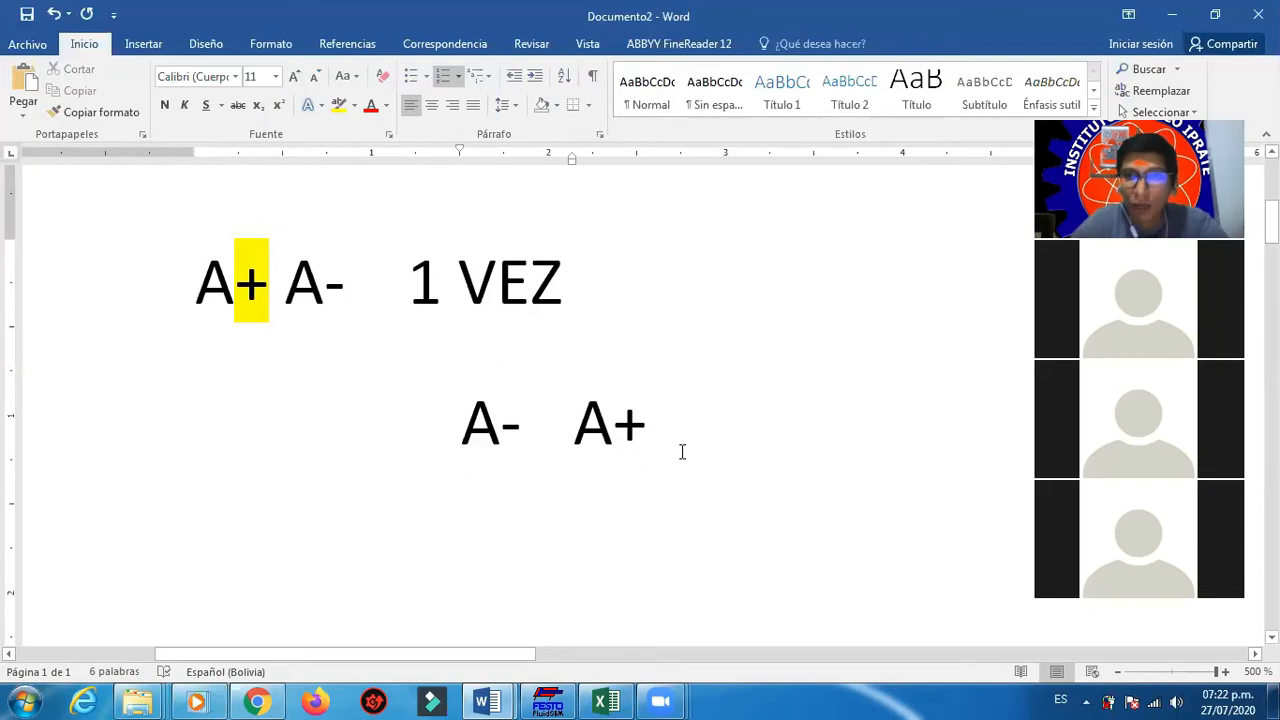
Step: Switch to FluidSIM, close the main air supply valve in the running simulation and return to Word
click(548, 701)
drag(568, 512, 570, 514)
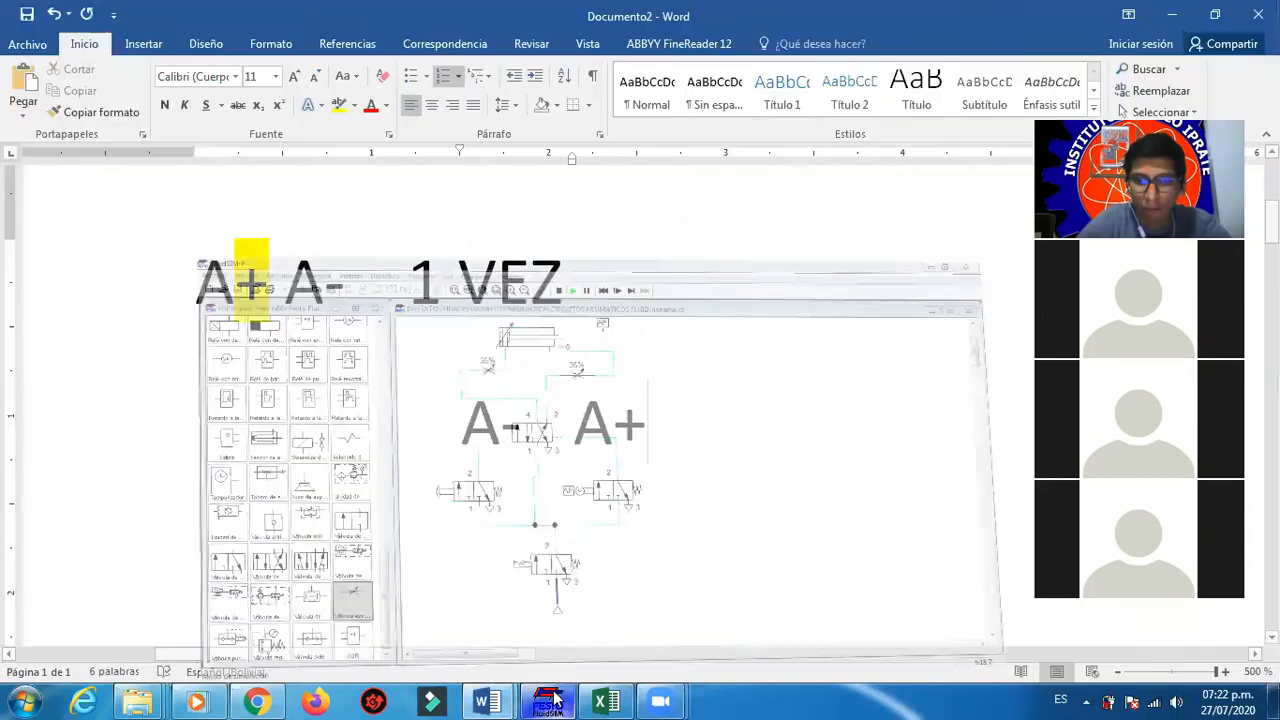
click(487, 700)
Step: Examine the letter A and the plus and minus signs of the A+ A- 1 VEZ sequence
click(264, 289)
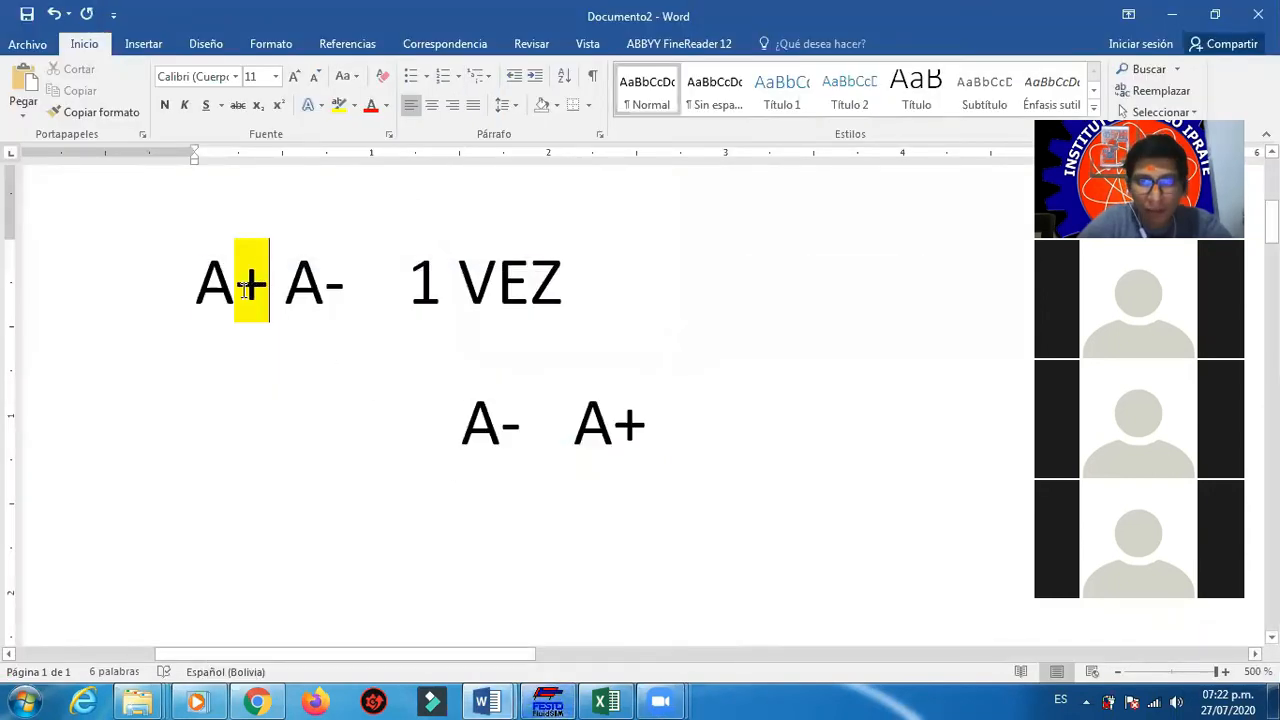
drag(242, 290, 260, 287)
click(208, 288)
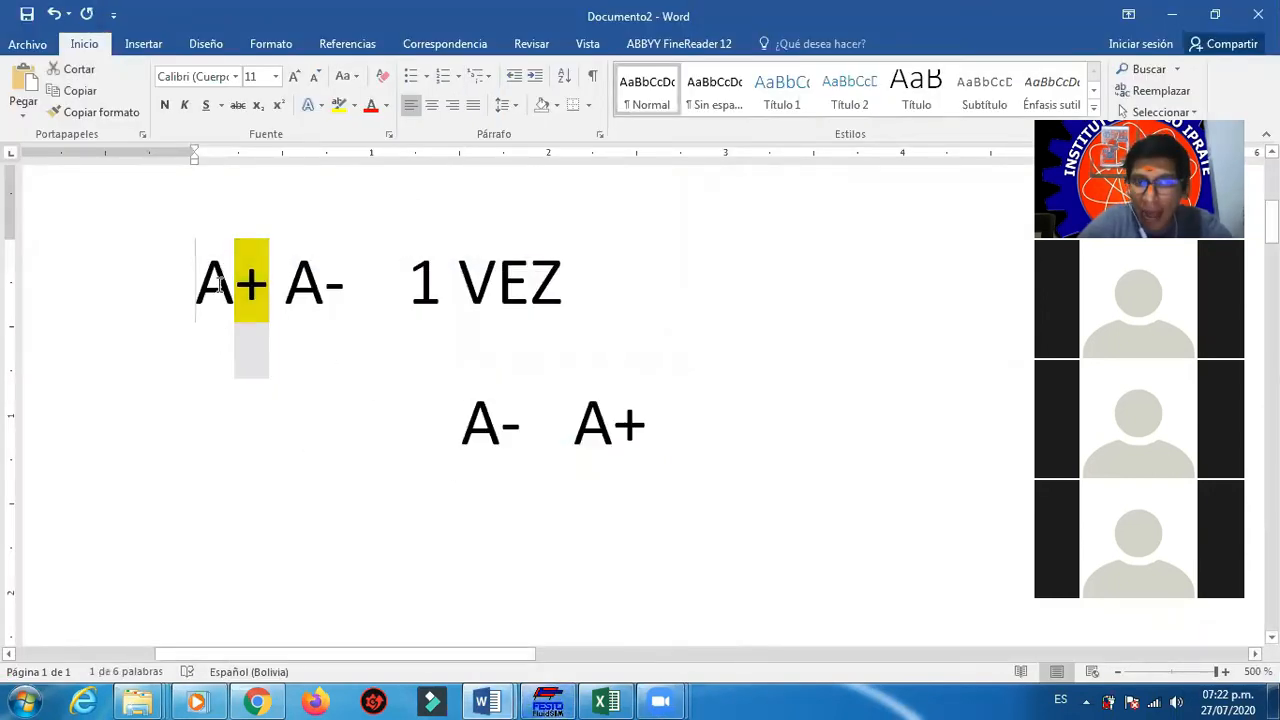
double_click(219, 286)
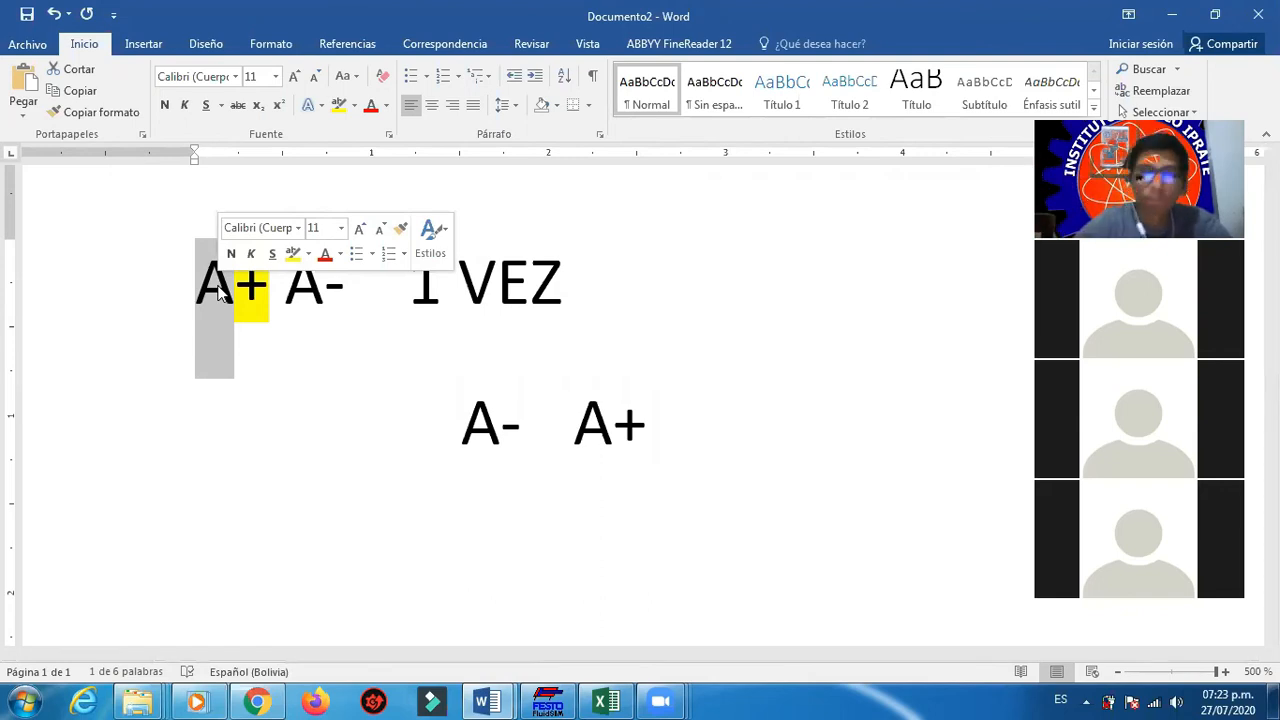
click(245, 295)
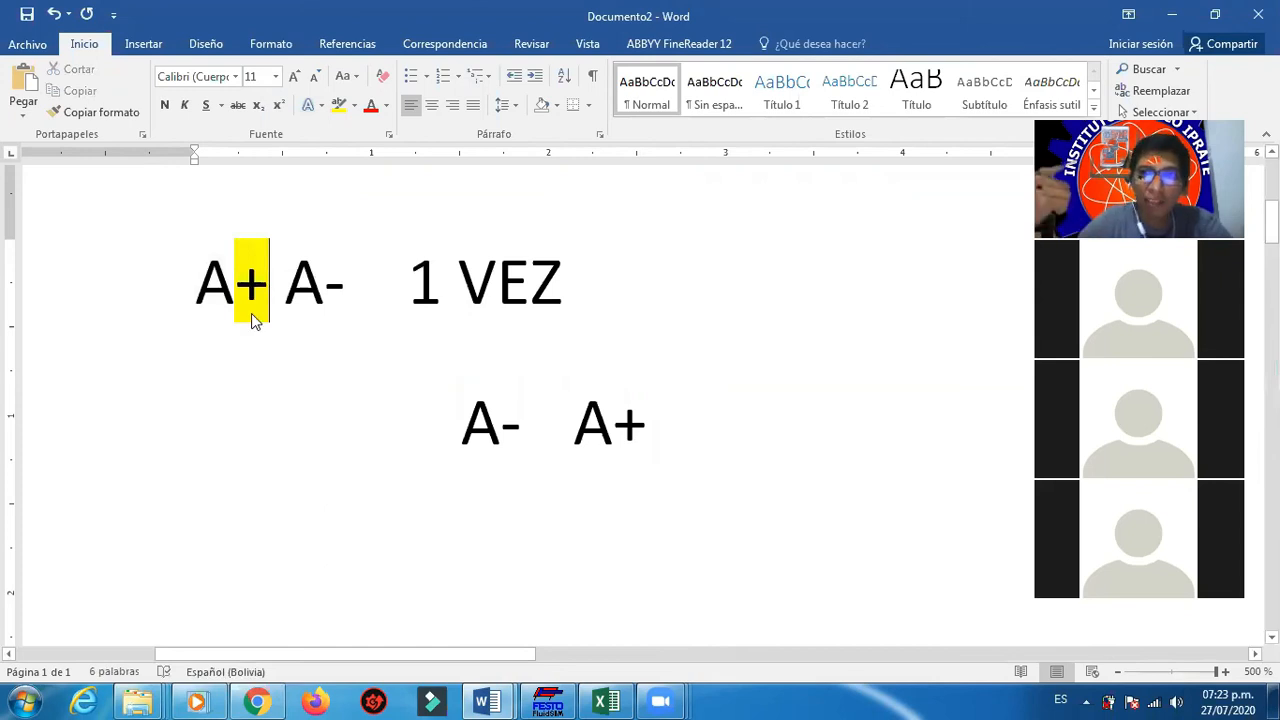
key(shift+Left)
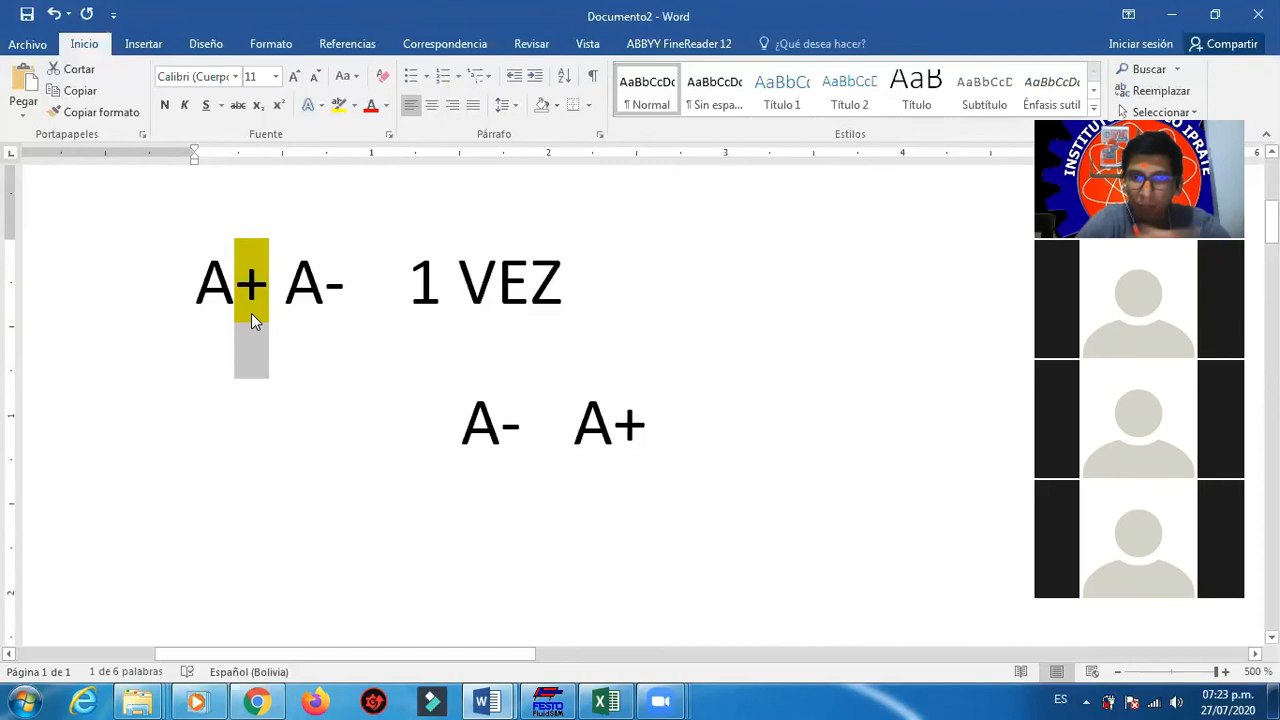
drag(333, 287, 351, 287)
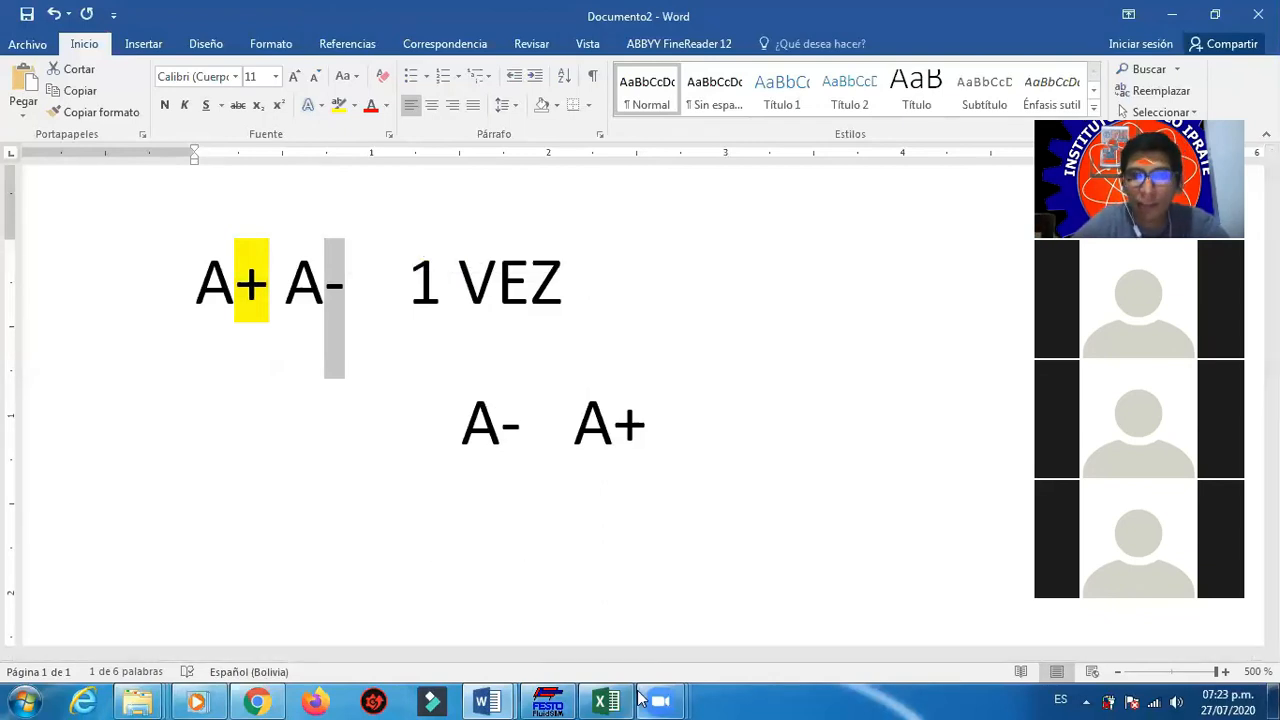
Step: Switch to FluidSIM, restart the simulation and open the main air supply valve above the compressed air source
click(547, 700)
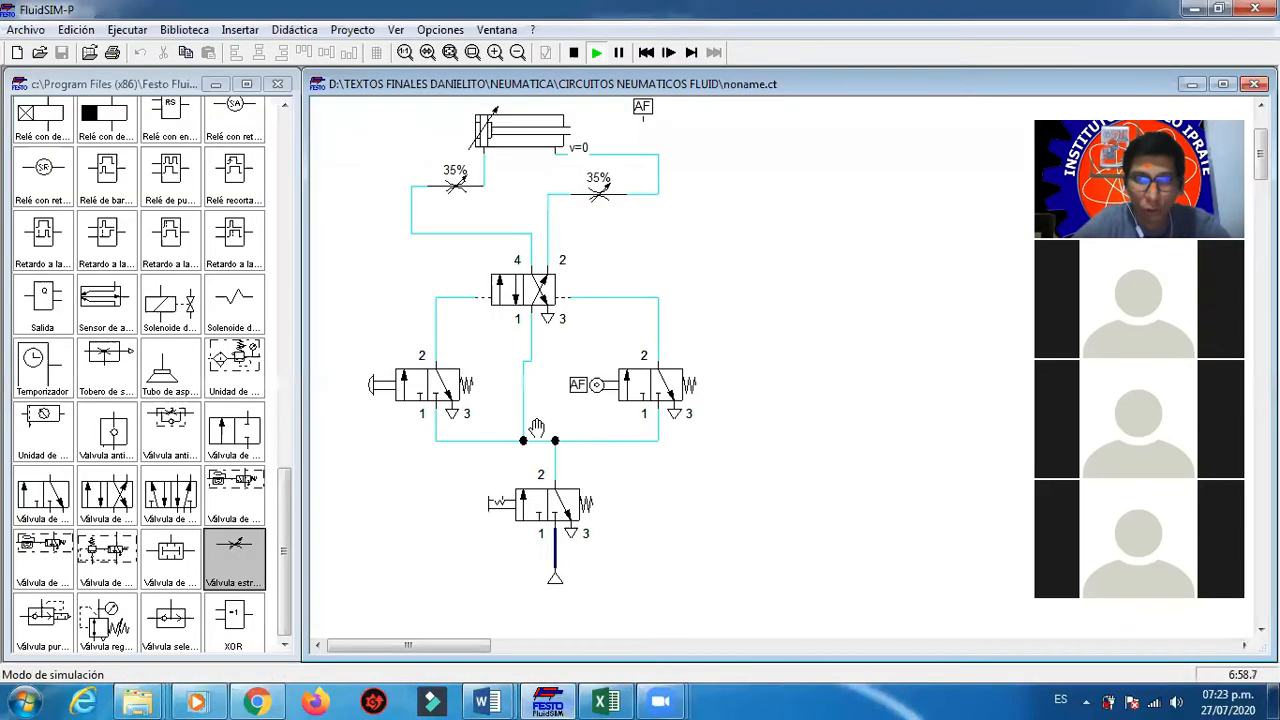
click(573, 53)
click(595, 52)
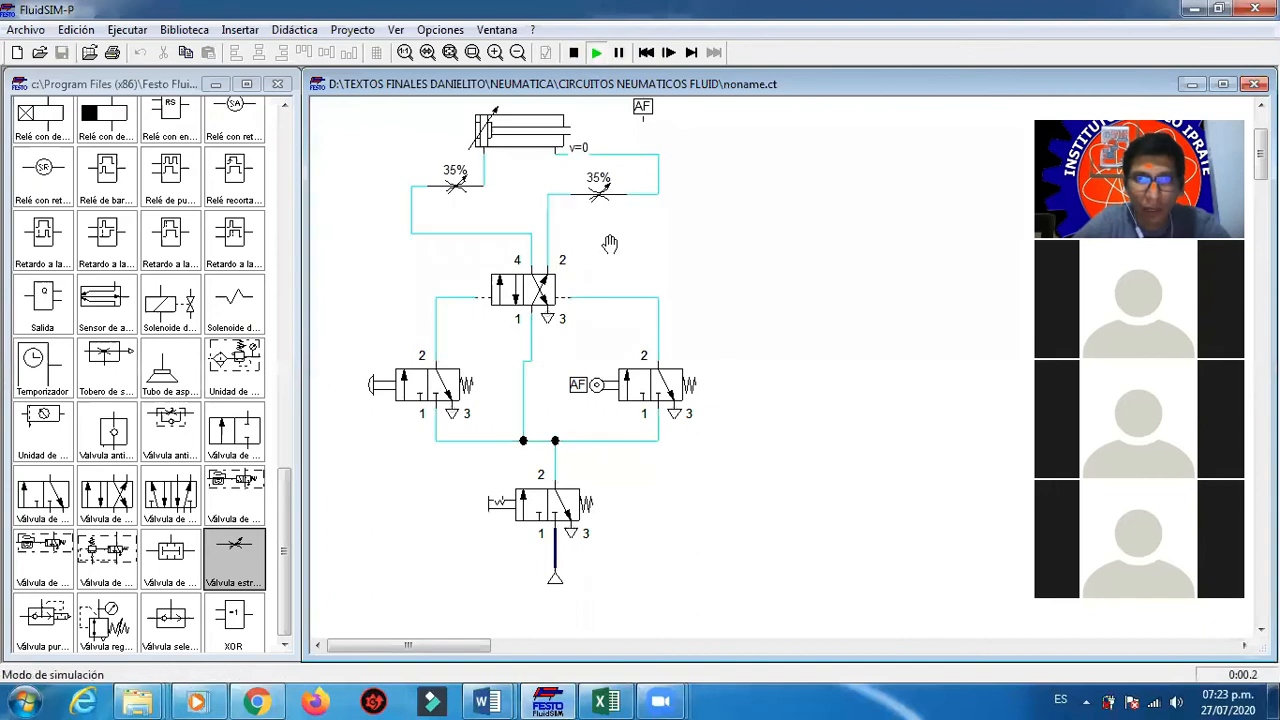
click(558, 494)
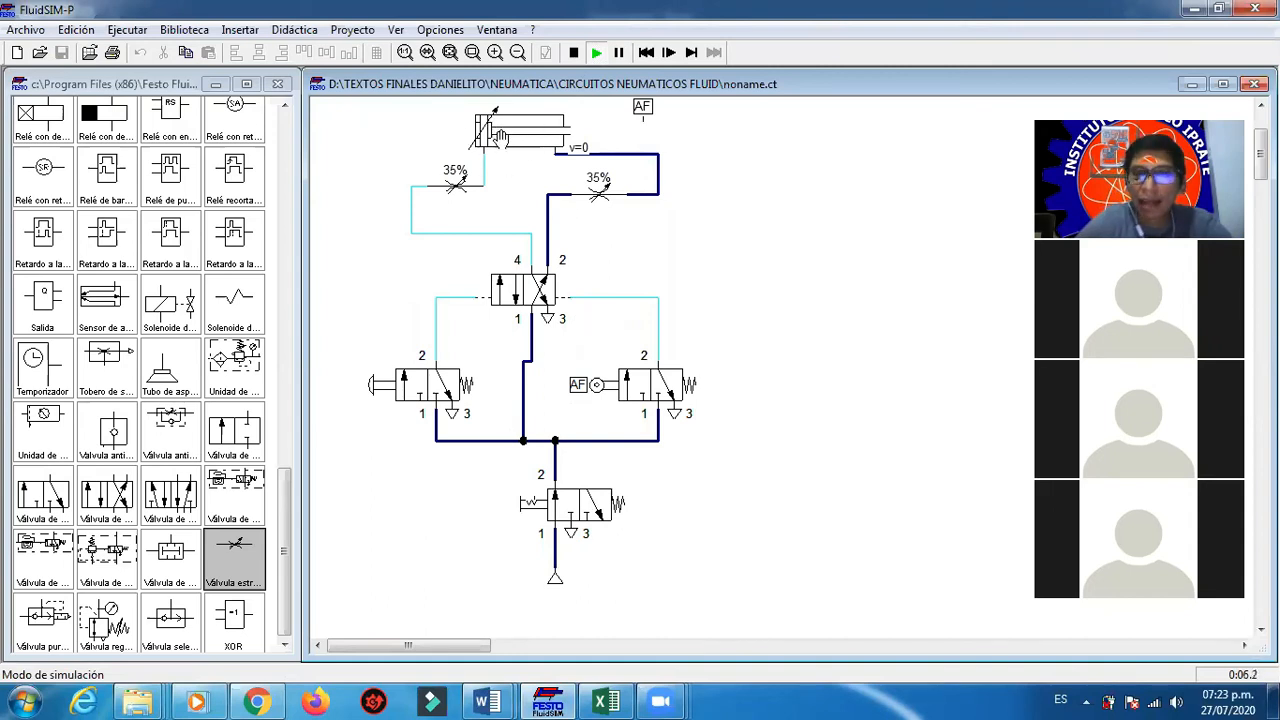
Step: Actuate the pushbutton valve to run the cylinder's out-and-back cycle, and stop the simulation
click(422, 380)
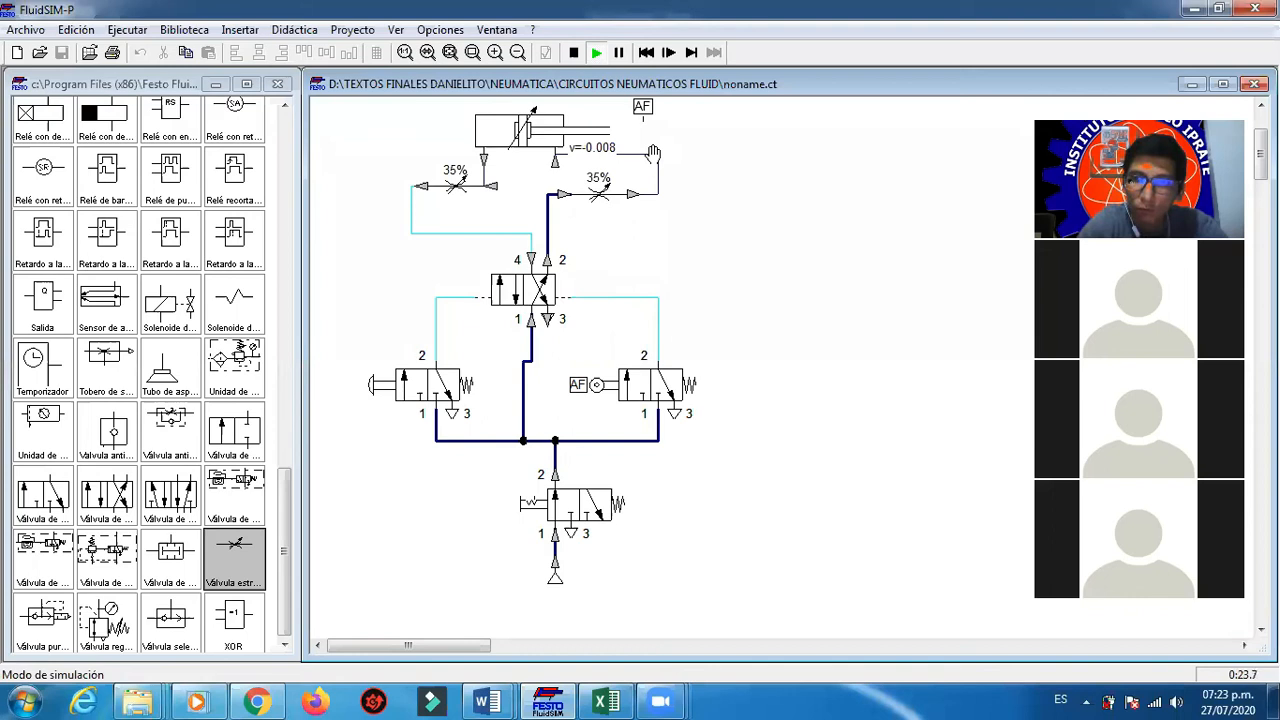
click(573, 53)
Step: Switch to Documento2 in Word to point out A- as the first movement of the A- A+ sequence, and return to FluidSIM
click(487, 700)
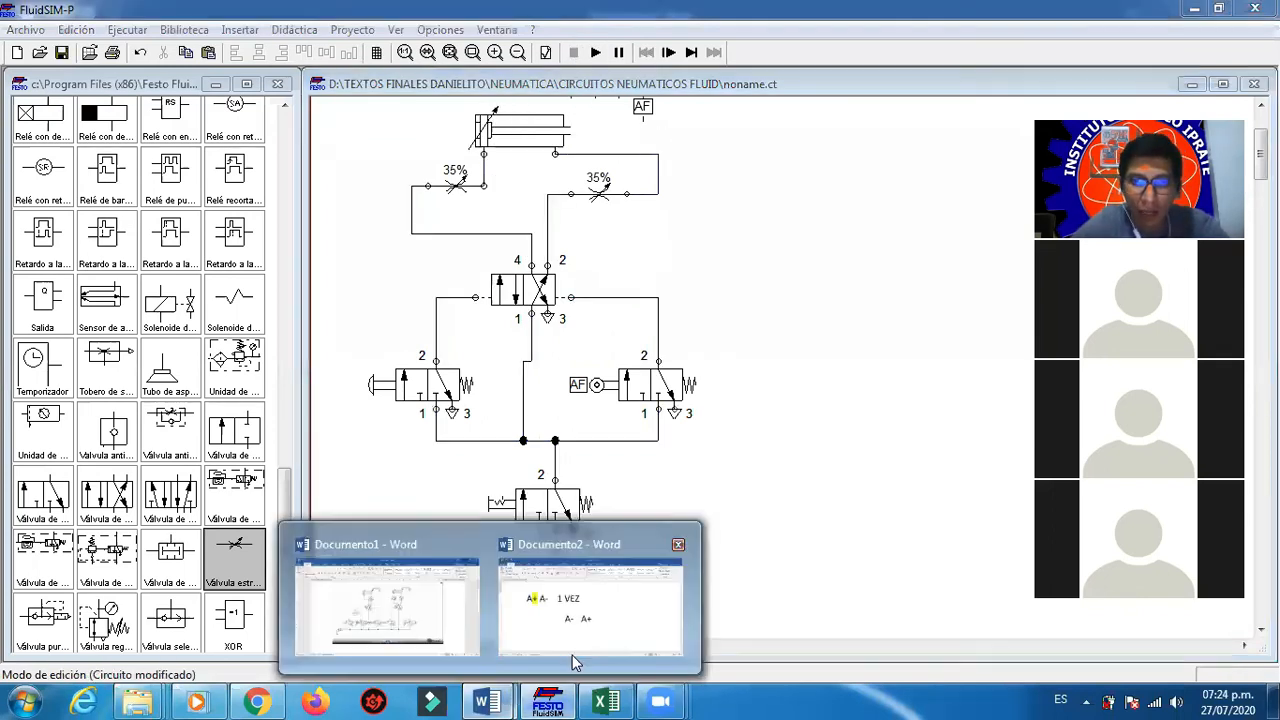
click(577, 641)
click(481, 455)
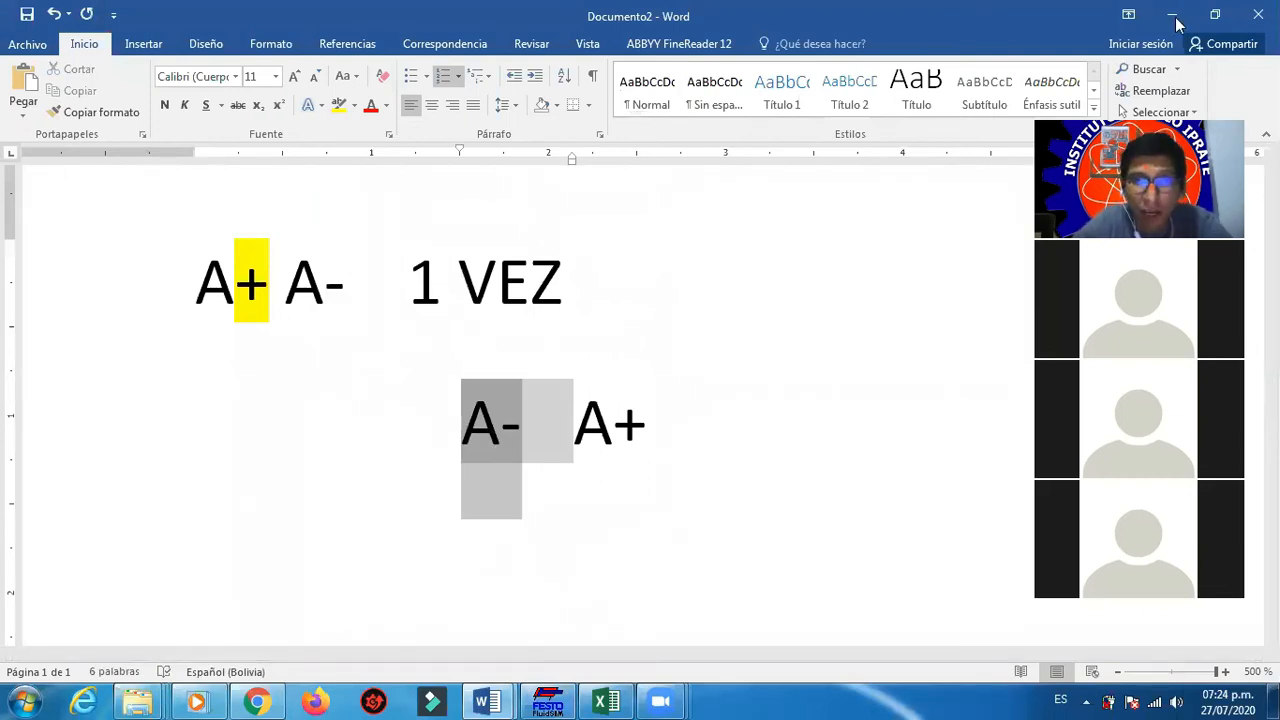
click(1174, 16)
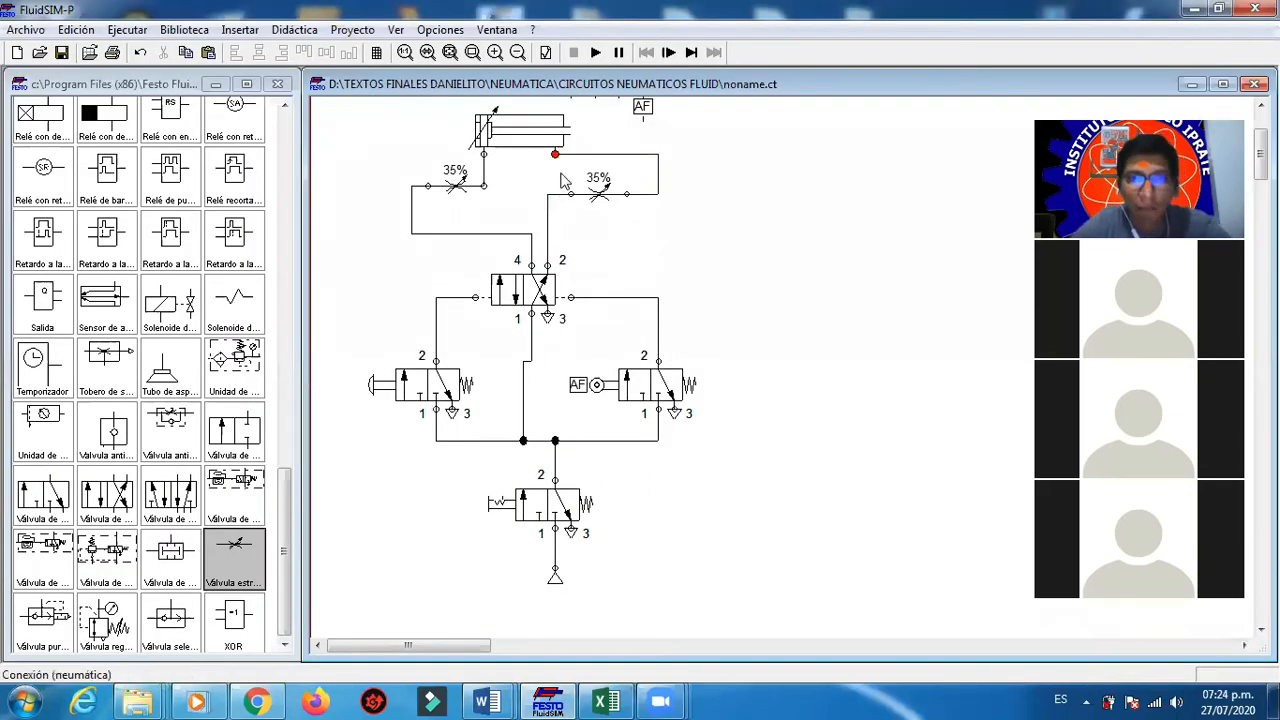
Step: Move the throttle valve under the cylinder's rear port outward and slightly down, and realign the line from port 4 with it
click(452, 185)
drag(452, 185, 412, 201)
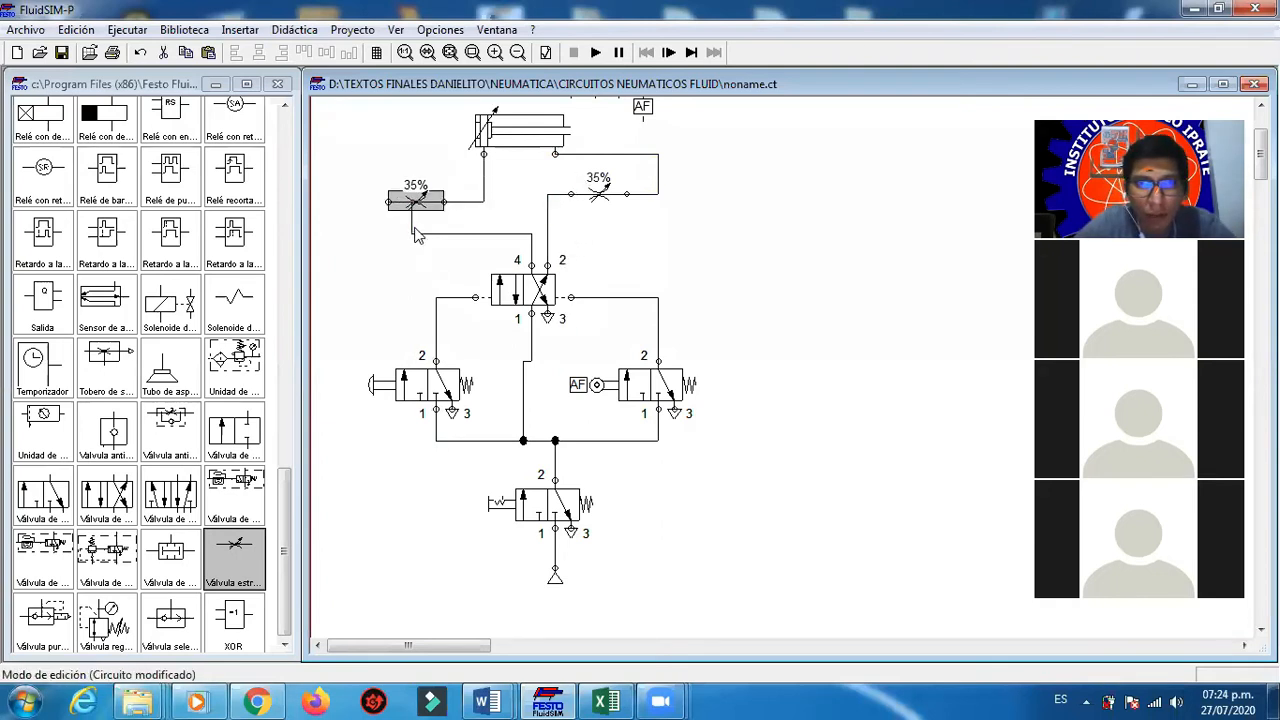
click(414, 229)
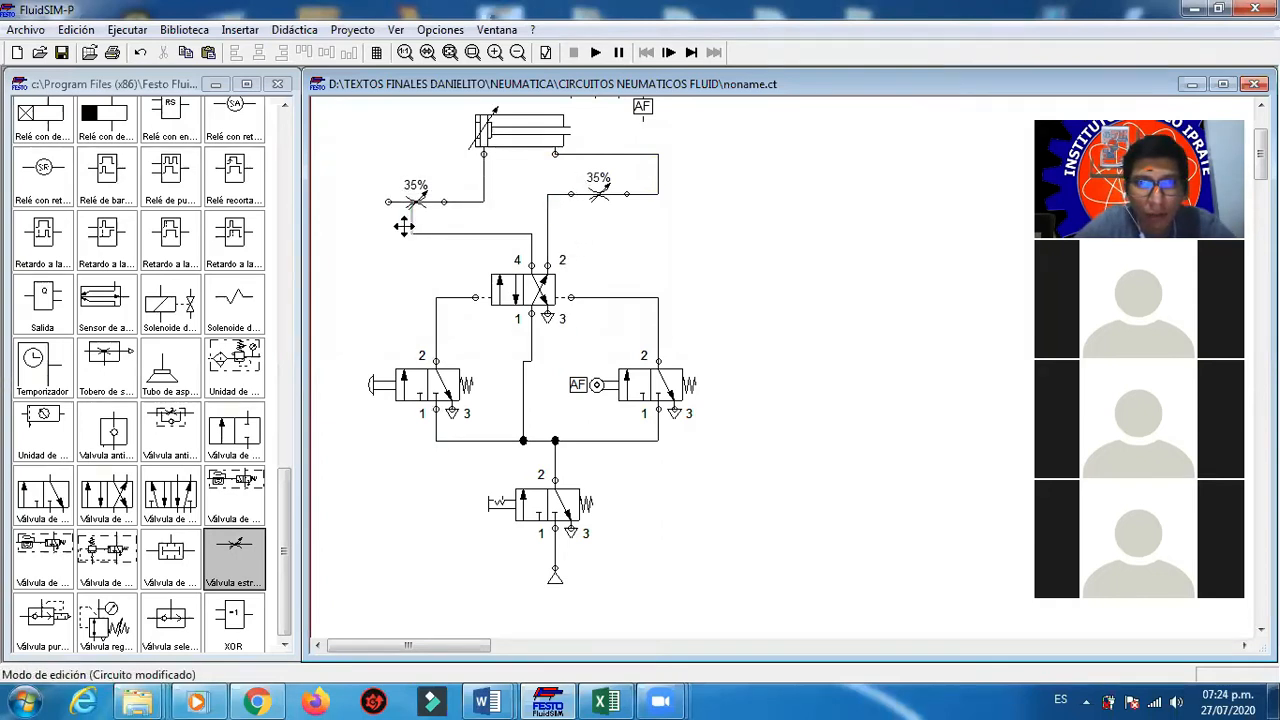
Step: Delete the two lines connecting the throttle valves to the cylinder ports
click(482, 187)
key(Delete)
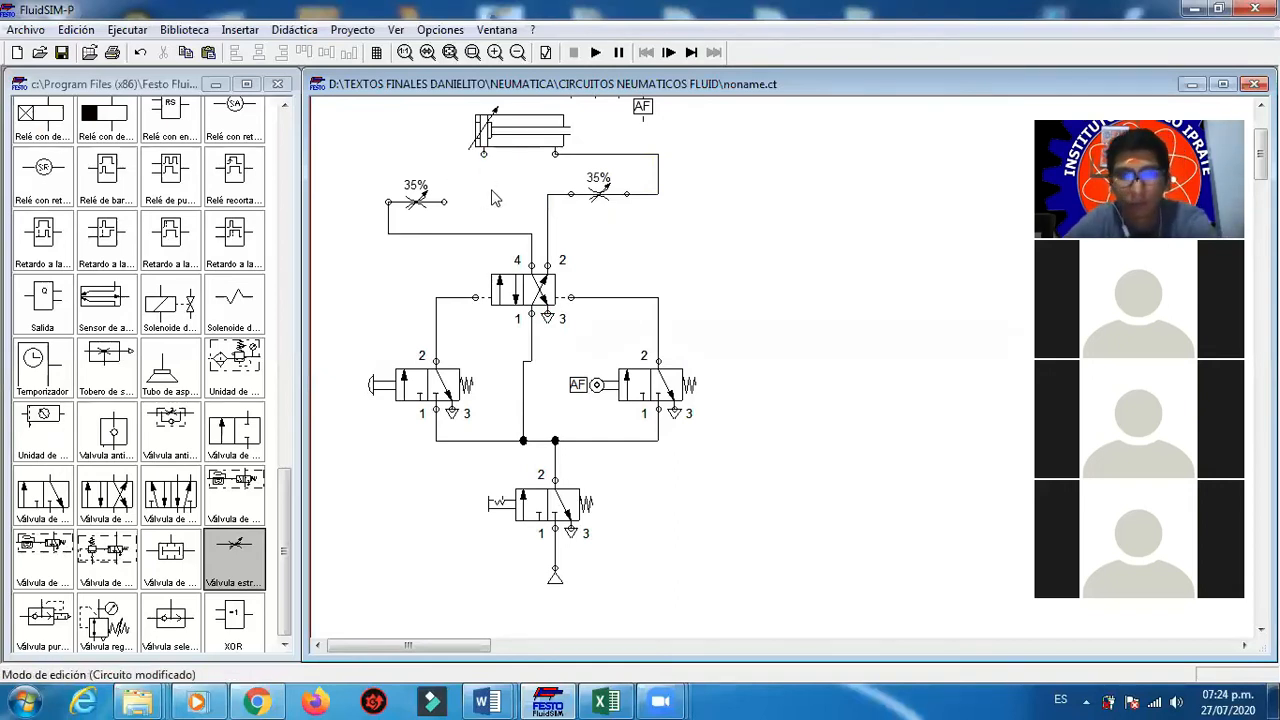
click(613, 154)
key(Delete)
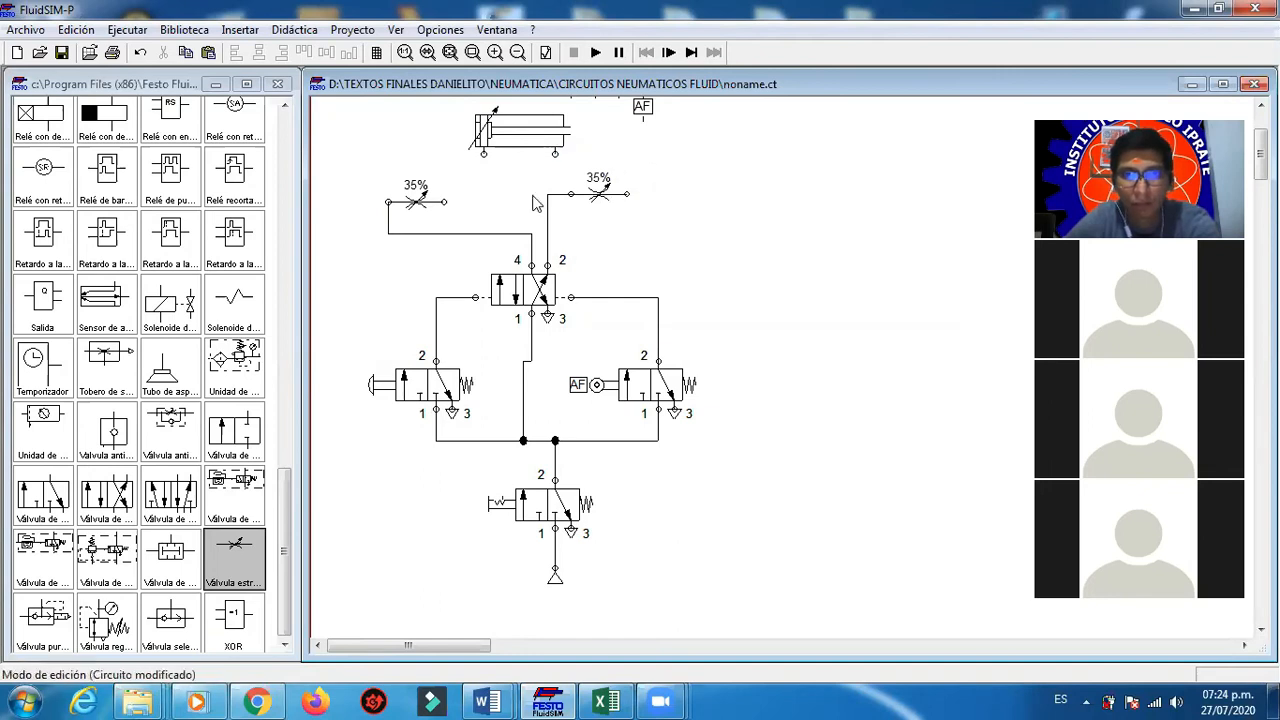
Step: Cross-connect the two throttle valves to the opposite cylinder ports, and lower the crossing line so it clears the rod-side port
drag(447, 200, 555, 153)
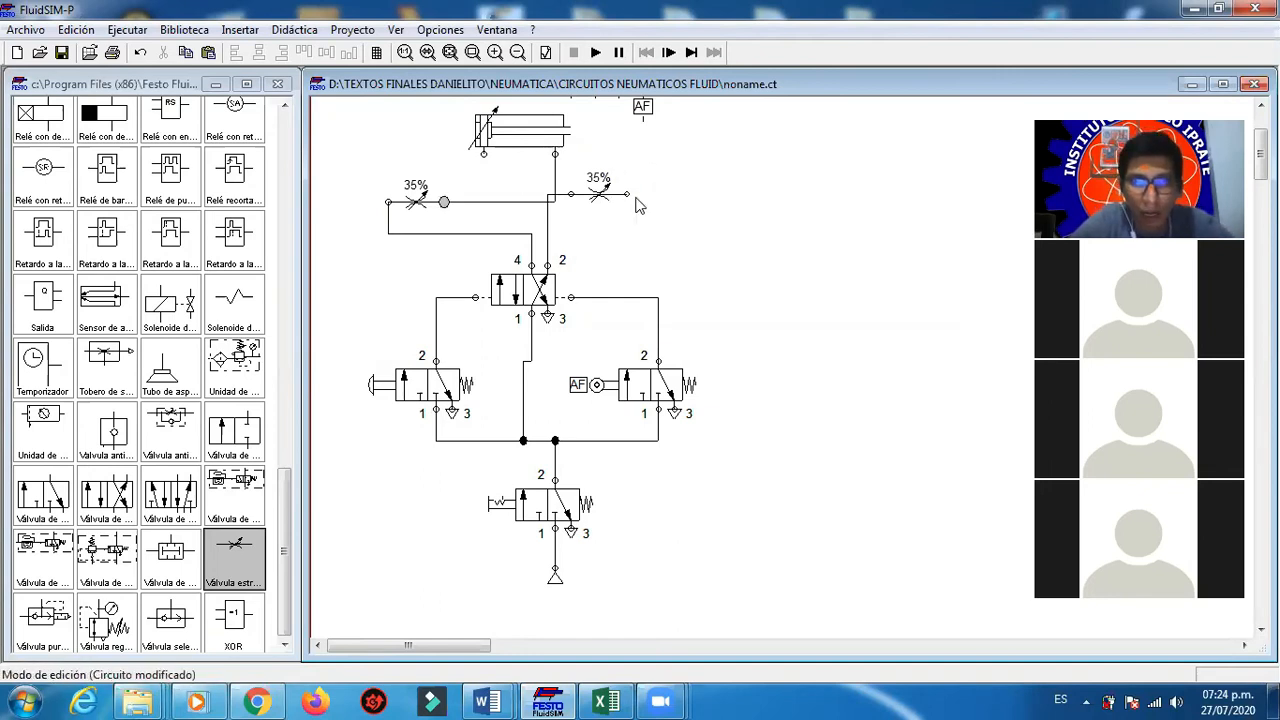
mouse_move(626, 193)
mouse_down()
mouse_move(522, 177)
mouse_move(483, 153)
mouse_up()
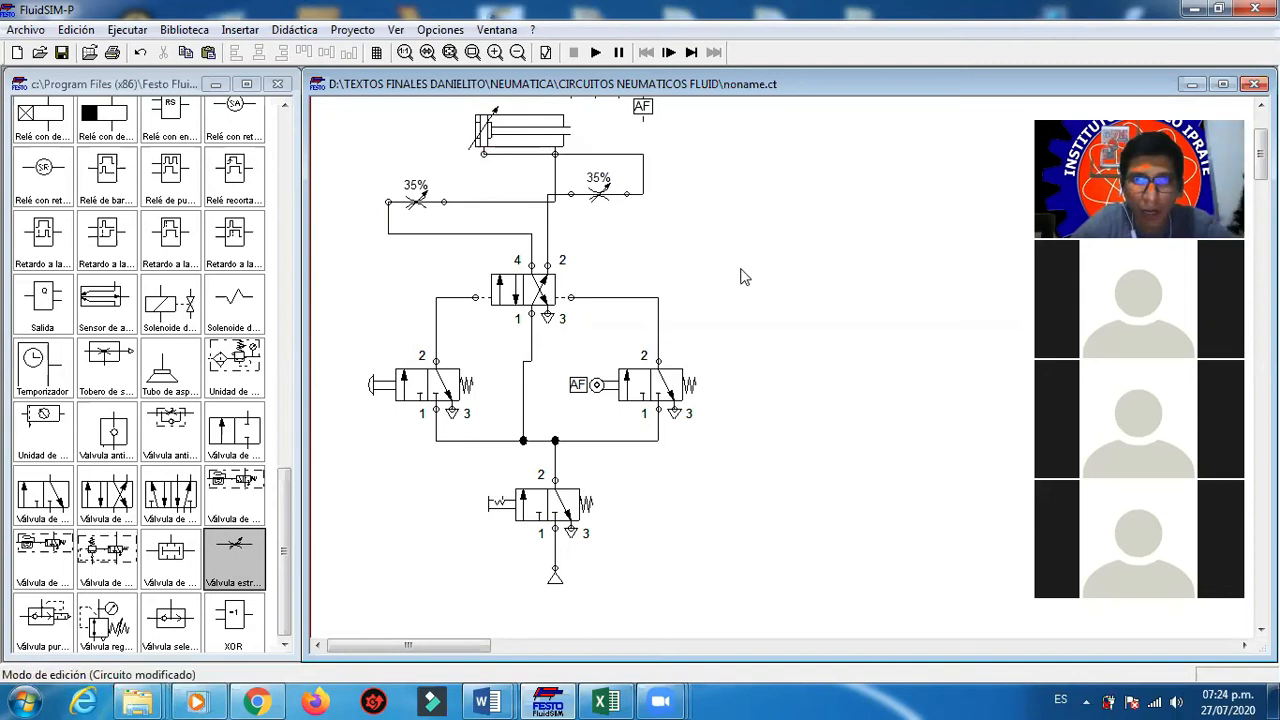
click(595, 52)
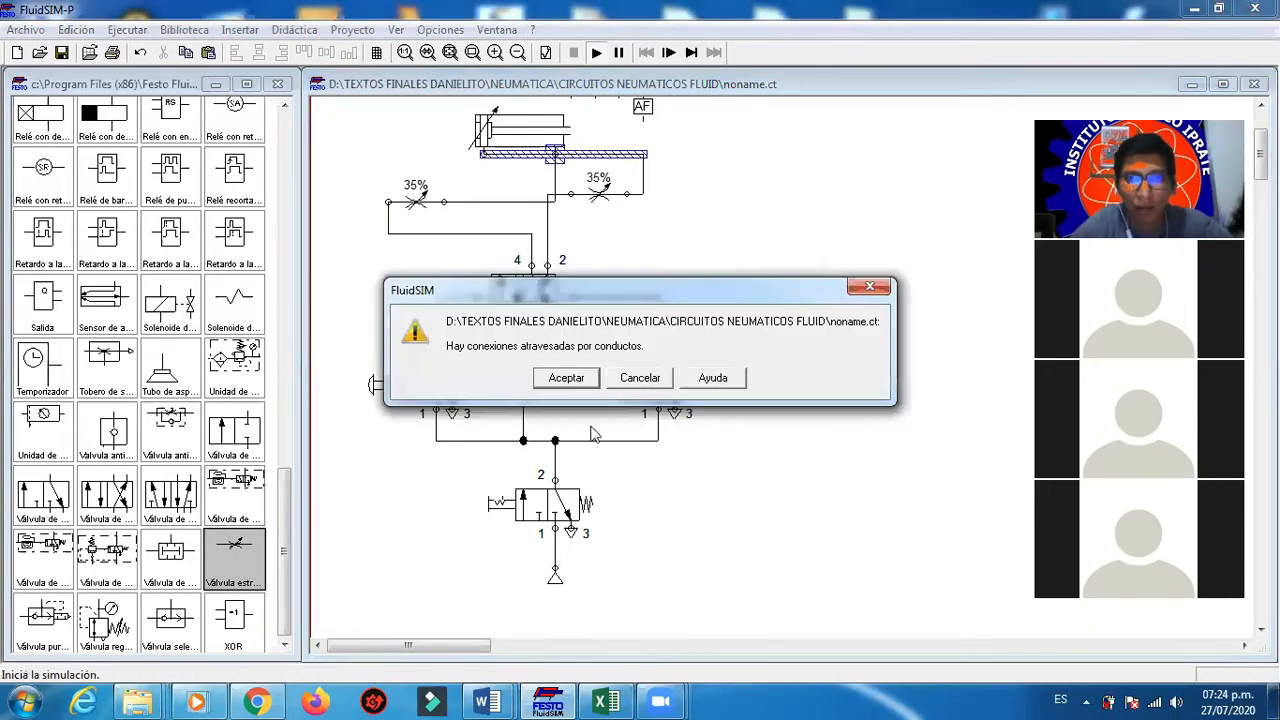
click(566, 380)
click(639, 383)
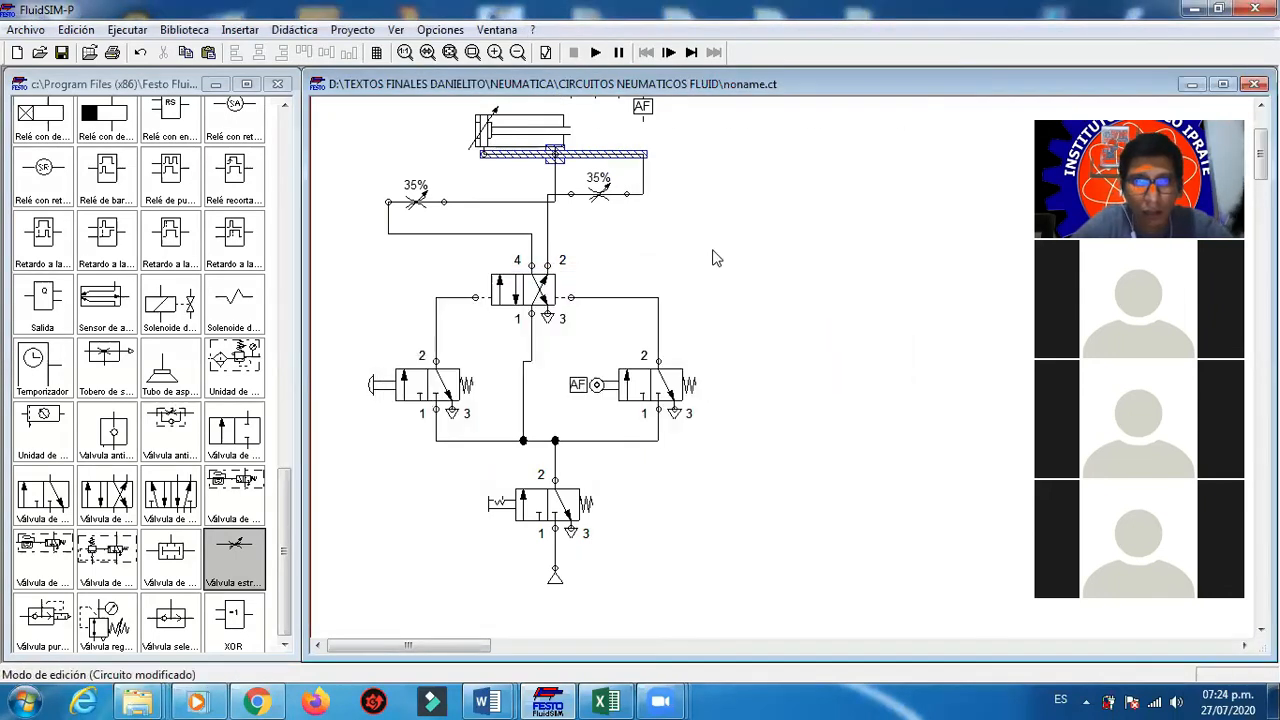
drag(620, 155, 620, 169)
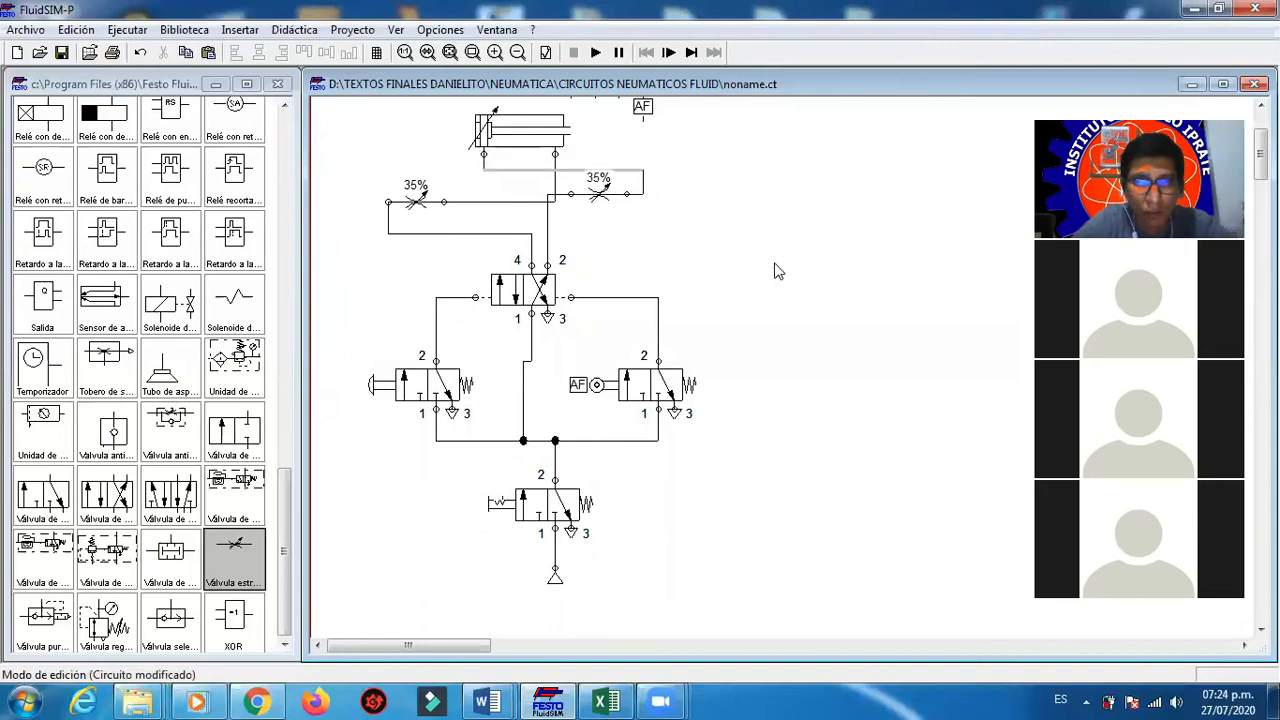
Step: Simulate the crossed circuit with the main air supply valve open, actuate the pushbutton valve repeatedly, and stop the simulation
click(595, 52)
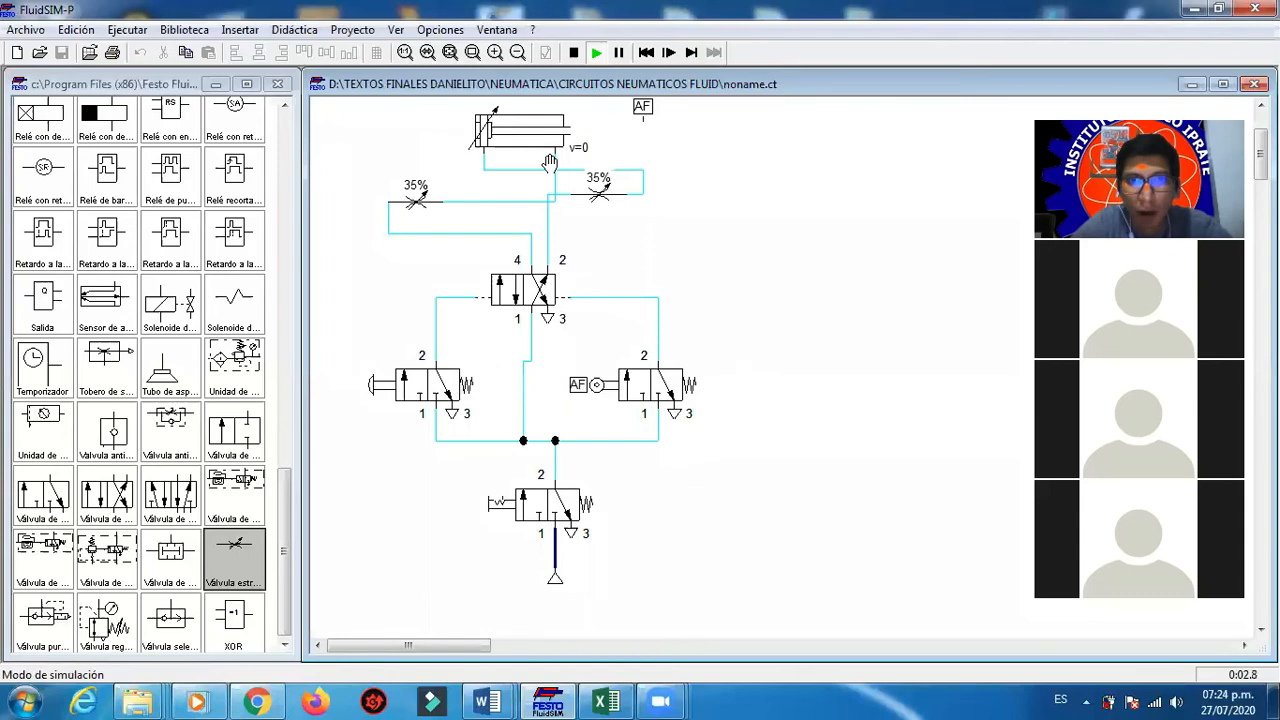
click(542, 507)
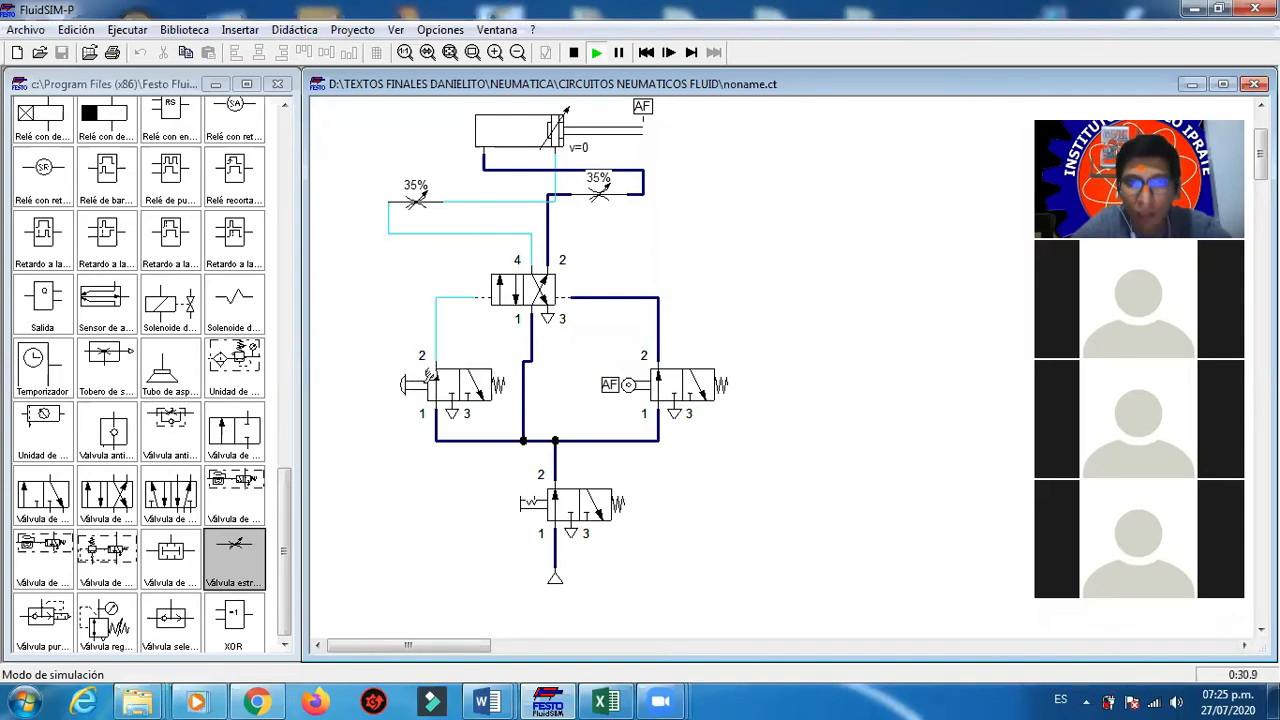
click(432, 375)
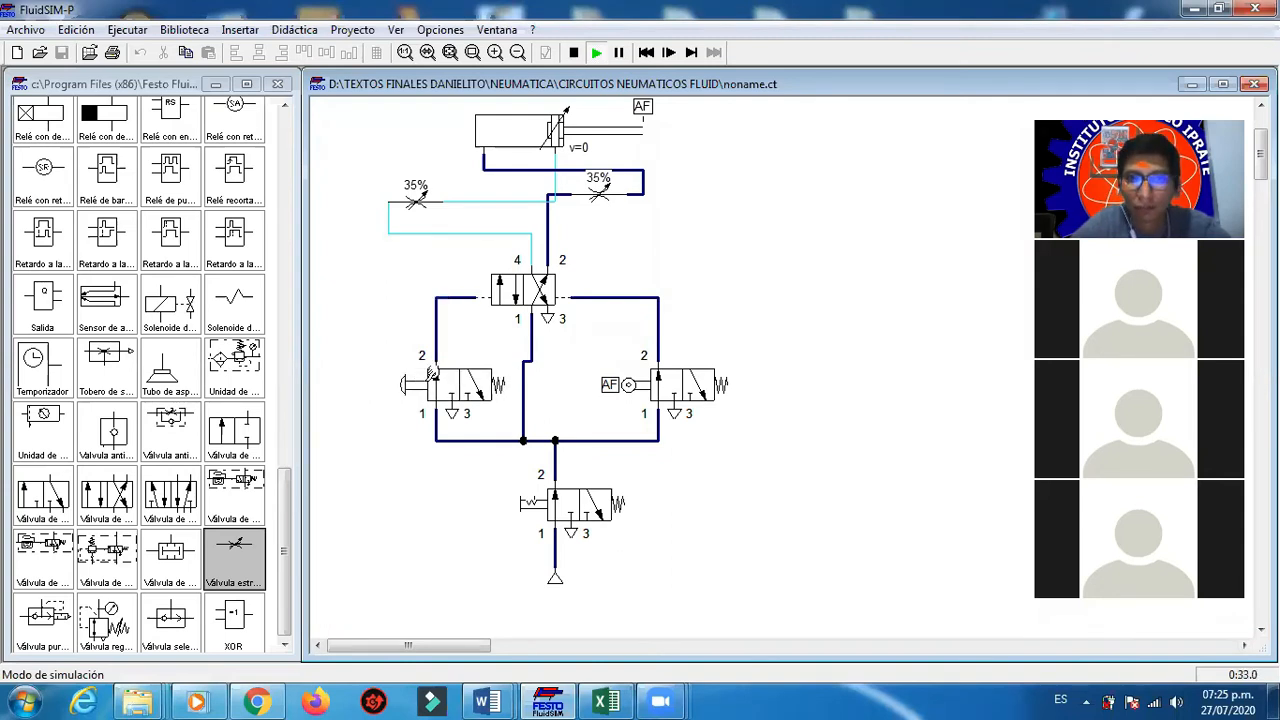
click(432, 375)
click(432, 375)
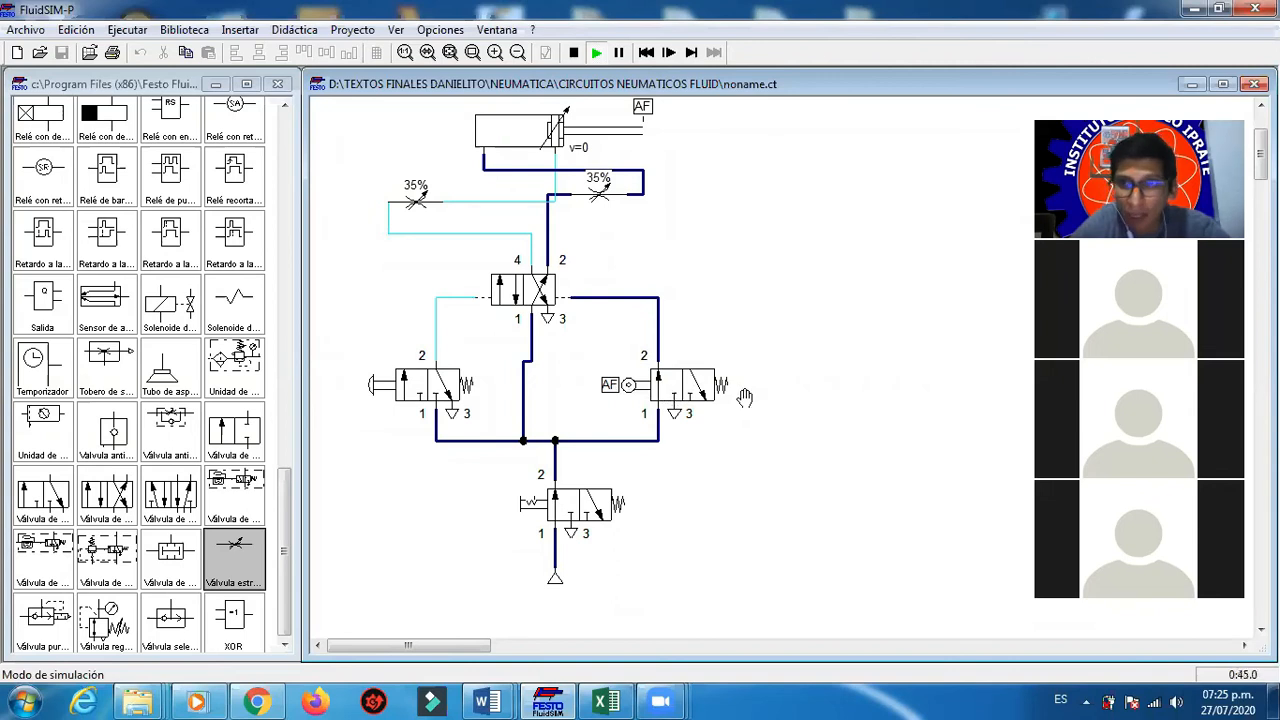
click(443, 377)
click(443, 373)
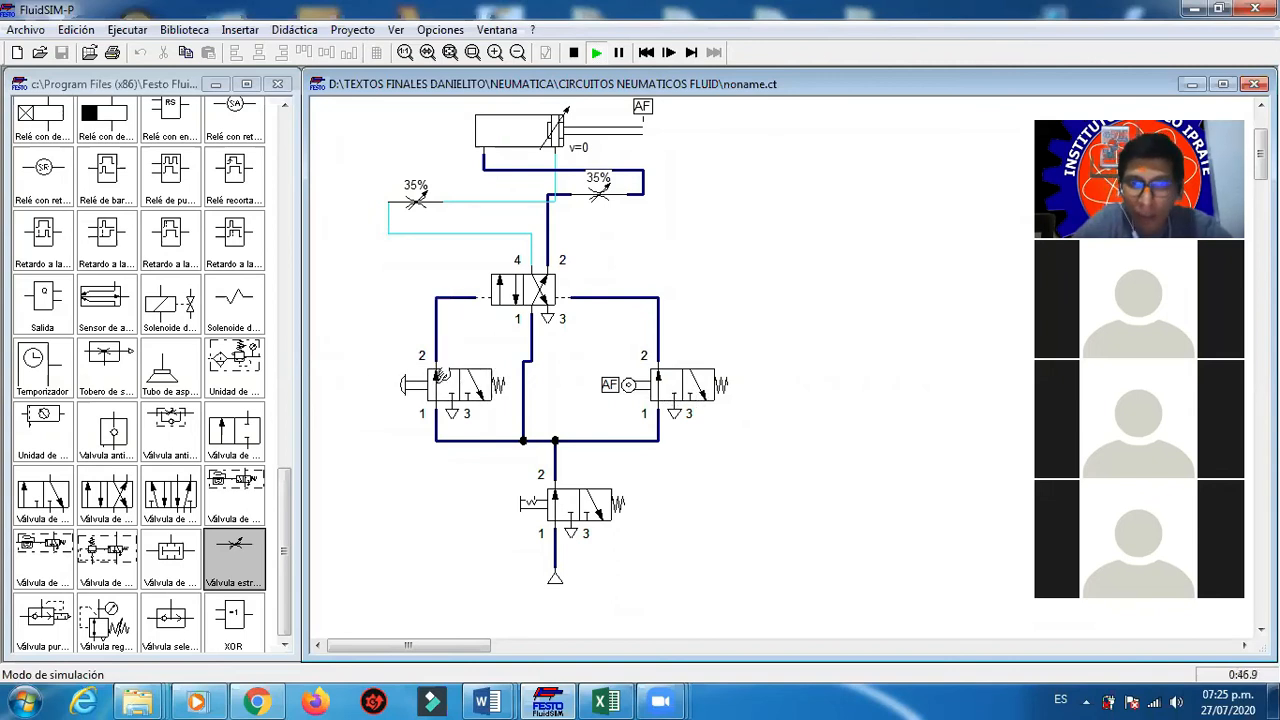
click(443, 377)
click(443, 377)
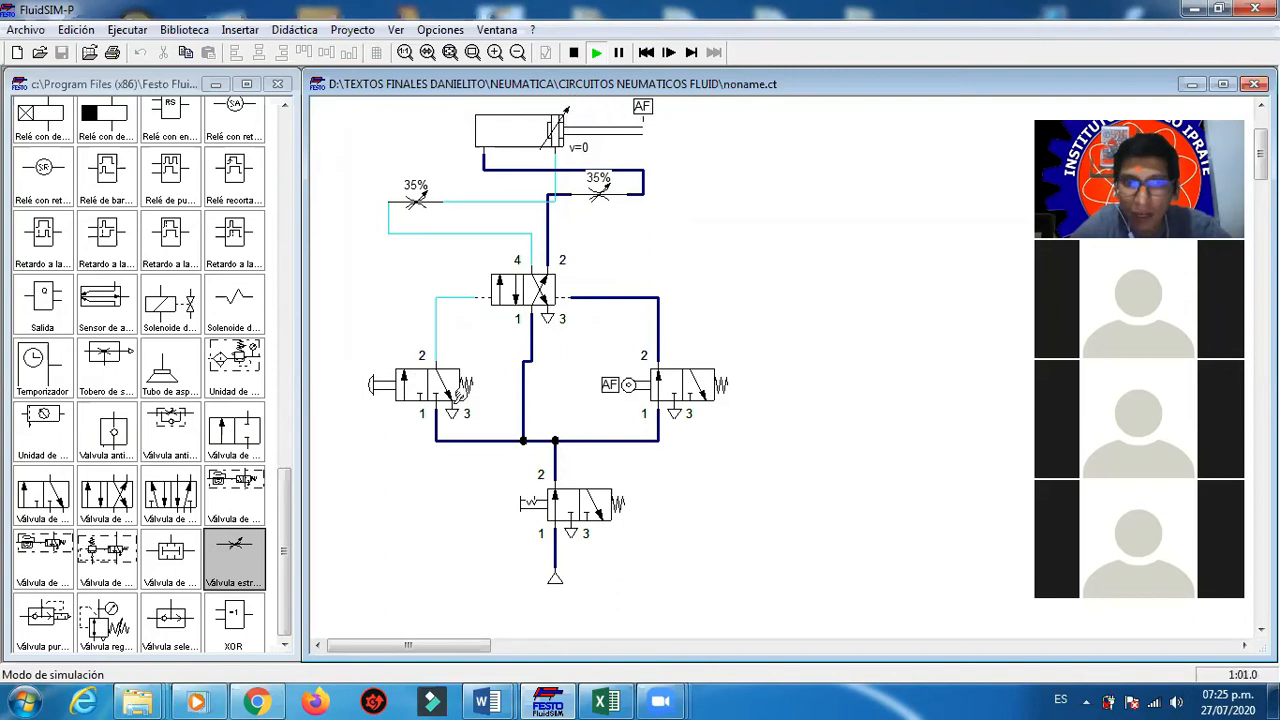
click(573, 52)
Step: Set the position of the double-acting cylinder's AF actuation mark to 0 cm
double_click(530, 130)
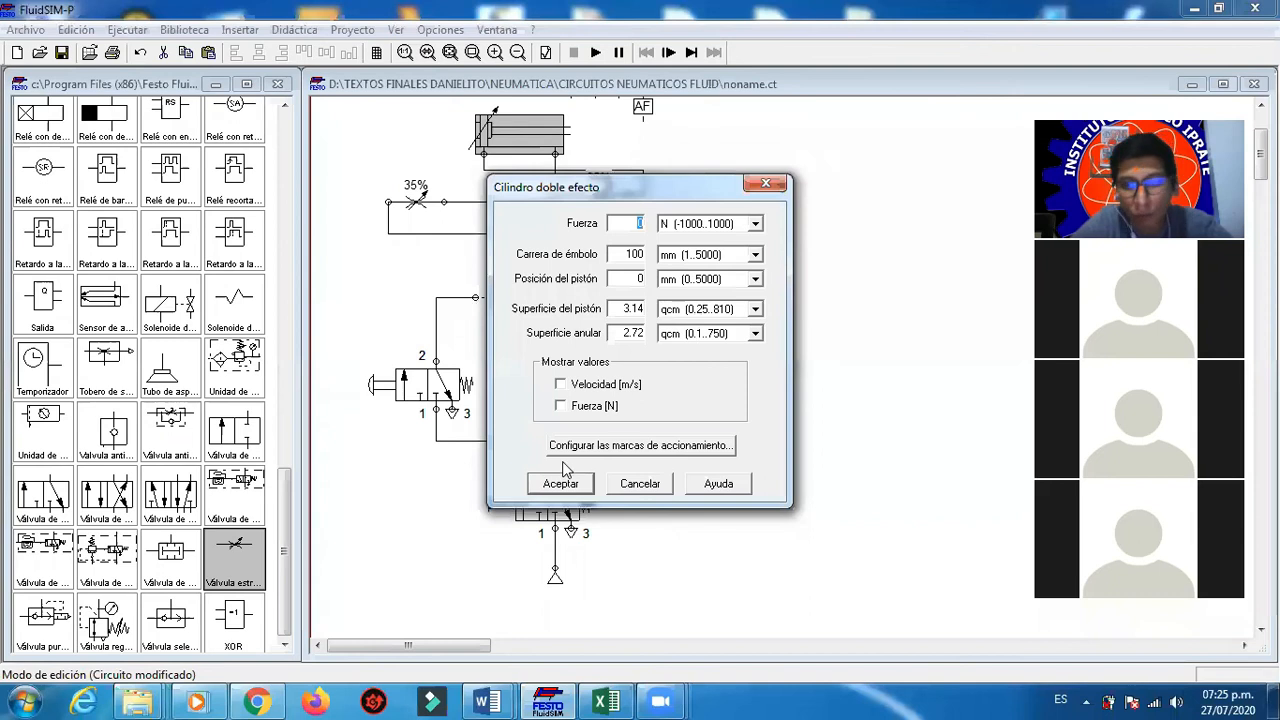
click(580, 450)
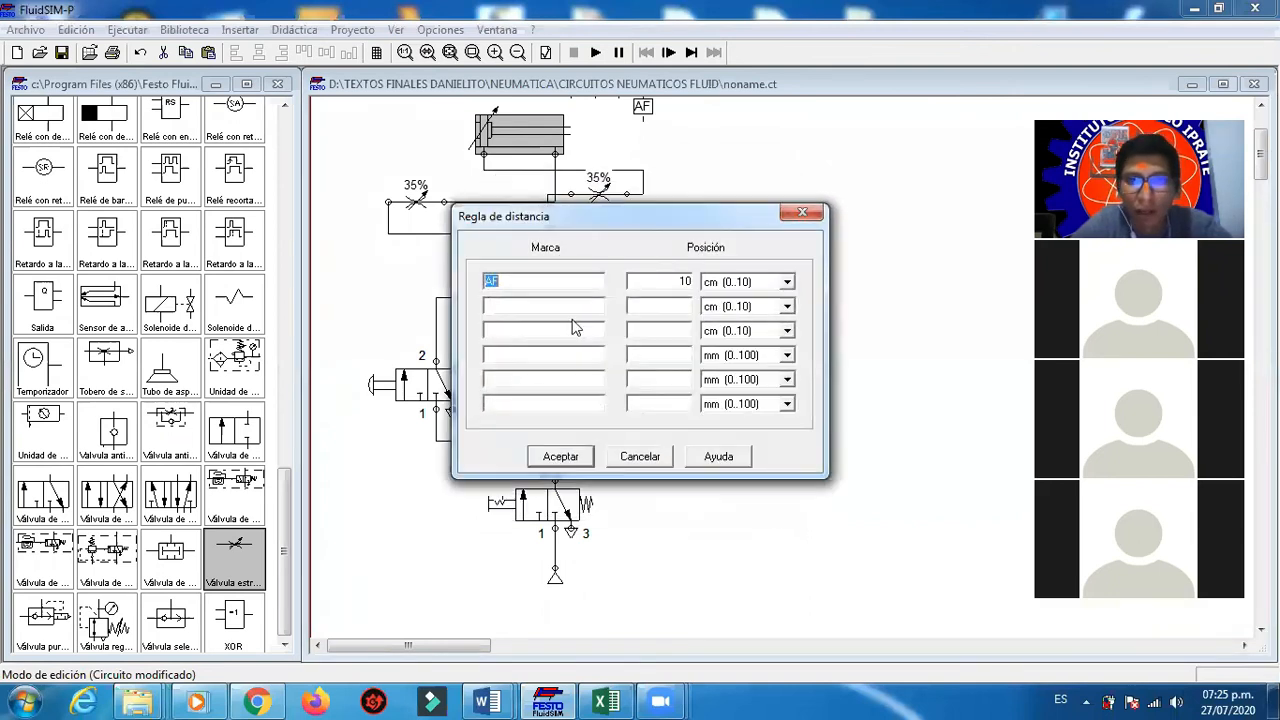
key(Tab)
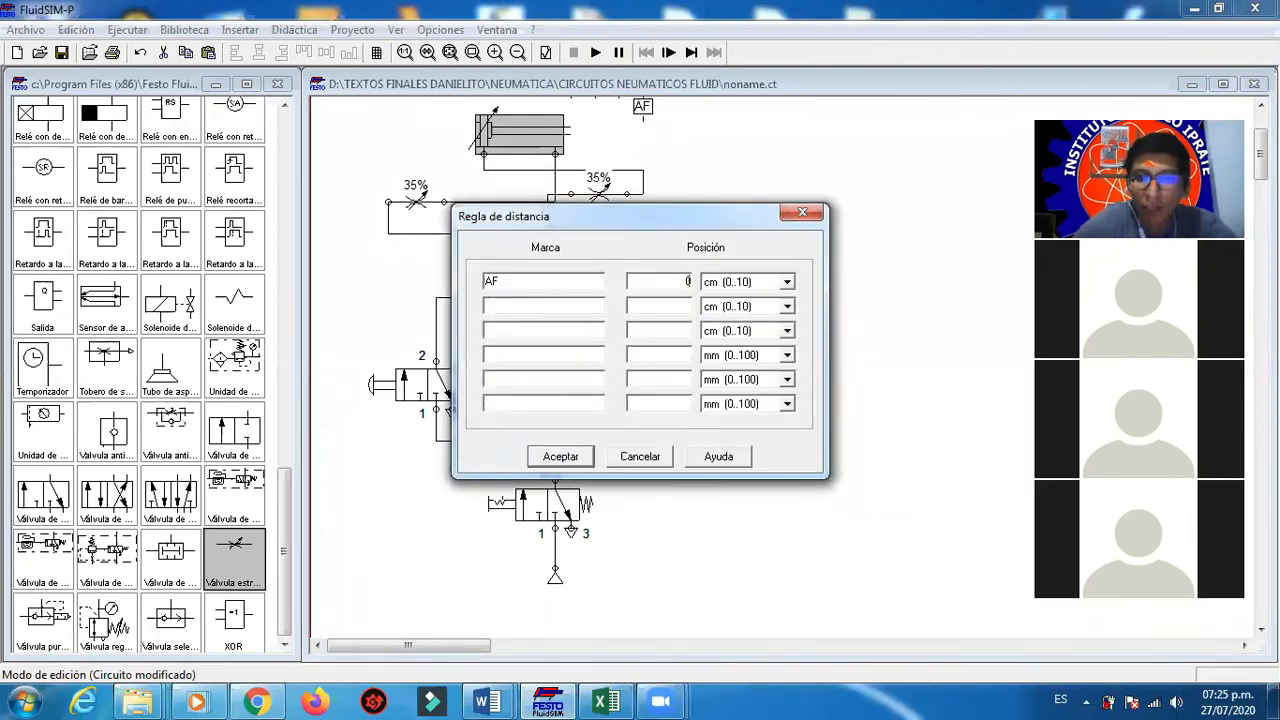
text(0)
click(561, 456)
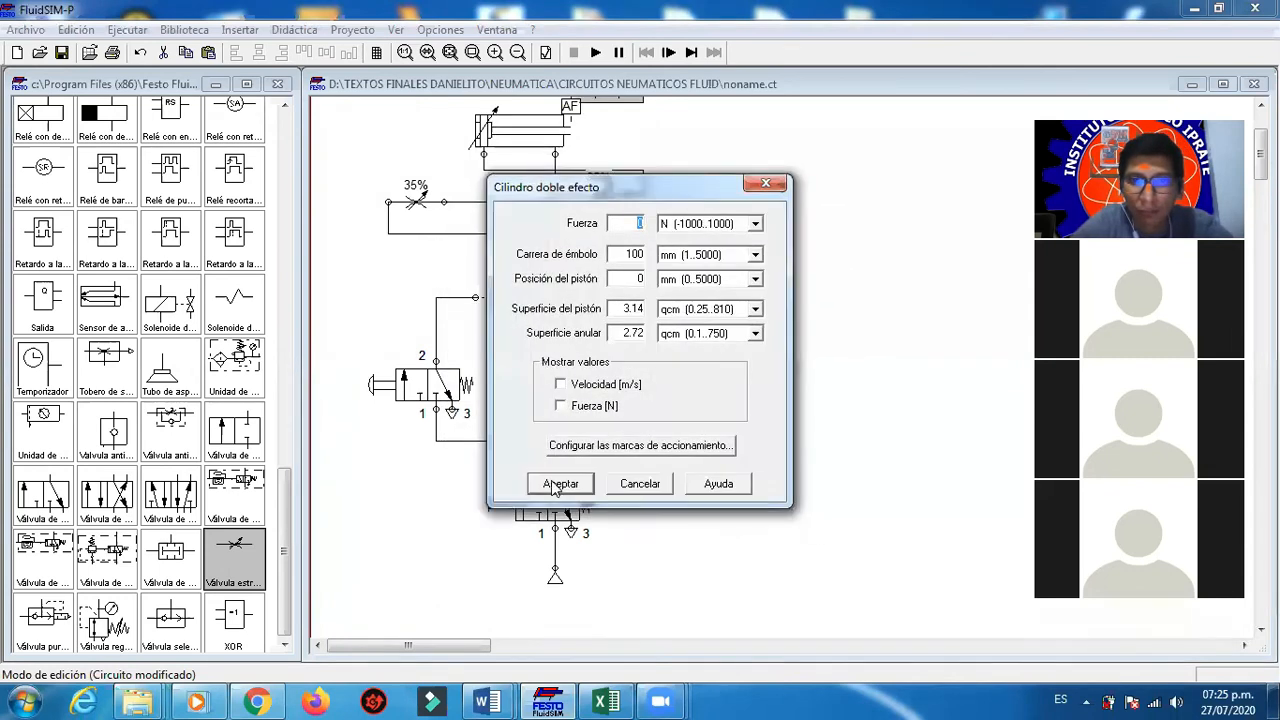
click(555, 484)
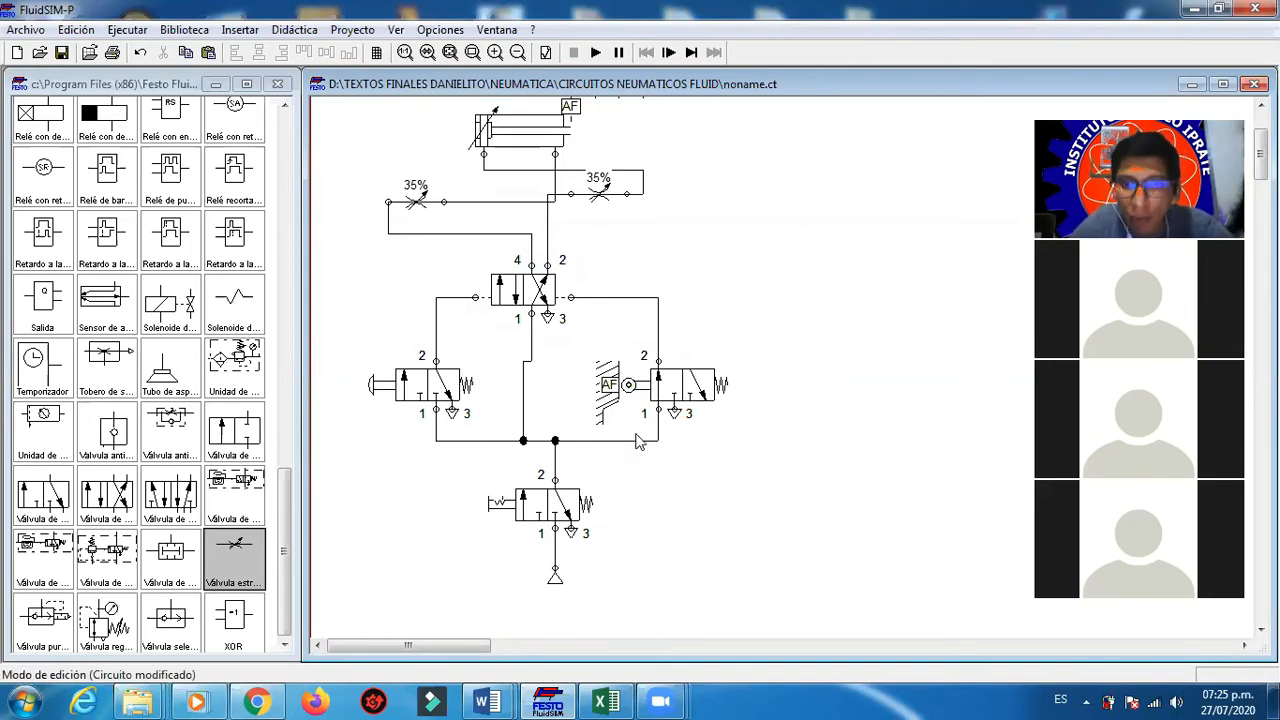
Step: Simulate the circuit with the AF mark at the retracted position, opening the main supply and actuating the pushbutton valve before stopping
click(596, 52)
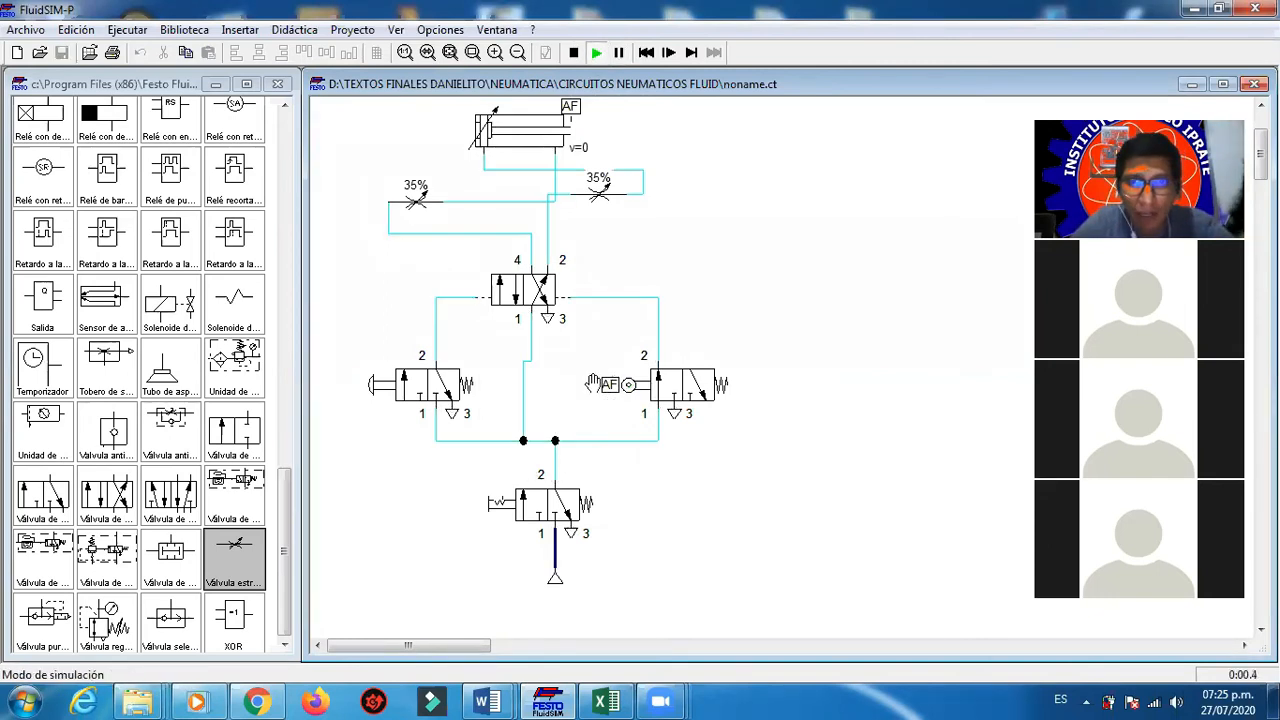
click(551, 487)
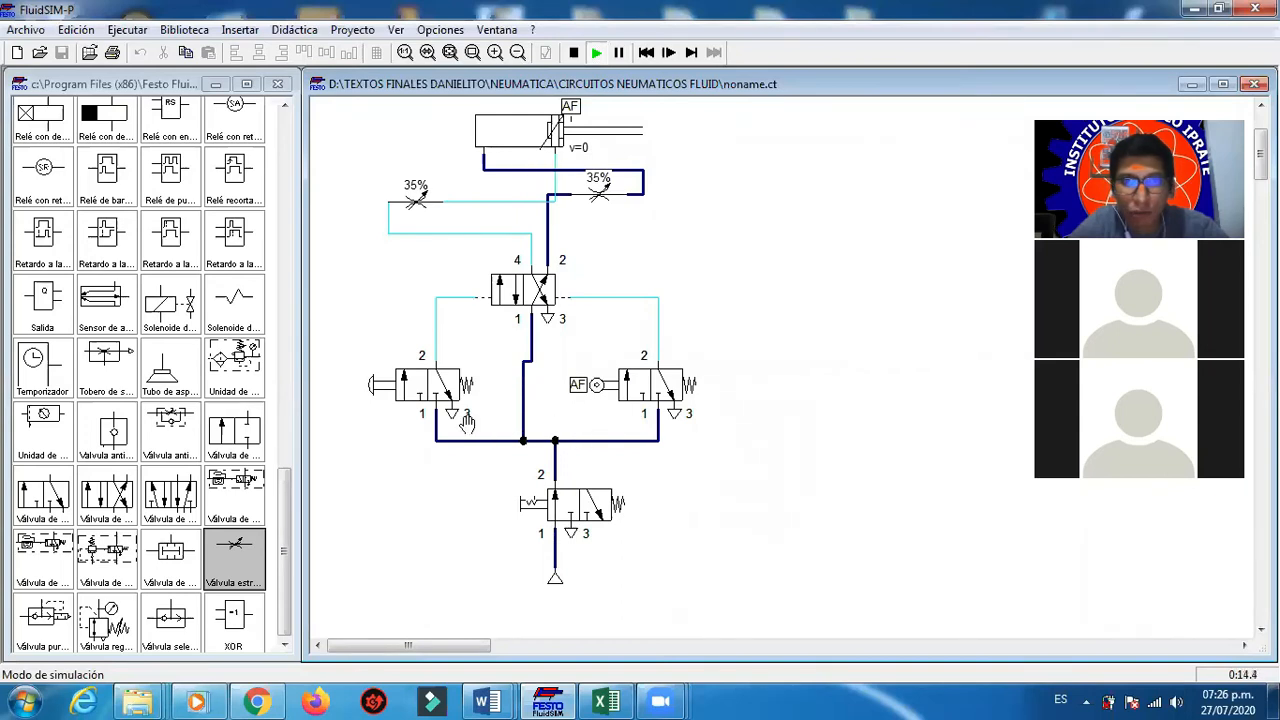
click(436, 386)
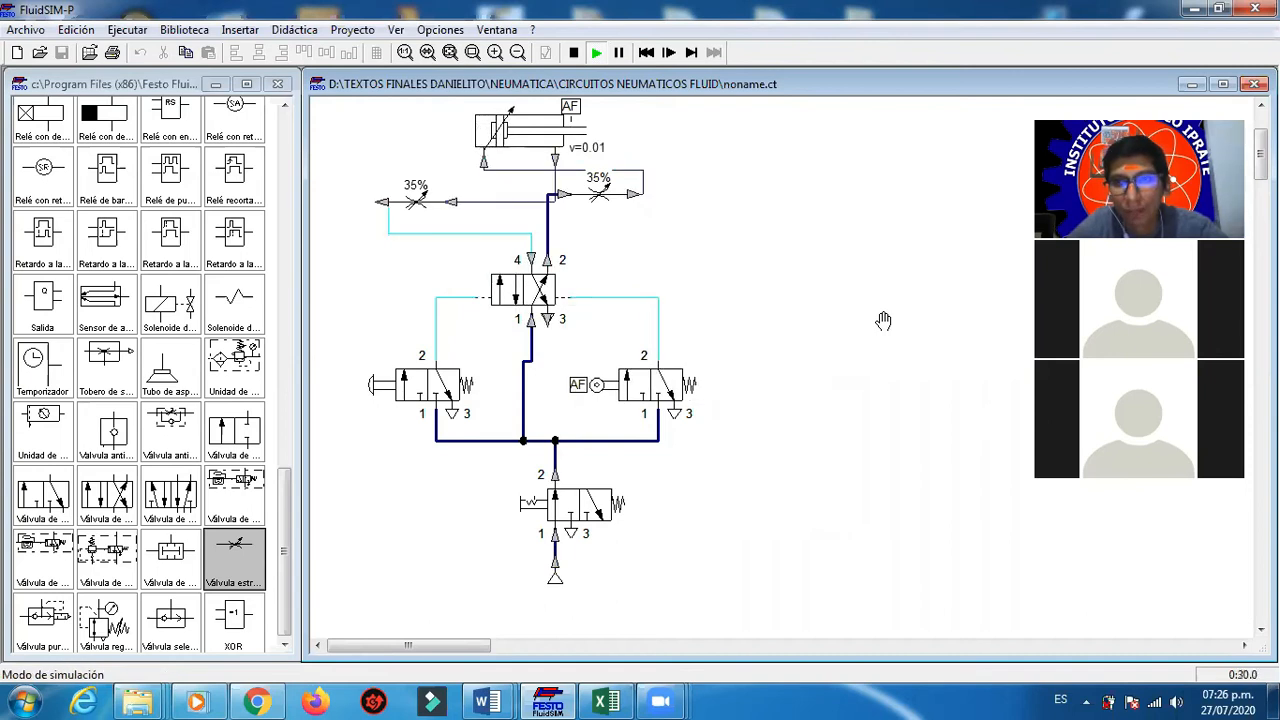
click(573, 52)
Step: Rerun the simulation with only the main air supply valve opened to examine the cylinder's initial extension, and stop it
click(596, 52)
click(566, 511)
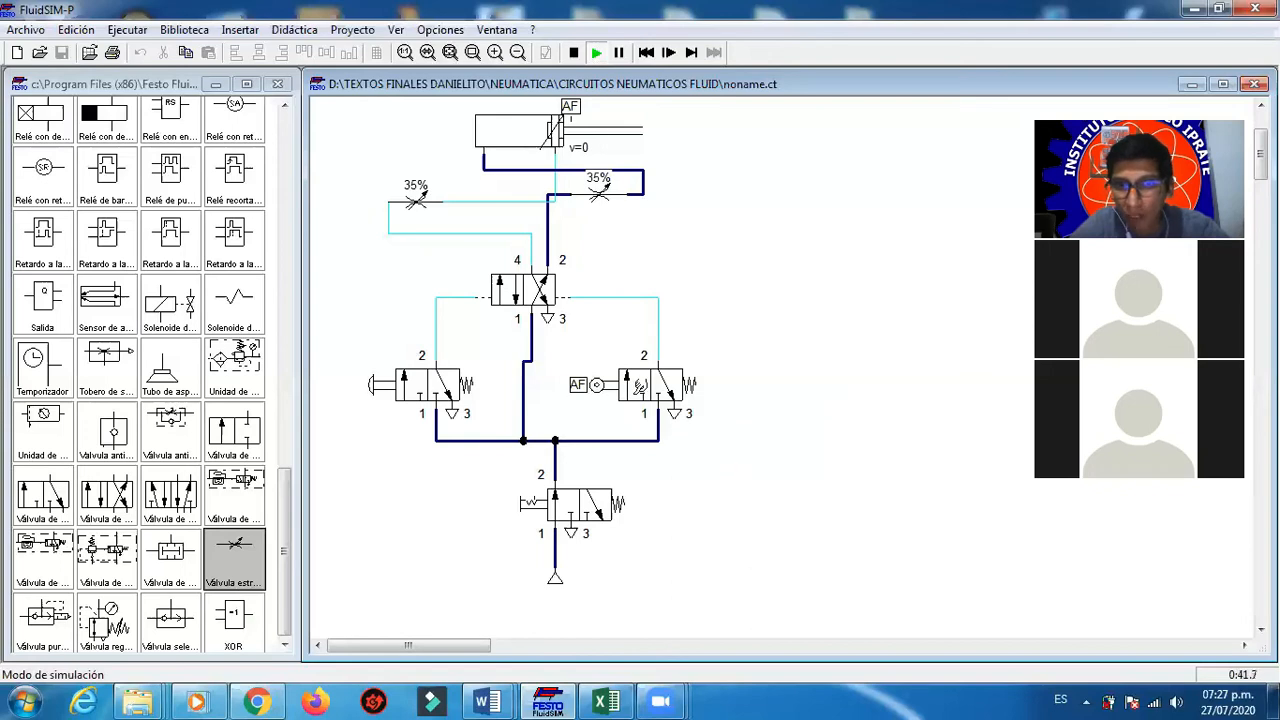
click(573, 52)
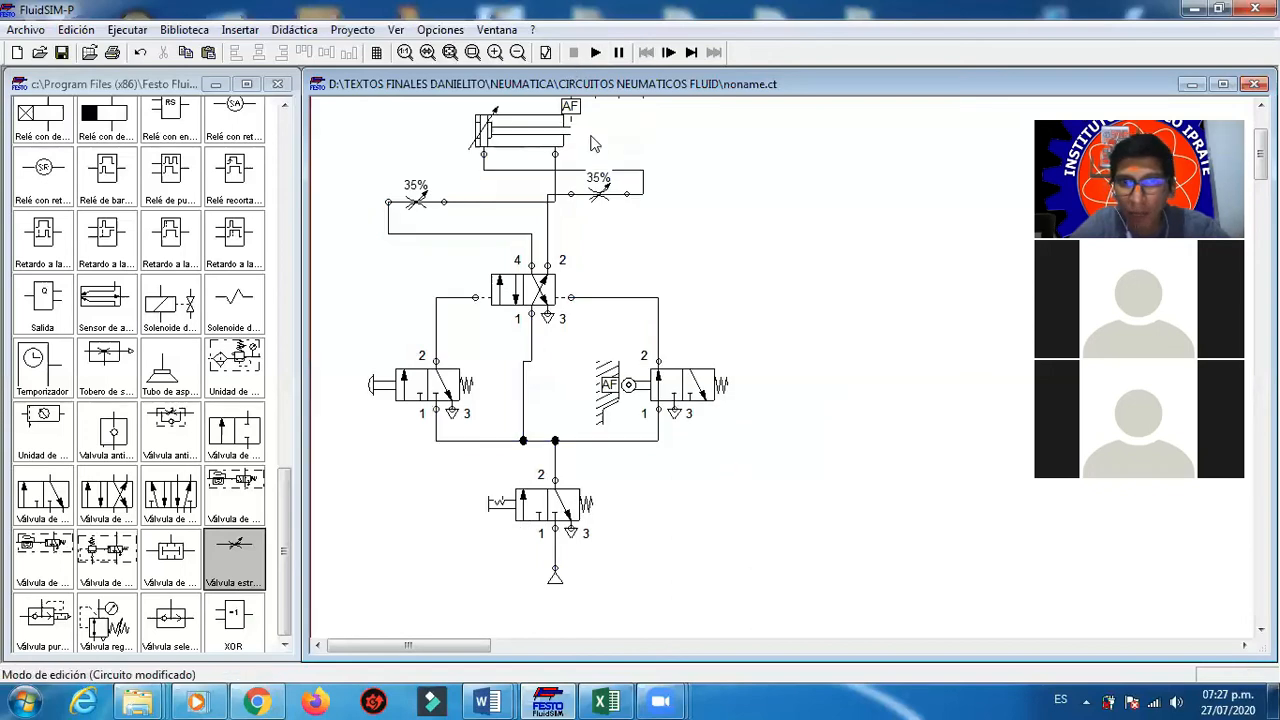
Step: Replace the AF valve's spring return with a mechanical roller actuator and label the new roller's mark A1
double_click(700, 400)
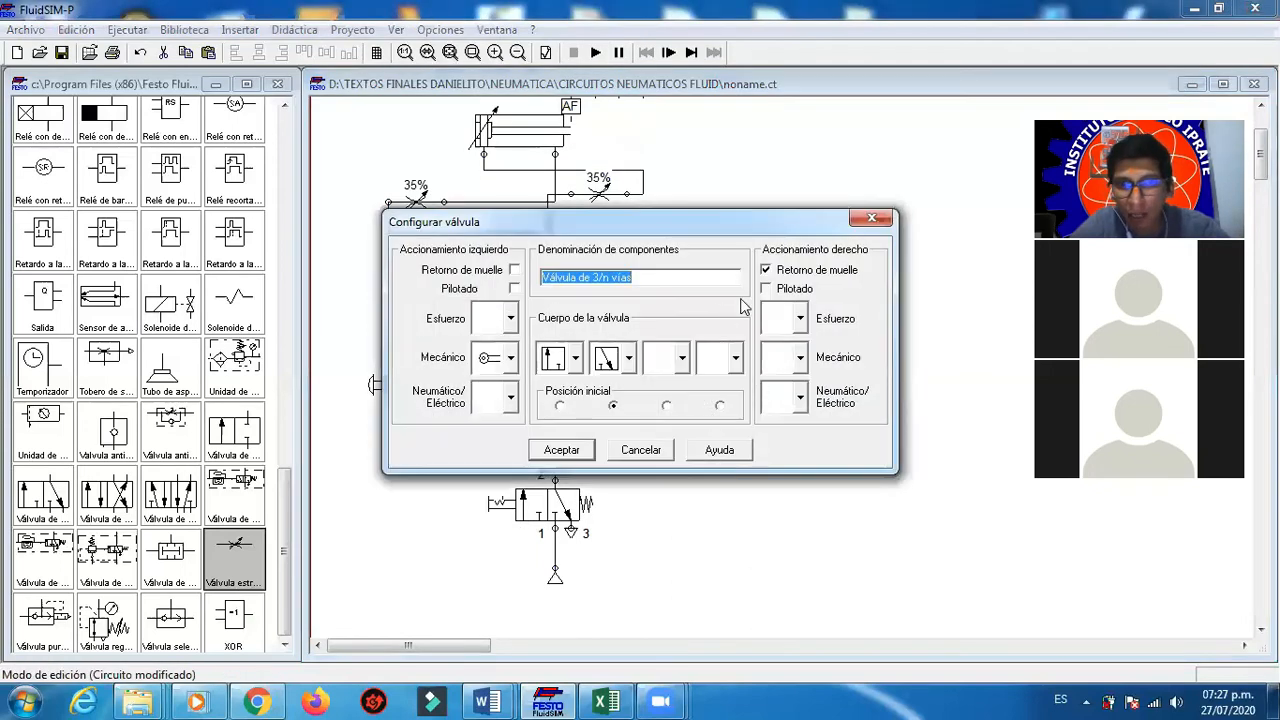
click(763, 280)
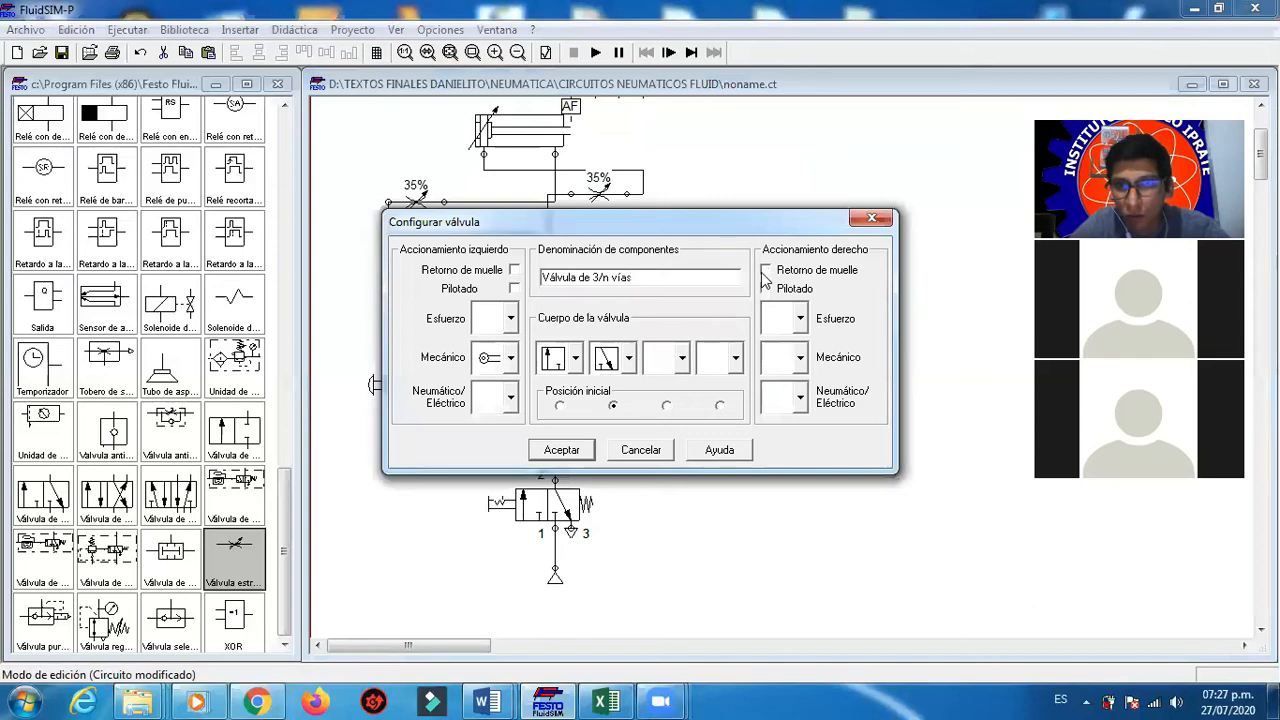
click(800, 366)
click(782, 450)
click(556, 450)
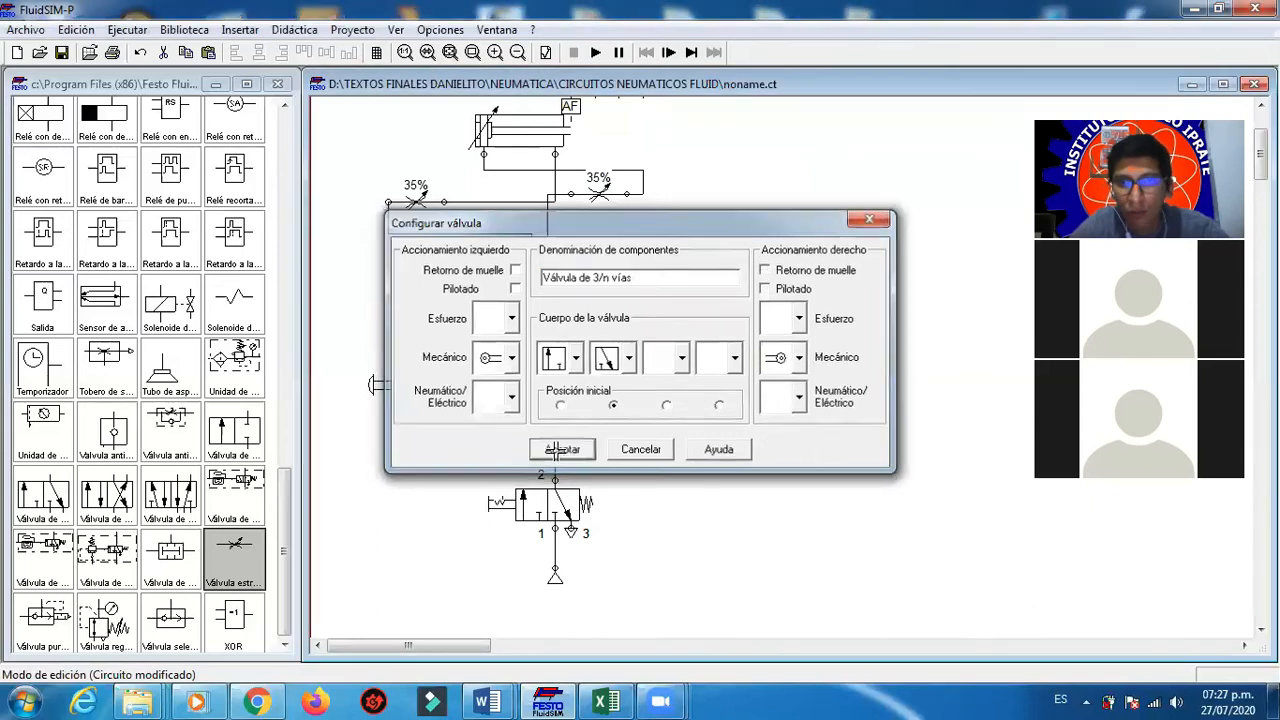
double_click(735, 396)
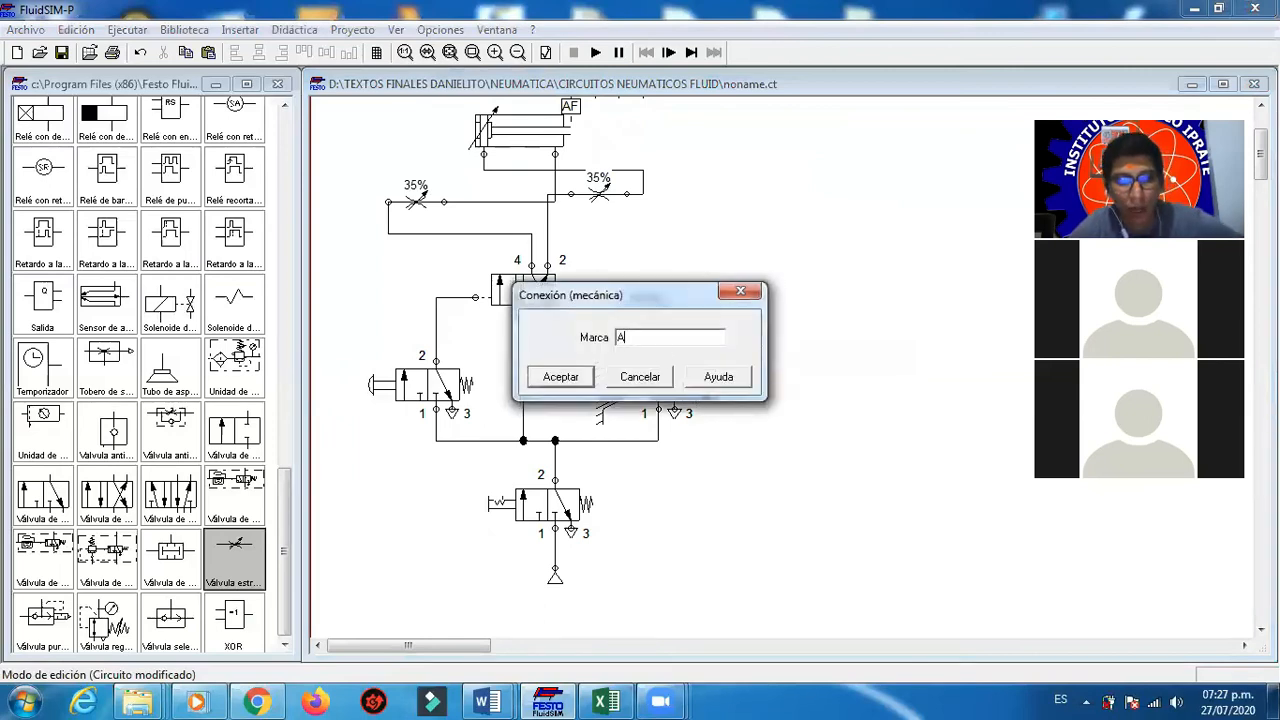
click(579, 385)
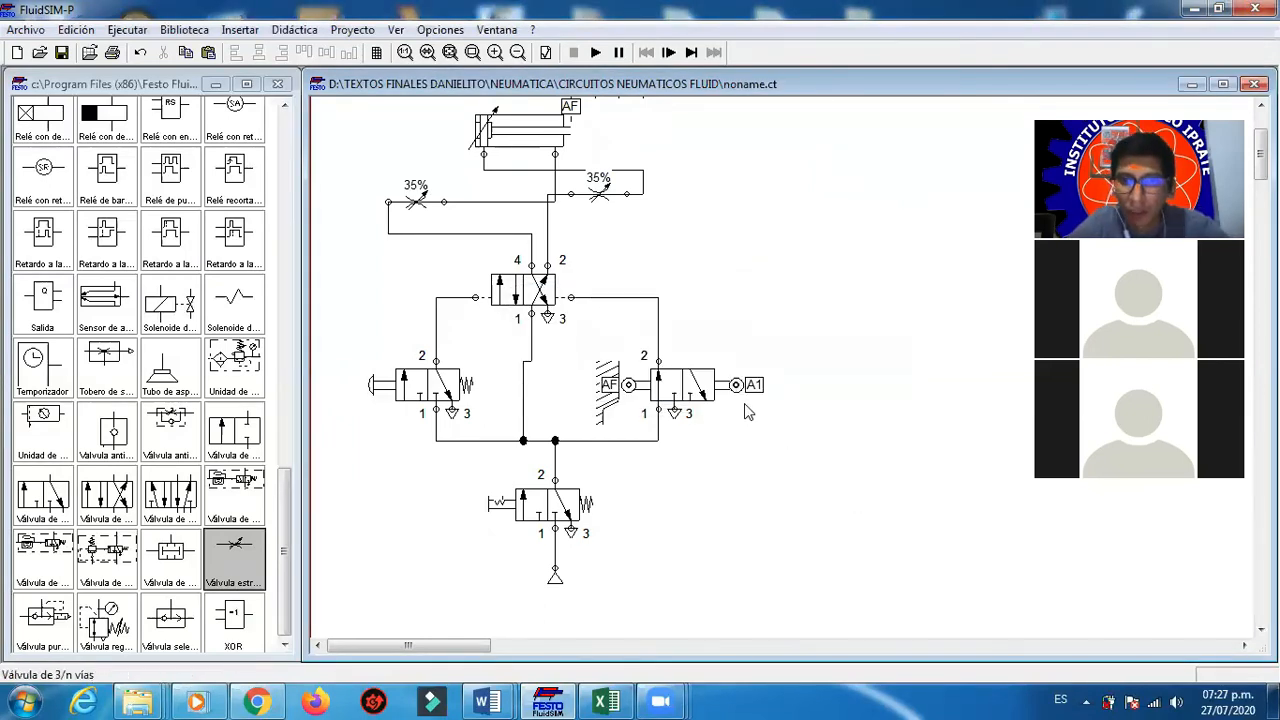
Step: Add an A1 actuation mark at 10 cm to the double-acting cylinder, alongside its AF mark
double_click(541, 133)
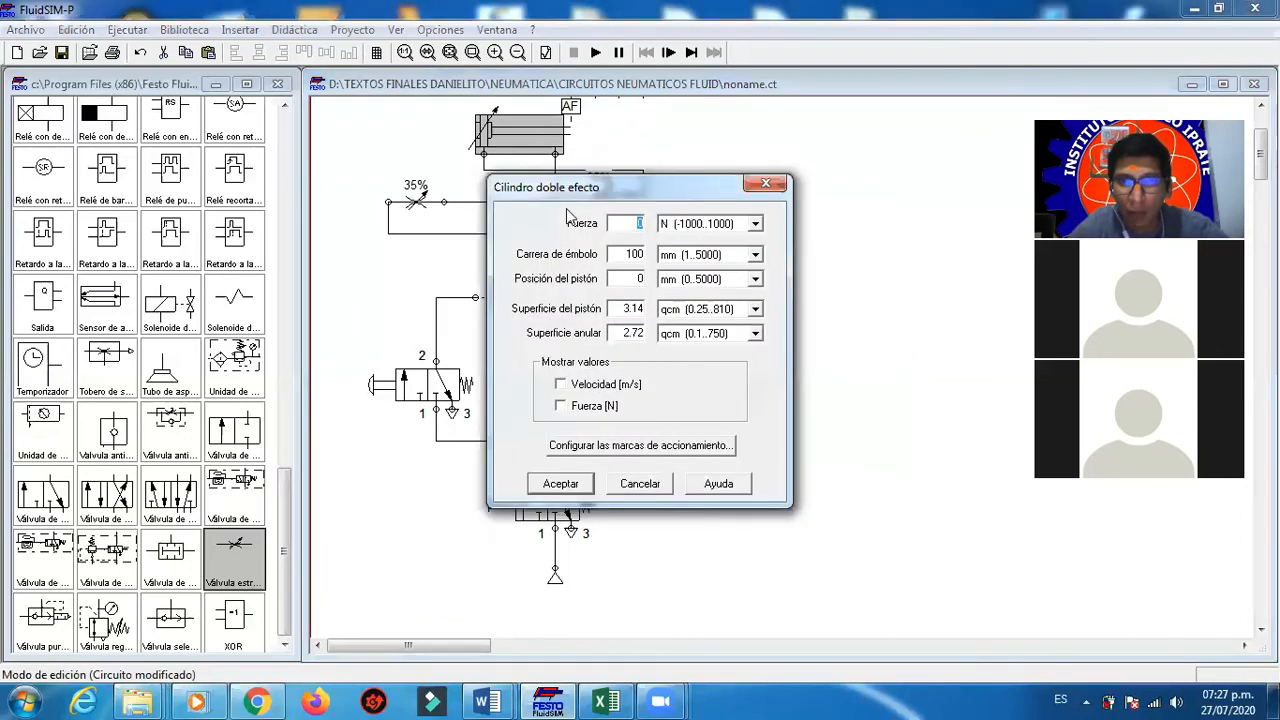
click(600, 446)
click(525, 308)
text(A1)
click(652, 305)
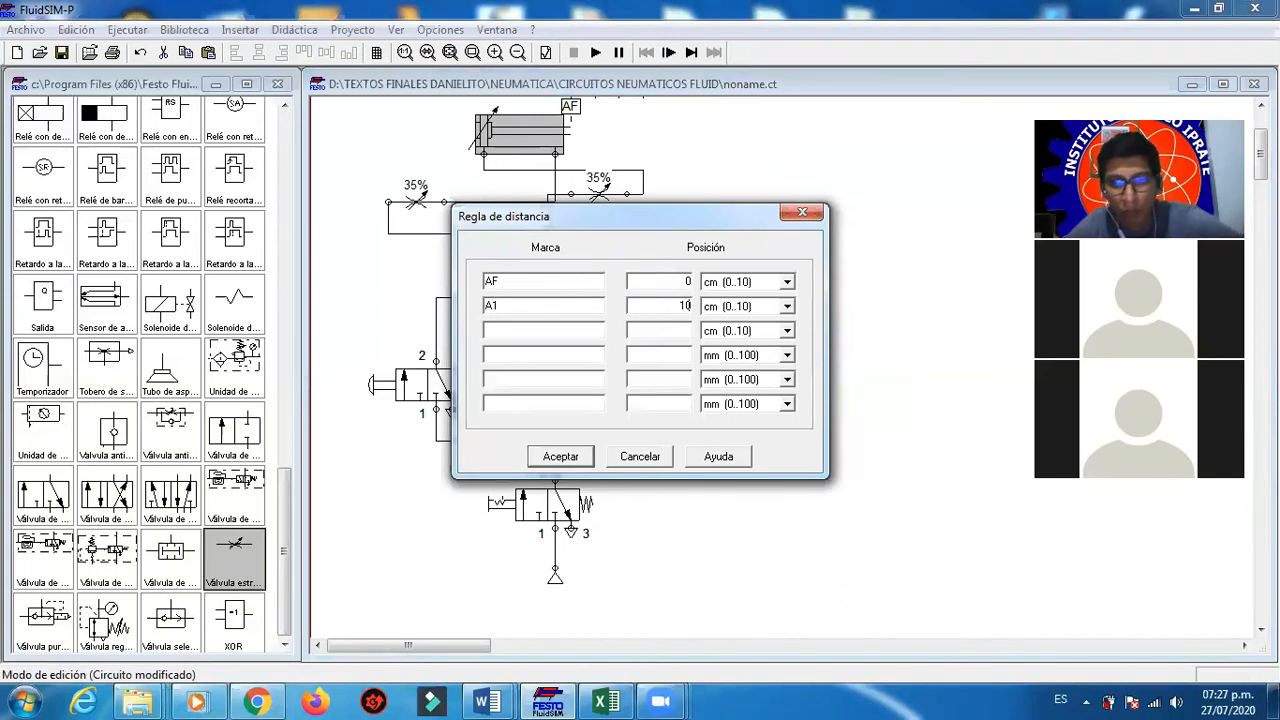
click(571, 456)
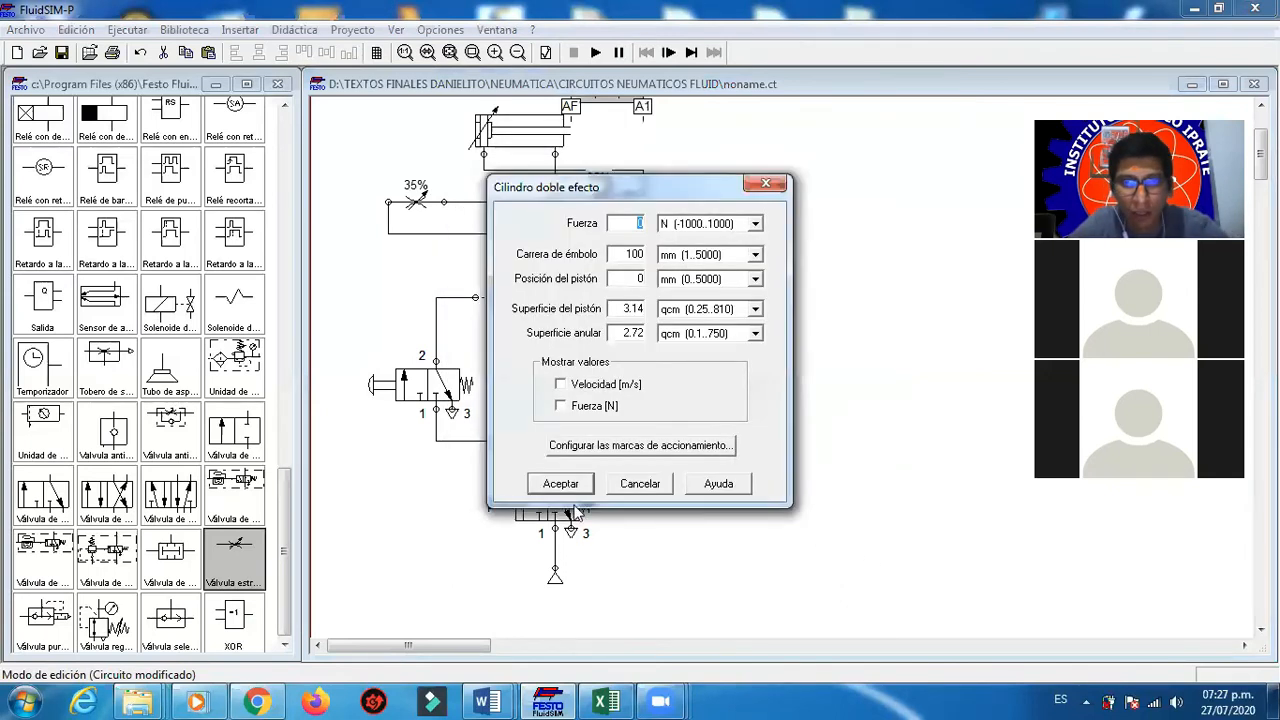
key(Return)
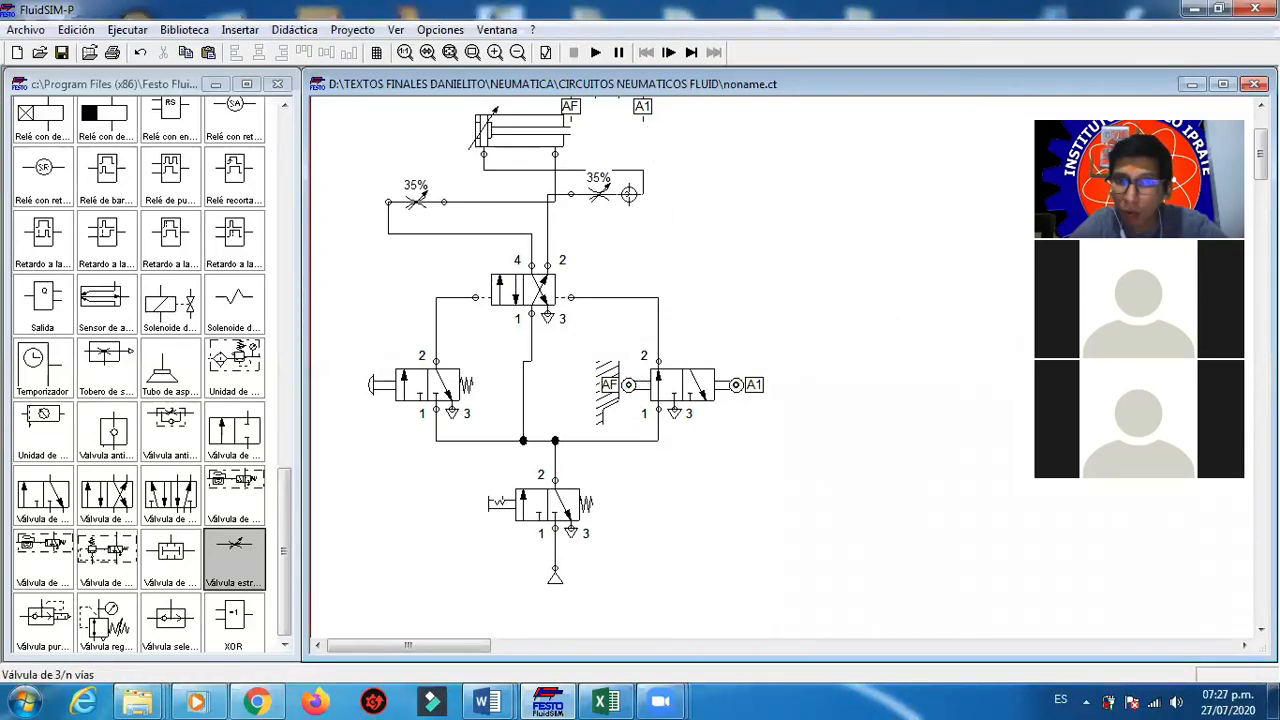
Step: Simulate the circuit with both AF and A1 marks, opening the main supply and actuating the pushbutton valve before stopping
key(F9)
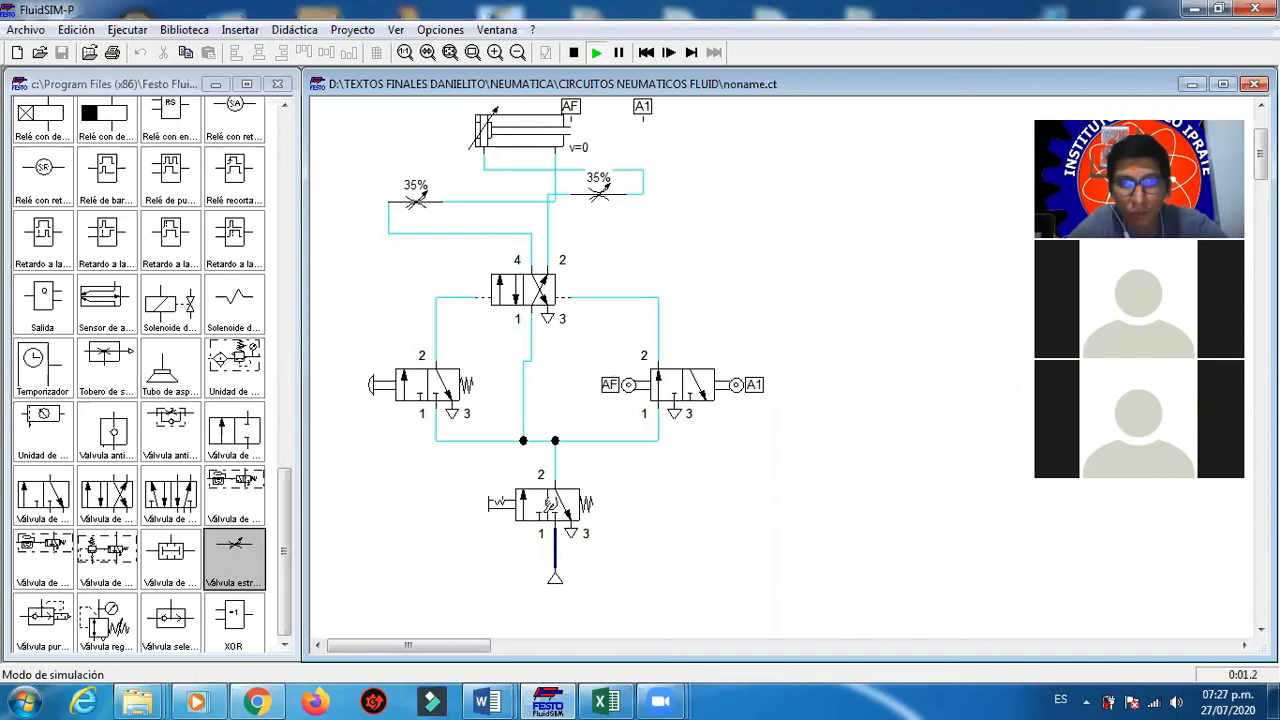
click(550, 505)
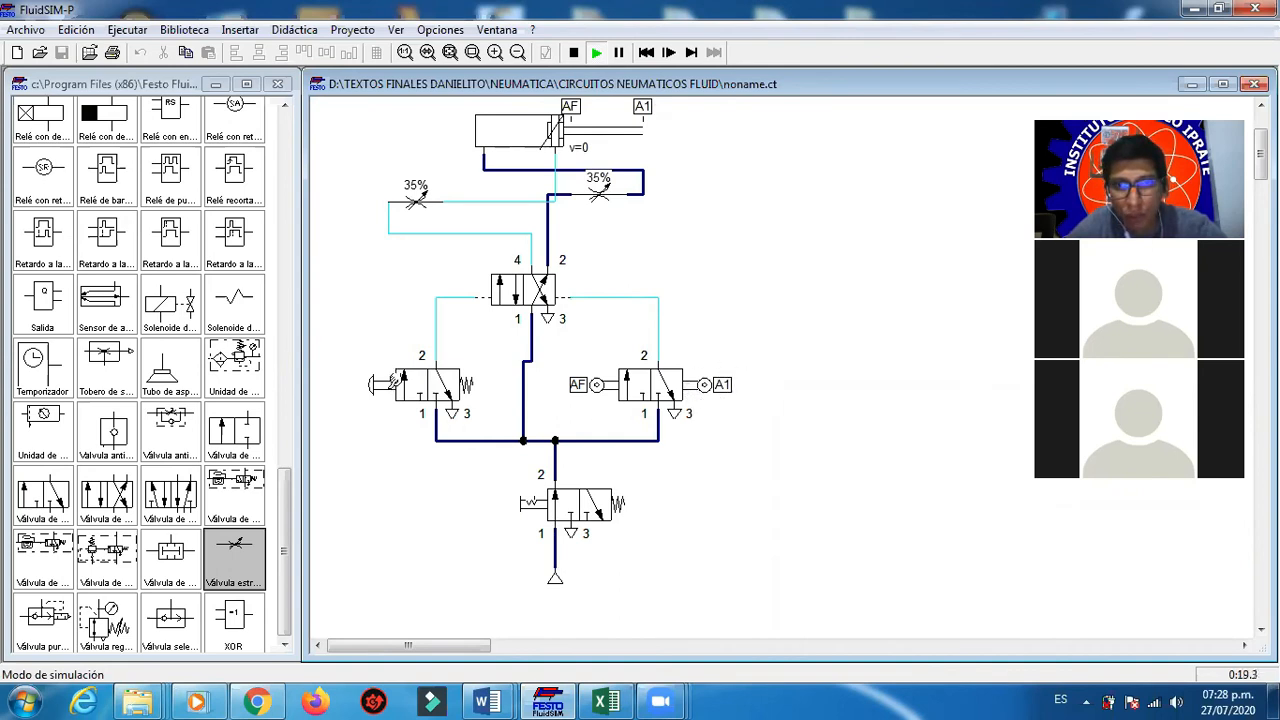
click(398, 378)
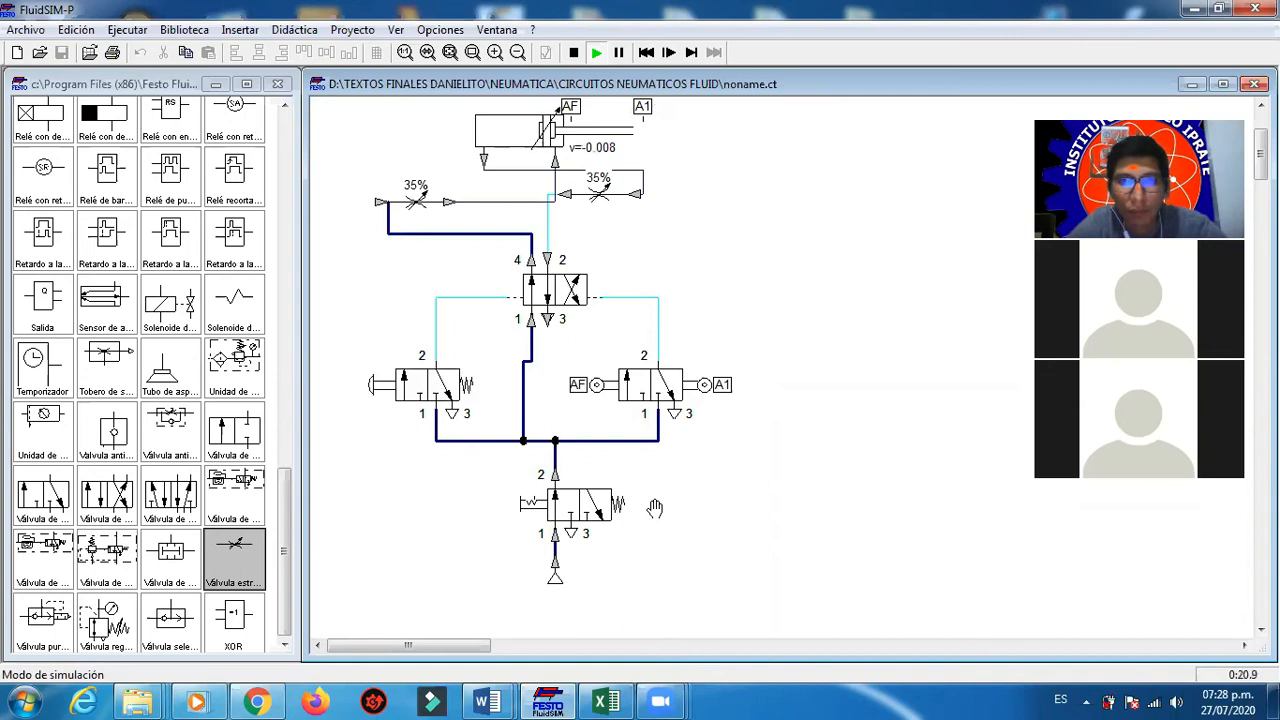
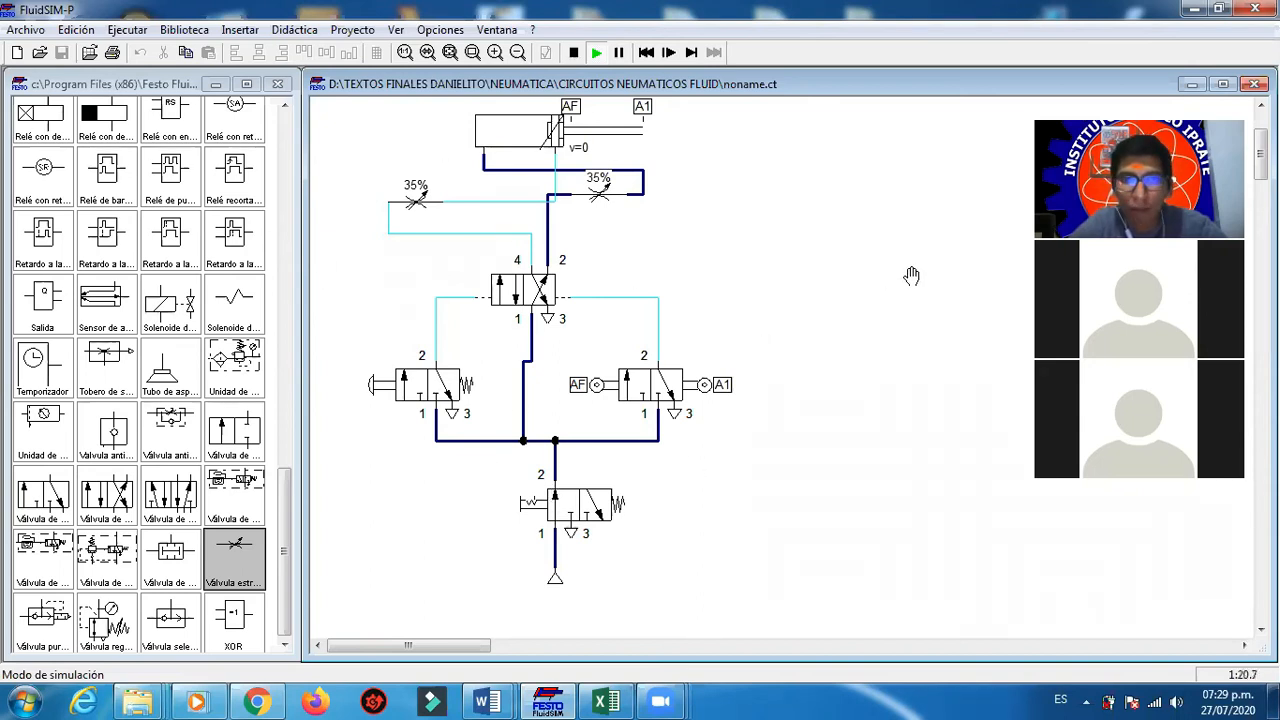
click(573, 52)
drag(353, 105, 789, 473)
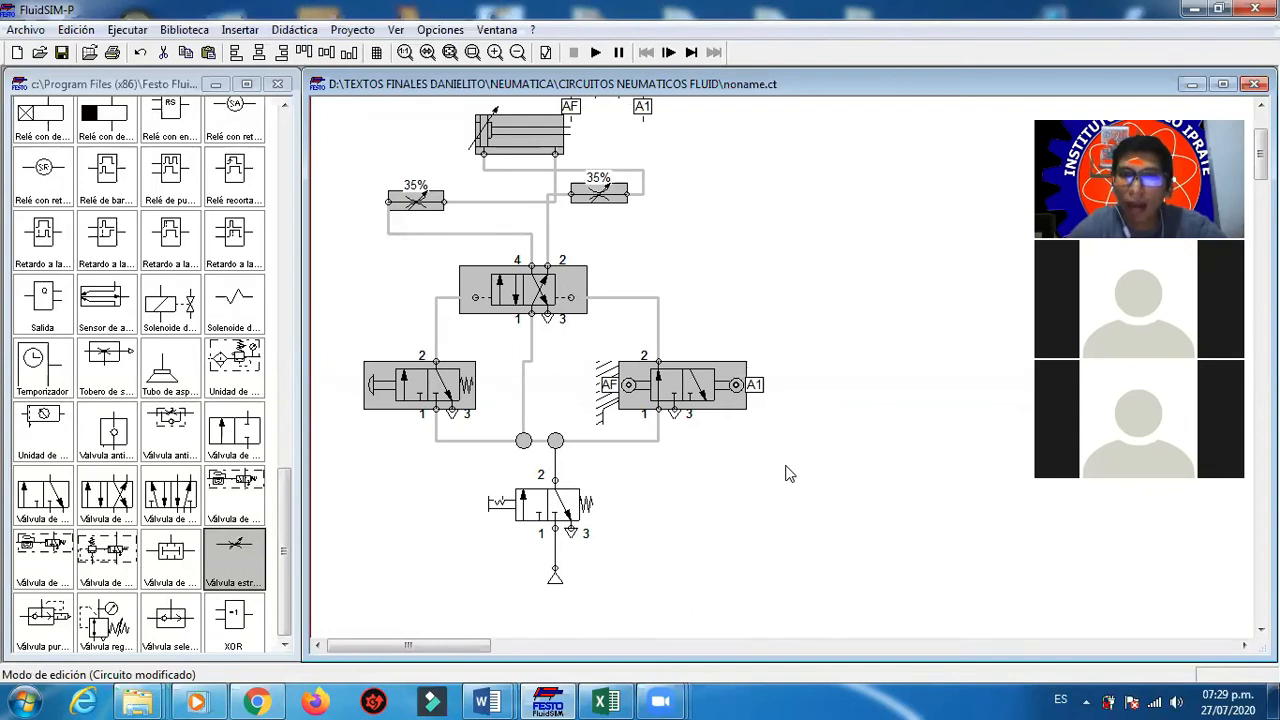
click(683, 541)
drag(645, 478, 461, 555)
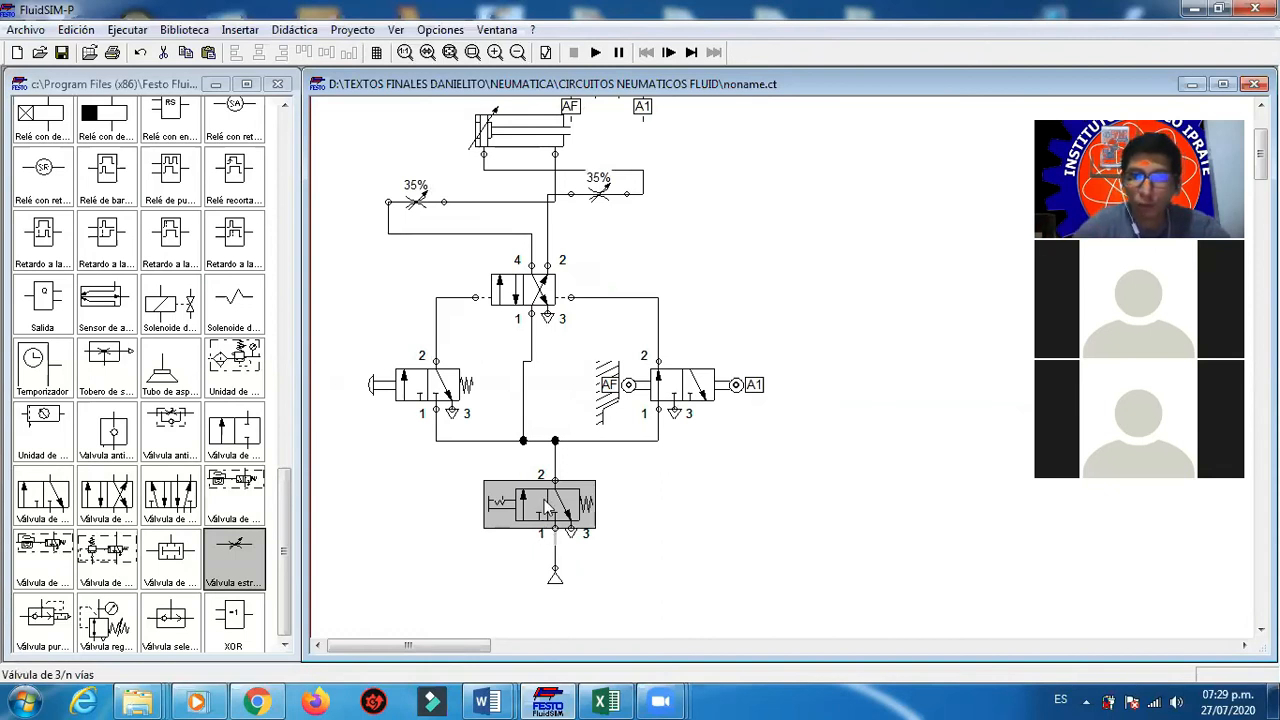
Step: Rerun the simulation with only the main supply valve opened to examine the cylinder's initial movement, and stop it
key(F9)
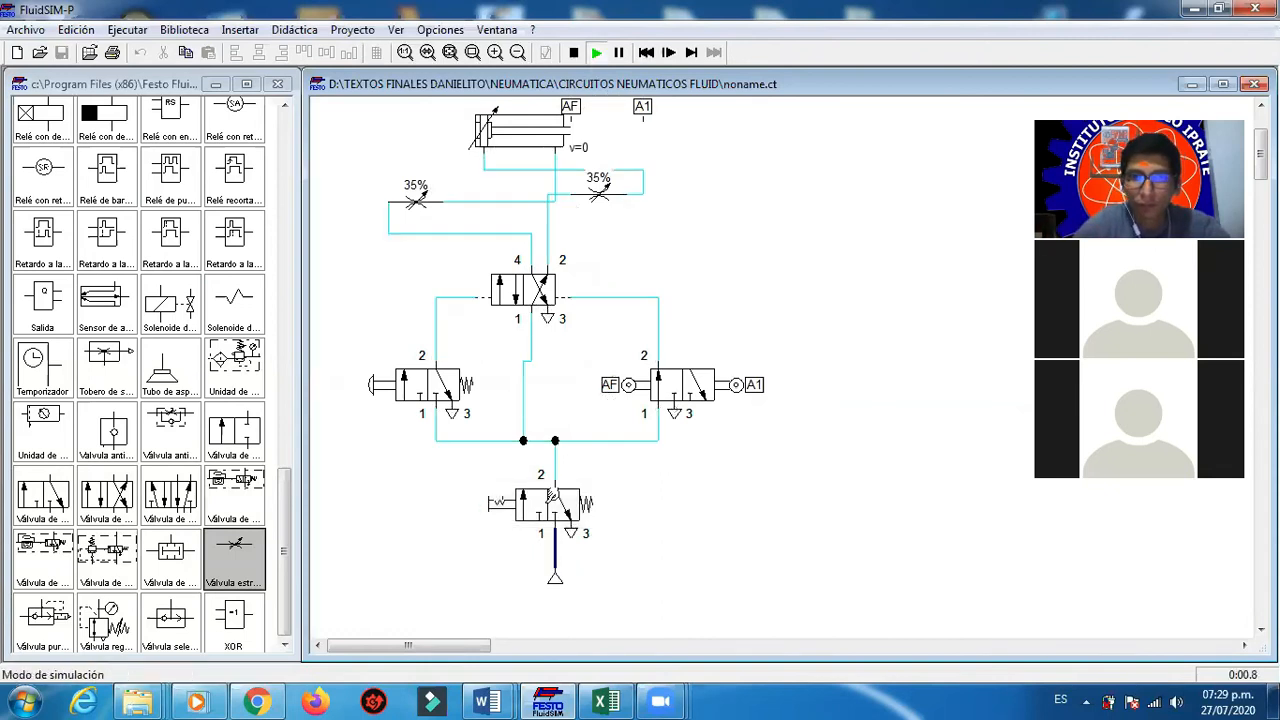
click(551, 496)
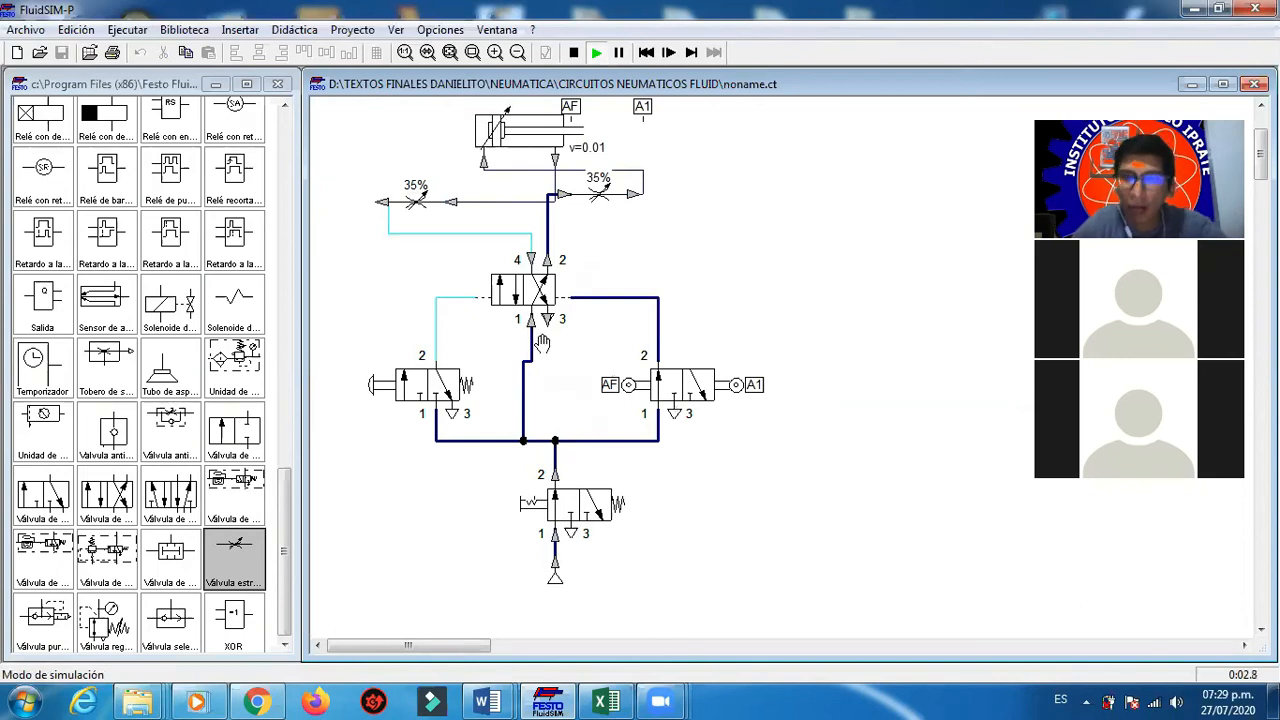
click(573, 52)
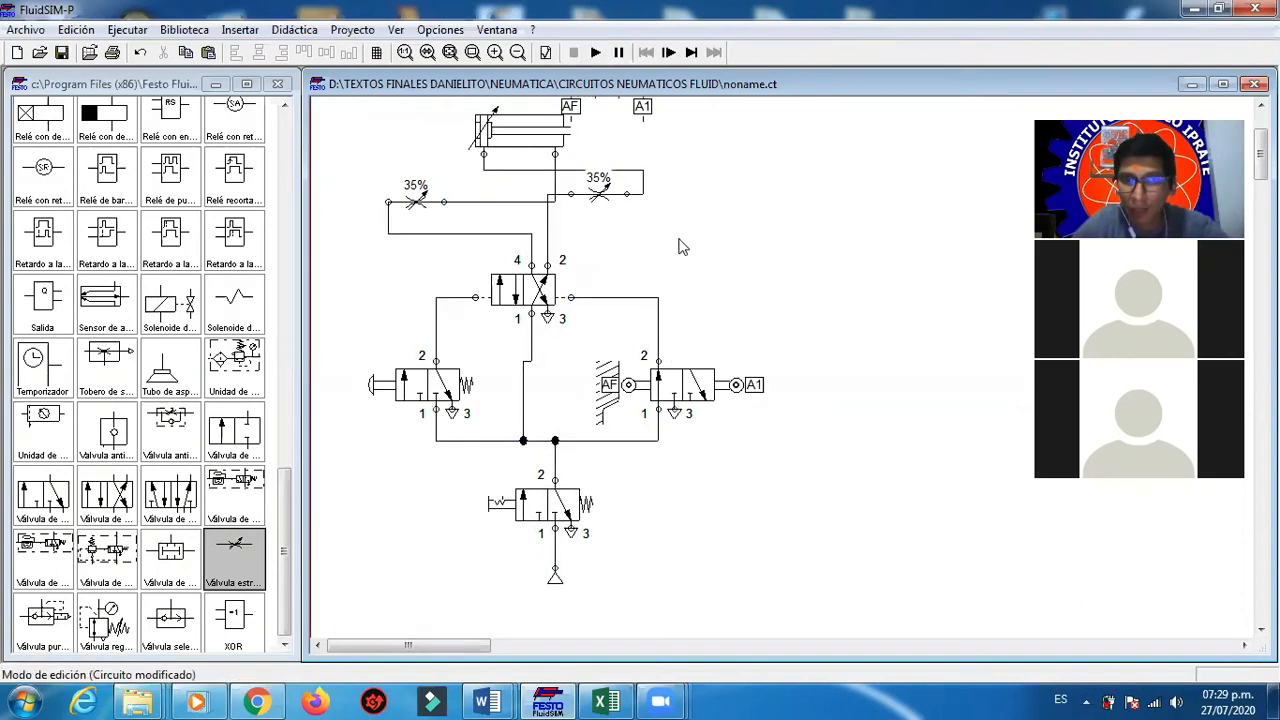
drag(802, 101, 345, 477)
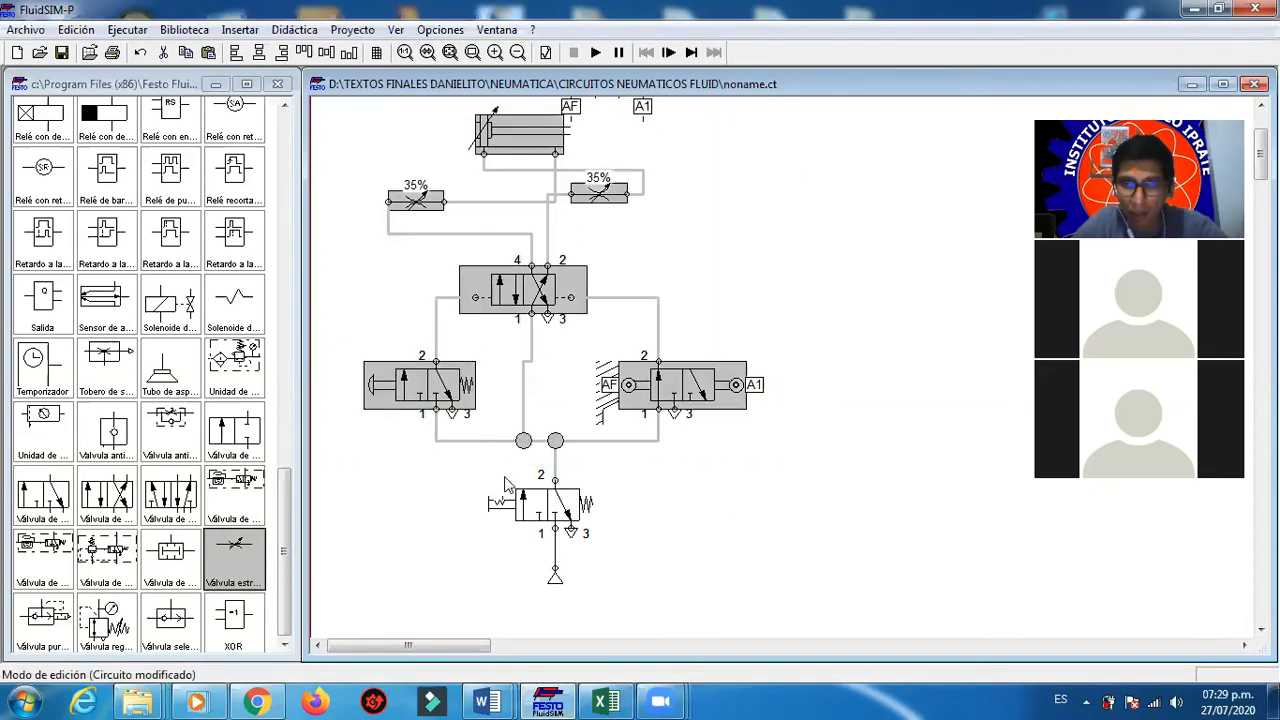
click(735, 247)
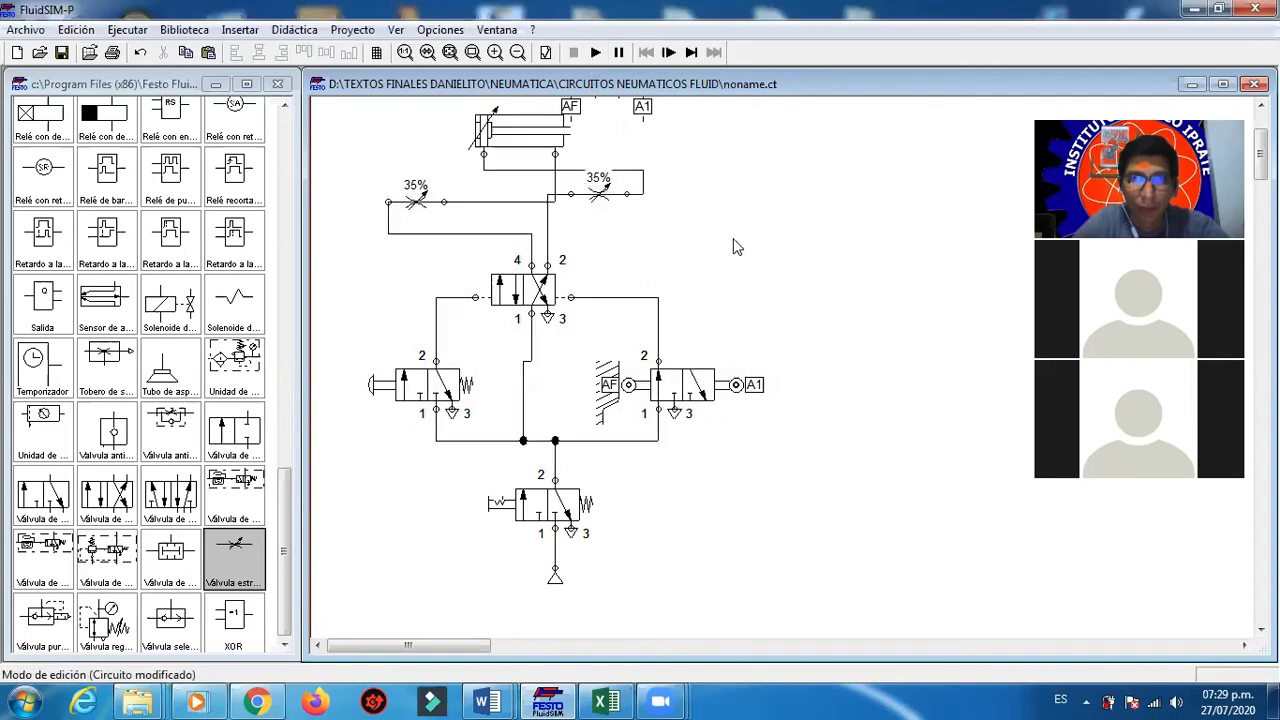
Step: Uncross the cylinder lines by deleting both and connecting each flow control valve to the cylinder port on its own side
right_click(526, 171)
click(572, 230)
right_click(555, 180)
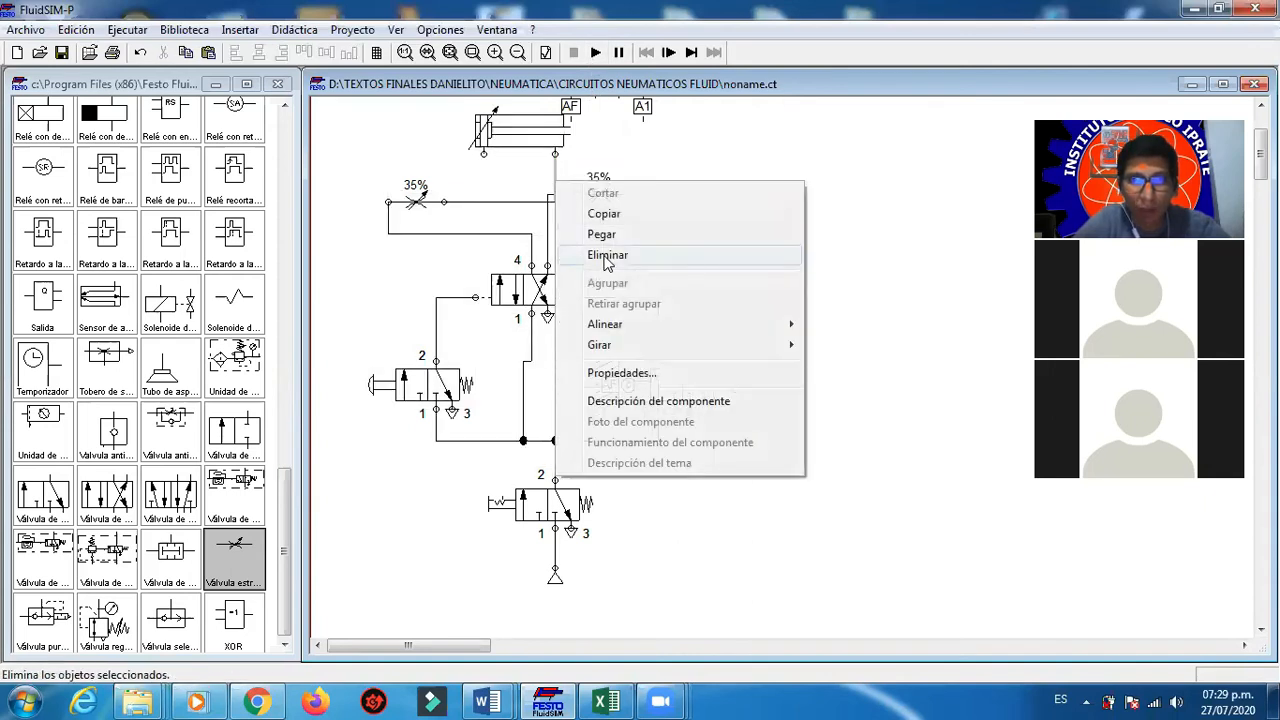
click(605, 255)
drag(444, 202, 485, 157)
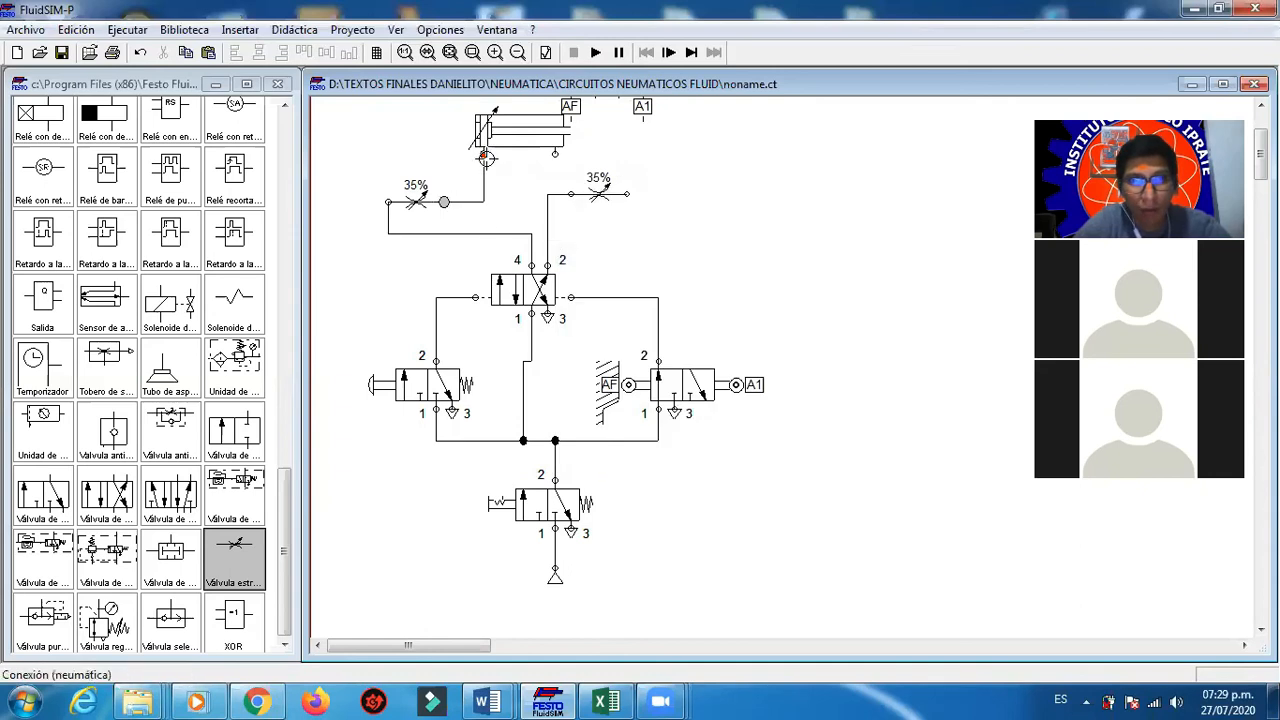
drag(627, 193, 555, 153)
Step: Simulate the rewired circuit, opening the main supply and repeatedly actuating the pushbutton valve to check the cylinder's response before stopping
click(595, 52)
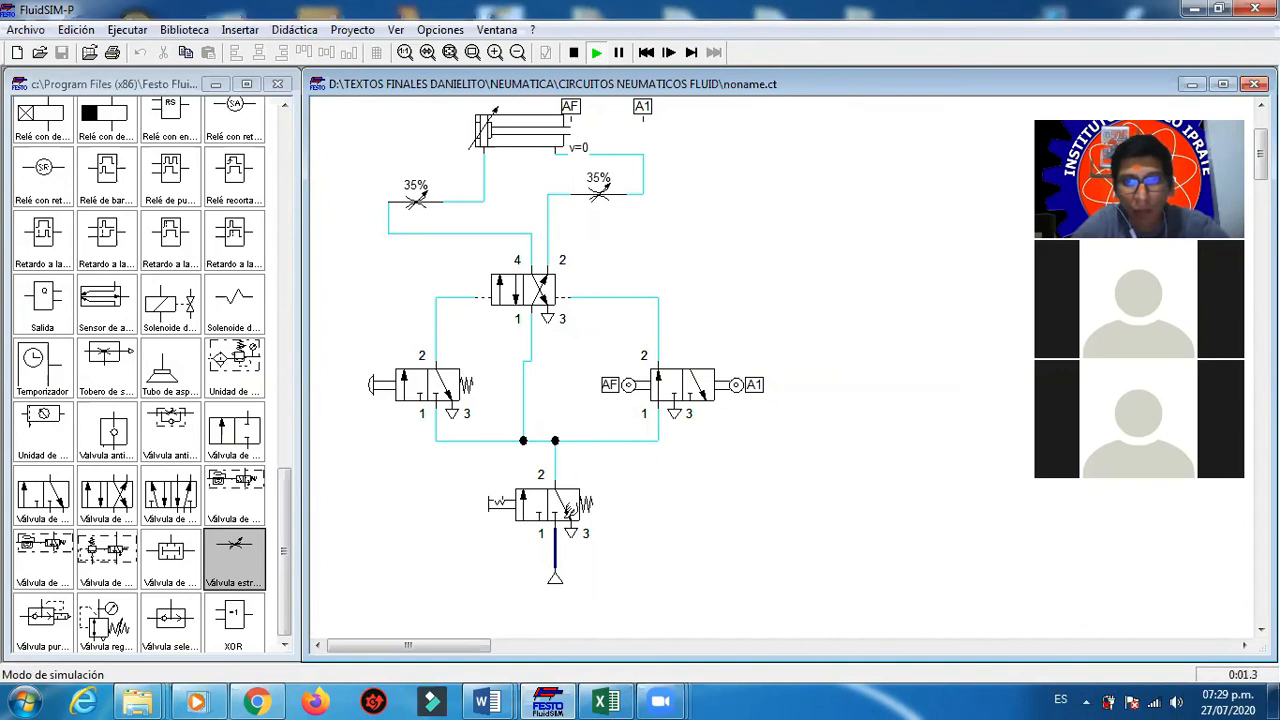
click(570, 510)
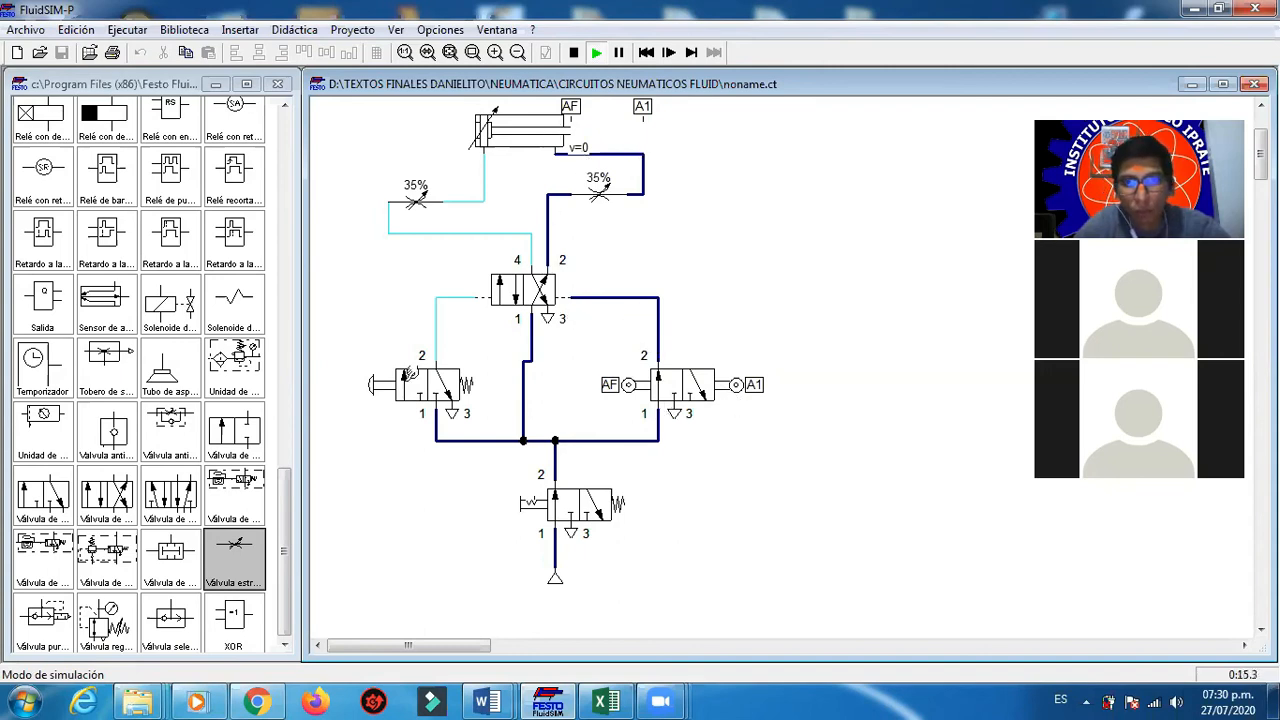
click(408, 374)
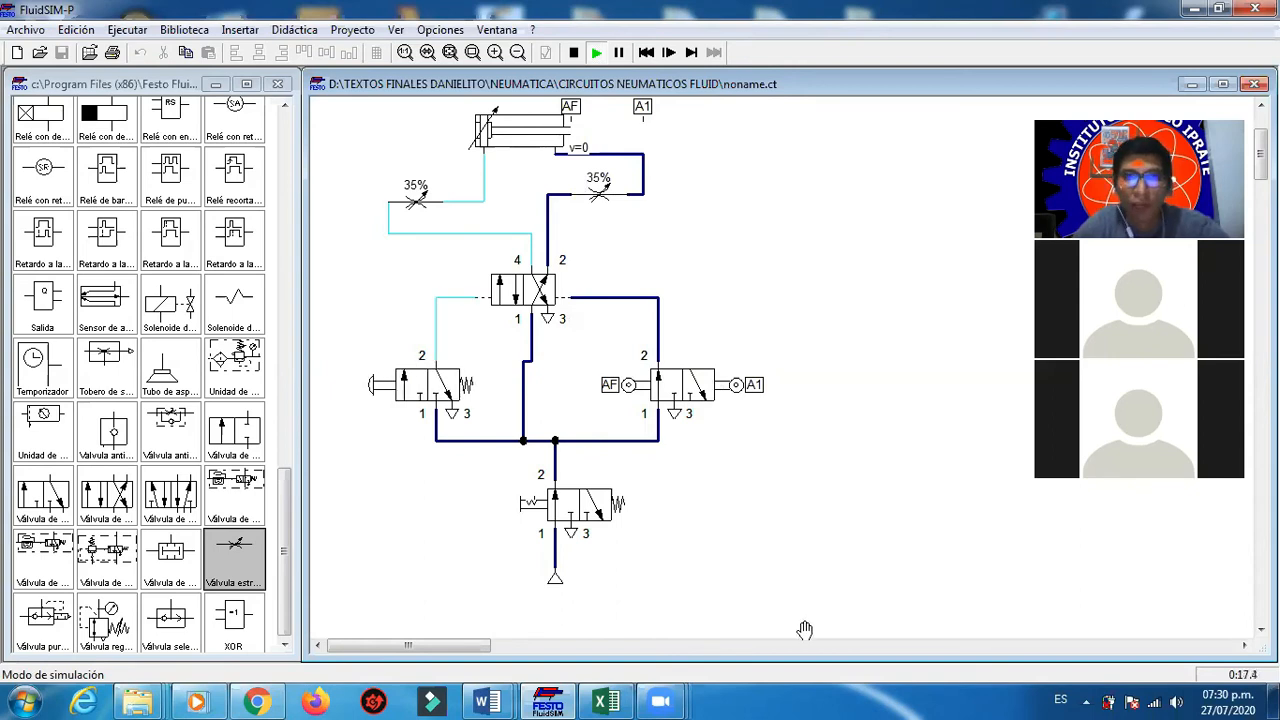
click(428, 398)
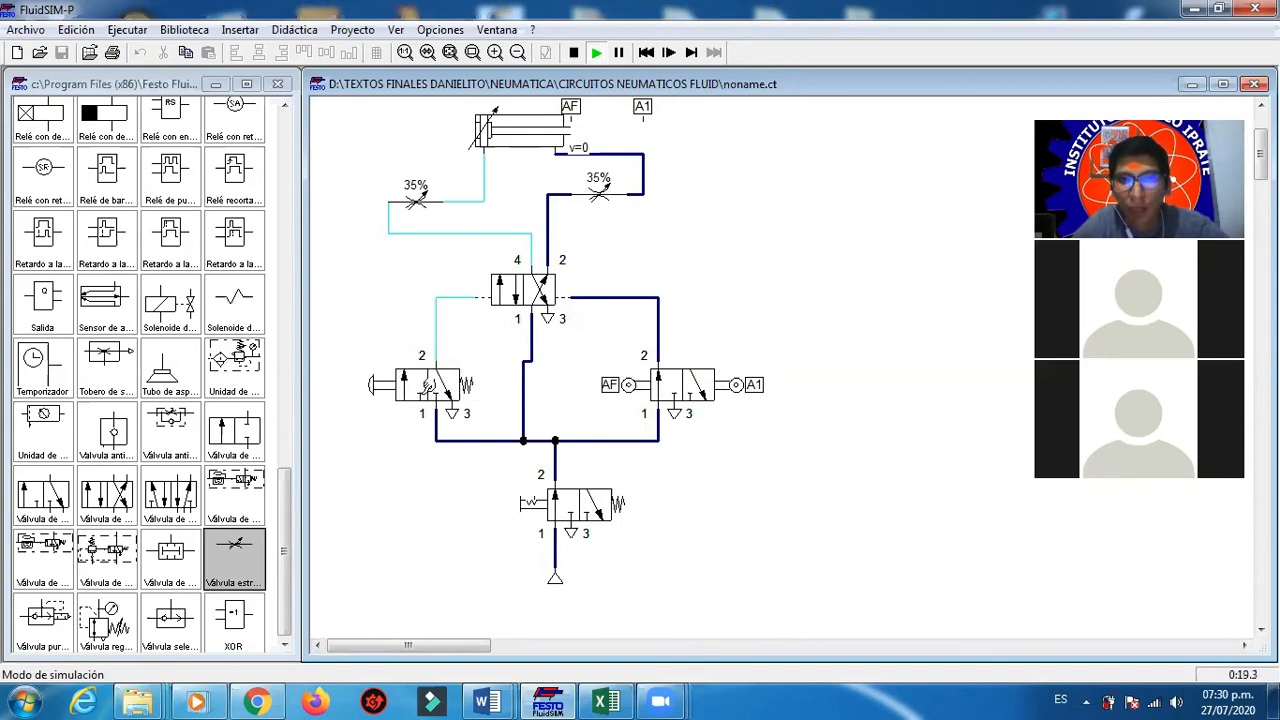
click(421, 384)
click(420, 383)
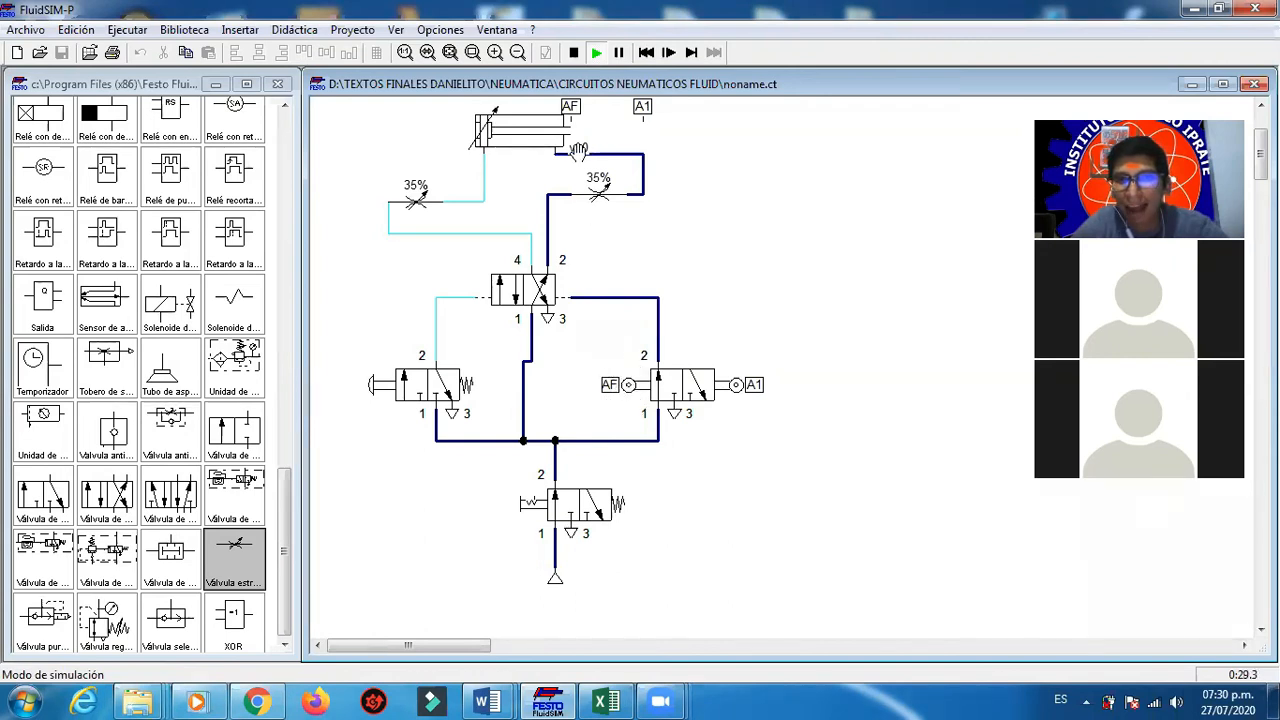
click(430, 382)
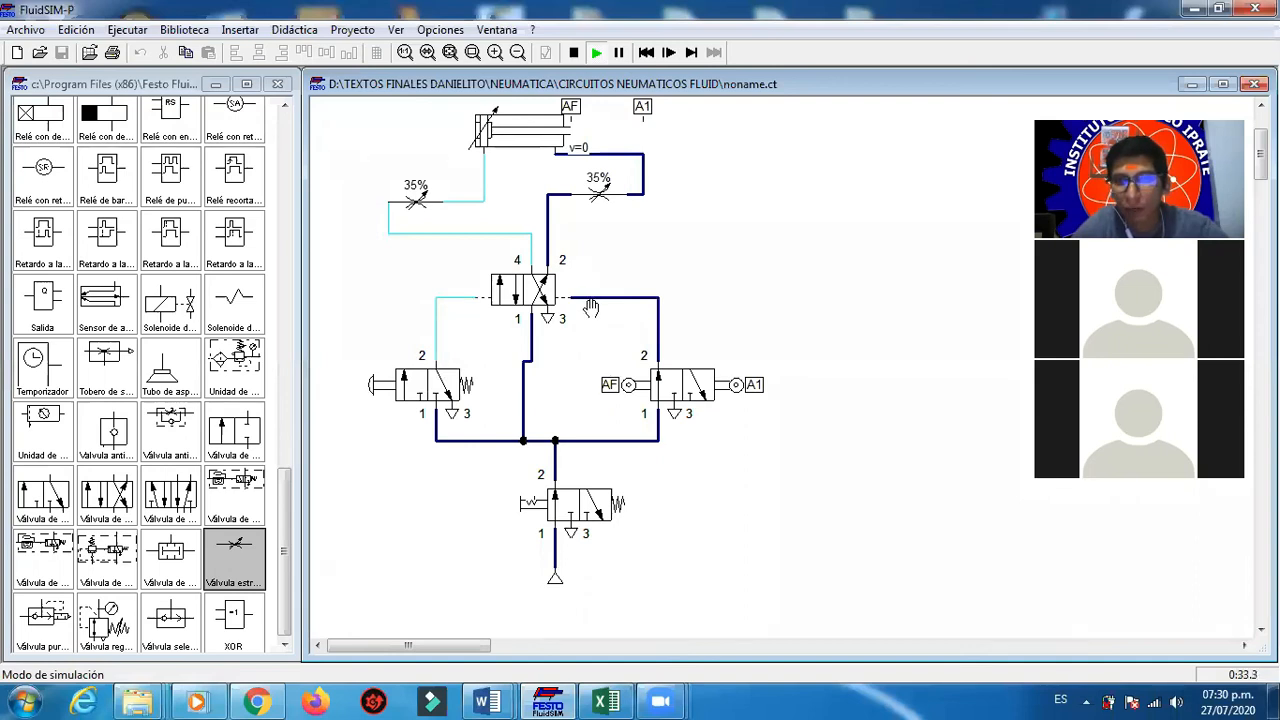
click(442, 381)
click(441, 378)
click(438, 375)
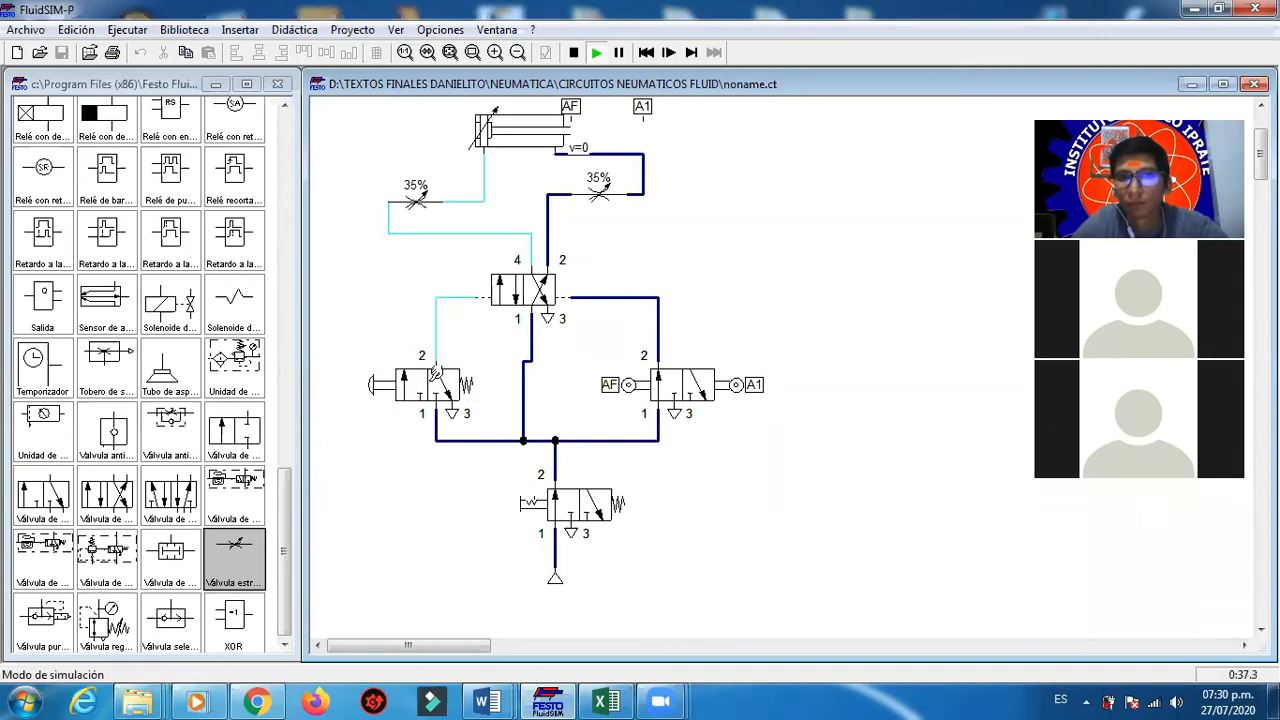
click(436, 373)
click(436, 373)
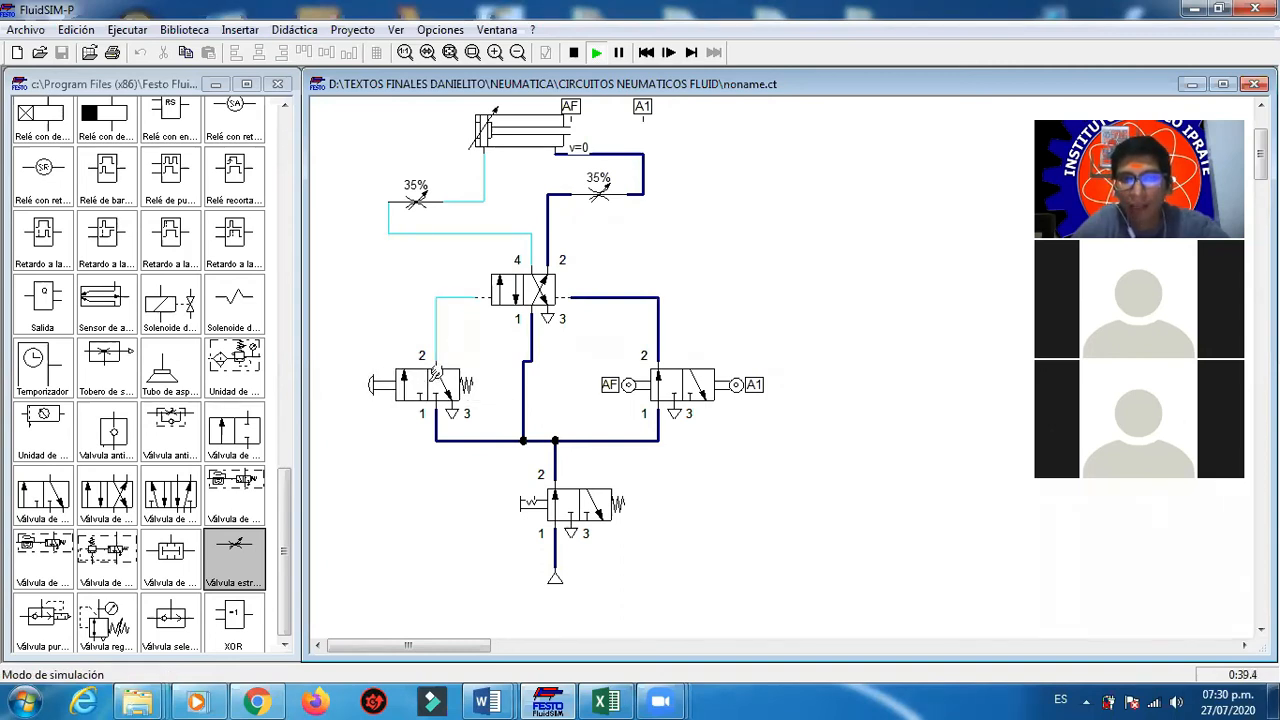
click(436, 373)
click(436, 373)
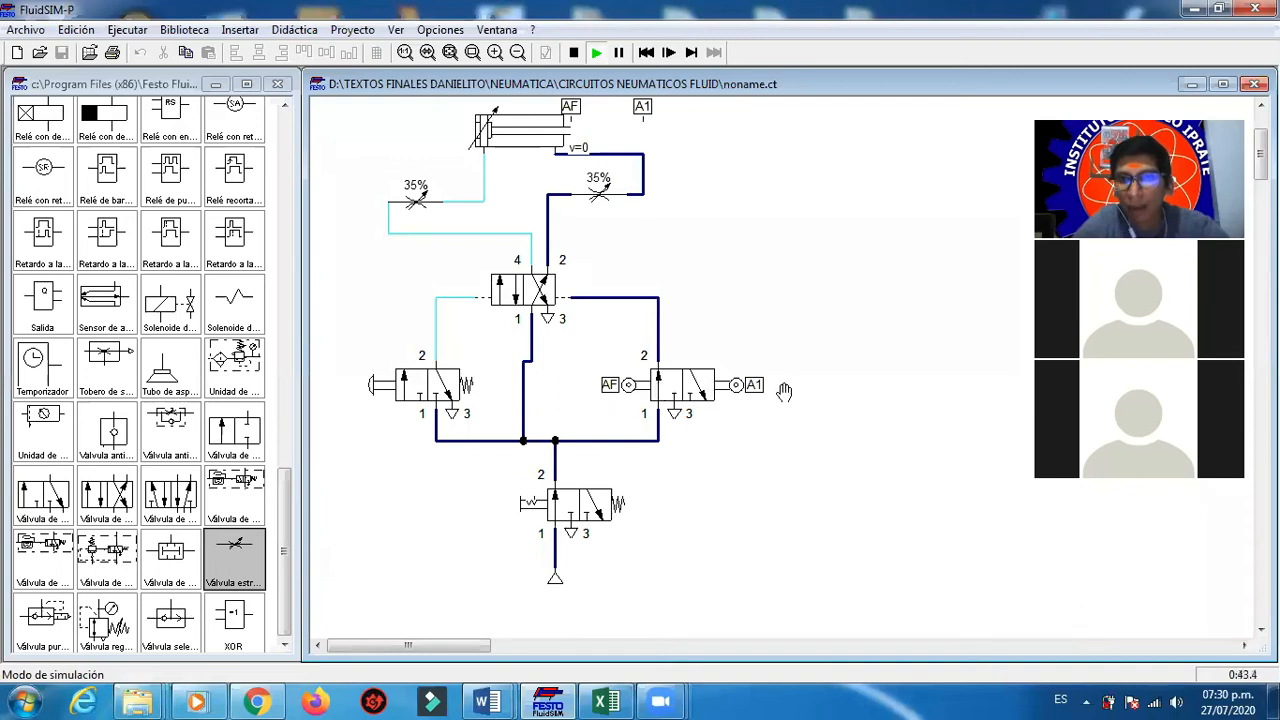
click(573, 52)
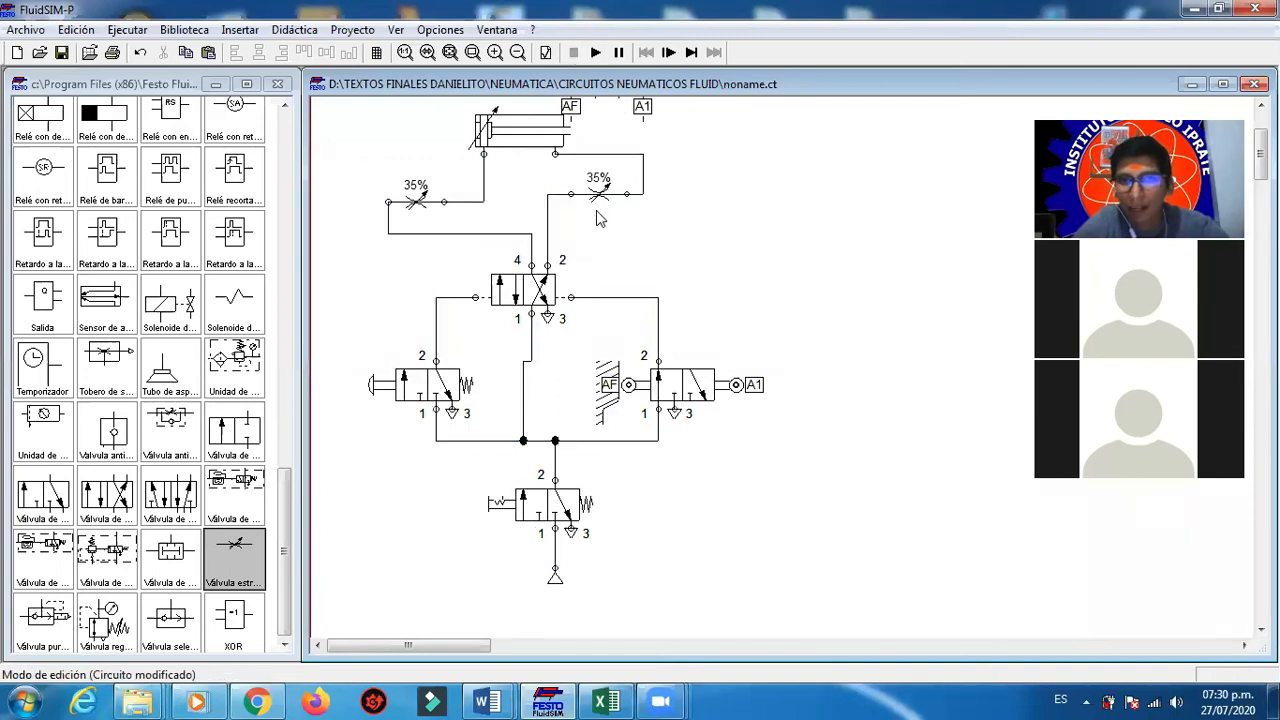
Step: Swap the roller valve's marks, labelling its left roller A1 and its right roller AF
click(689, 418)
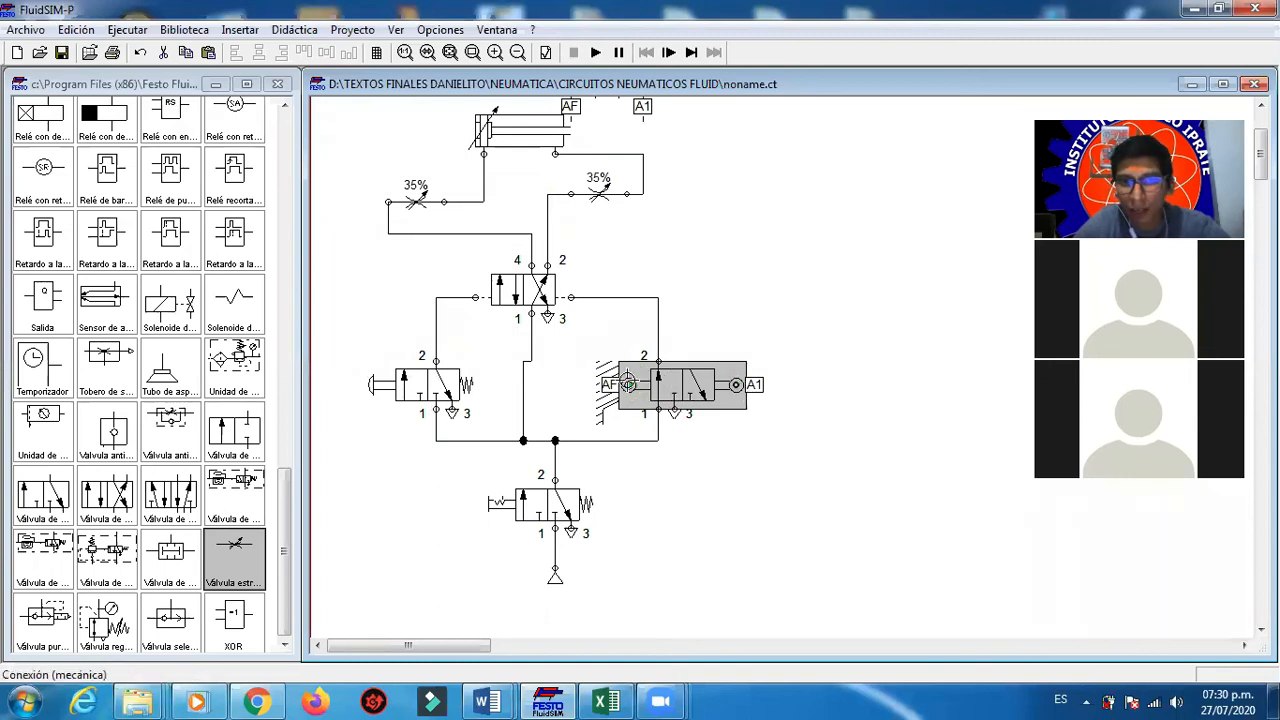
double_click(629, 384)
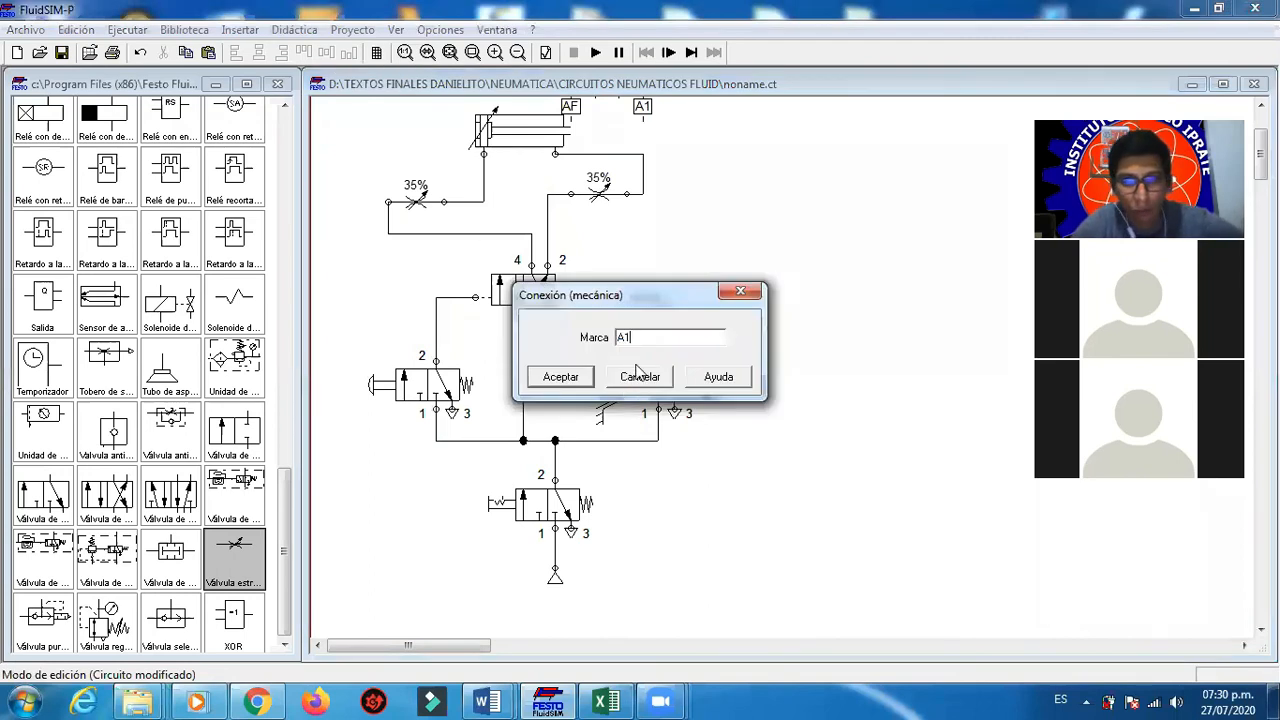
click(585, 378)
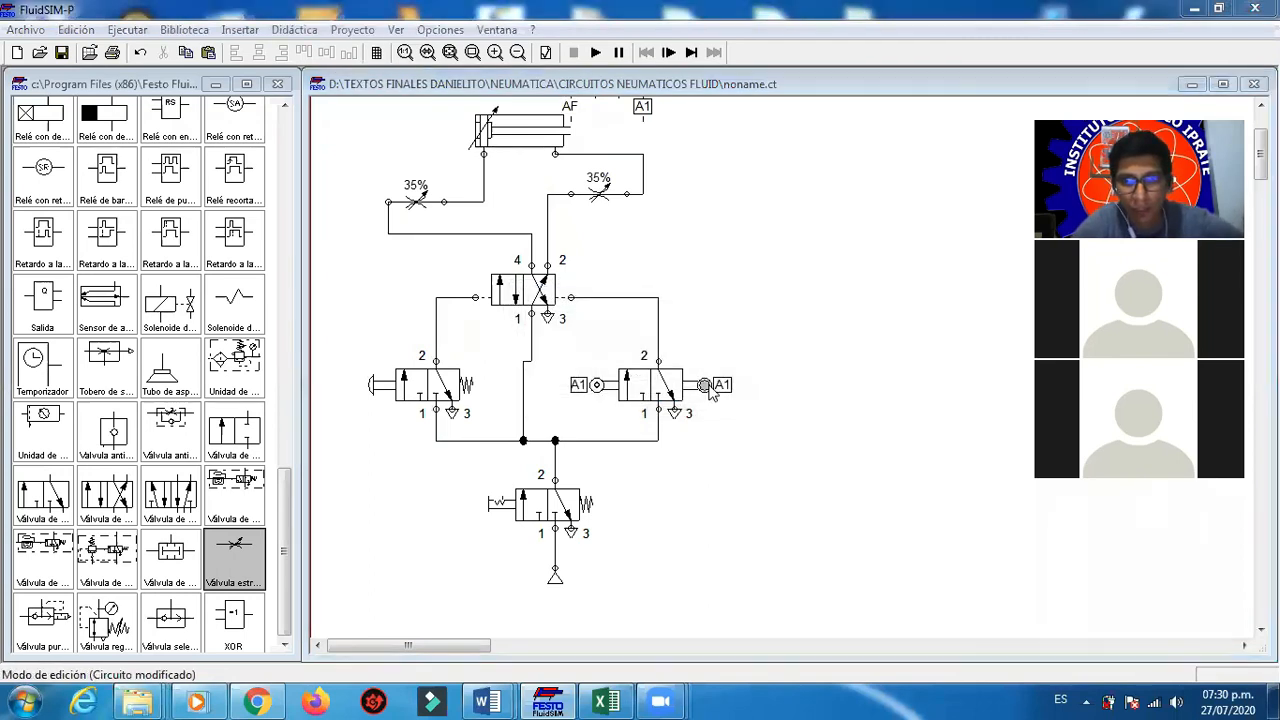
double_click(707, 387)
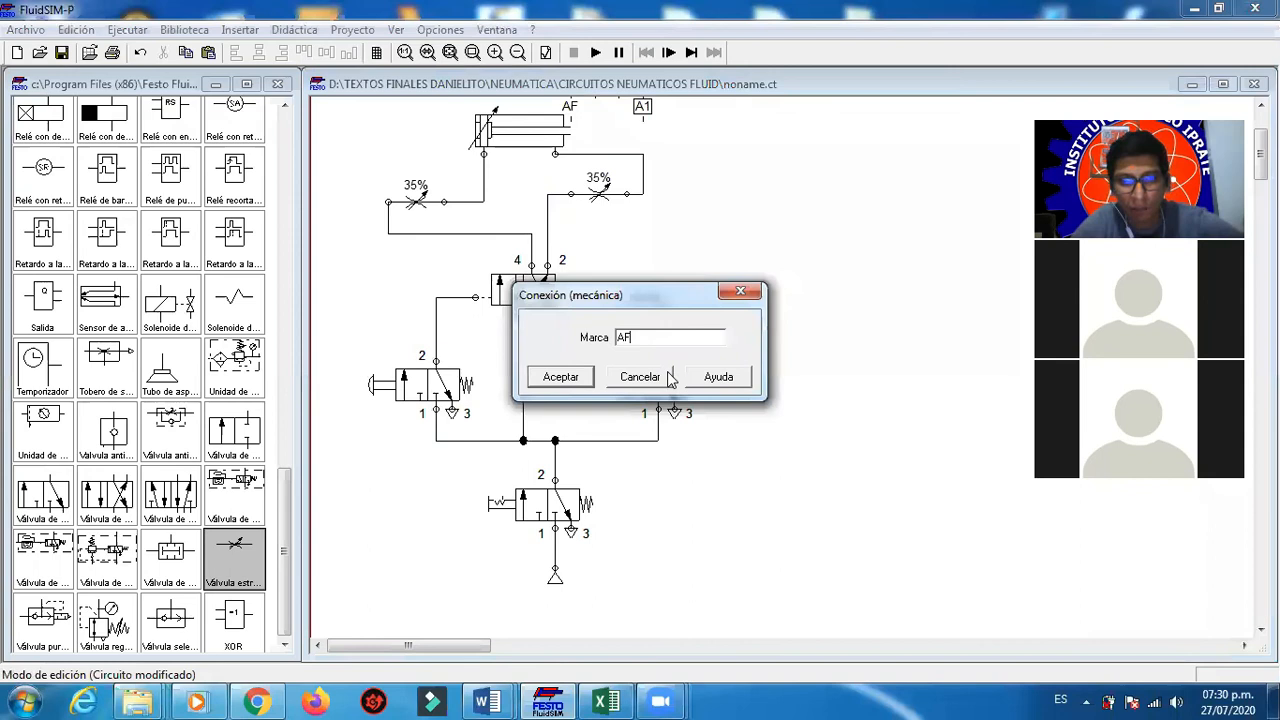
click(556, 385)
Step: Simulate the circuit with the swapped roller marks, supplying air and actuating the pushbutton valve, and stop it
click(596, 54)
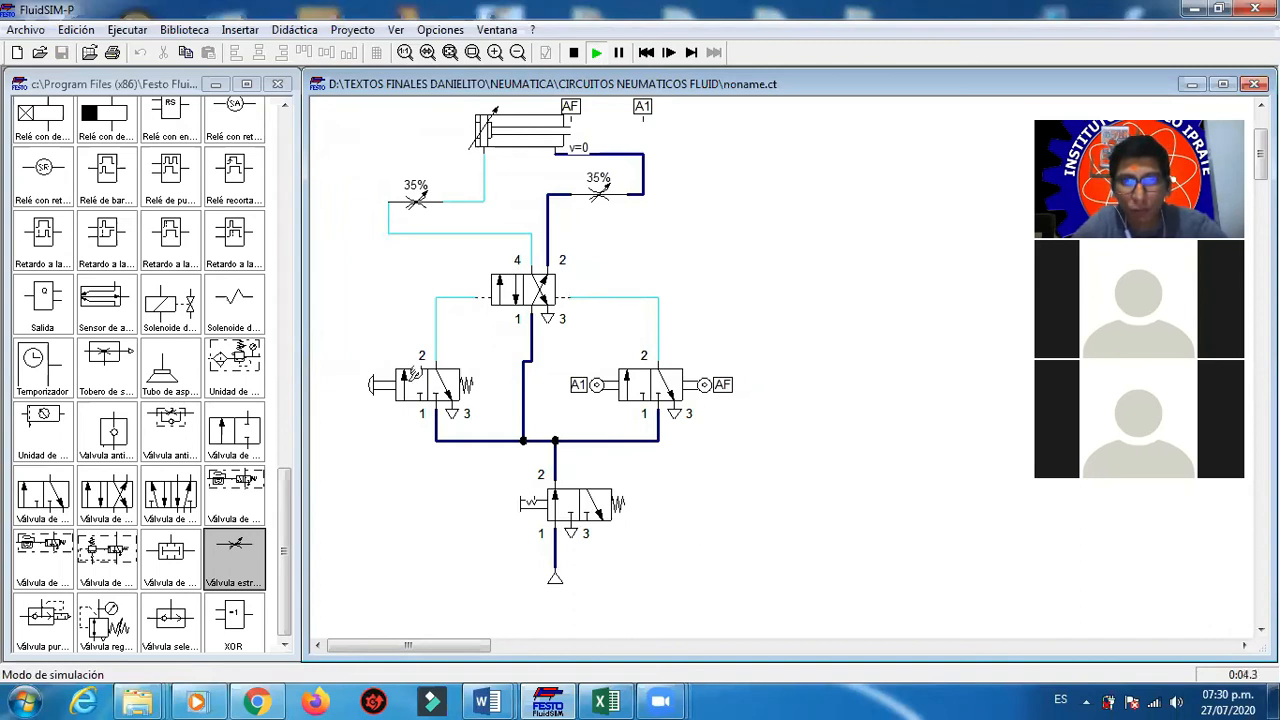
click(412, 378)
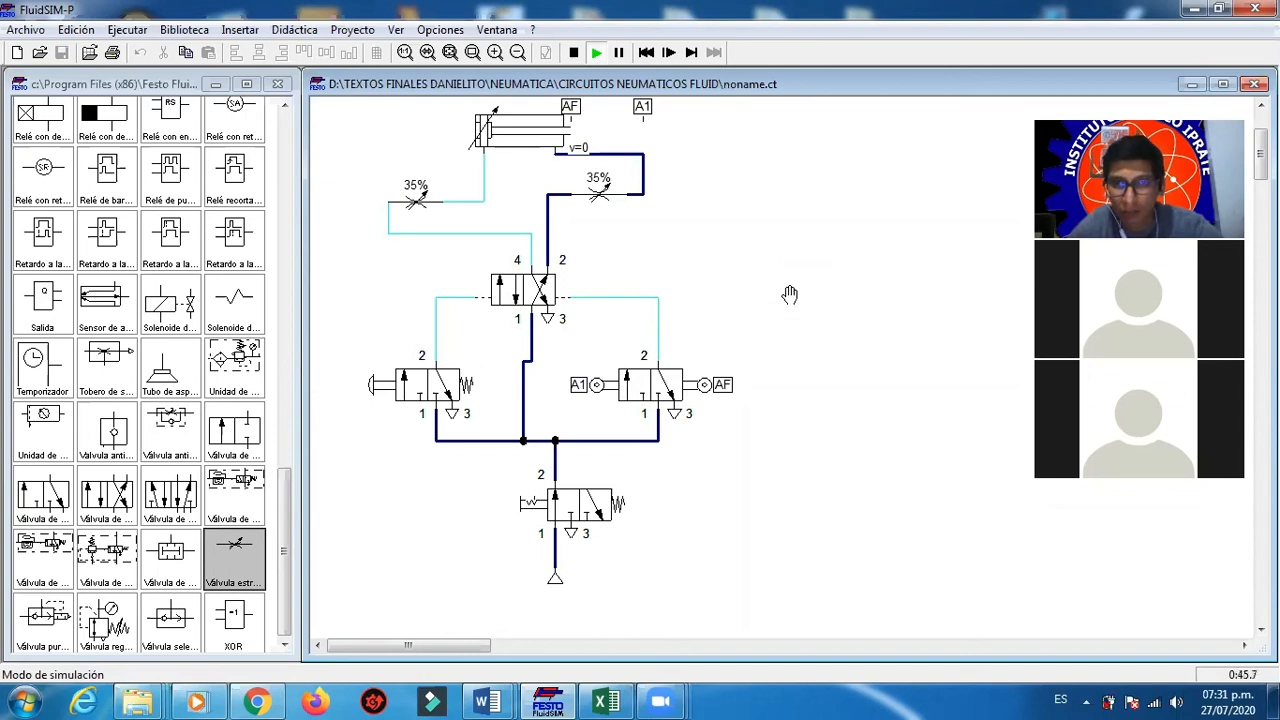
click(573, 53)
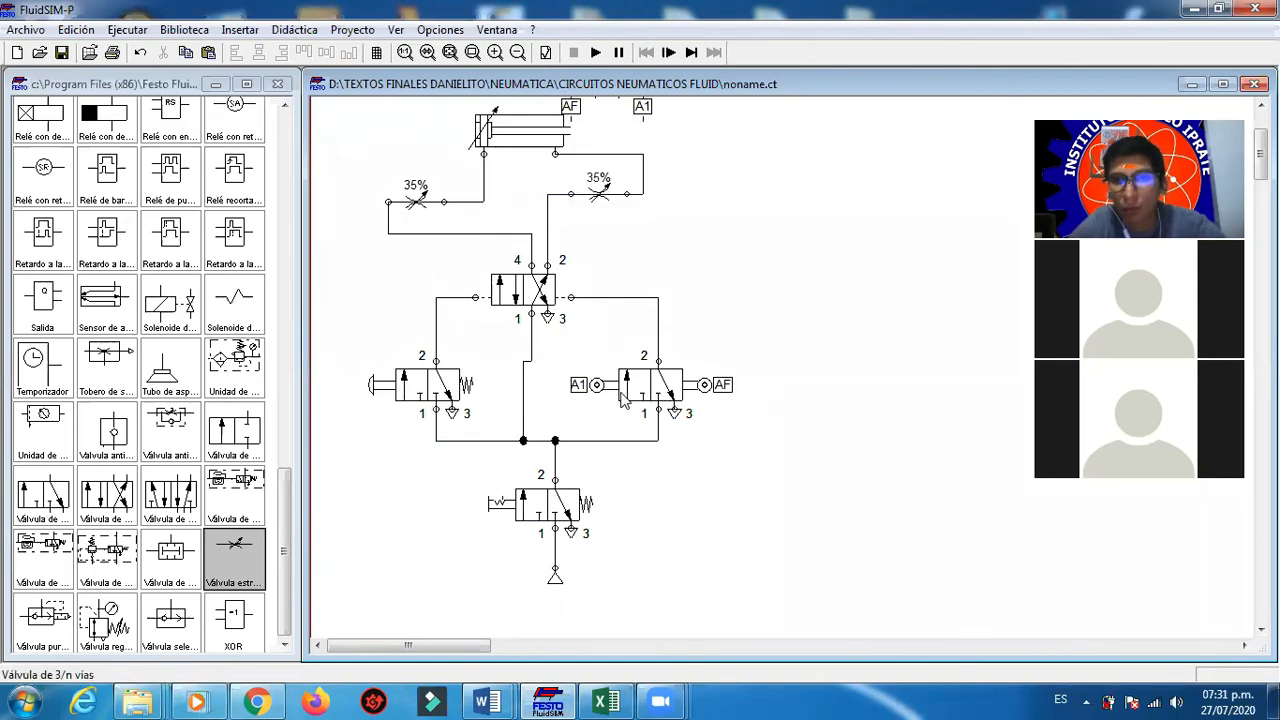
Step: Reconfigure the right 3/n-way valve by replacing its right roller actuator with a spring return, keeping the left roller
double_click(703, 385)
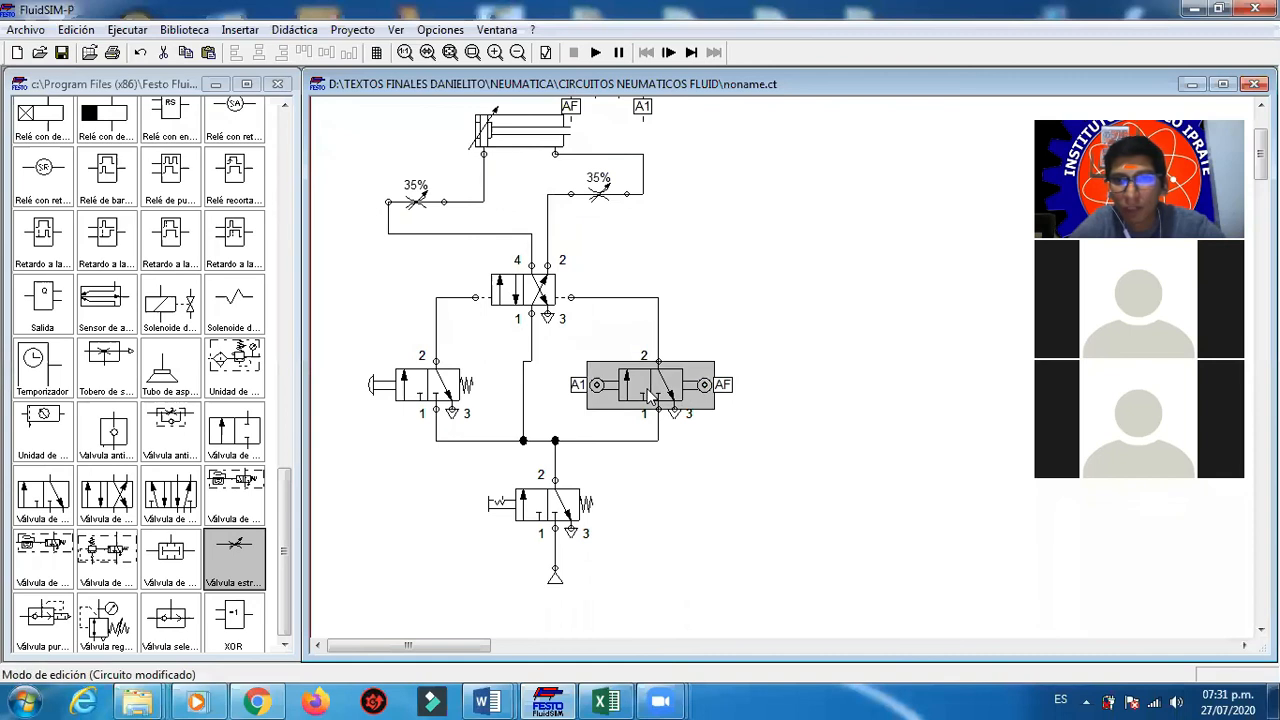
click(779, 272)
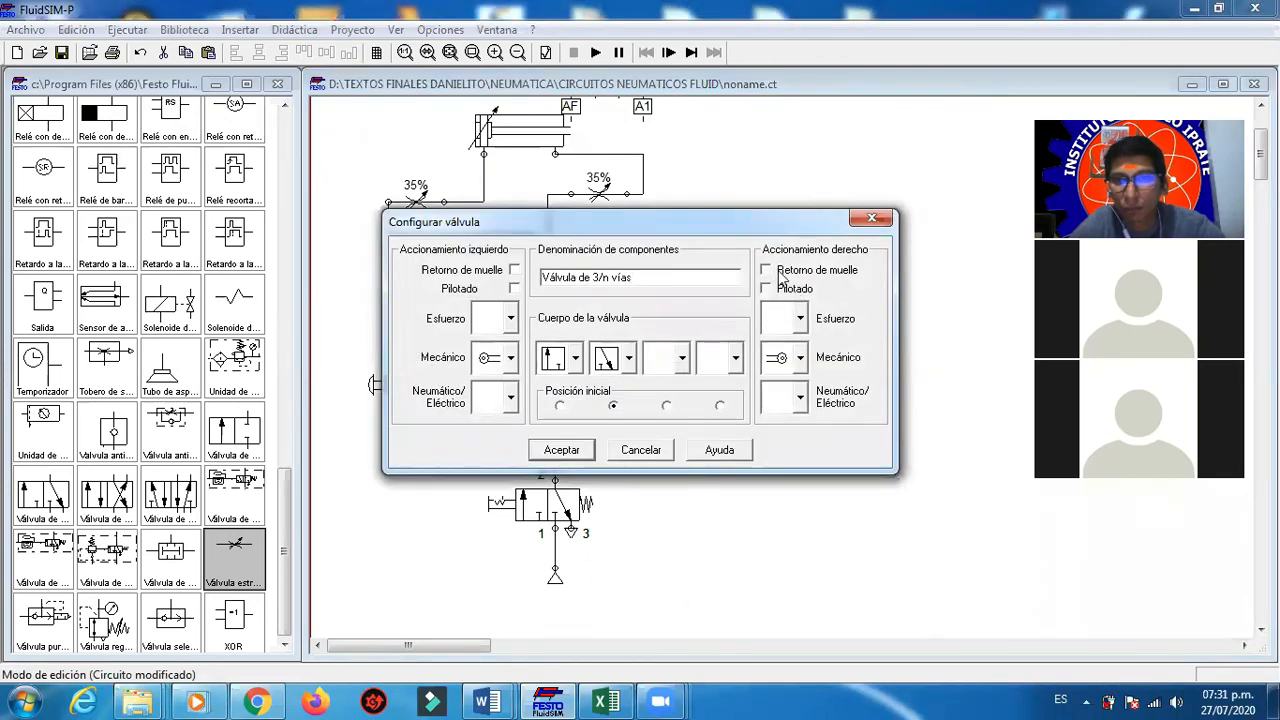
click(800, 358)
click(795, 407)
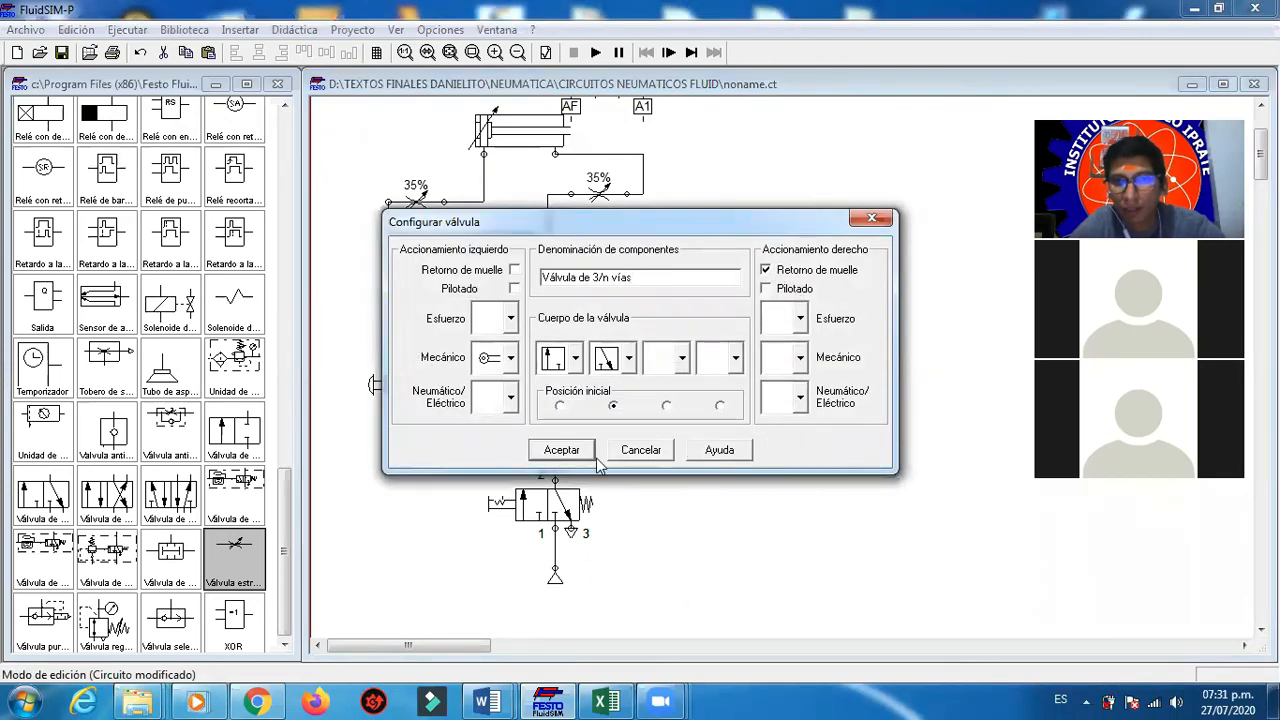
click(561, 449)
Step: In the cylinder's actuation marks, delete the A1 mark and set the AF mark's position to 10 cm
double_click(521, 118)
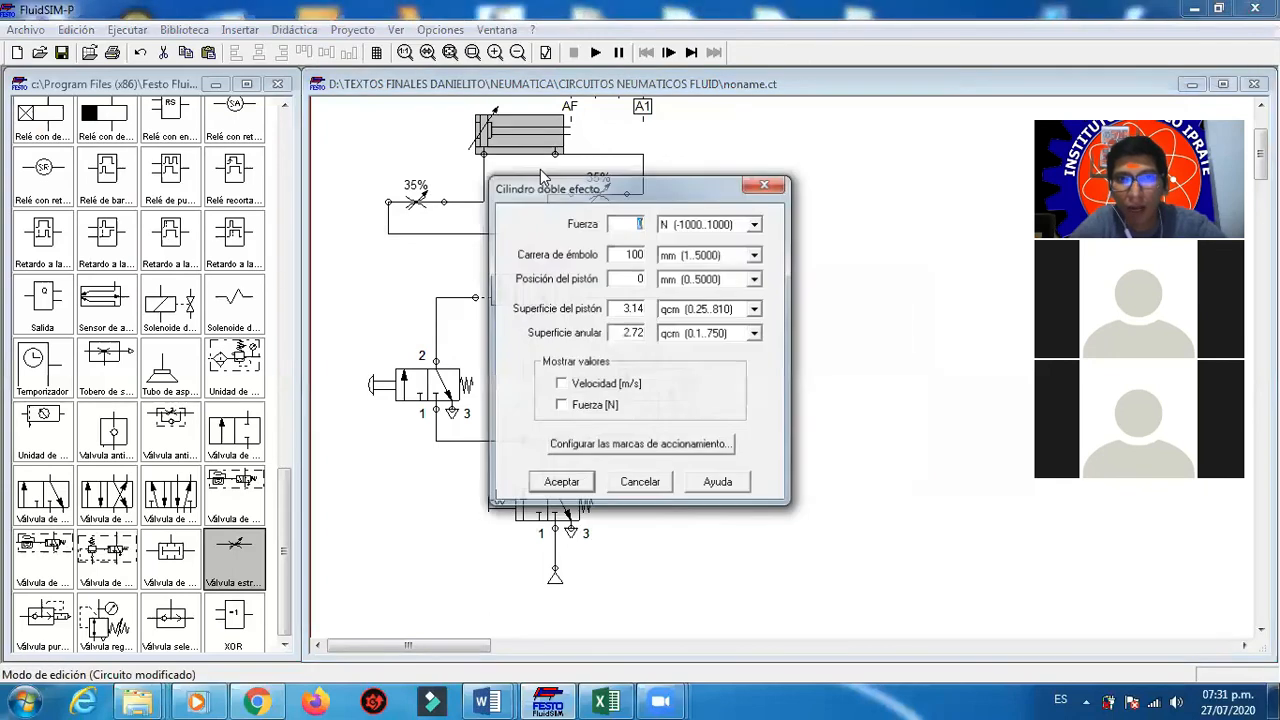
click(645, 445)
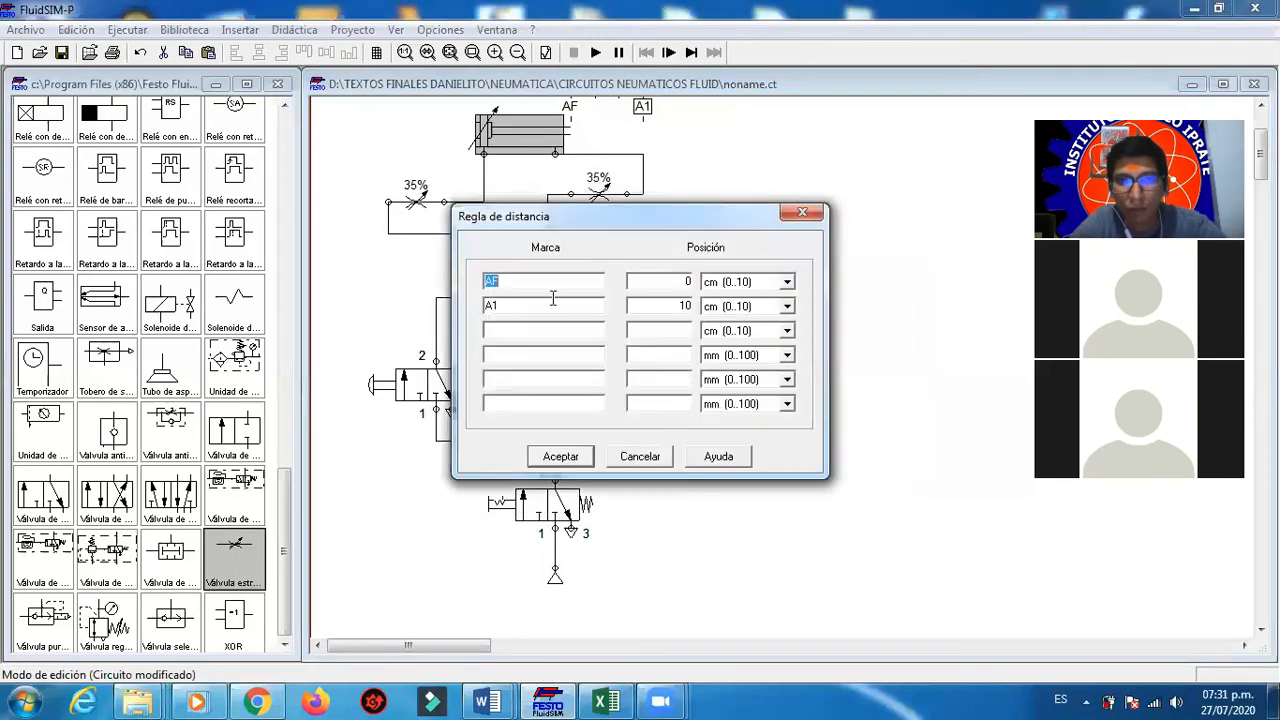
double_click(507, 305)
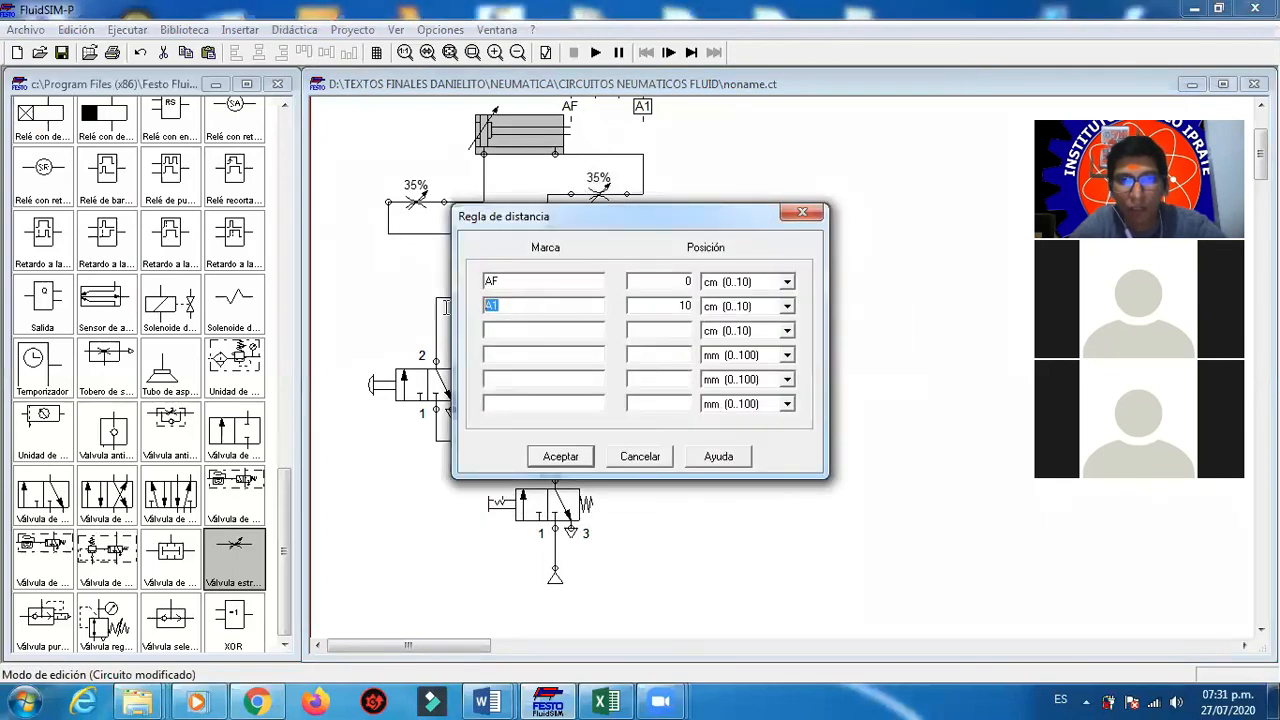
key(Delete)
key(Tab)
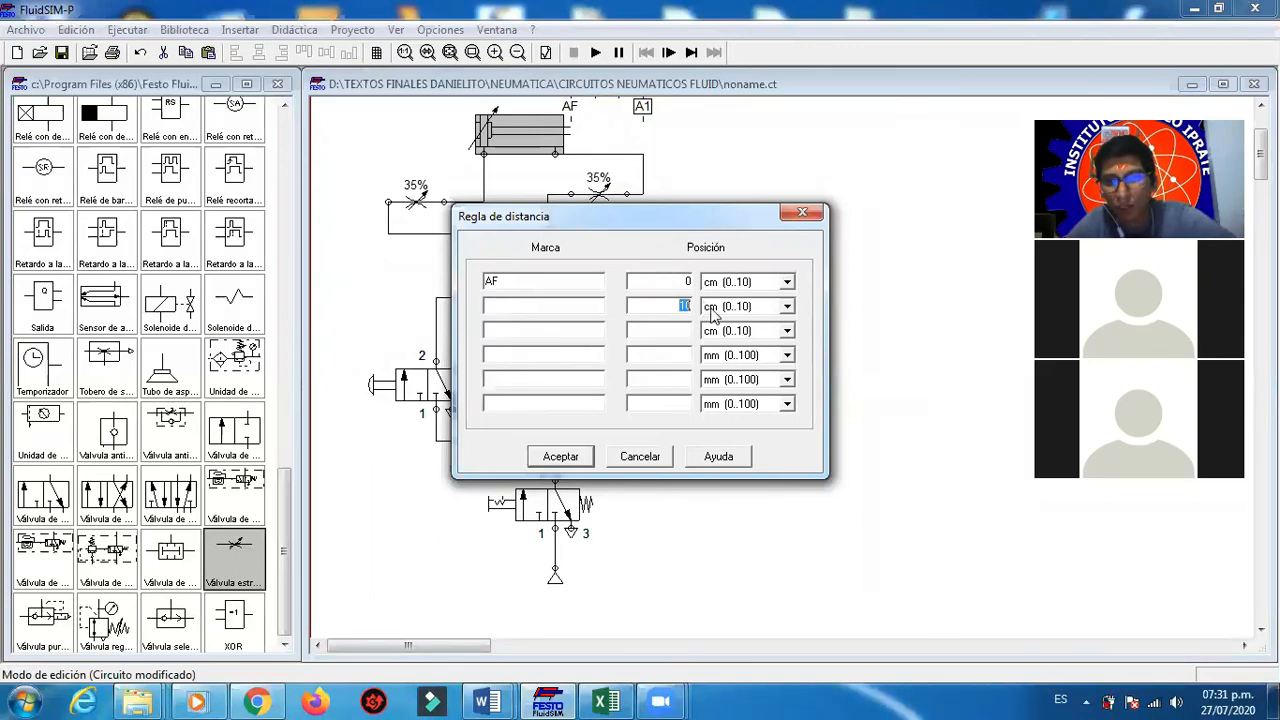
double_click(687, 283)
text(10)
click(561, 456)
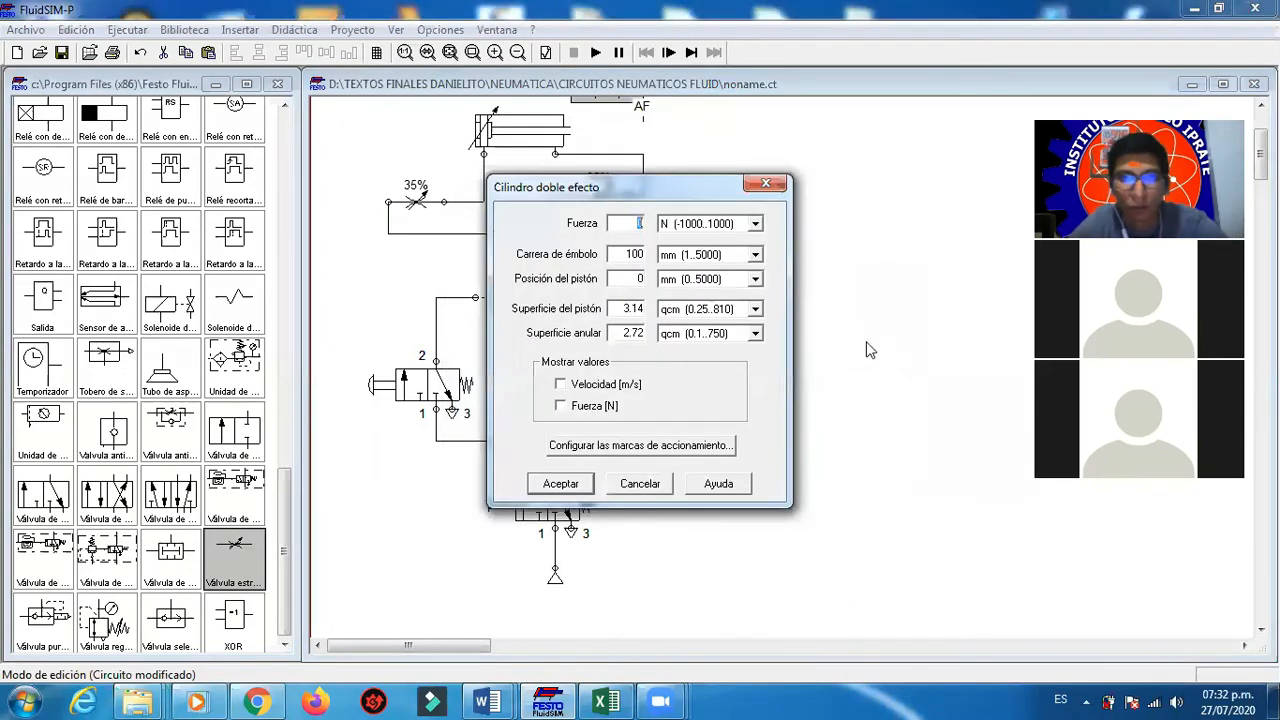
click(561, 484)
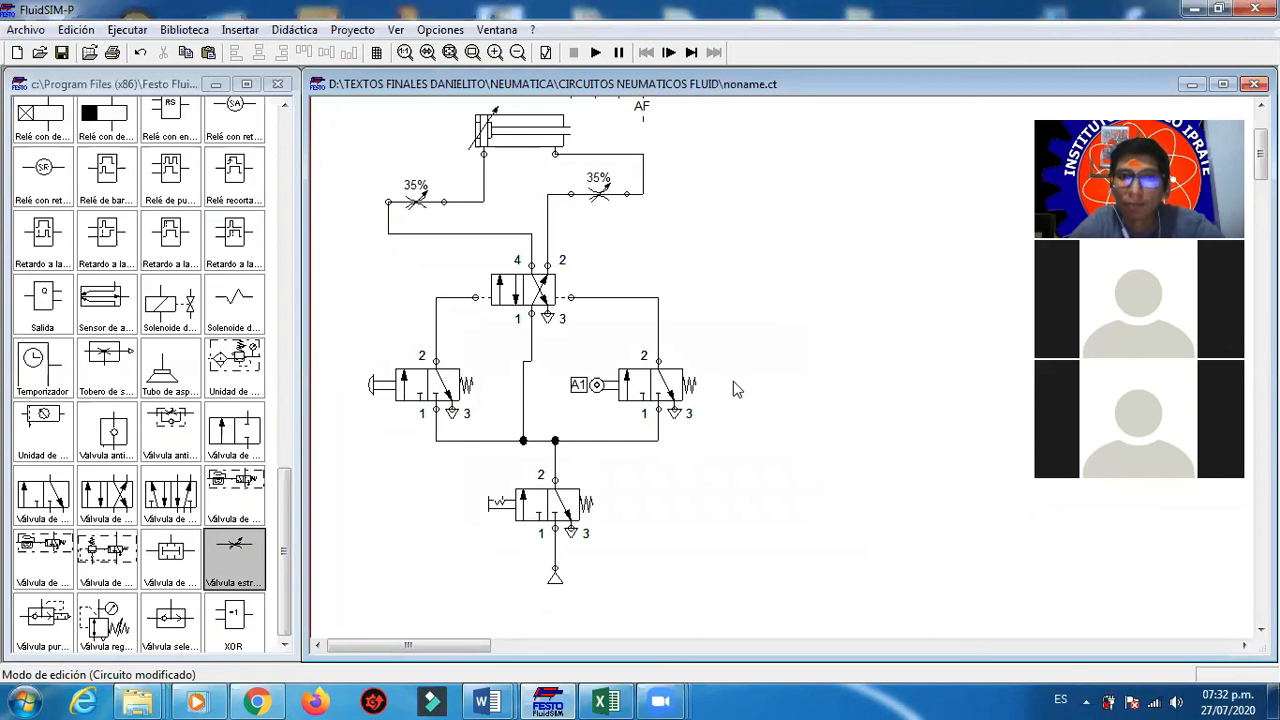
drag(770, 337, 546, 440)
click(866, 424)
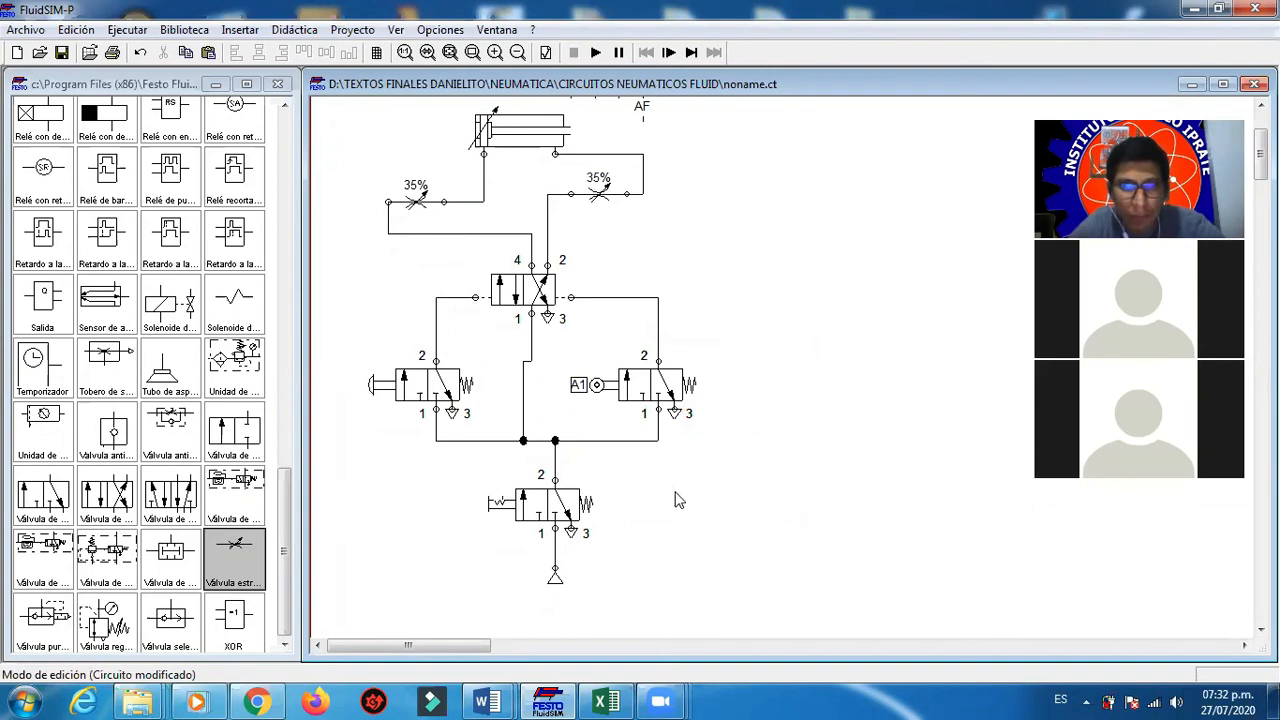
drag(640, 103, 640, 118)
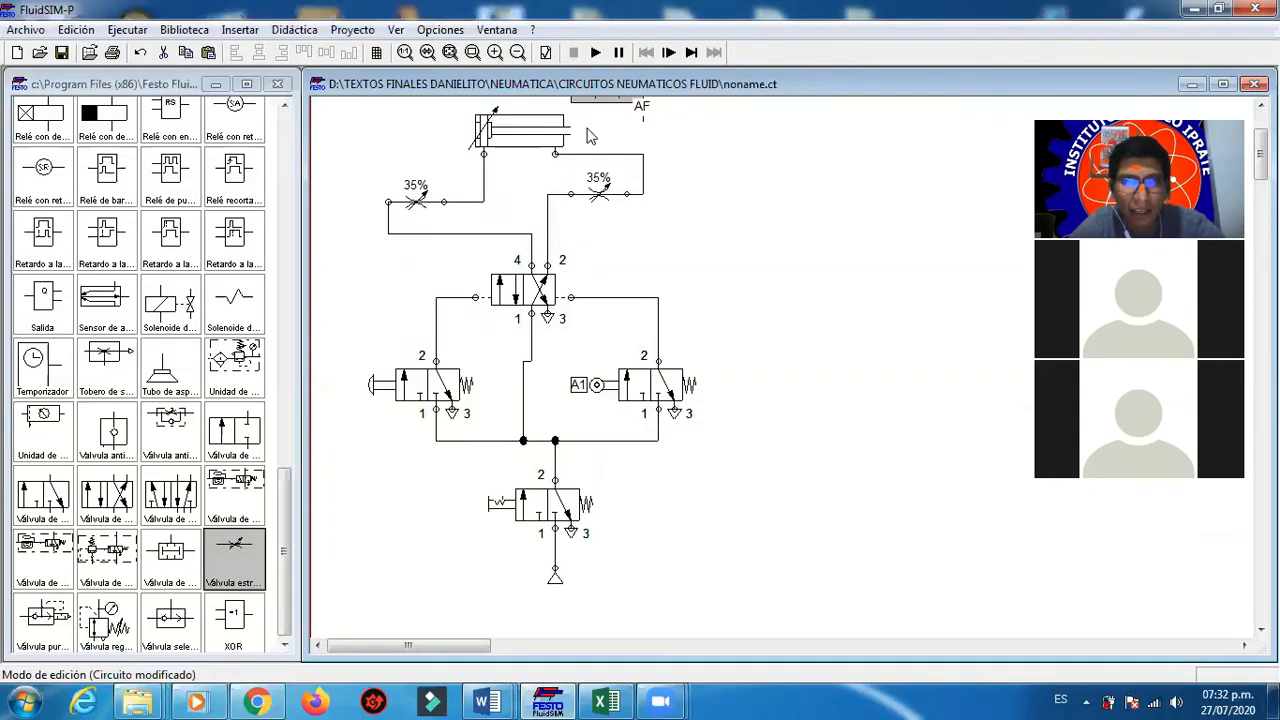
Step: Reposition the cylinder's AF actuation mark to 5 cm, keeping centimetres as the unit
double_click(543, 132)
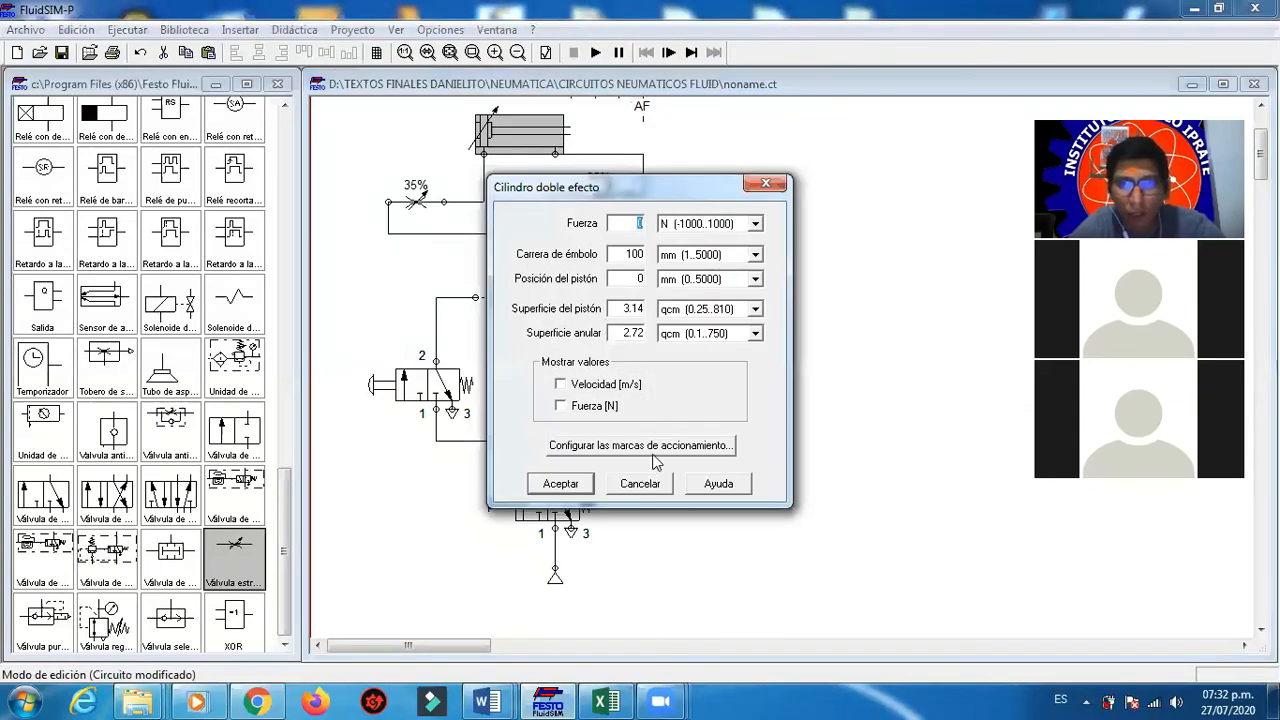
click(652, 452)
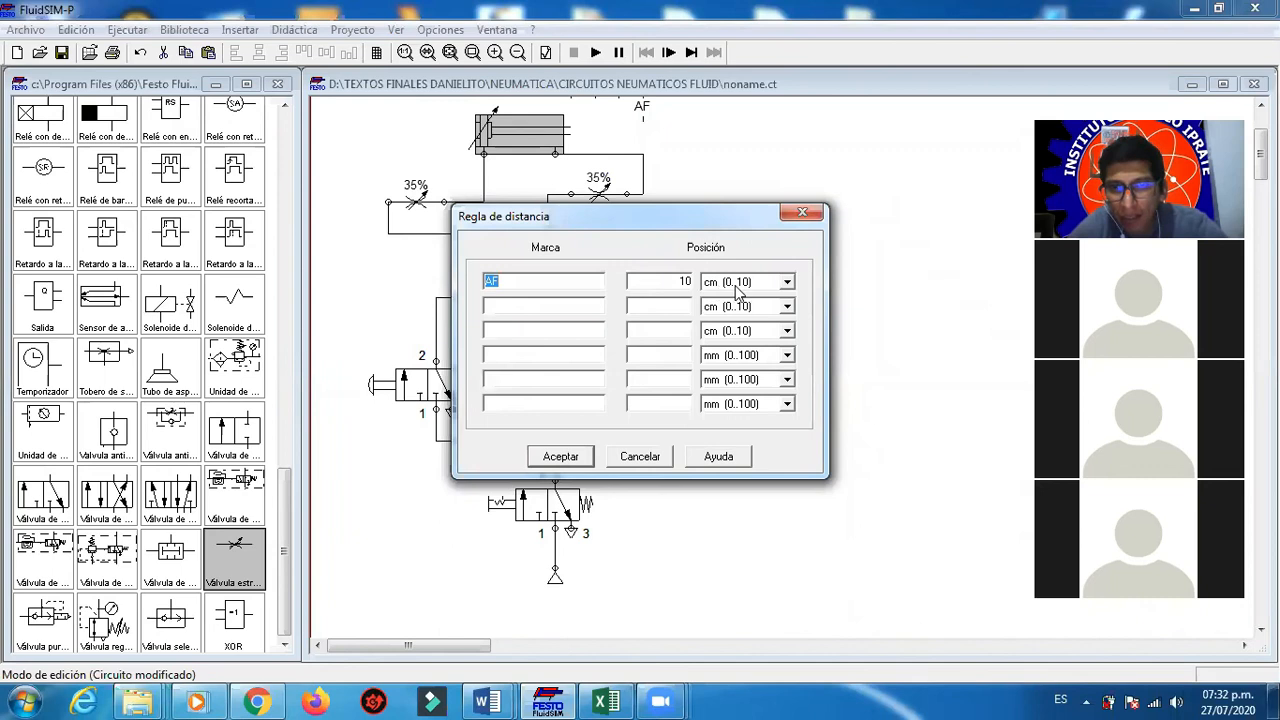
click(787, 282)
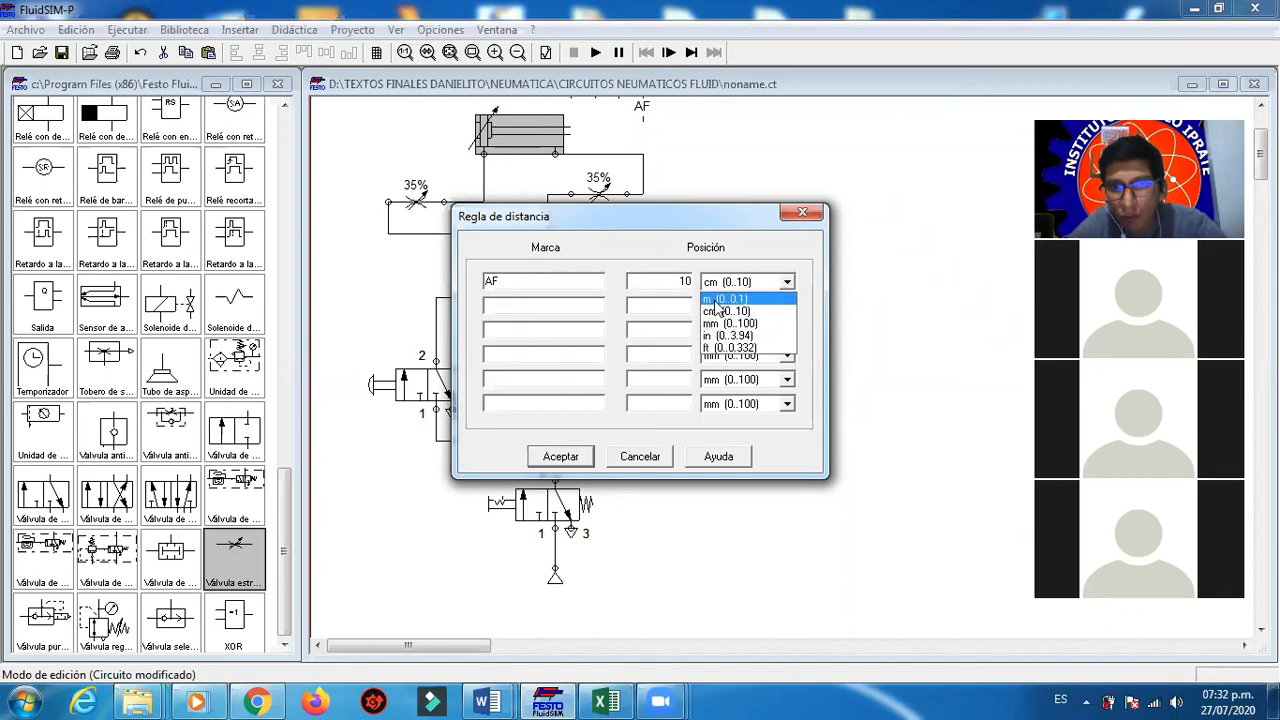
click(751, 312)
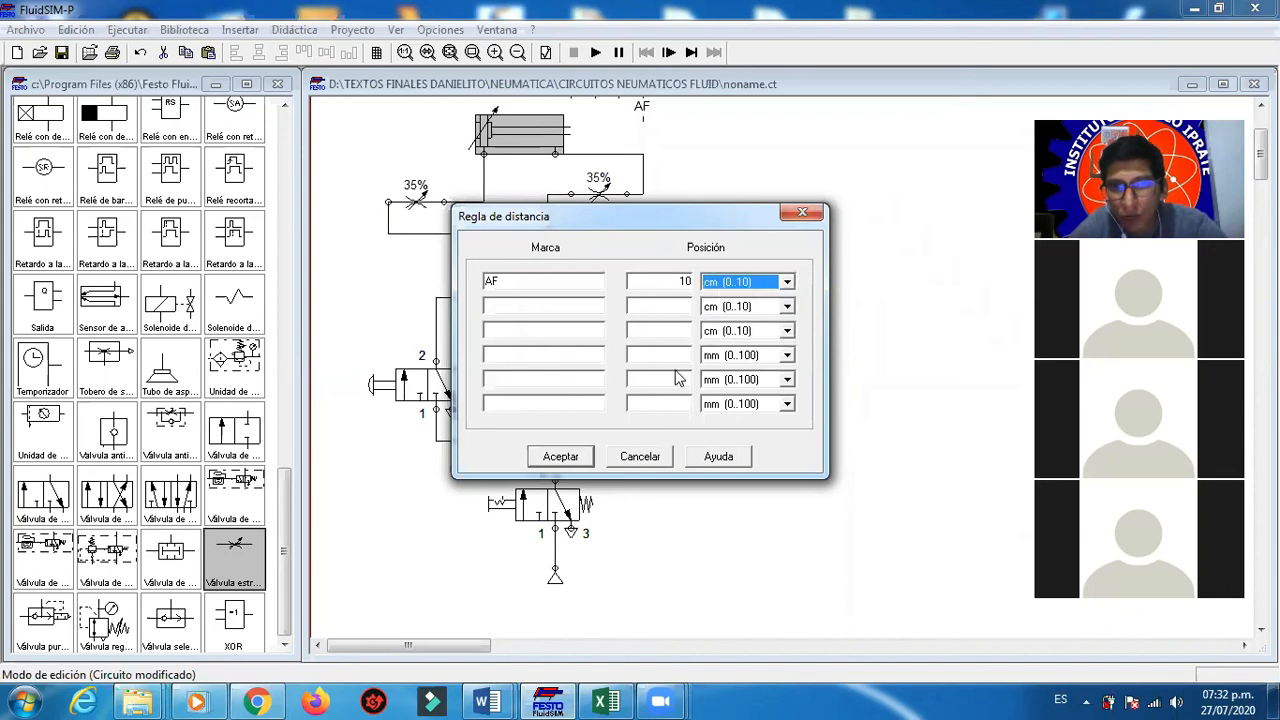
double_click(661, 283)
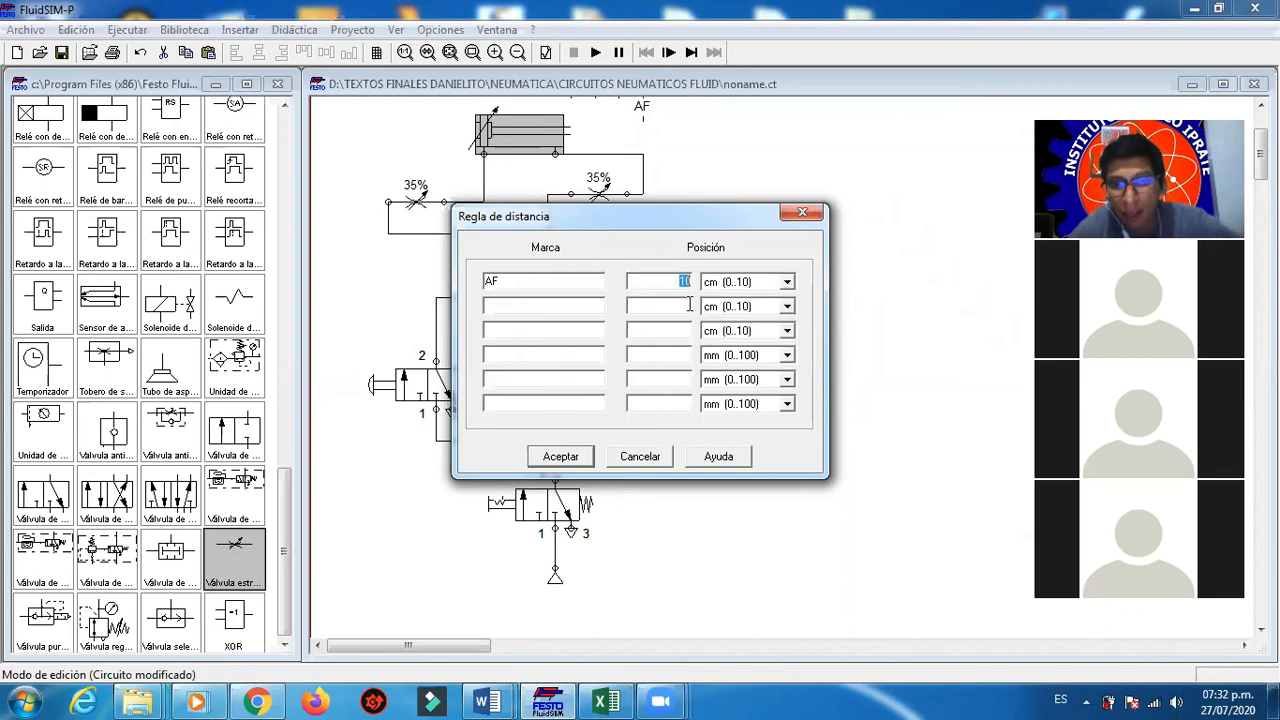
click(566, 458)
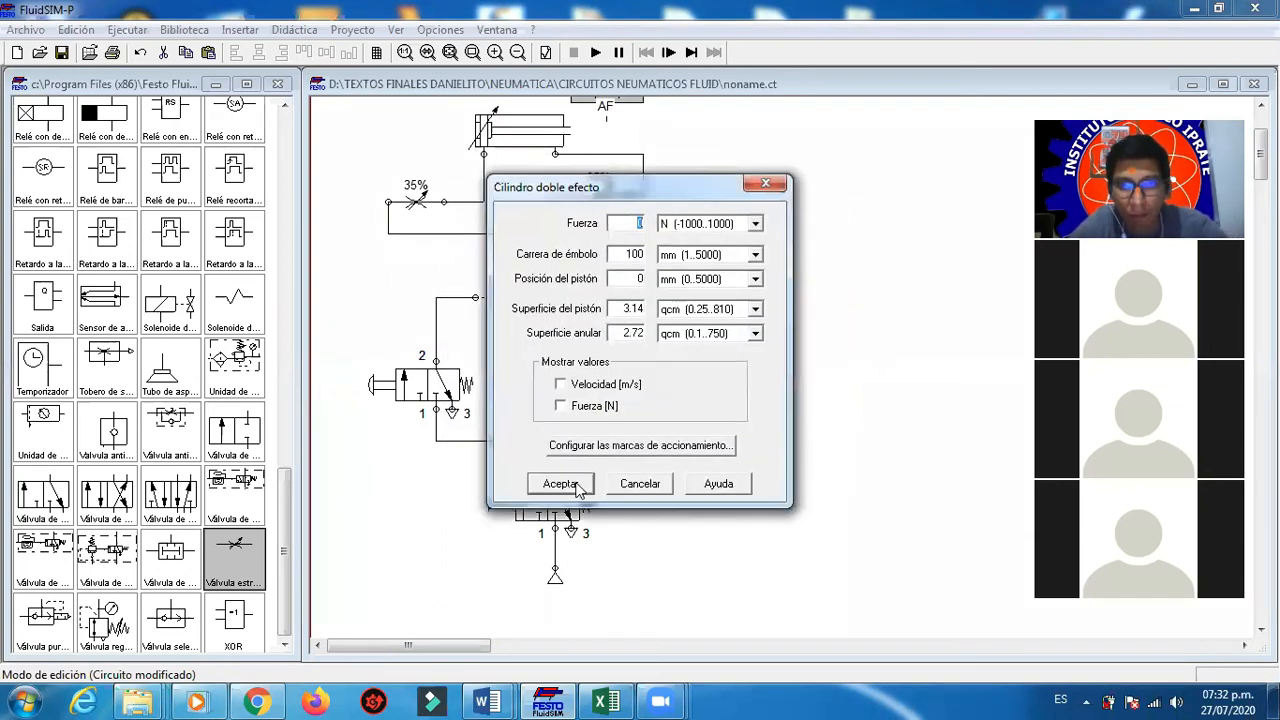
click(560, 484)
Step: Simulate the circuit with the repositioned AF mark, opening the main supply and actuating the pushbutton valve, and stop it
scroll(853, 349, up, 1)
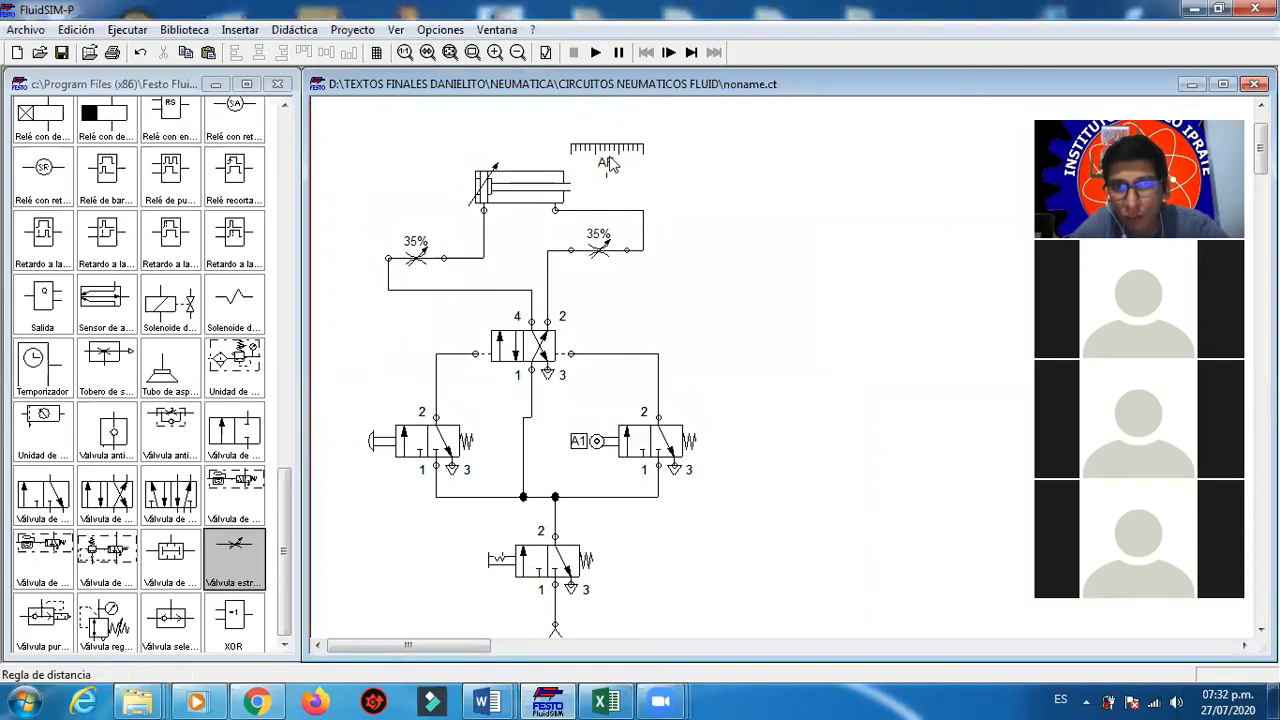
click(595, 52)
click(572, 582)
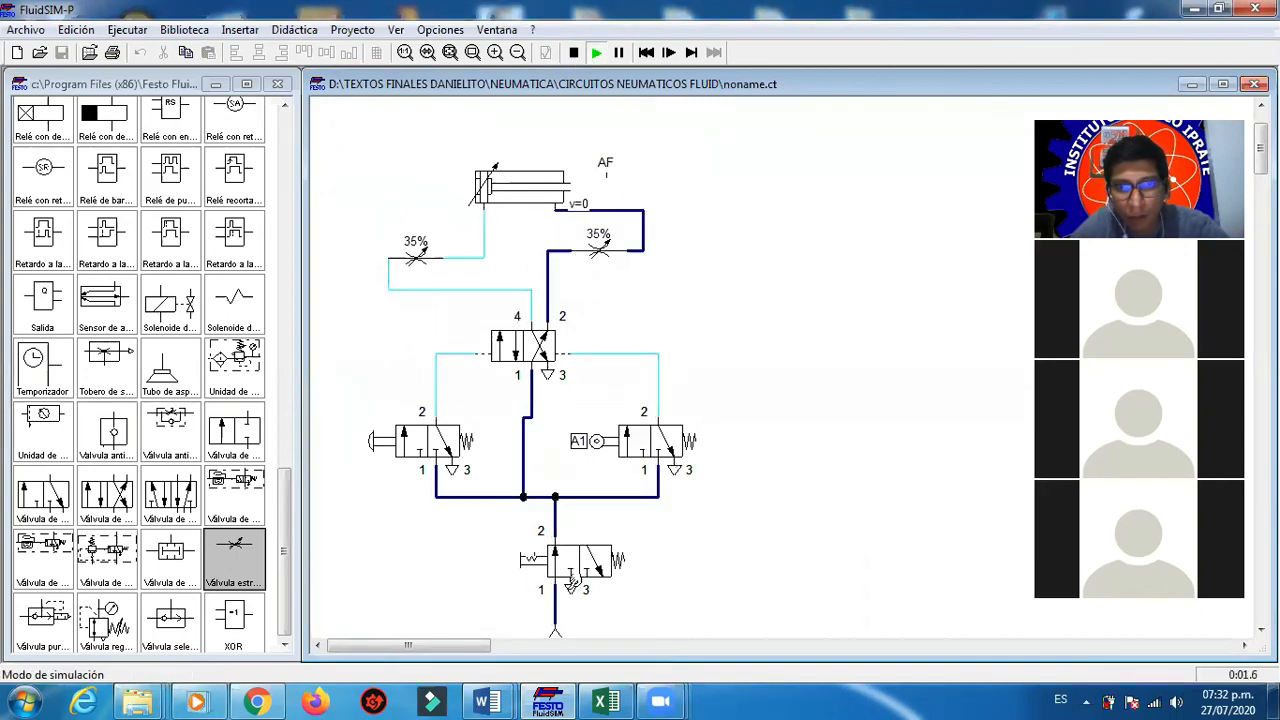
click(430, 432)
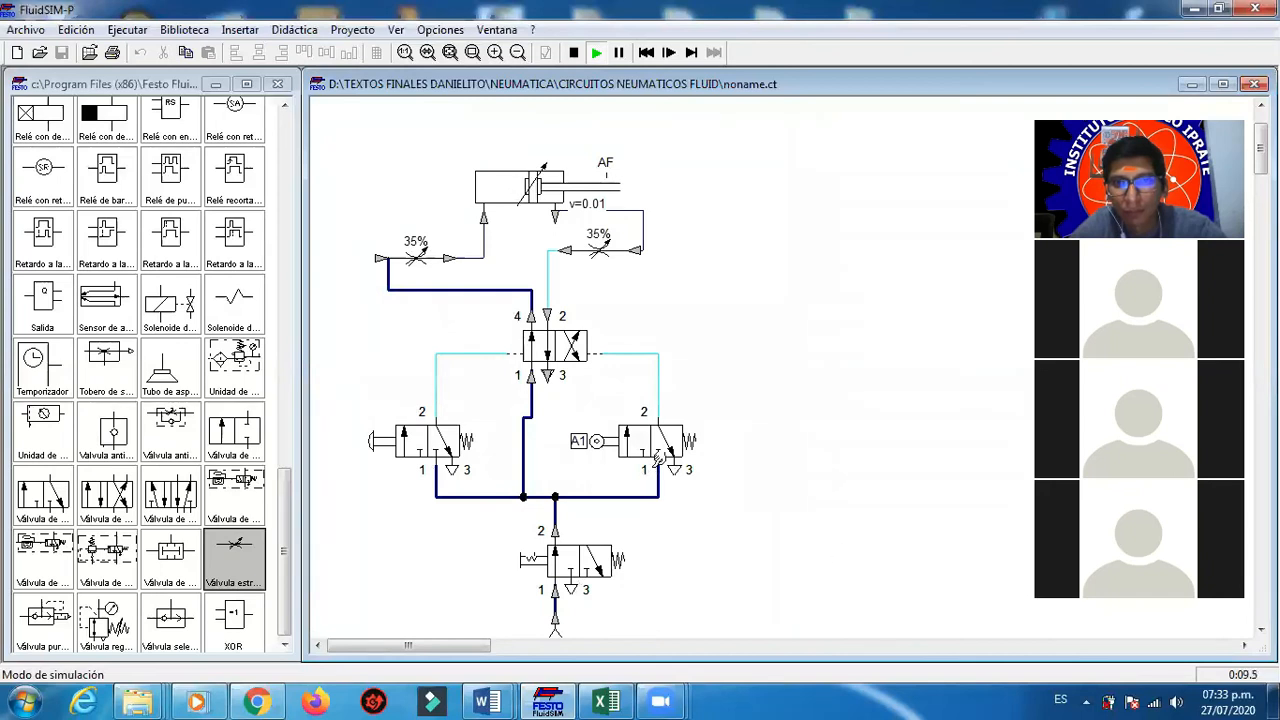
click(576, 53)
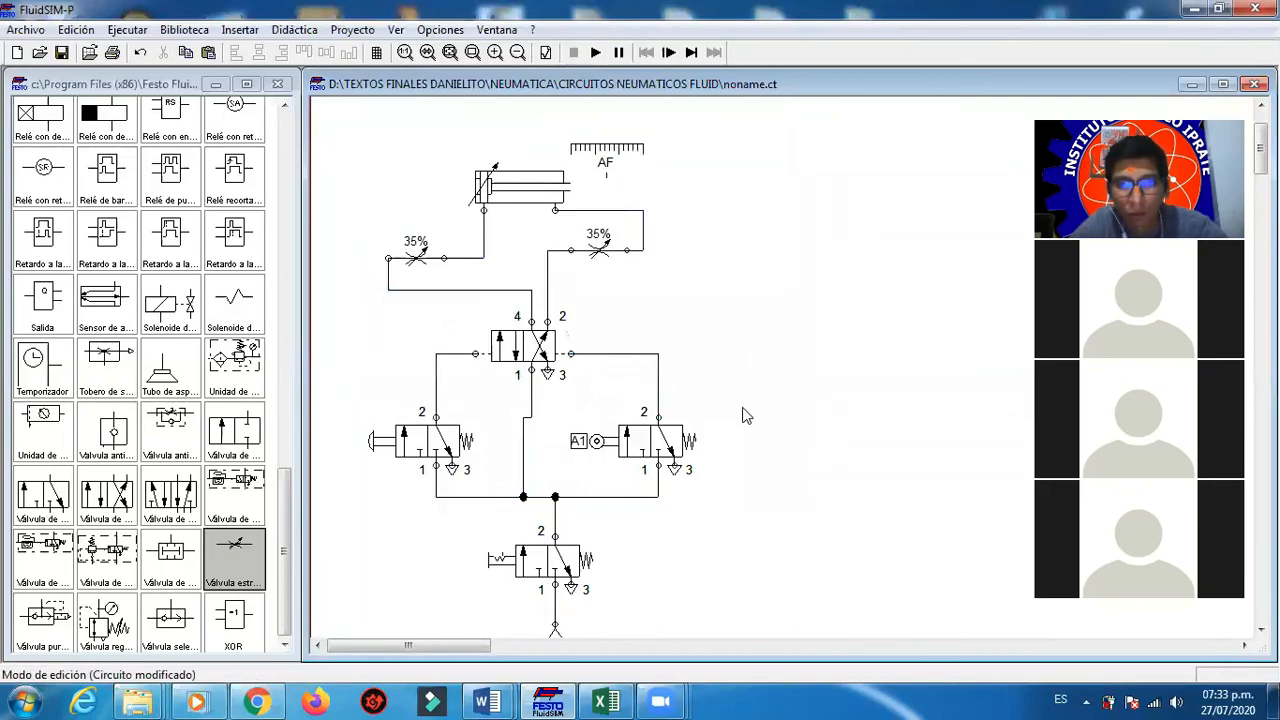
Step: Relabel the right valve's roller mark from A1 to AF
double_click(592, 441)
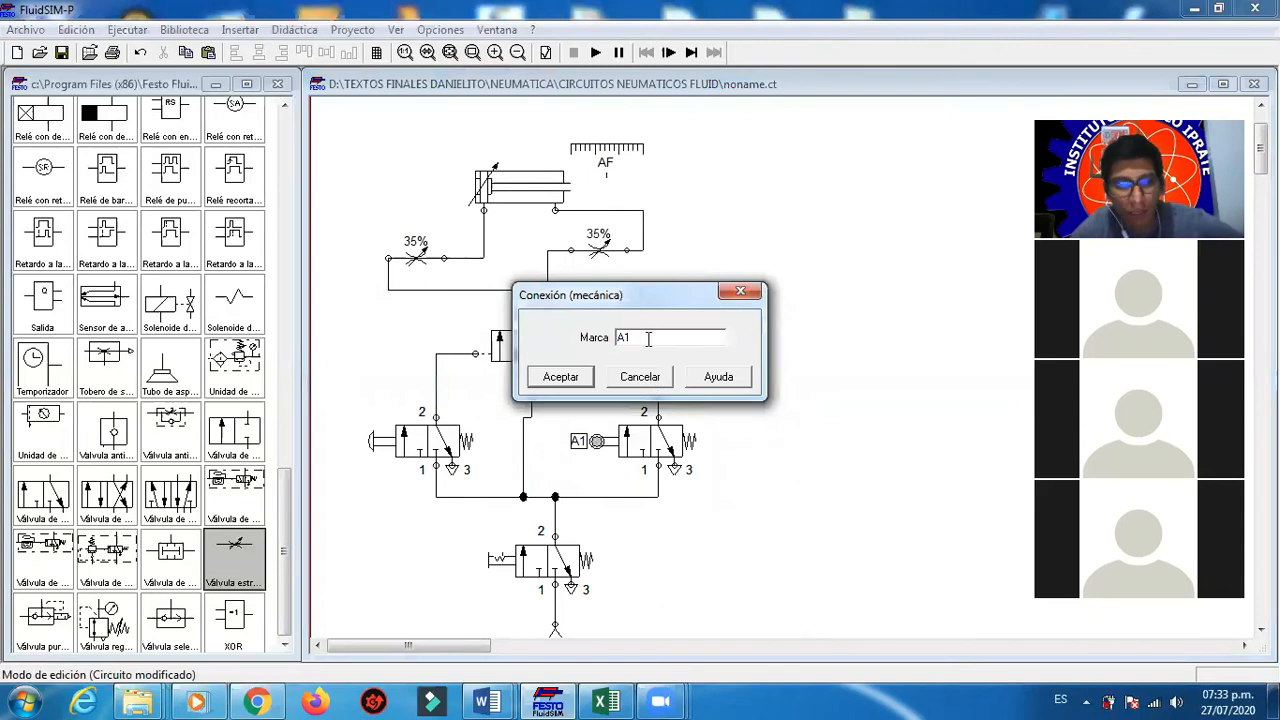
text(F)
key(BackSpace)
key(BackSpace)
text(F)
click(583, 376)
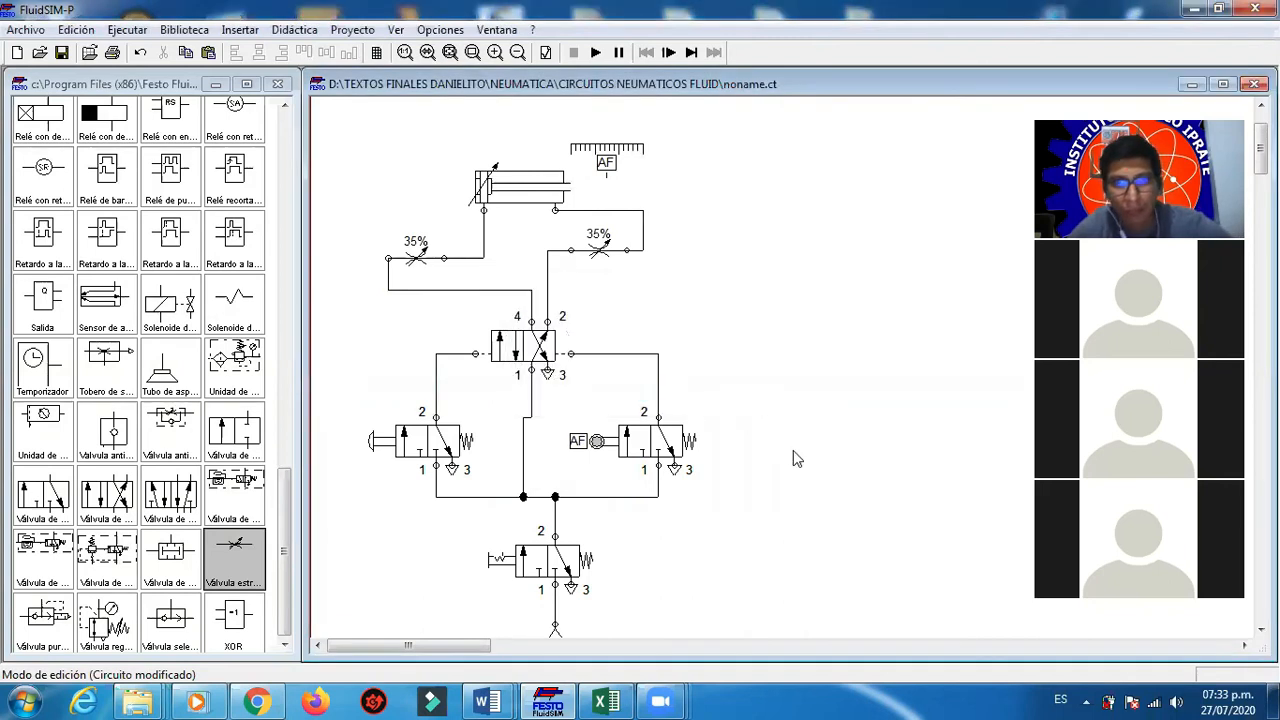
Step: Simulate the circuit with the AF roller, supplying air and actuating the pushbutton valve, check the cylinder's settings without changes, and stop it
click(599, 55)
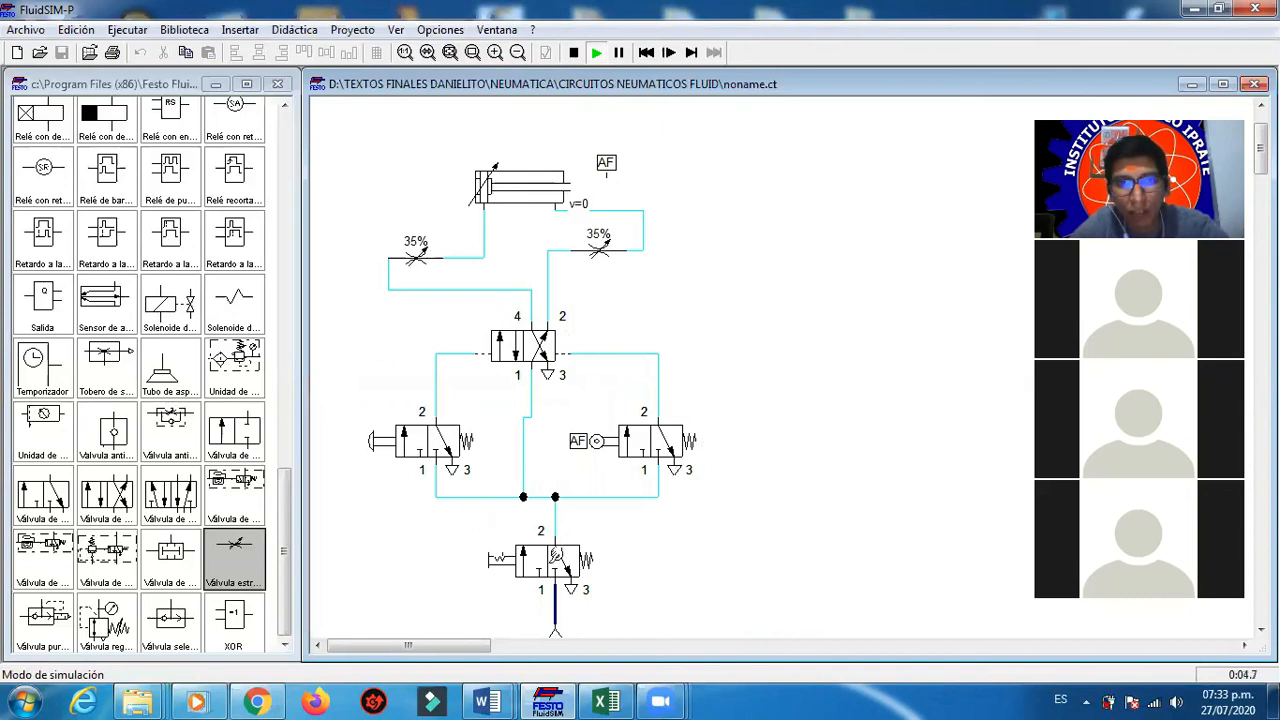
click(555, 555)
click(443, 440)
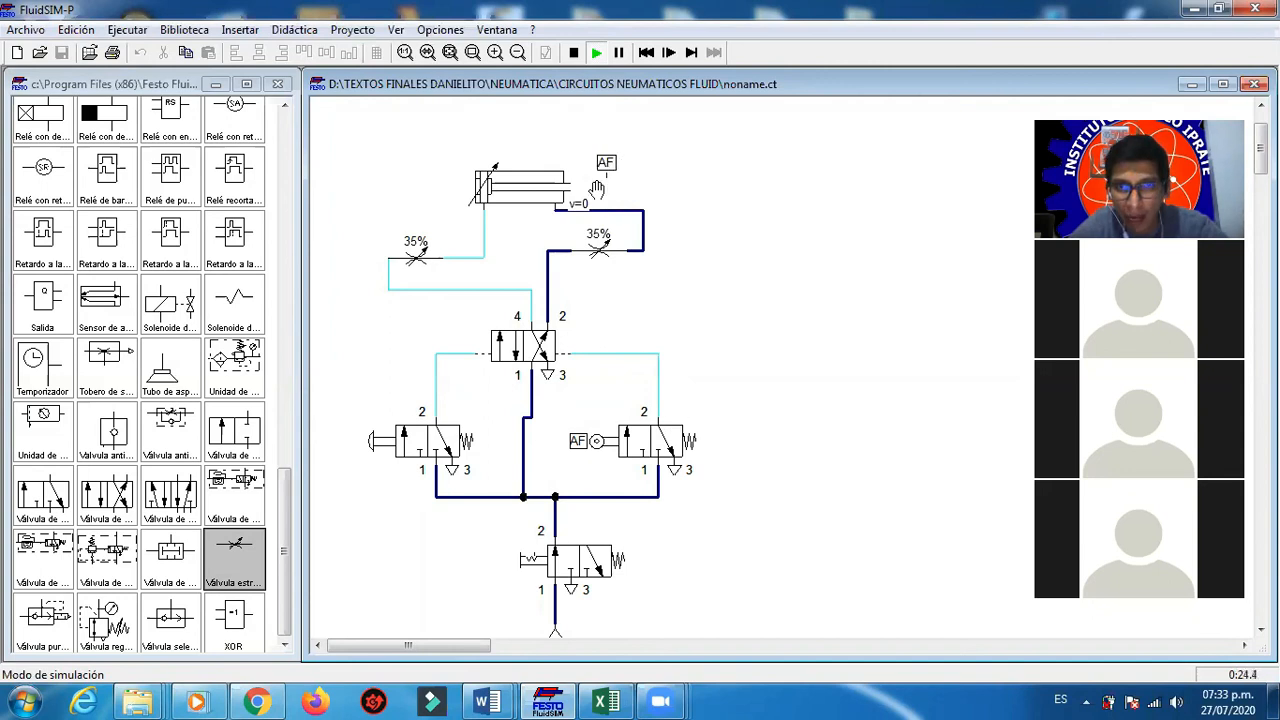
double_click(497, 183)
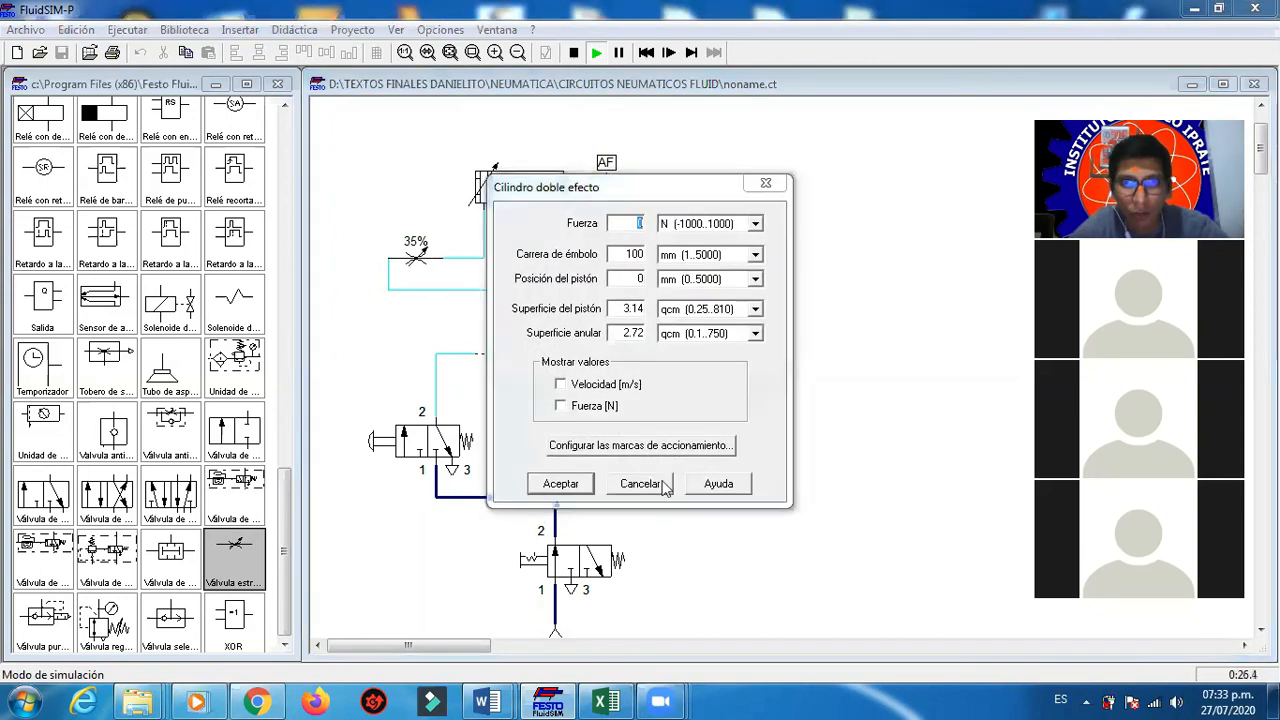
click(640, 483)
double_click(527, 186)
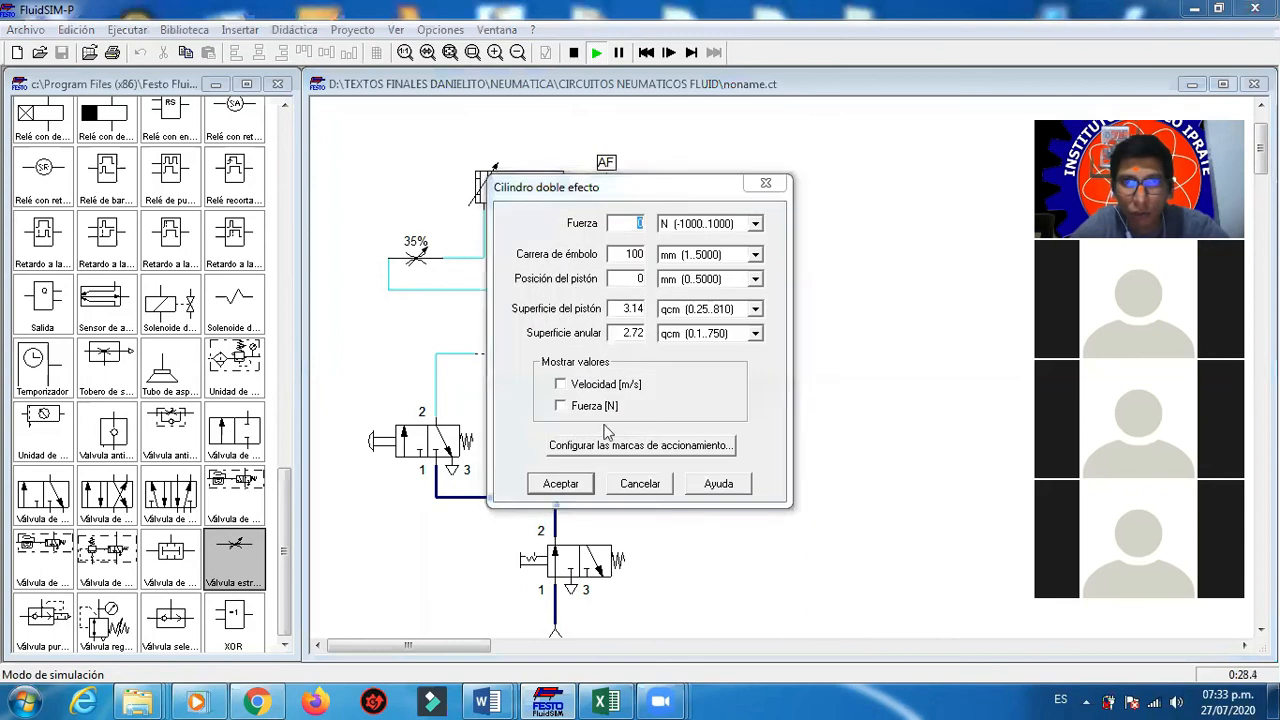
click(640, 483)
click(573, 52)
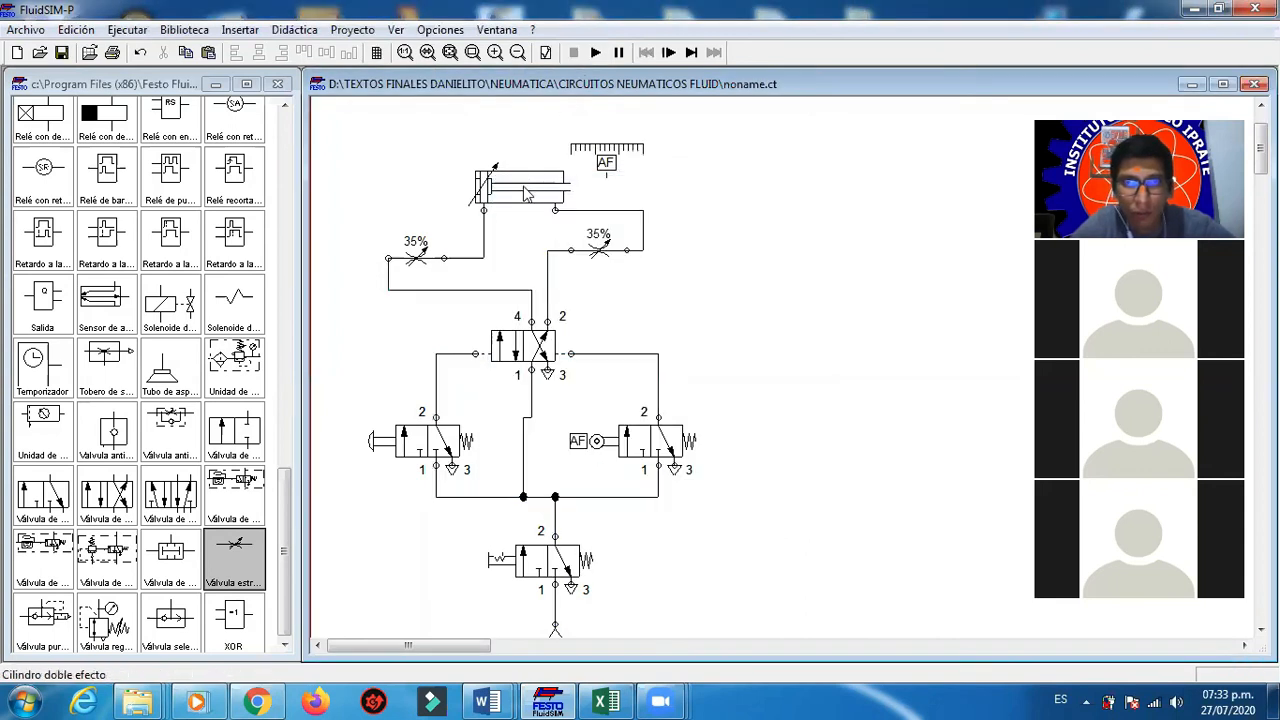
Step: Add a second actuation mark named AFF at 10 cm to the double-acting cylinder
double_click(523, 186)
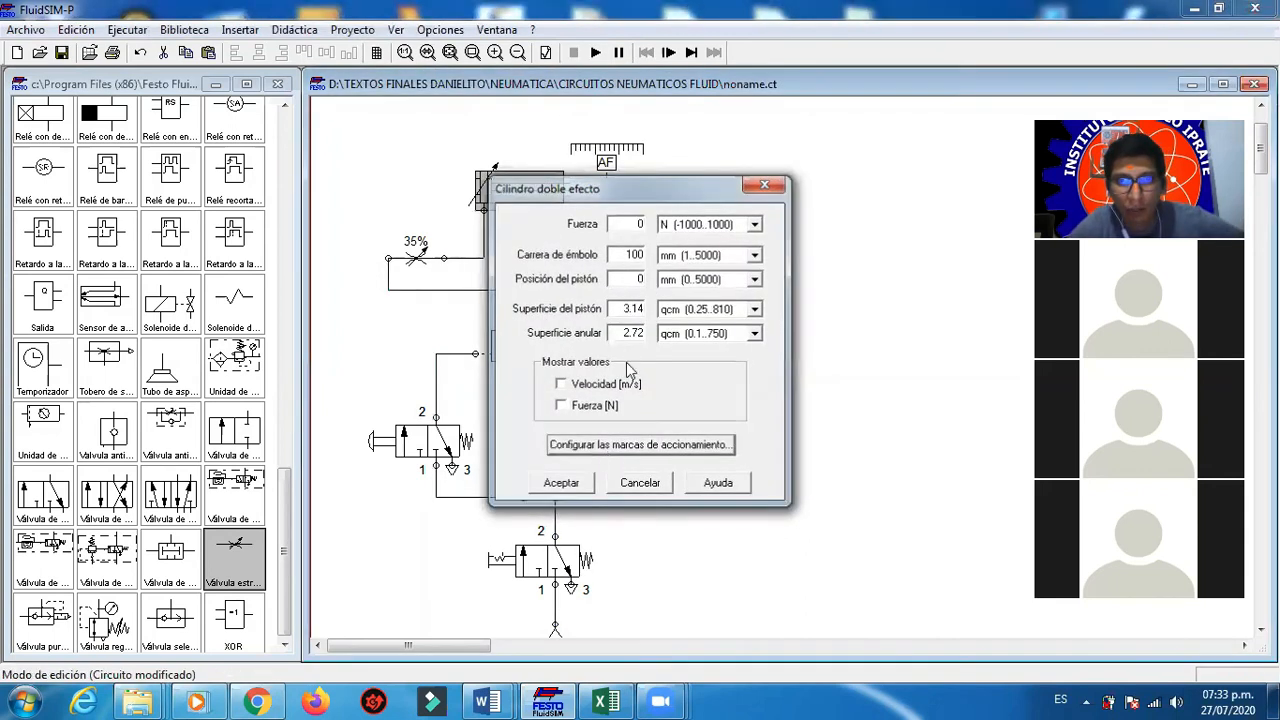
click(640, 444)
text(AFF)
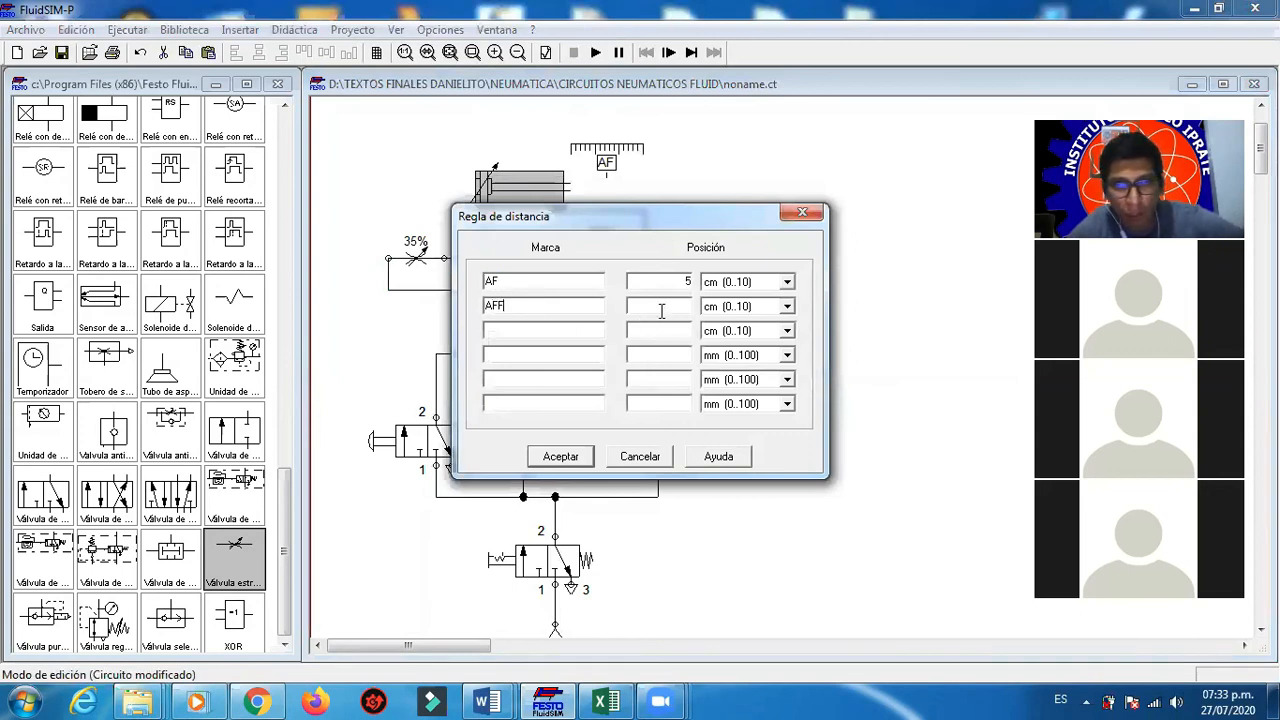
text(0)
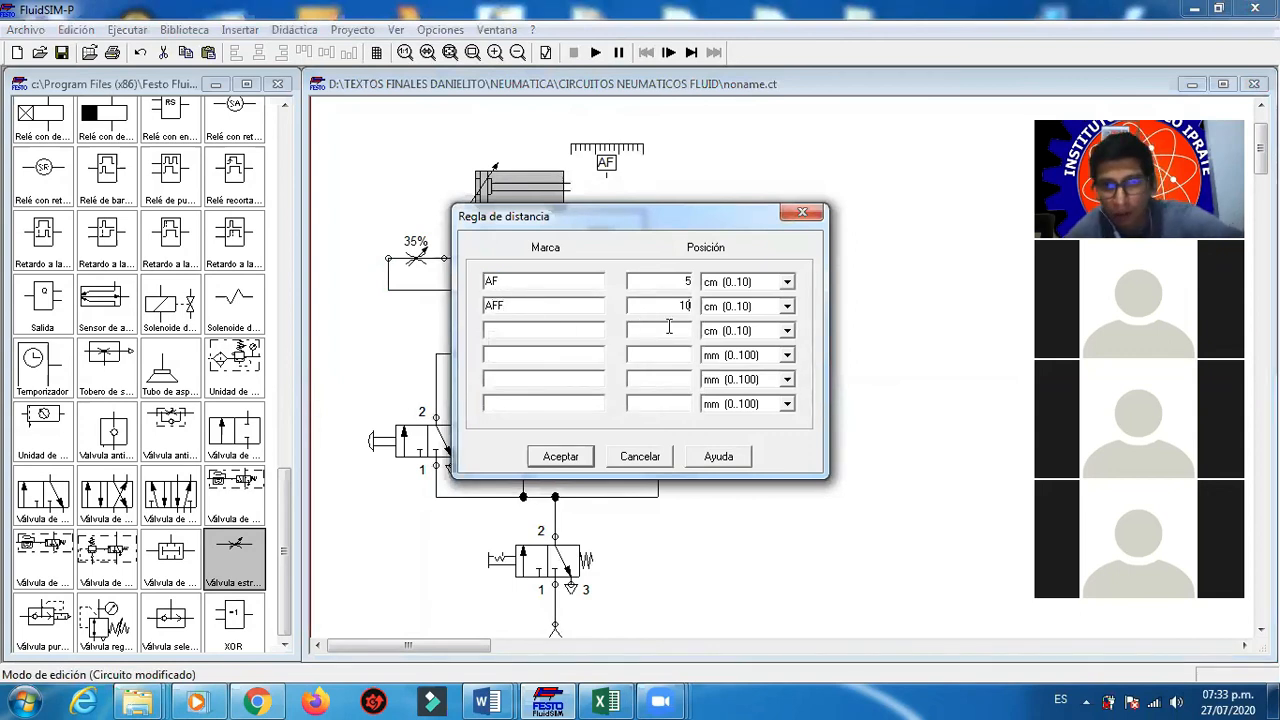
click(561, 457)
click(561, 484)
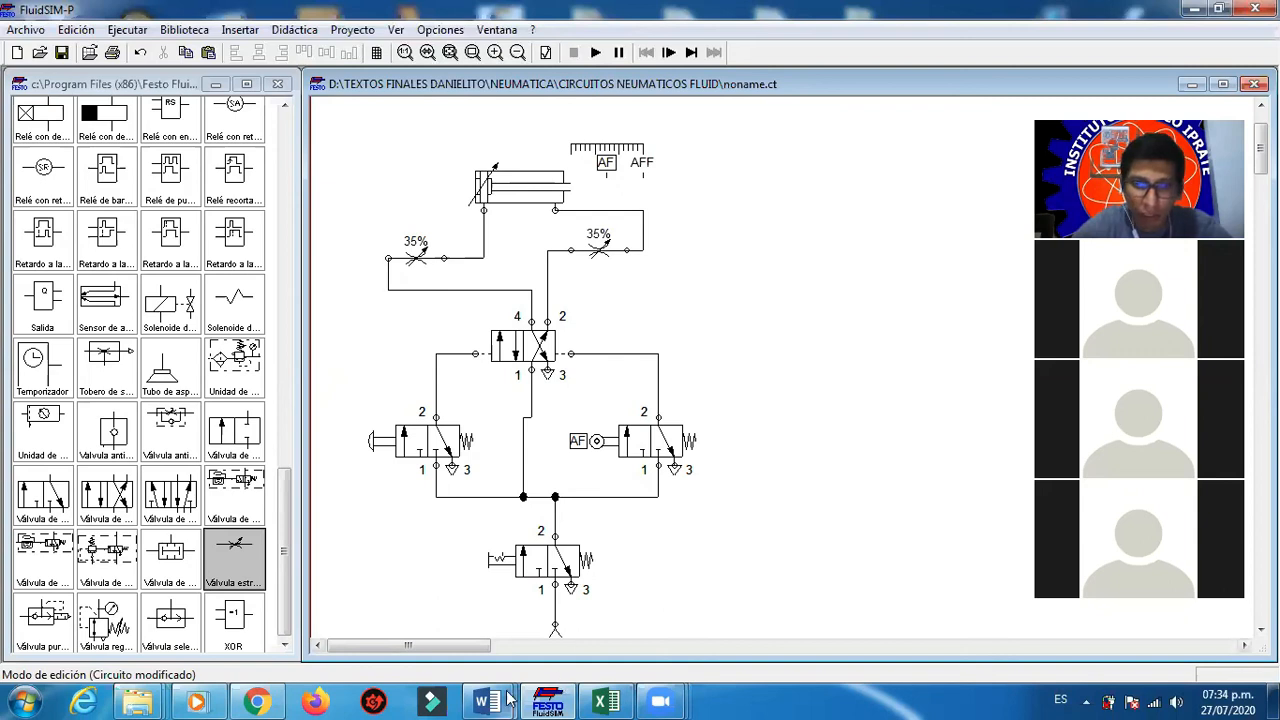
Step: Switch to the Word document and start a row reading B- and A+ below the A- A+ sequence
mouse_move(487, 700)
click(680, 588)
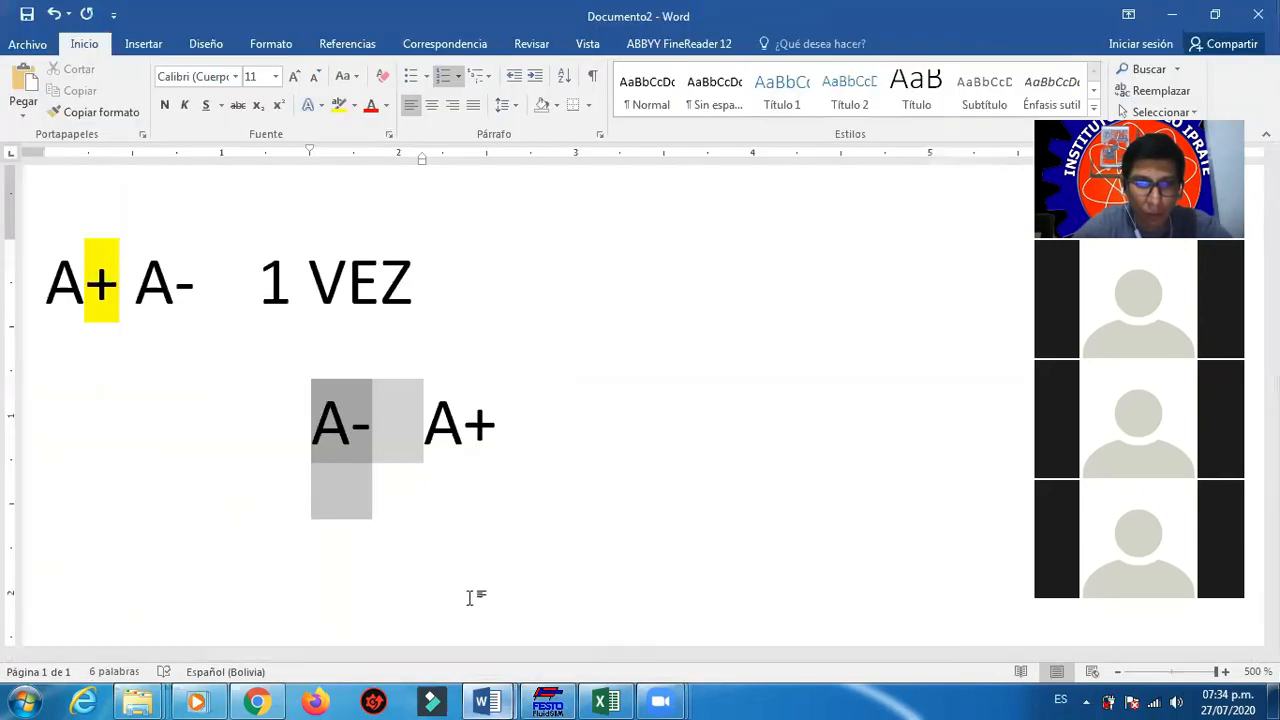
key(Return)
text(B-)
key(Tab)
text(A+)
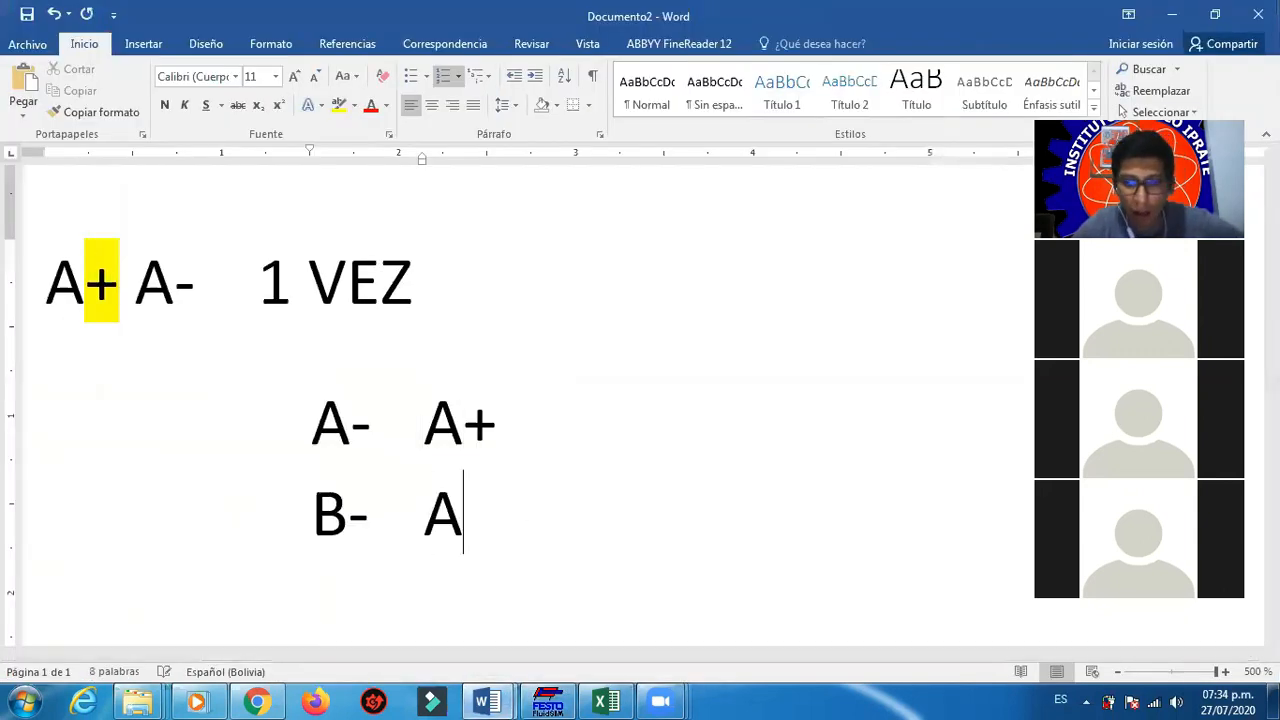
Step: Delete the newly typed B- row below the A- A+ sequence
key(BackSpace)
key(BackSpace)
key(BackSpace)
key(BackSpace)
key(BackSpace)
key(BackSpace)
key(BackSpace)
key(BackSpace)
key(BackSpace)
key(BackSpace)
key(BackSpace)
key(BackSpace)
key(BackSpace)
key(BackSpace)
key(BackSpace)
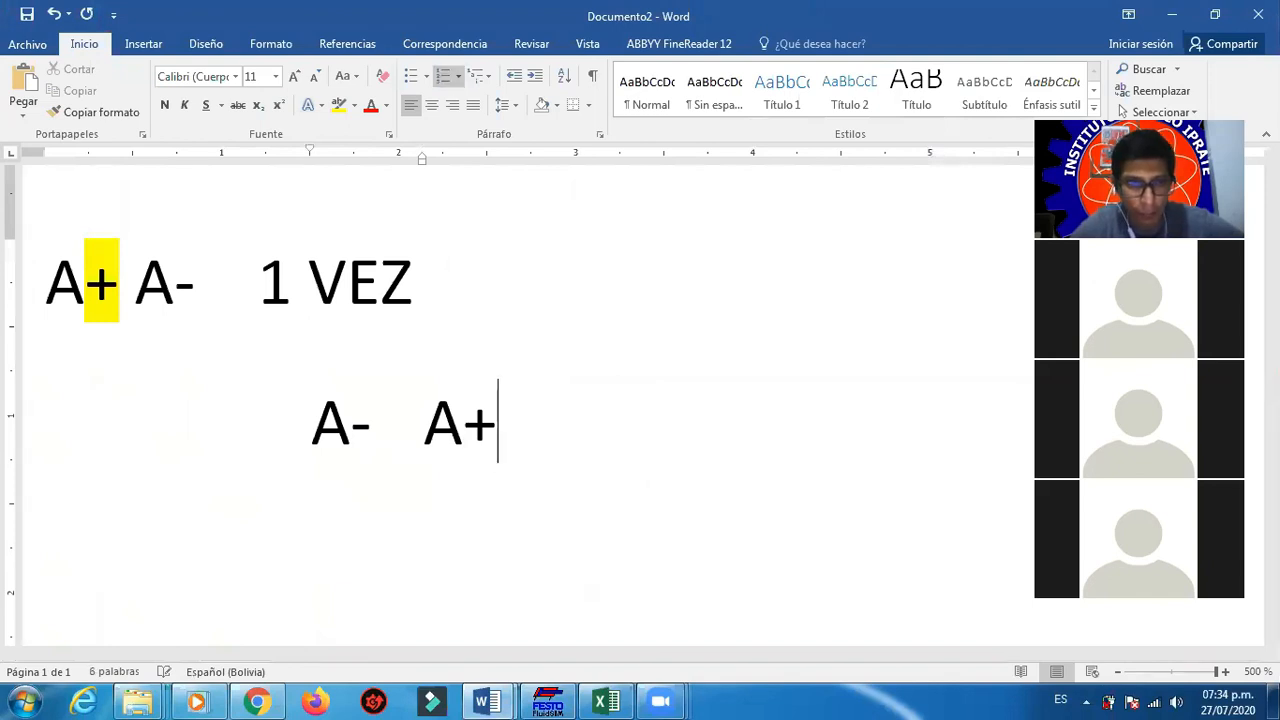
Step: Replace the A- A+ row below the A+ A- line with the sequence A+ B+ C+
key(Return)
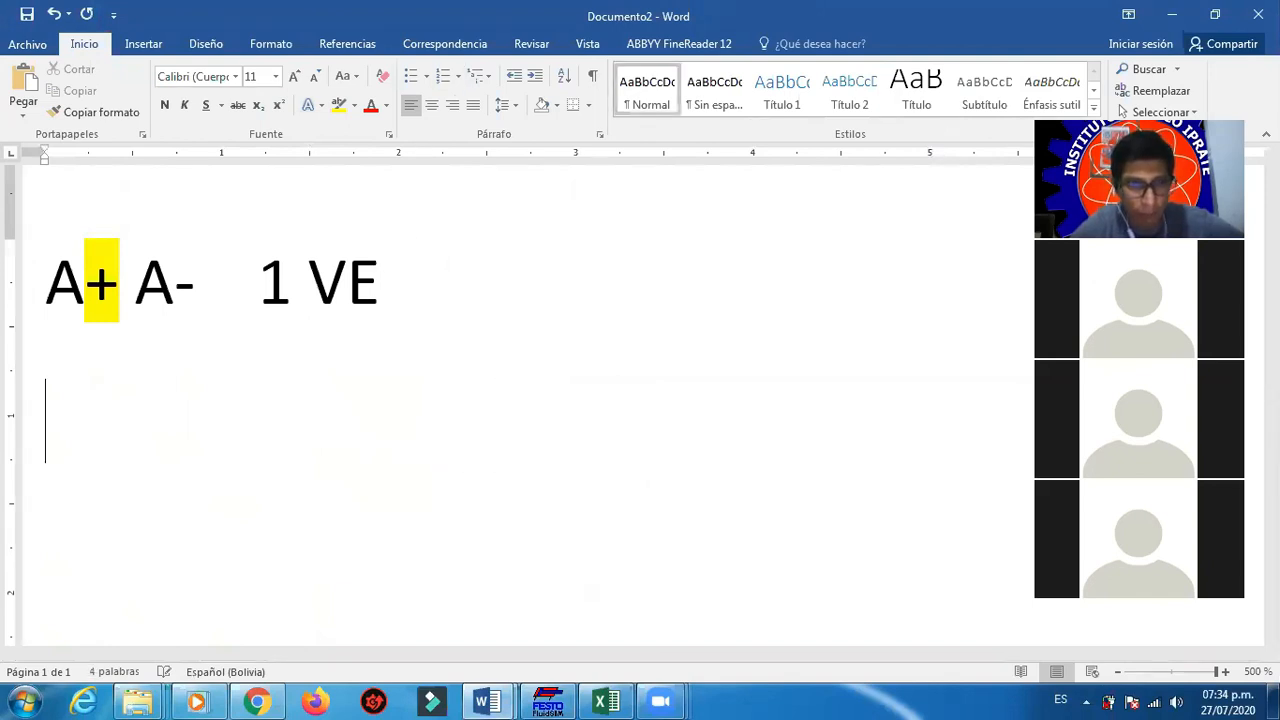
text(A+)
key(Return)
key(BackSpace)
text(B+)
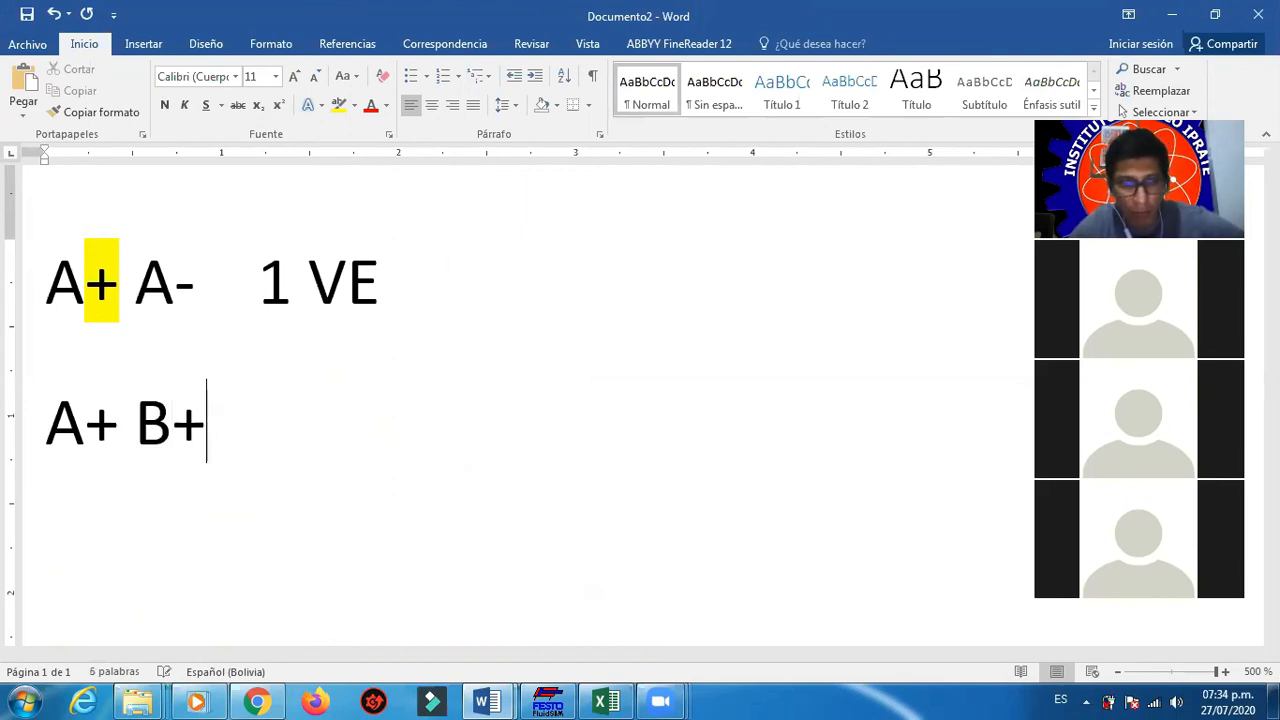
text( C+)
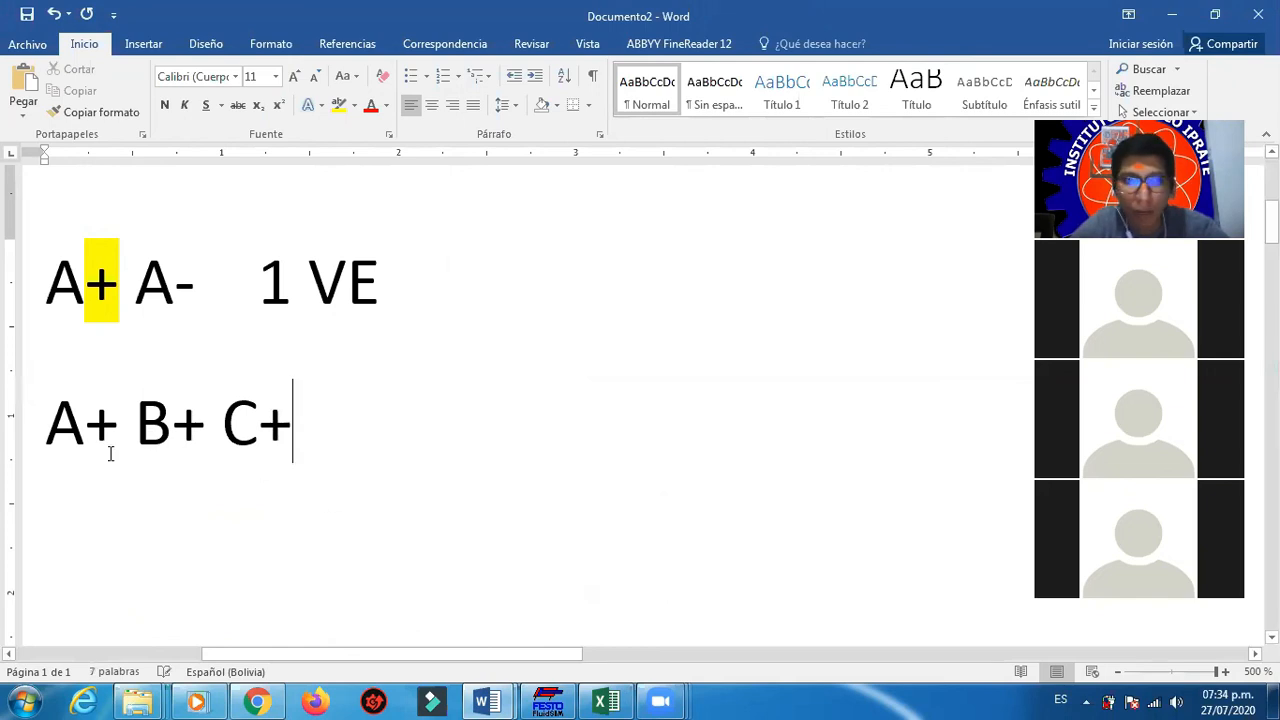
Step: Highlight the terms of the A+ B+ C+ sequence by selecting them, clear the selection, and switch to the FluidSIM circuit
drag(46, 430, 290, 432)
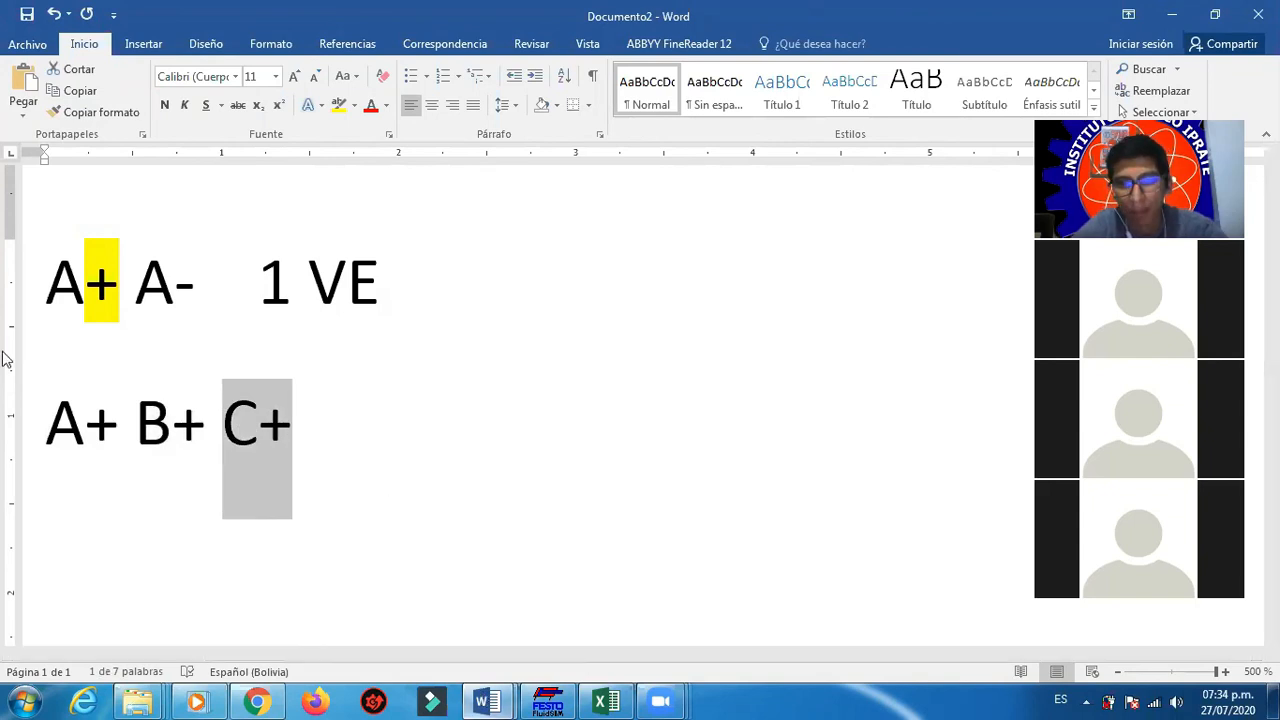
click(85, 430)
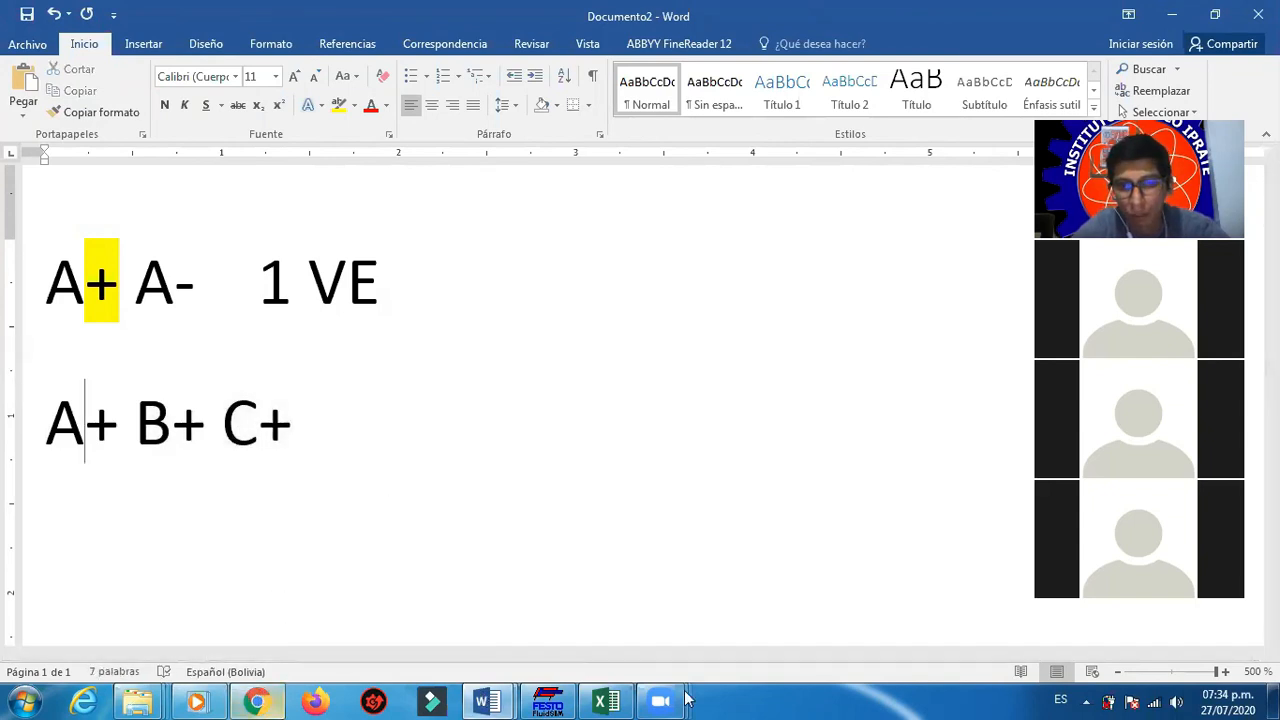
click(547, 700)
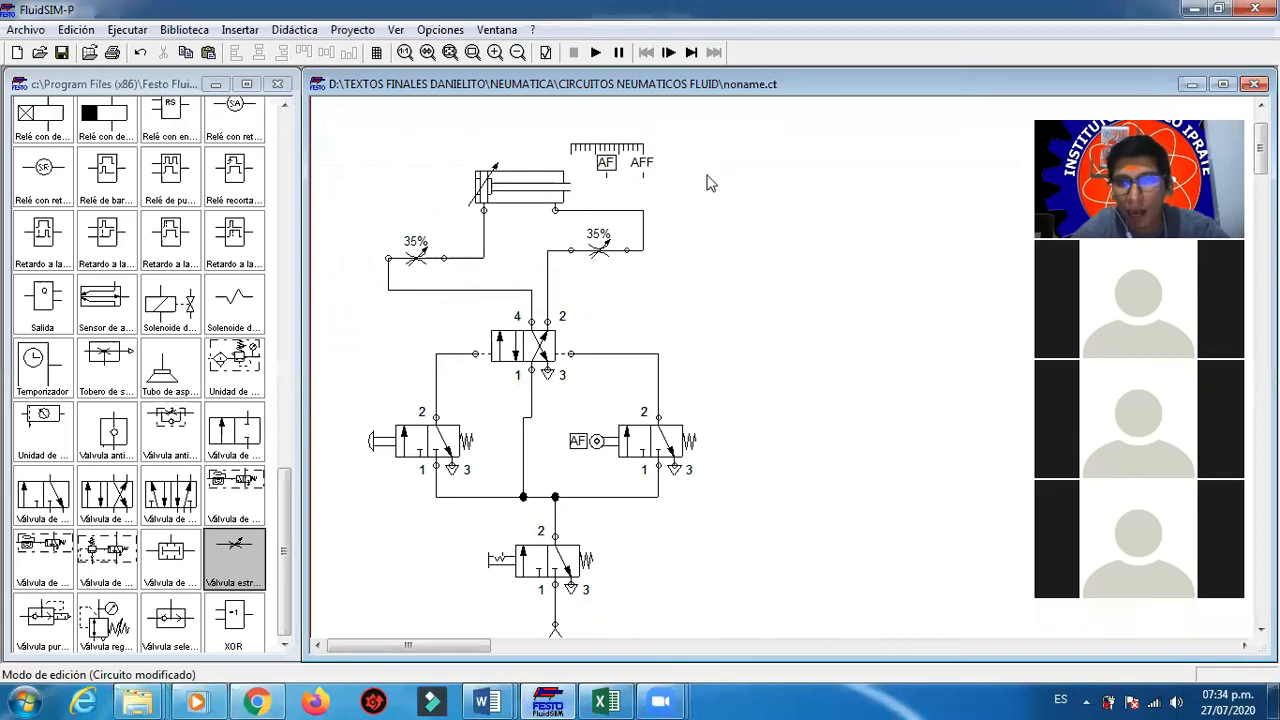